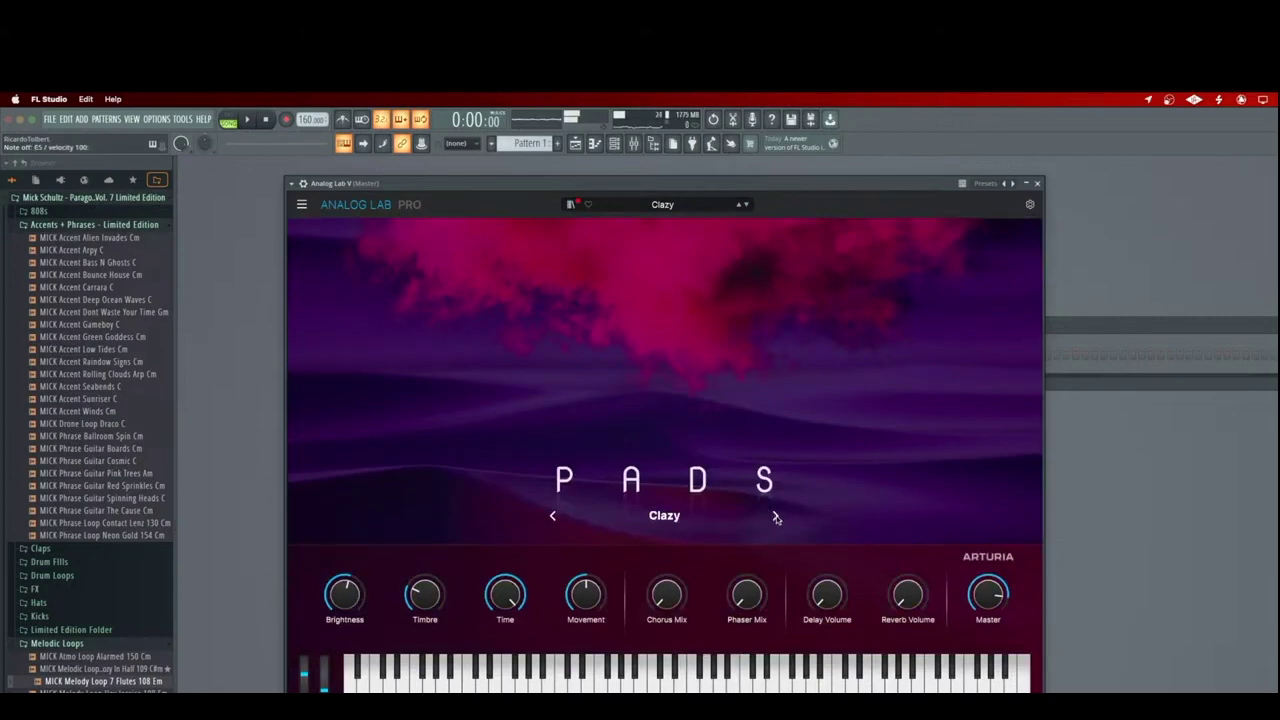
- Advance the Analog Lab V preset from Clazy to Clean Cut
{"action": "left_click", "coordinate": [775, 516]}
{"action": "left_click", "coordinate": [775, 516]}
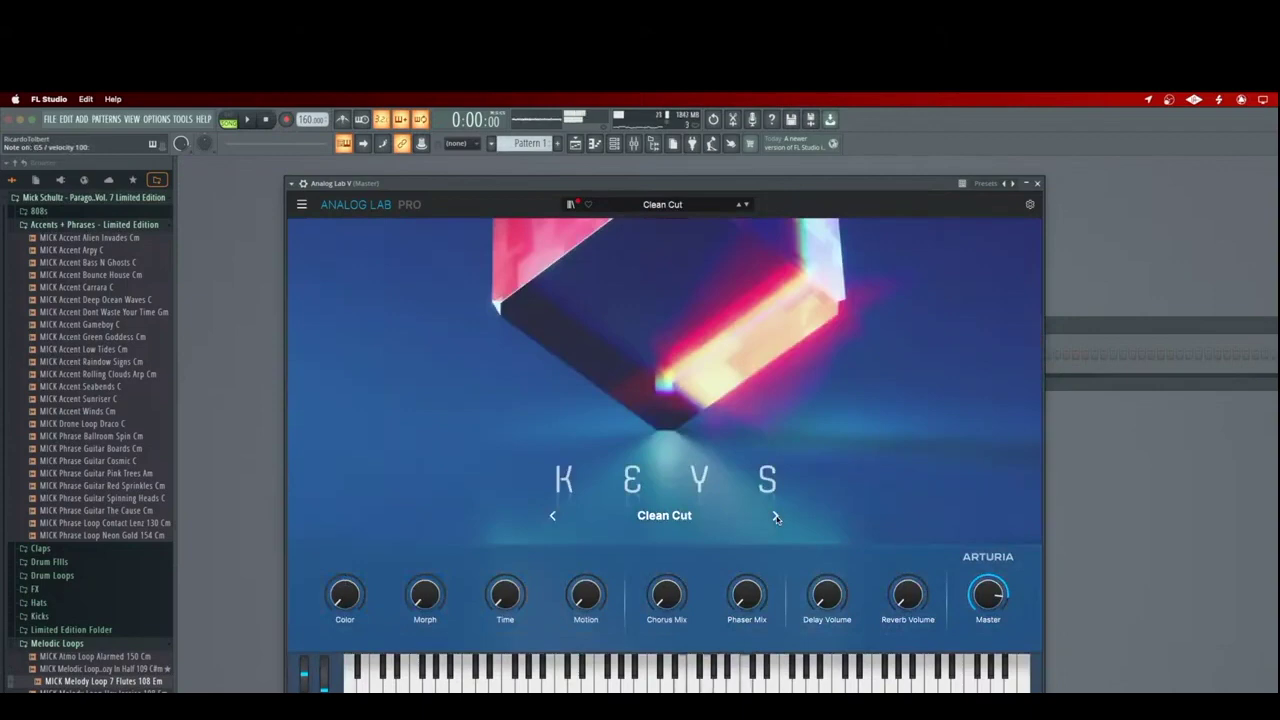
- Look through the store's free sound banks and the installed Sound Banks, and return to the Clean Cut preset view
{"action": "left_click", "coordinate": [574, 205]}
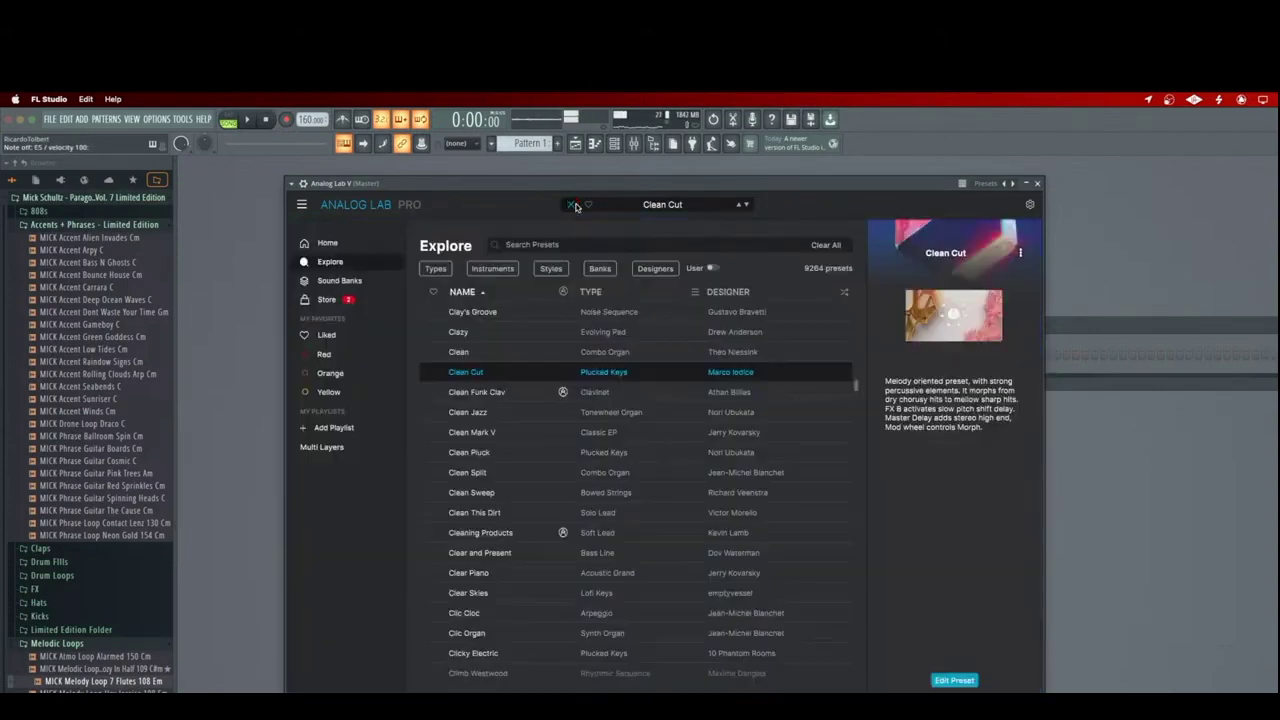
{"action": "left_click", "coordinate": [348, 300]}
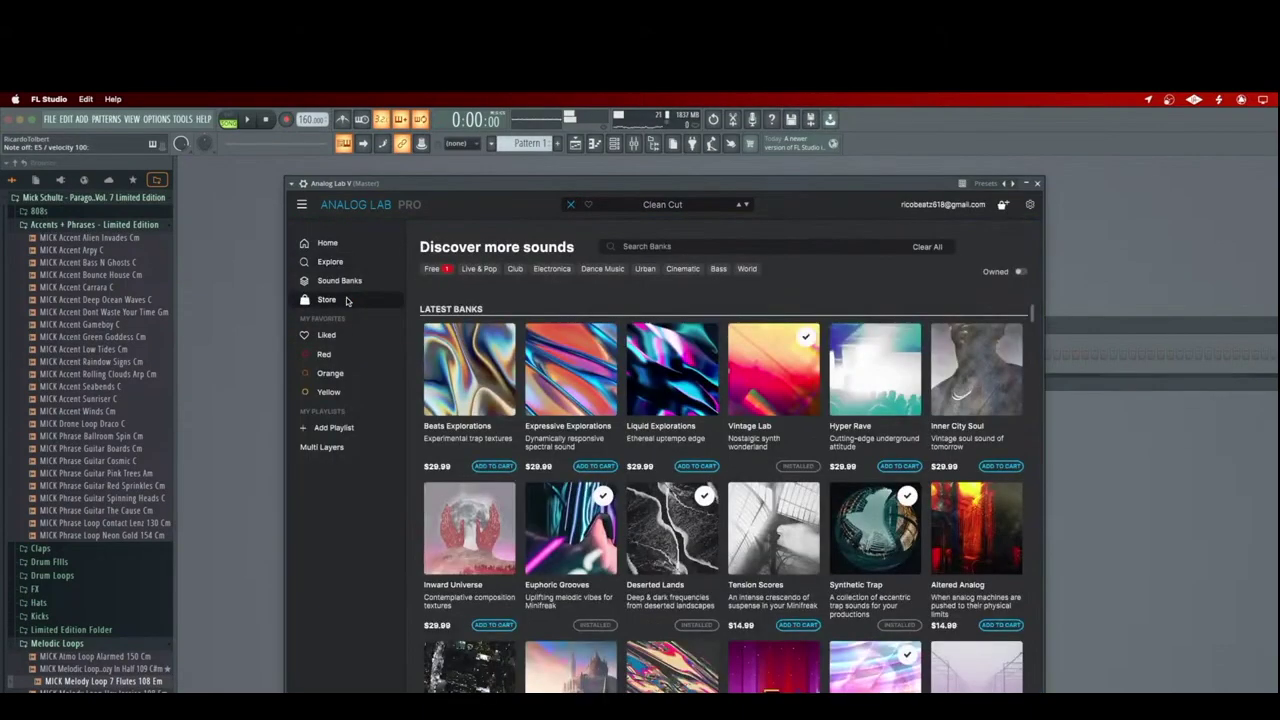
{"action": "scroll", "coordinate": [900, 380], "scroll_direction": "down", "scroll_amount": 5}
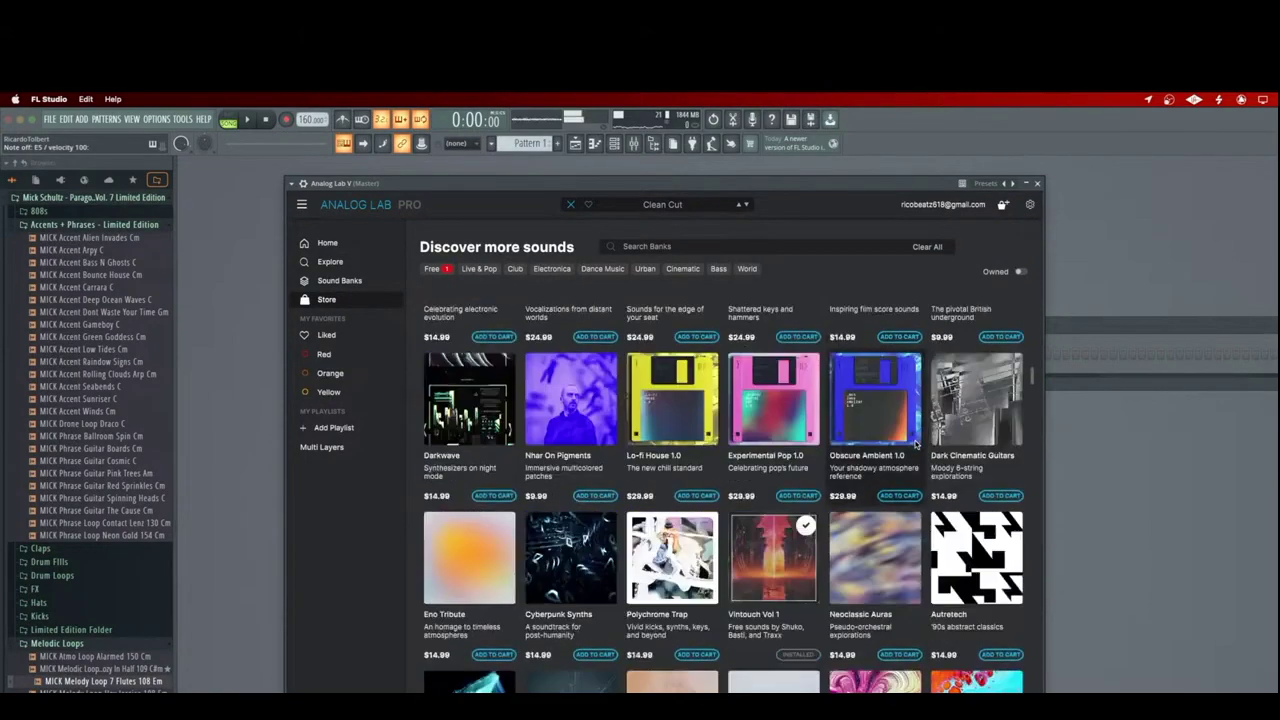
{"action": "scroll", "coordinate": [916, 444], "scroll_direction": "down", "scroll_amount": 3}
{"action": "left_click", "coordinate": [434, 269]}
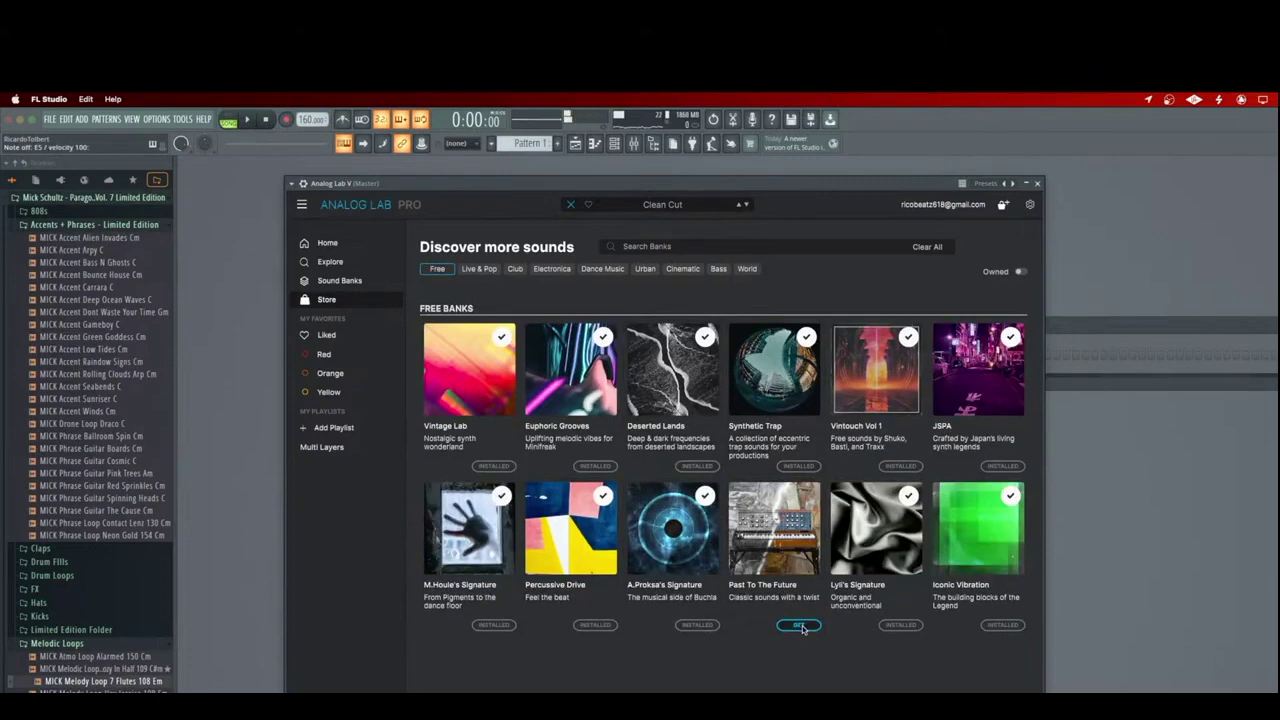
{"action": "left_click", "coordinate": [330, 281]}
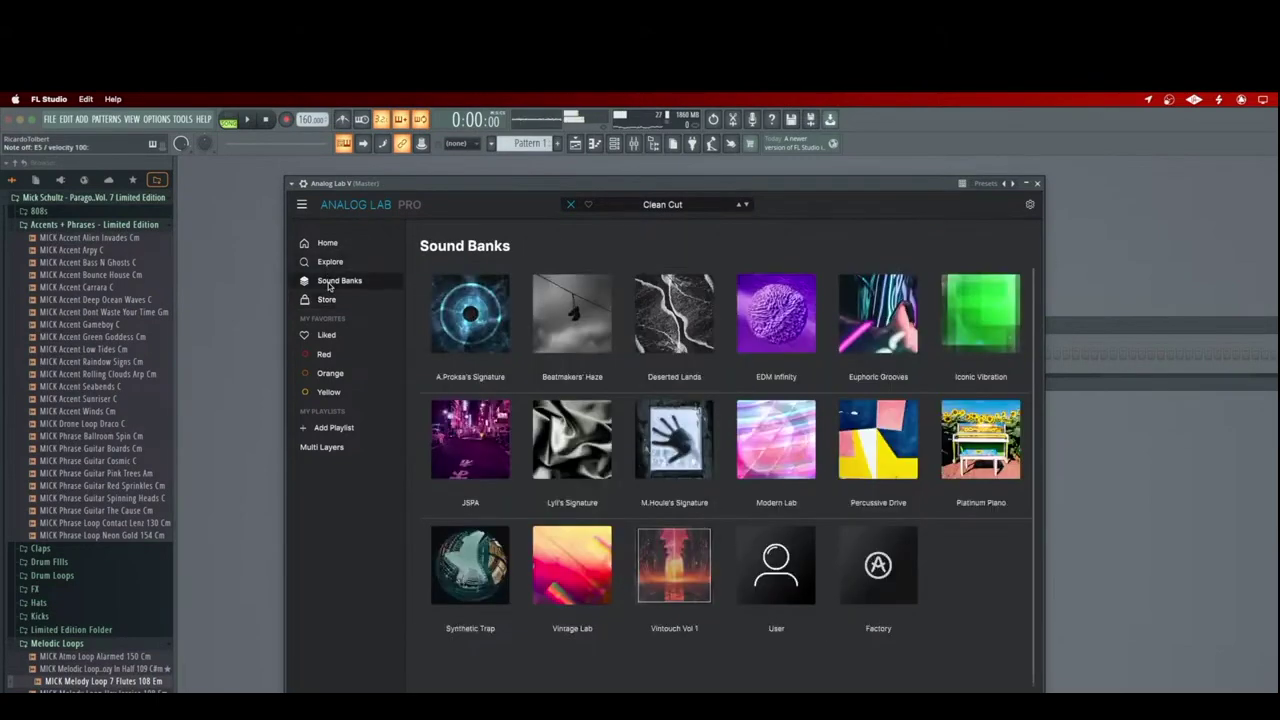
{"action": "left_click", "coordinate": [571, 205]}
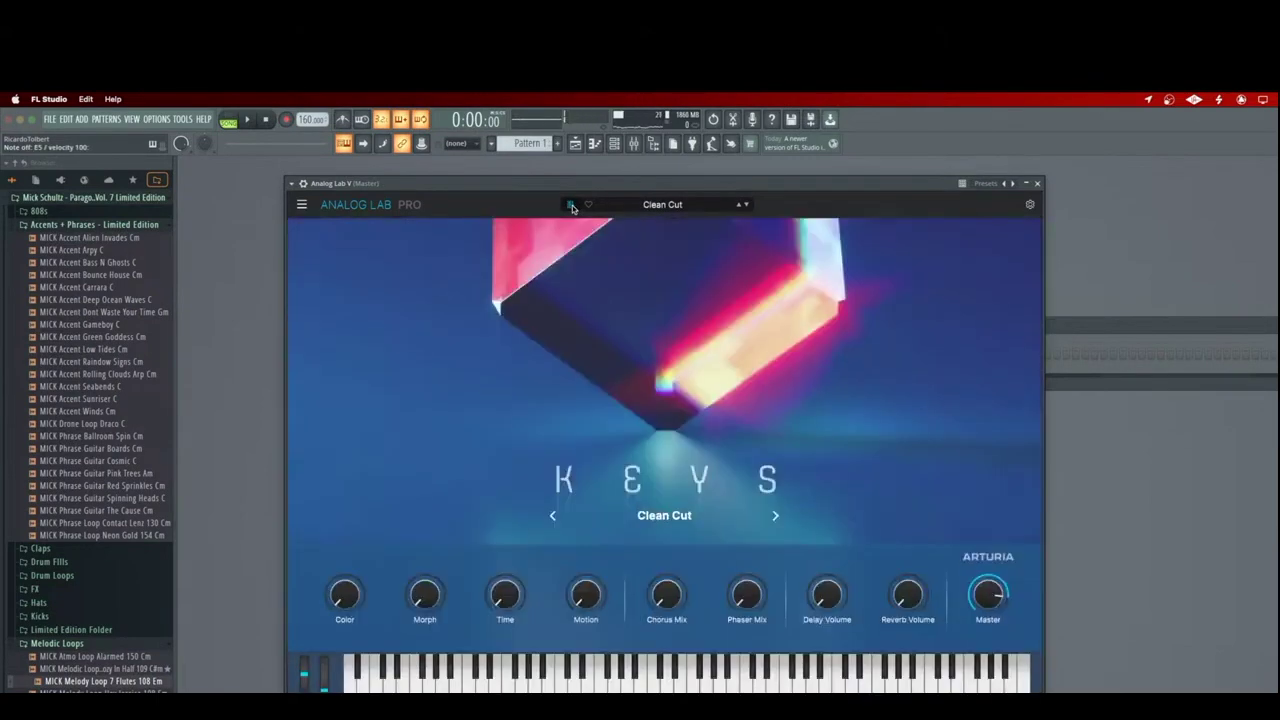
- Switch Analog Lab V to the Clear Skies preset
{"action": "left_click", "coordinate": [1038, 184]}
{"action": "right_click", "coordinate": [488, 355]}
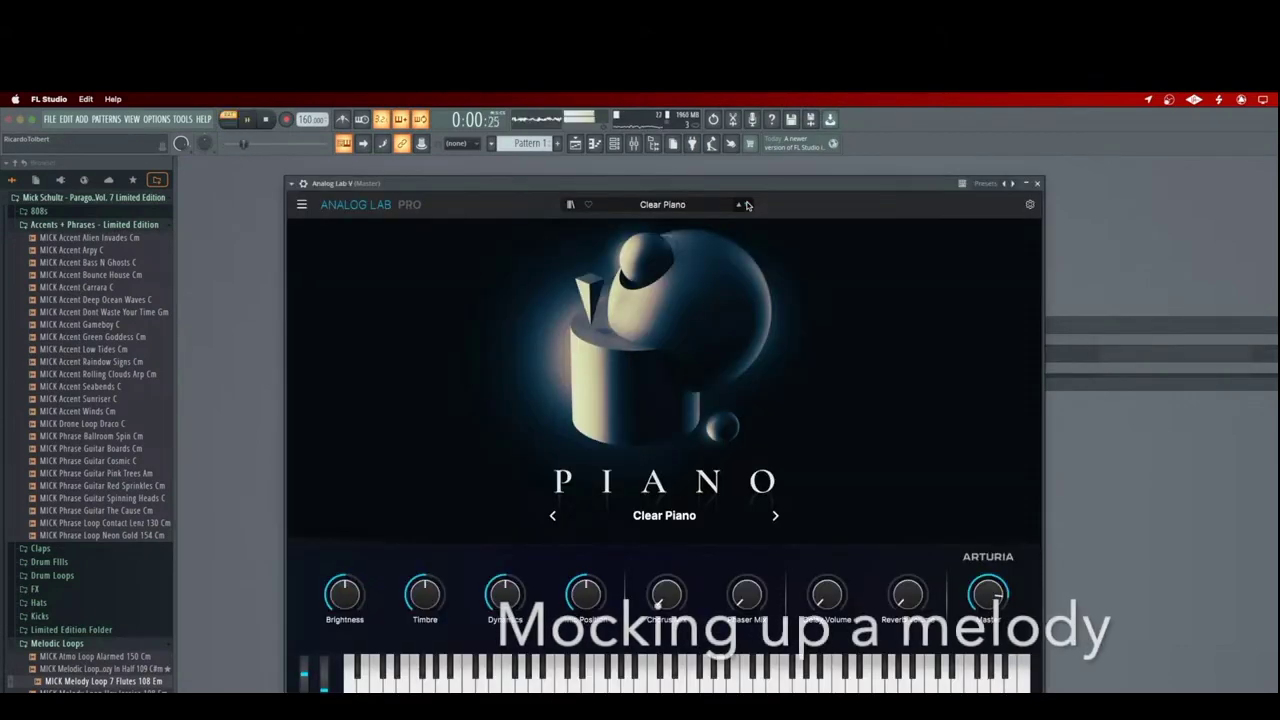
{"action": "left_click", "coordinate": [745, 205]}
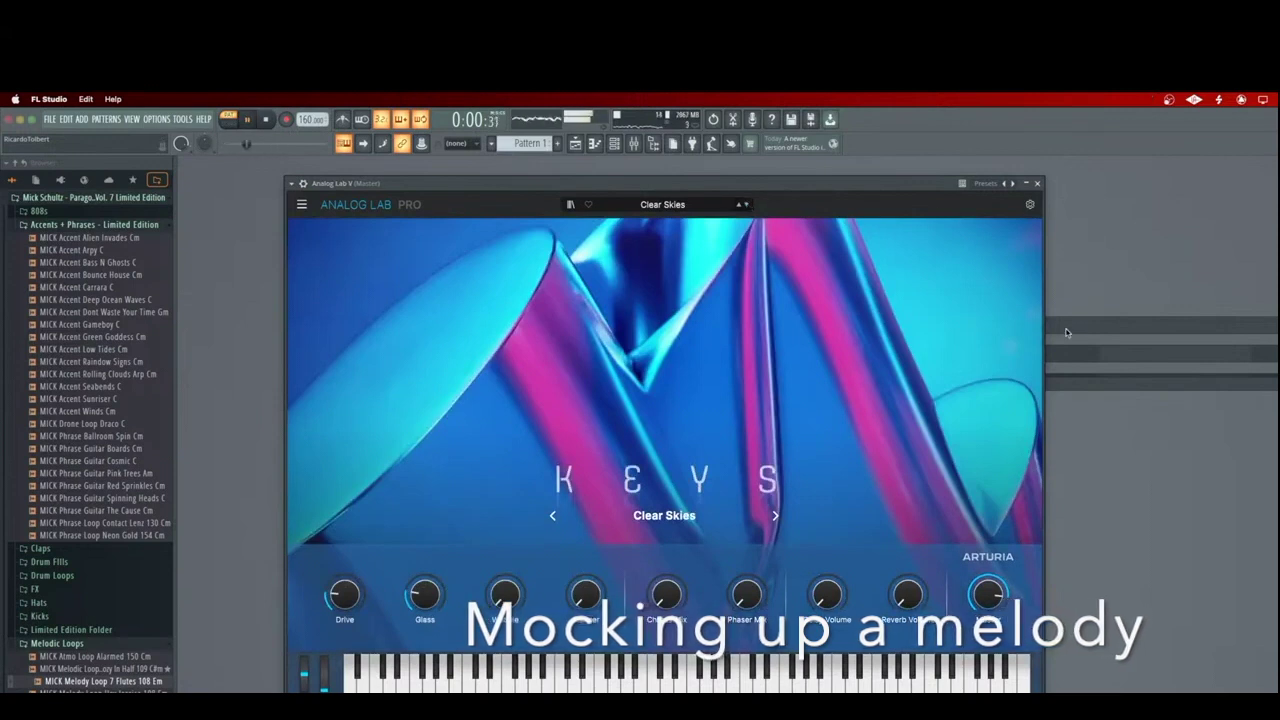
{"action": "left_click", "coordinate": [1097, 330]}
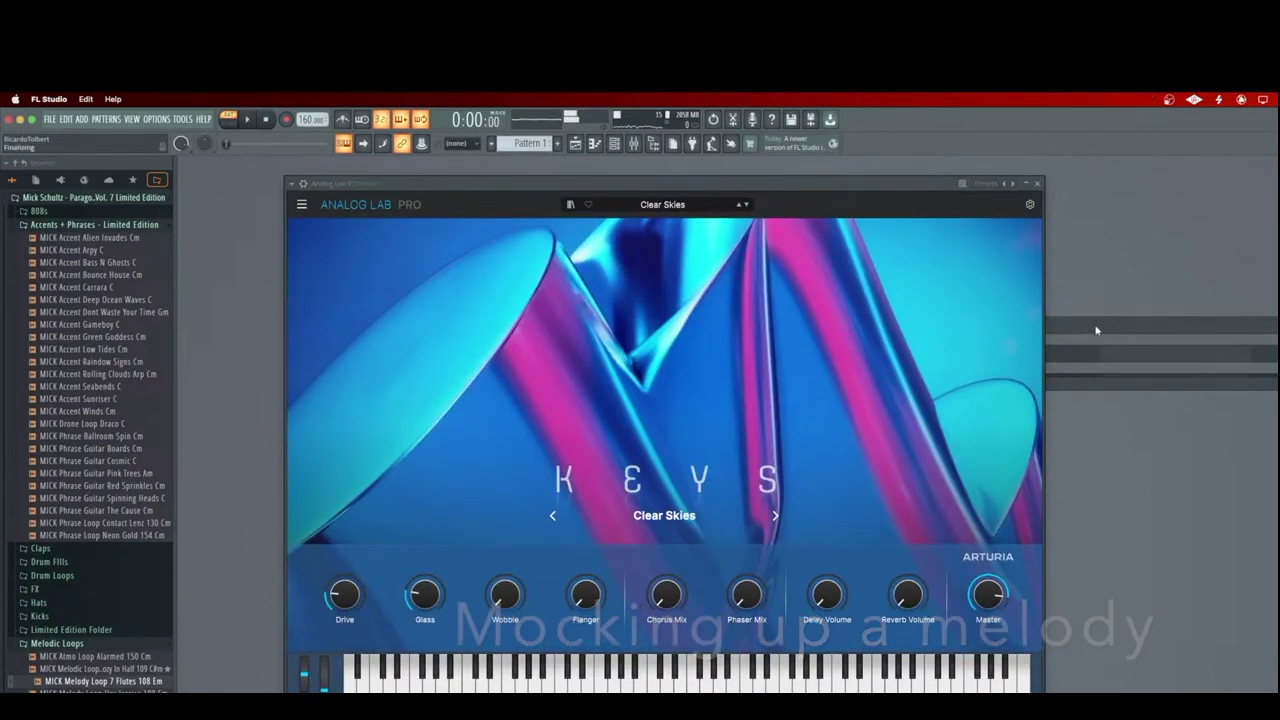
- Close the Analog Lab V window and open the channel's notes in the piano roll
{"action": "left_click", "coordinate": [1036, 185]}
{"action": "left_click", "coordinate": [612, 362]}
{"action": "key", "text": "space"}
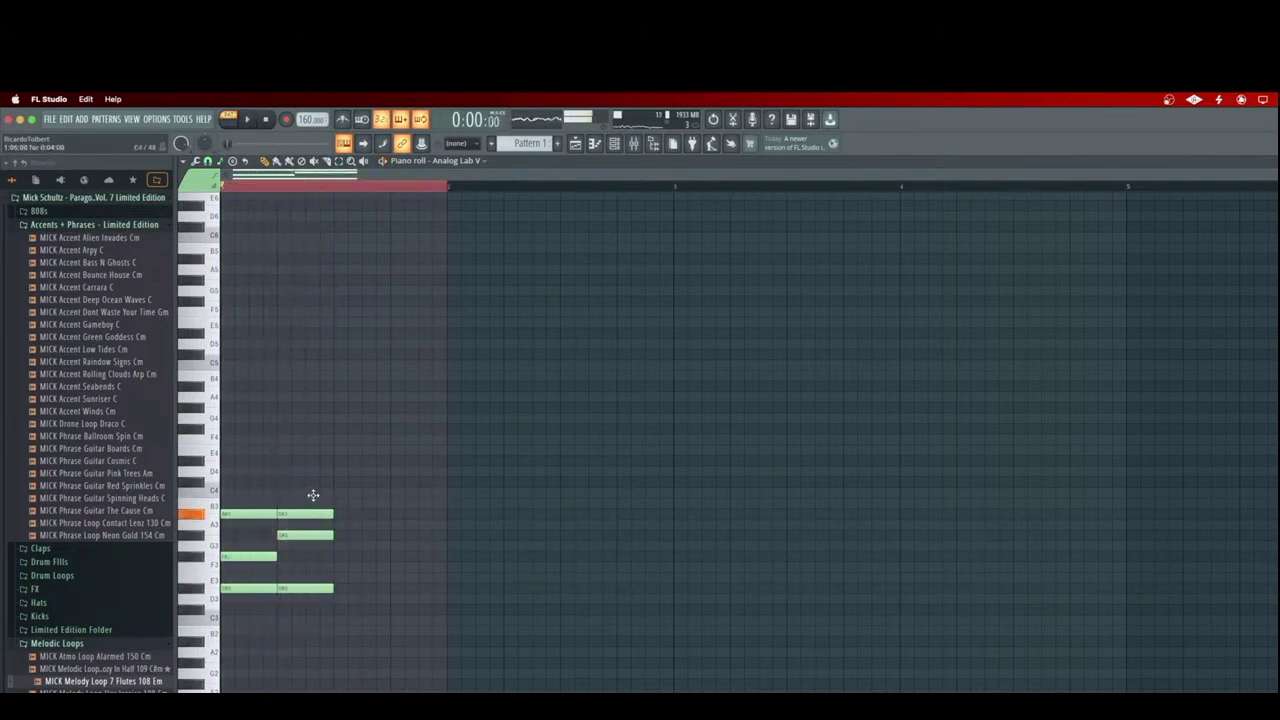
- Revoice the second chord to F#, A# and D#, and shift both chords up one octave
{"action": "key", "text": "space"}
{"action": "key", "text": "space"}
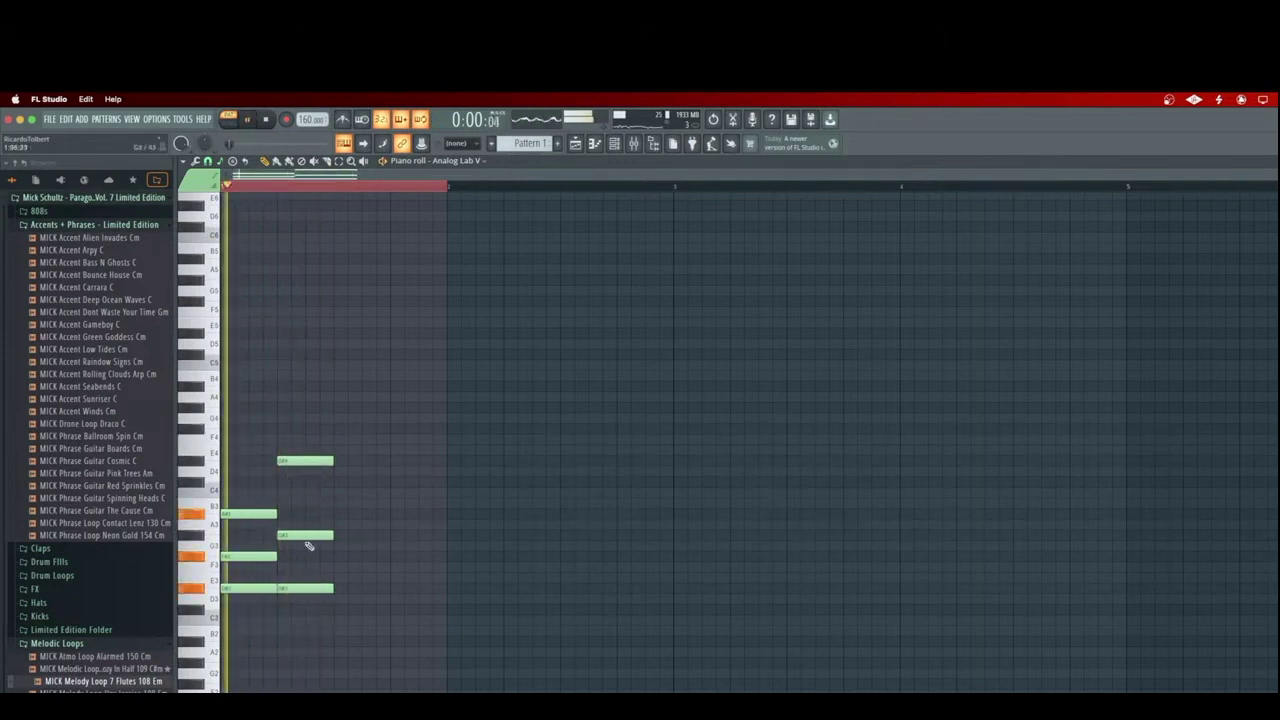
{"action": "left_click_drag", "start_coordinate": [308, 540], "coordinate": [305, 513]}
{"action": "key", "text": "space"}
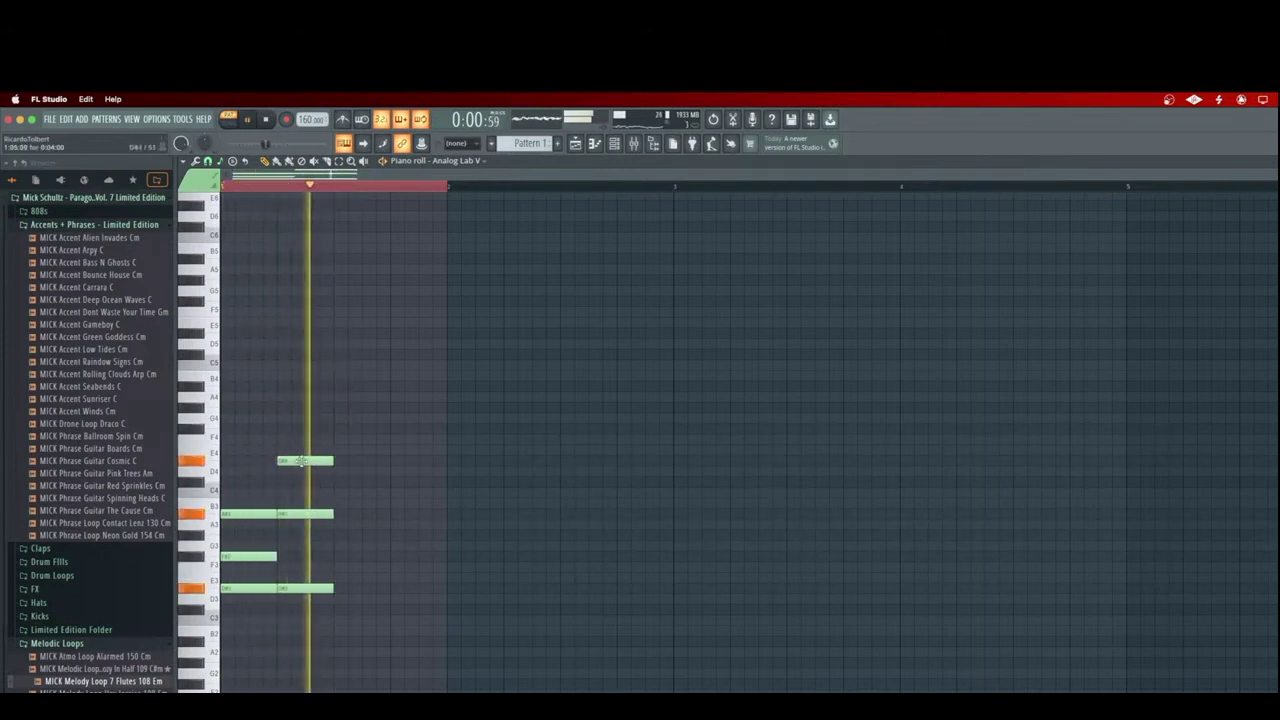
{"action": "left_click_drag", "start_coordinate": [300, 551], "coordinate": [302, 438]}
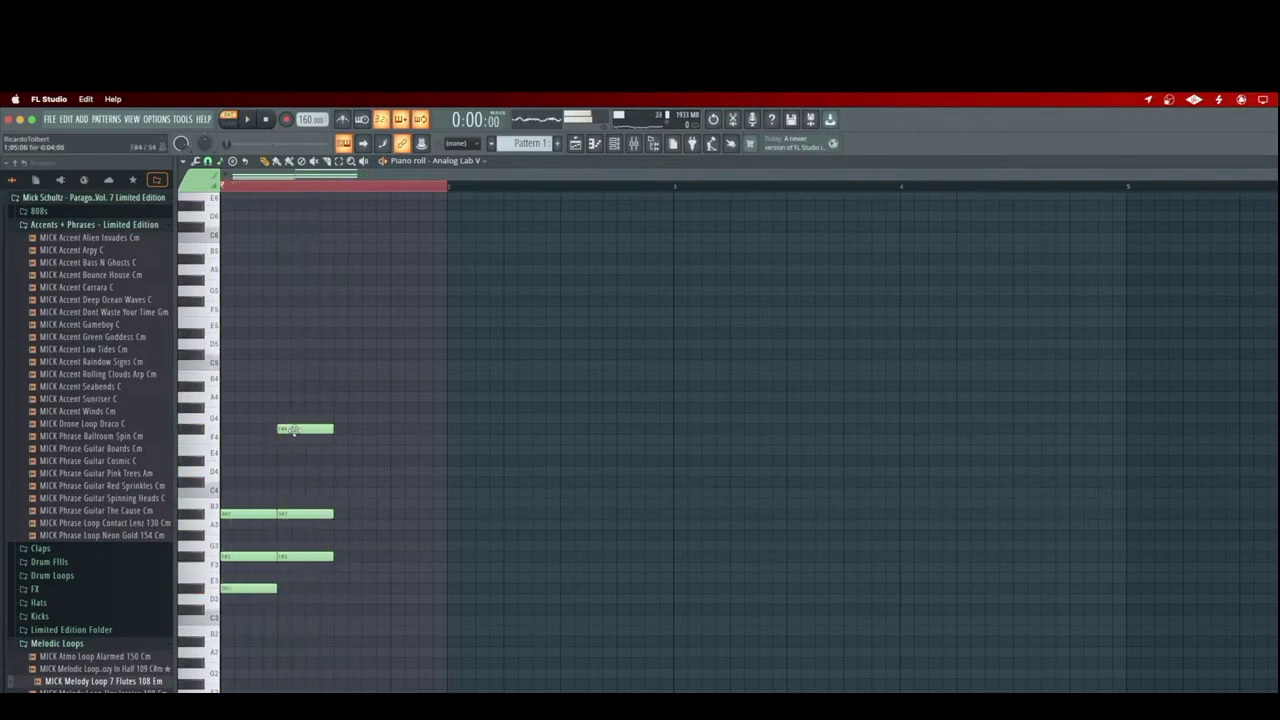
{"action": "key", "text": "ctrl+Up"}
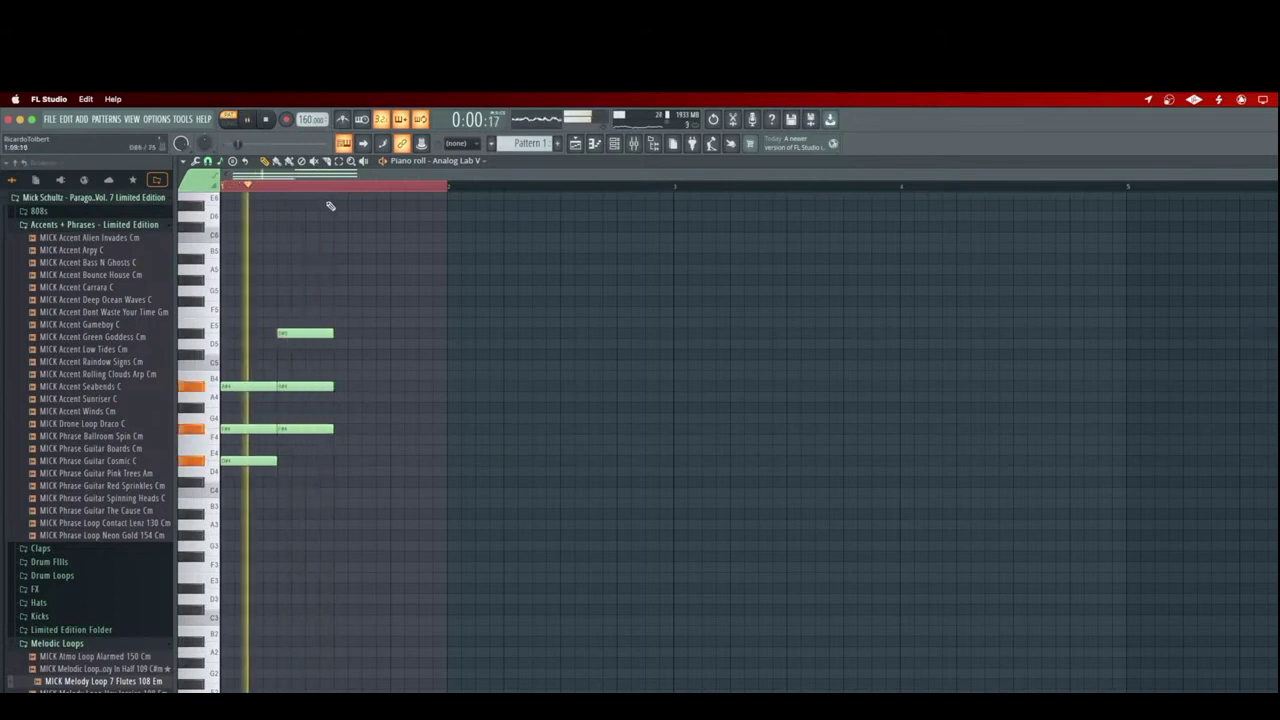
- Duplicate the two chords to fill the rest of the first bar
{"action": "key", "text": "space"}
{"action": "key", "text": "ctrl+b"}
{"action": "key", "text": "space"}
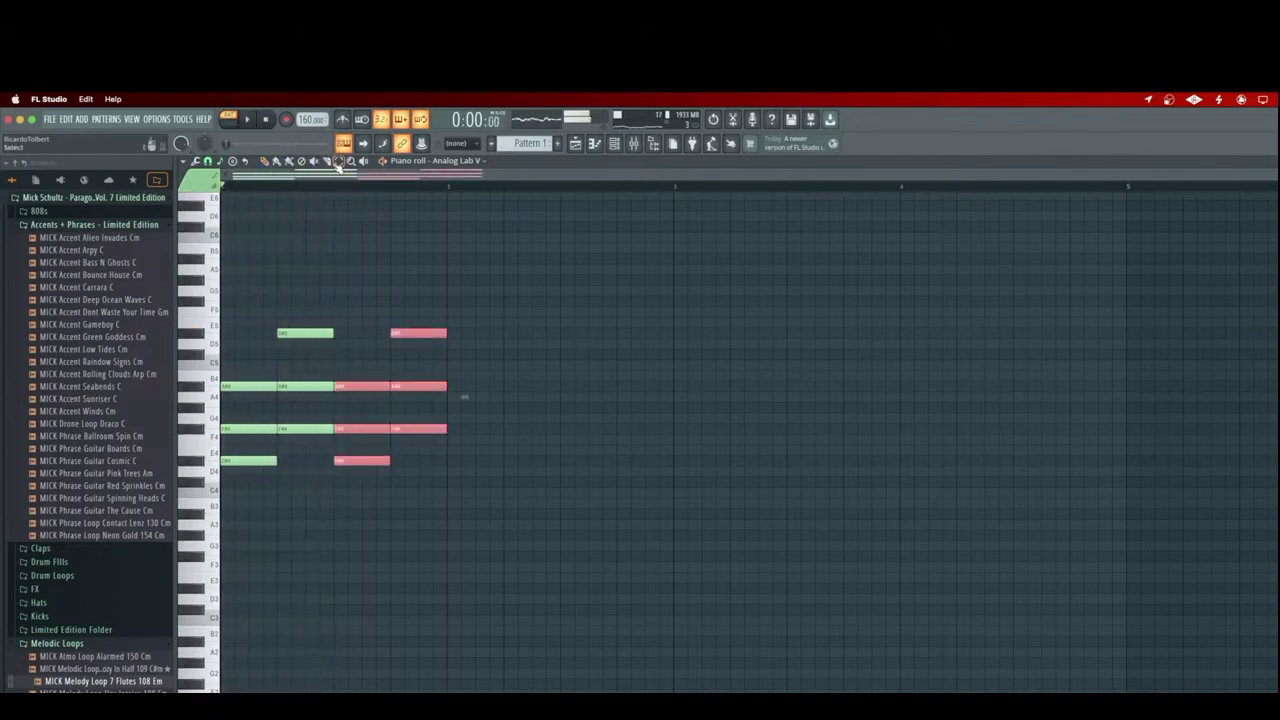
- Raise the third chord's lowest note, D#4, to F#5
{"action": "left_click", "coordinate": [360, 456]}
{"action": "key", "text": "ctrl+Up"}
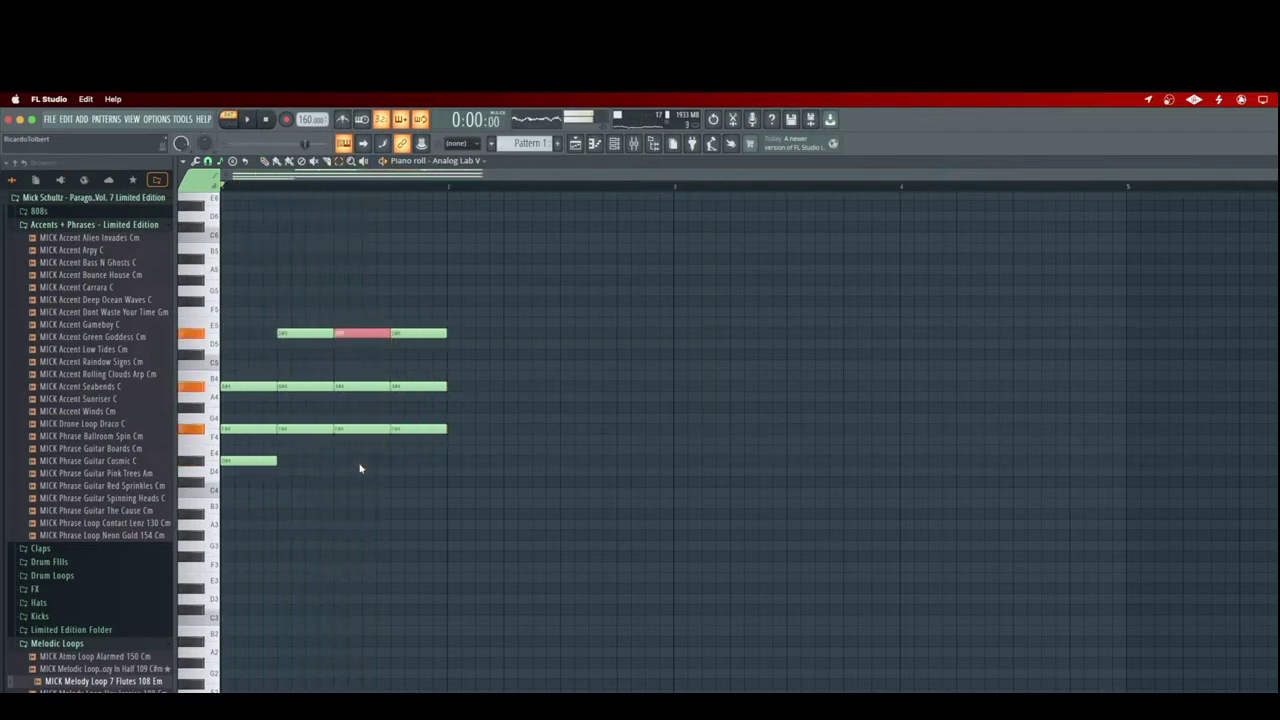
{"action": "key", "text": "shift+Down"}
{"action": "key", "text": "shift+Down"}
{"action": "key", "text": "shift+Up"}
{"action": "key", "text": "shift+Up"}
{"action": "key", "text": "shift+Up"}
{"action": "key", "text": "shift+Up"}
{"action": "key", "text": "shift+Up"}
{"action": "key", "text": "shift+Up"}
{"action": "key", "text": "shift+Up"}
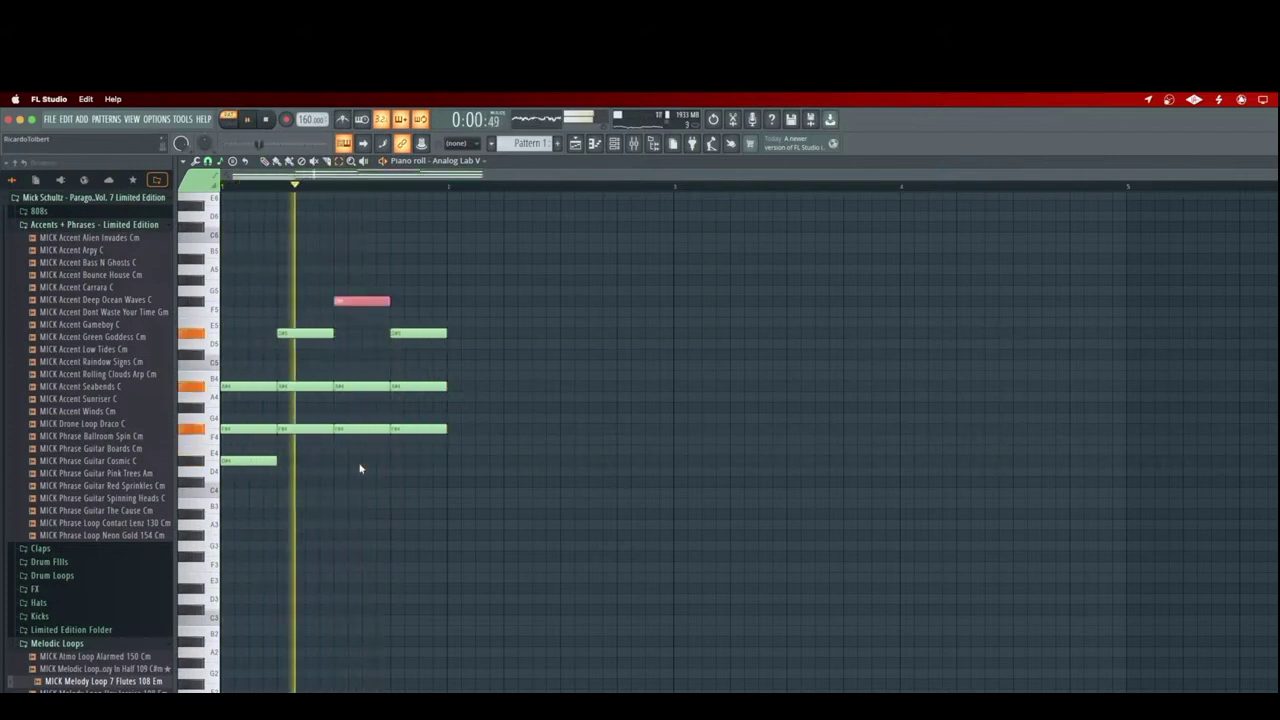
{"action": "key", "text": "shift+Down"}
{"action": "key", "text": "shift+Down"}
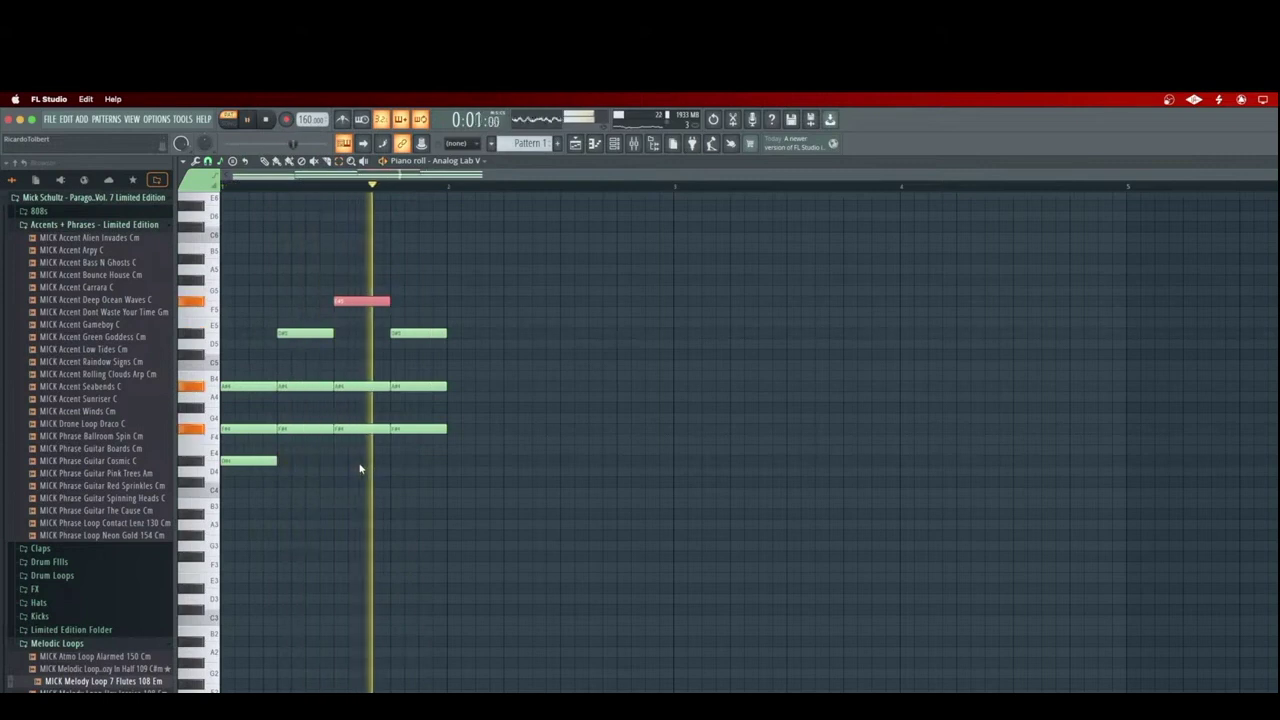
- Try the fourth chord's middle note, A#4, at other pitches including G#5, F#5, G#4 and D#4 during playback
{"action": "left_click", "coordinate": [415, 337]}
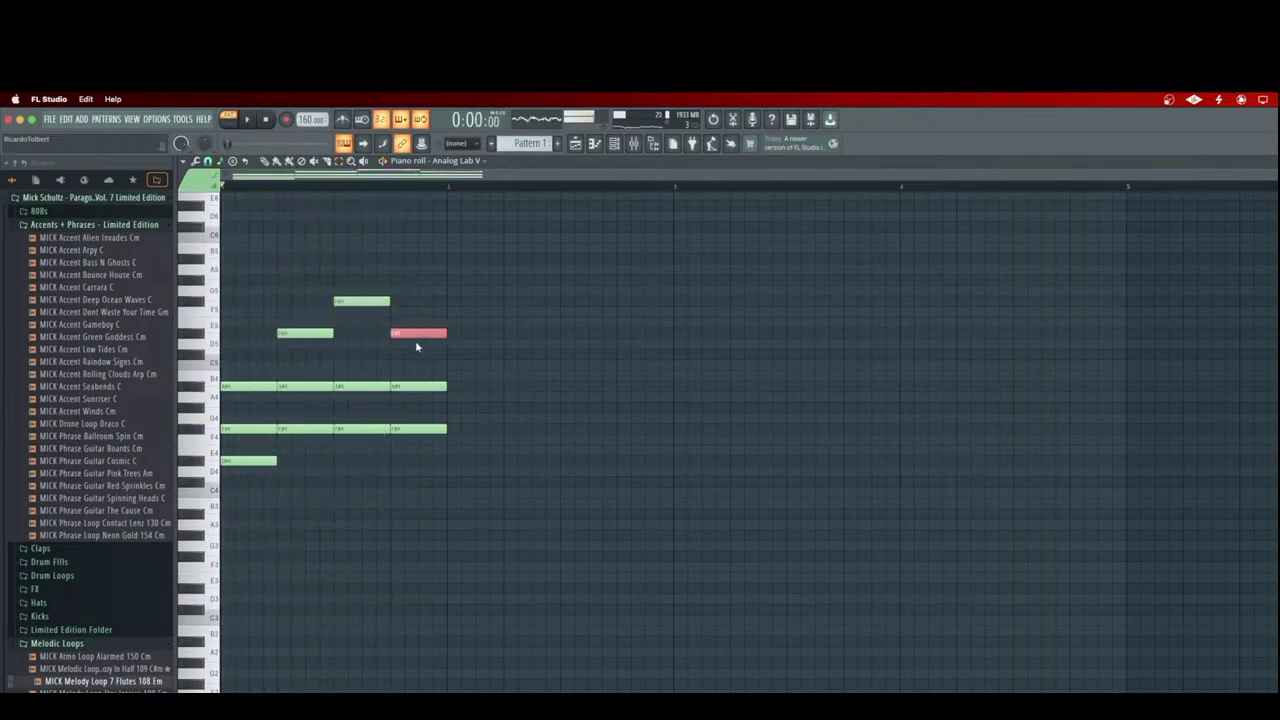
{"action": "left_click", "coordinate": [423, 385]}
{"action": "key", "text": "shift+Up"}
{"action": "key", "text": "shift+Up"}
{"action": "key", "text": "shift+Up"}
{"action": "key", "text": "shift+Up"}
{"action": "key", "text": "shift+Up"}
{"action": "key", "text": "shift+Up"}
{"action": "key", "text": "shift+Up"}
{"action": "key", "text": "shift+Up"}
{"action": "key", "text": "shift+Up"}
{"action": "key", "text": "shift+Up"}
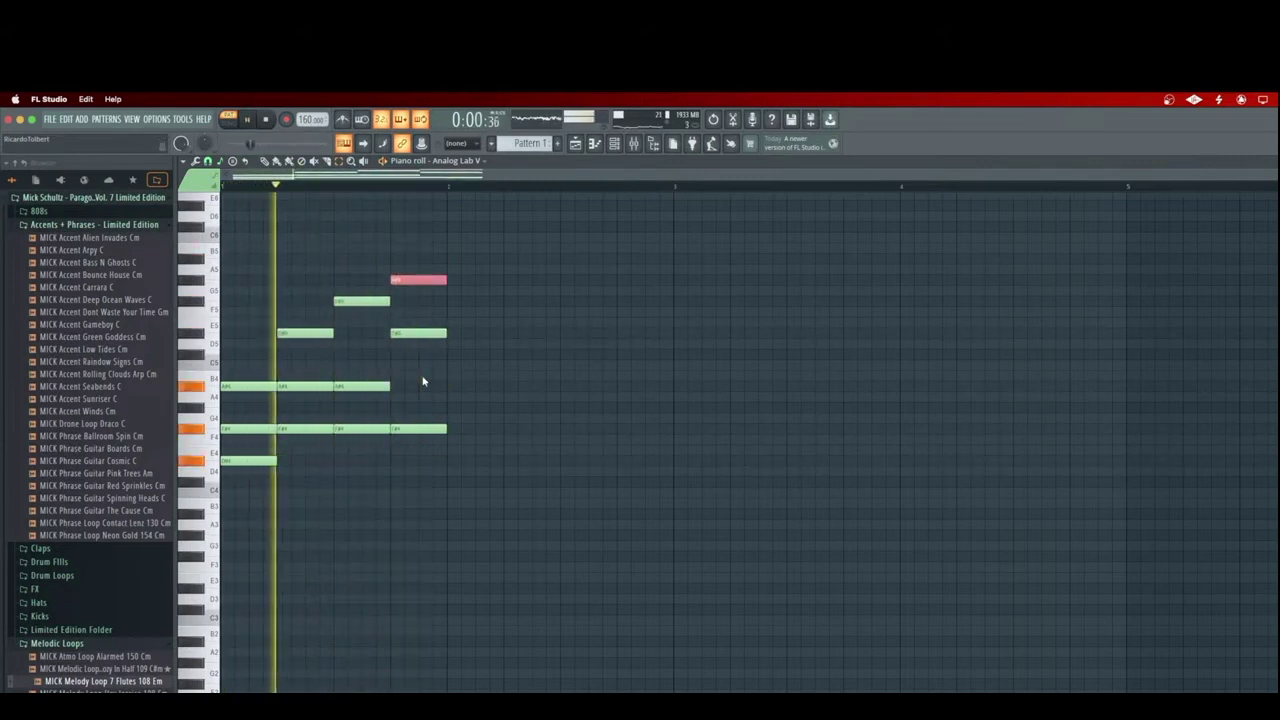
{"action": "key", "text": "shift+Down"}
{"action": "key", "text": "shift+Down"}
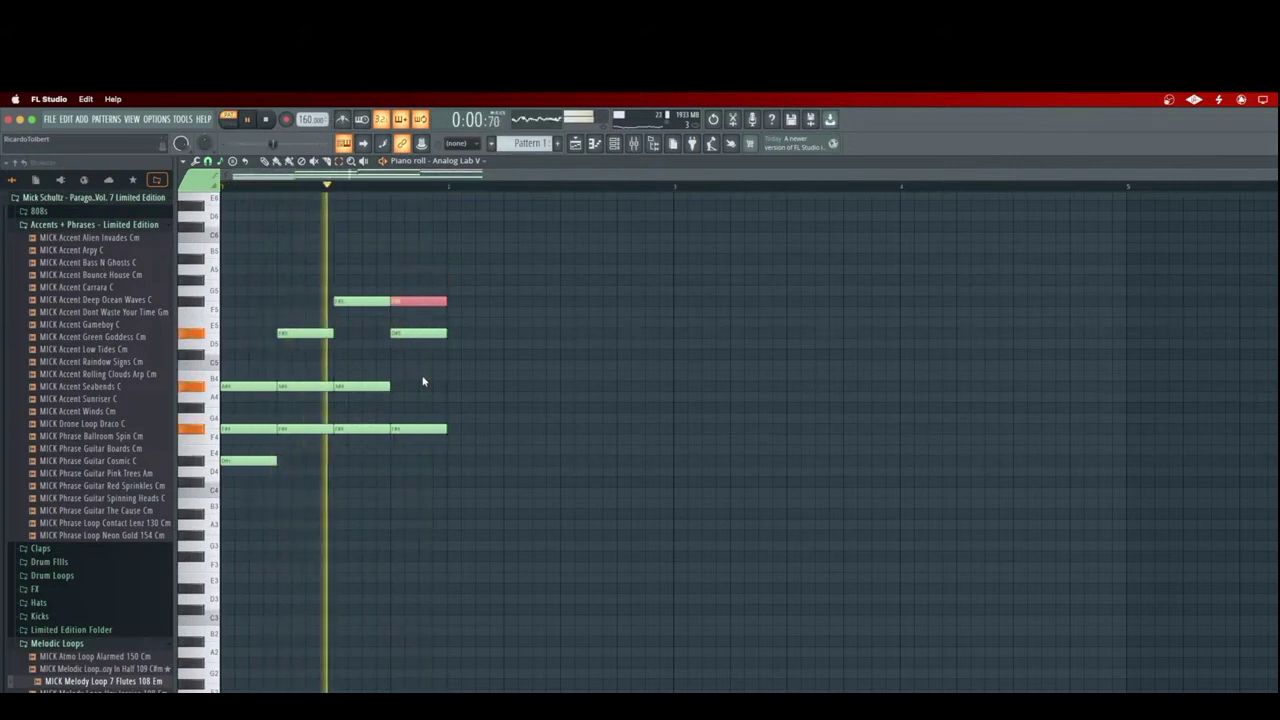
{"action": "key", "text": "shift+Down"}
{"action": "key", "text": "shift+Down"}
{"action": "key", "text": "shift+Down"}
{"action": "key", "text": "shift+Down"}
{"action": "key", "text": "shift+Down"}
{"action": "key", "text": "shift+Down"}
{"action": "key", "text": "shift+Down"}
{"action": "key", "text": "shift+Down"}
{"action": "key", "text": "shift+Down"}
{"action": "key", "text": "shift+Down"}
{"action": "key", "text": "shift+Down"}
{"action": "key", "text": "shift+Down"}
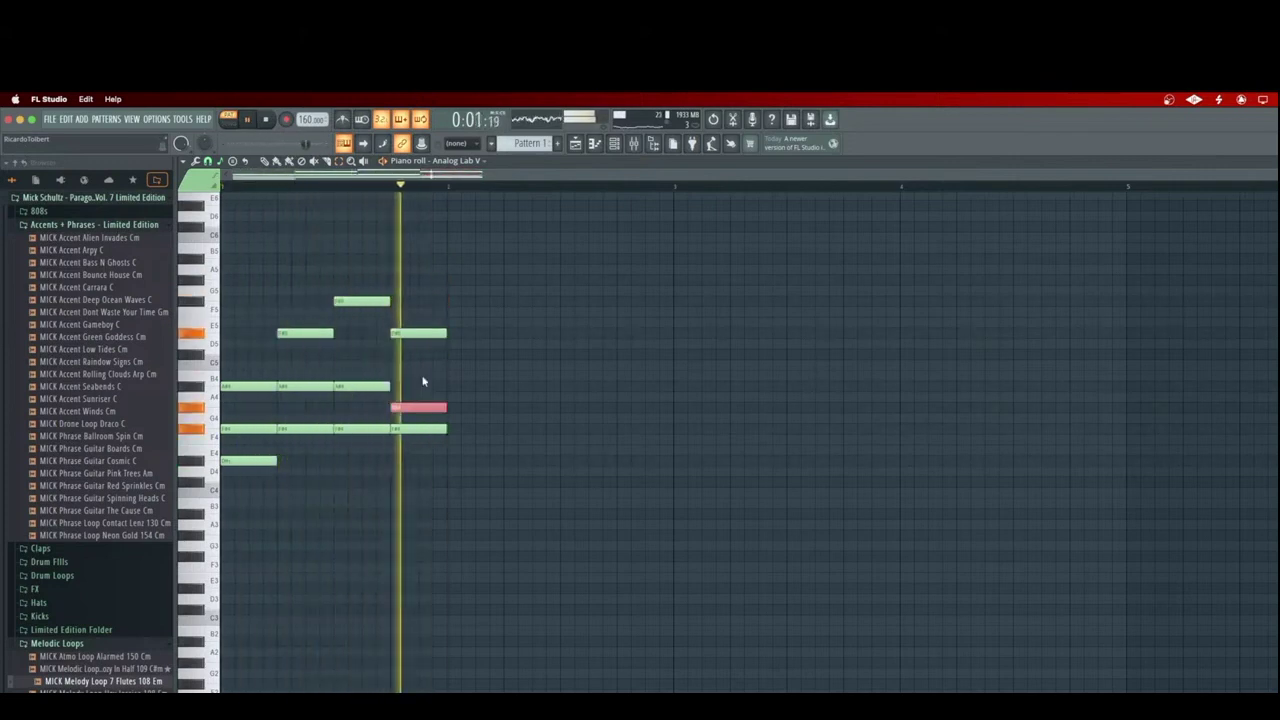
{"action": "key", "text": "shift+Up"}
{"action": "key", "text": "shift+Up"}
{"action": "key", "text": "shift+Up"}
{"action": "key", "text": "shift+Up"}
{"action": "key", "text": "shift+Up"}
{"action": "key", "text": "shift+Up"}
{"action": "key", "text": "shift+Up"}
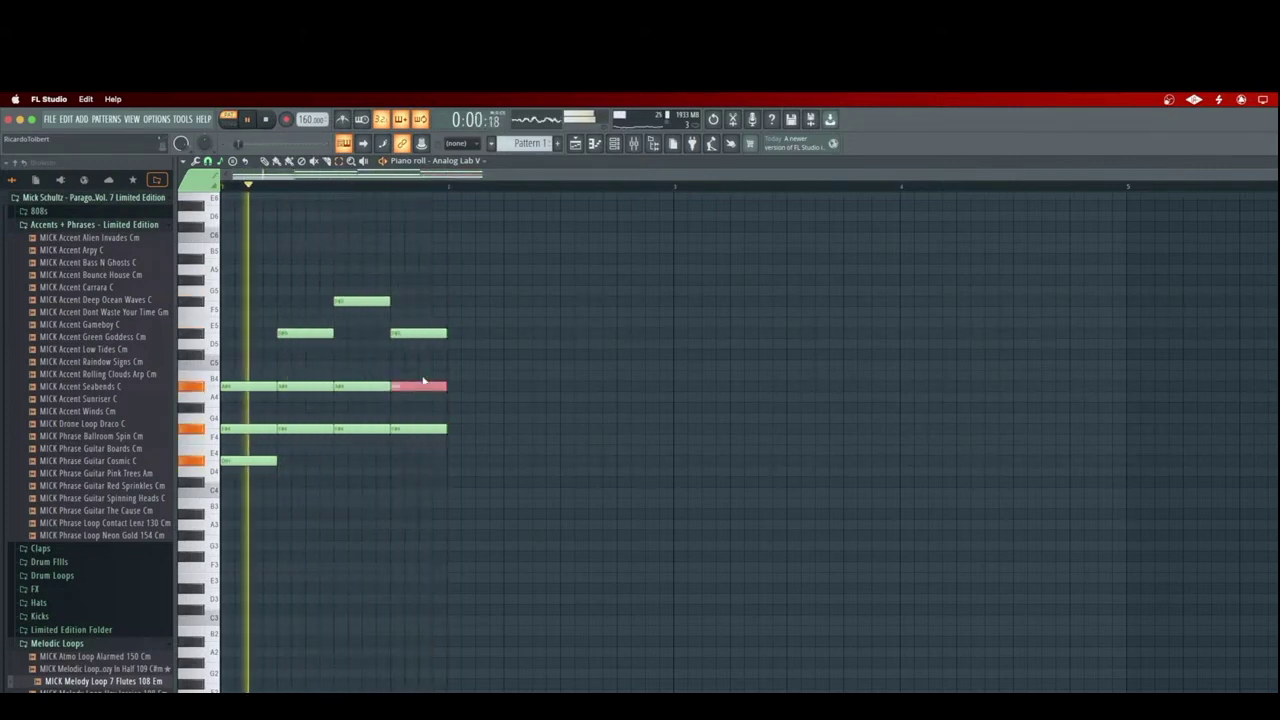
{"action": "key", "text": "shift+Down"}
{"action": "key", "text": "shift+Down"}
{"action": "key", "text": "shift+Down"}
{"action": "key", "text": "shift+Down"}
{"action": "key", "text": "shift+Down"}
{"action": "key", "text": "shift+Down"}
{"action": "key", "text": "shift+Down"}
{"action": "key", "text": "shift+Down"}
{"action": "key", "text": "shift+Down"}
{"action": "key", "text": "shift+Down"}
{"action": "key", "text": "shift+Down"}
{"action": "key", "text": "shift+Down"}
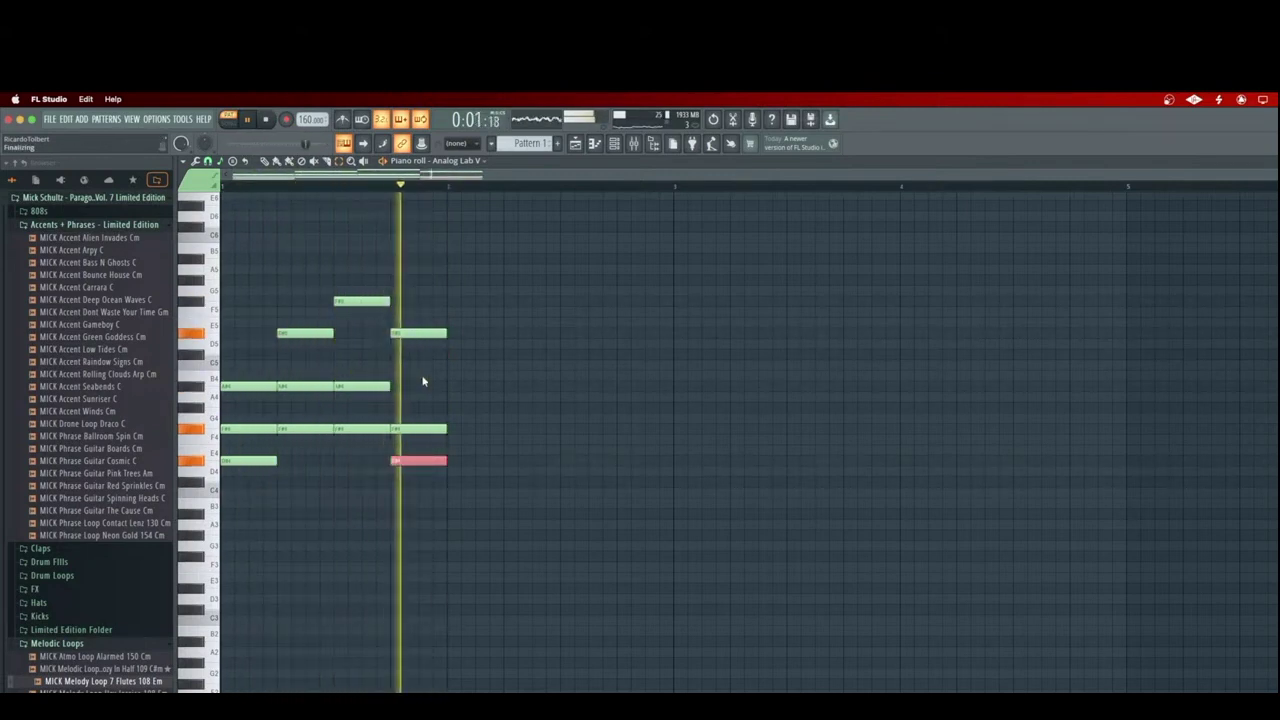
- Raise the selected note of the fourth chord to A#5, comparing it with C#6
{"action": "key", "text": "shift+Up"}
{"action": "key", "text": "shift+Up"}
{"action": "key", "text": "shift+Up"}
{"action": "key", "text": "shift+Up"}
{"action": "key", "text": "shift+Up"}
{"action": "key", "text": "shift+Up"}
{"action": "key", "text": "shift+Up"}
{"action": "key", "text": "shift+Up"}
{"action": "key", "text": "shift+Up"}
{"action": "key", "text": "ctrl+Up"}
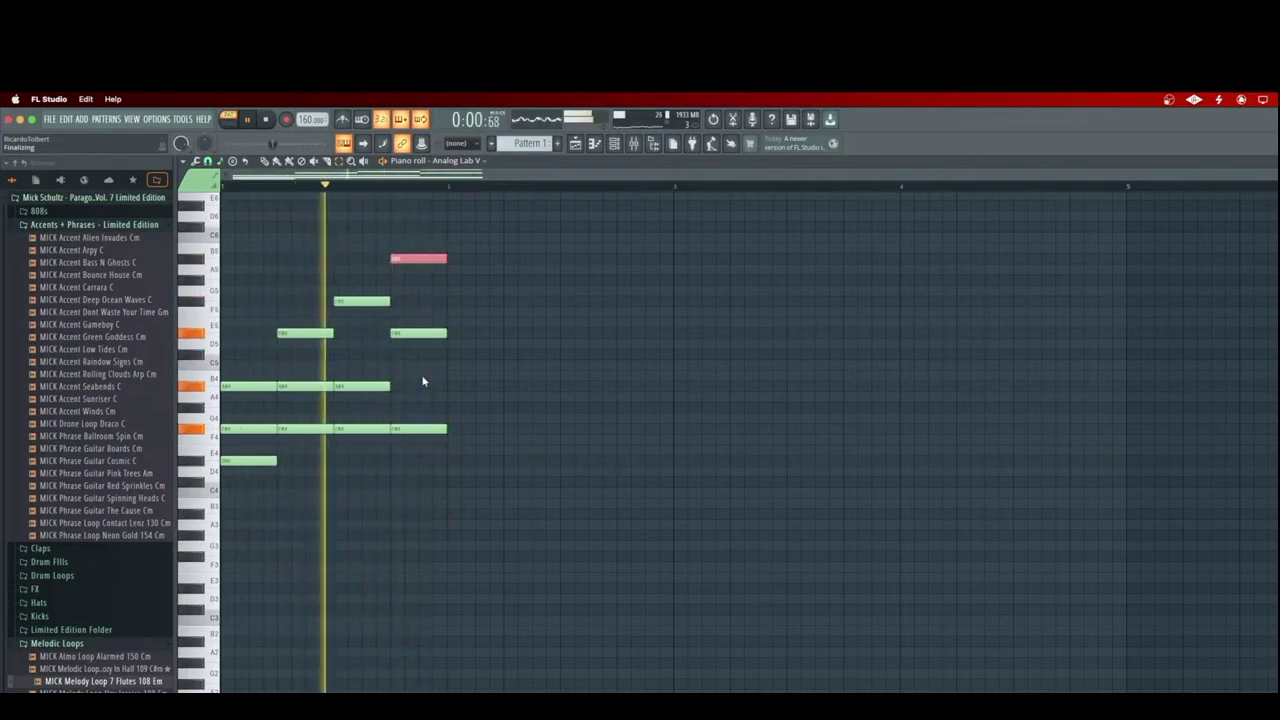
{"action": "key", "text": "shift+Up"}
{"action": "key", "text": "shift+Up"}
{"action": "key", "text": "shift+Up"}
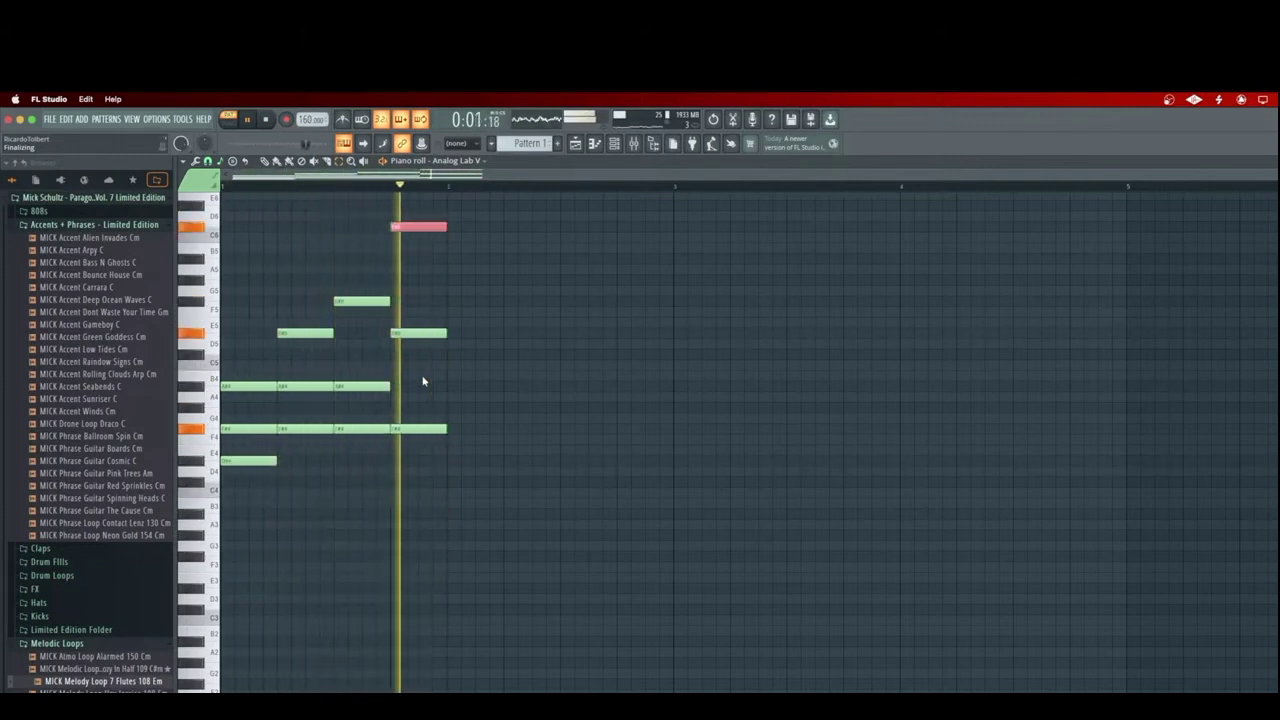
{"action": "key", "text": "shift+Down"}
{"action": "key", "text": "shift+Down"}
{"action": "key", "text": "shift+Down"}
{"action": "key", "text": "ctrl+b"}
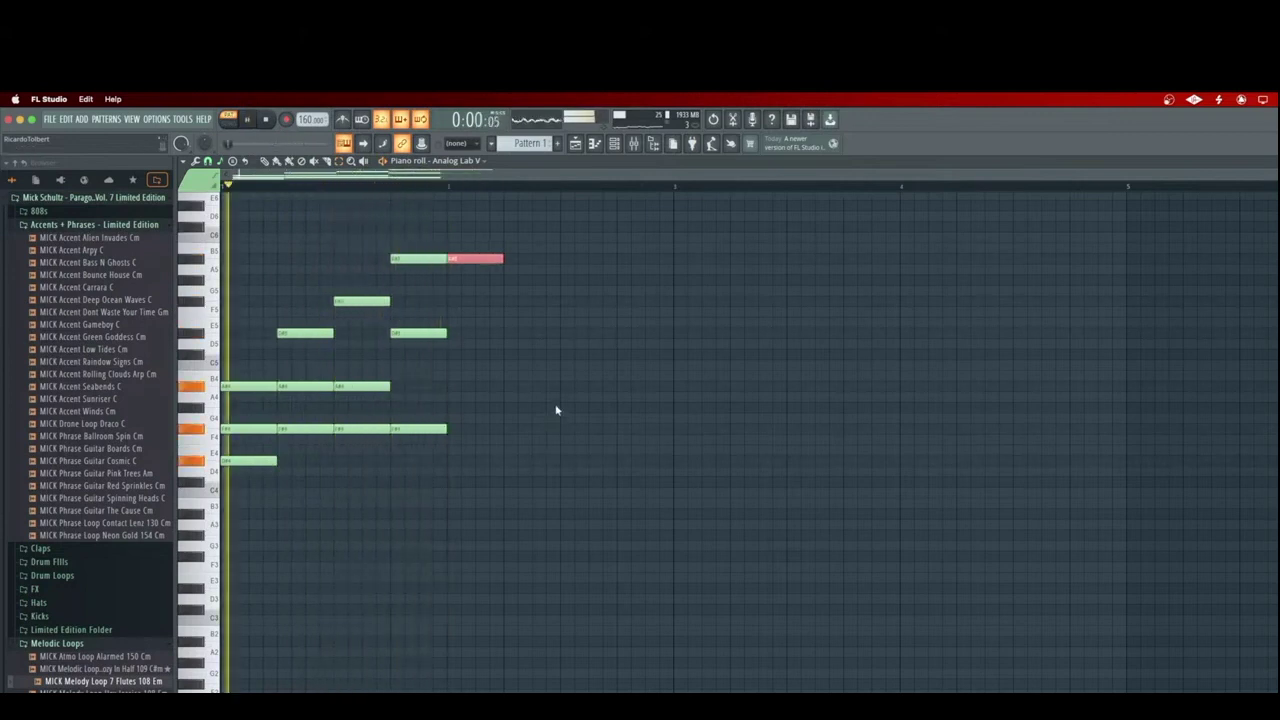
{"action": "key", "text": "ctrl+b"}
{"action": "mouse_move", "coordinate": [498, 238]}
{"action": "left_mouse_down"}
{"action": "mouse_move", "coordinate": [476, 271]}
{"action": "mouse_move", "coordinate": [571, 257]}
{"action": "left_mouse_up"}
{"action": "key", "text": "Delete"}
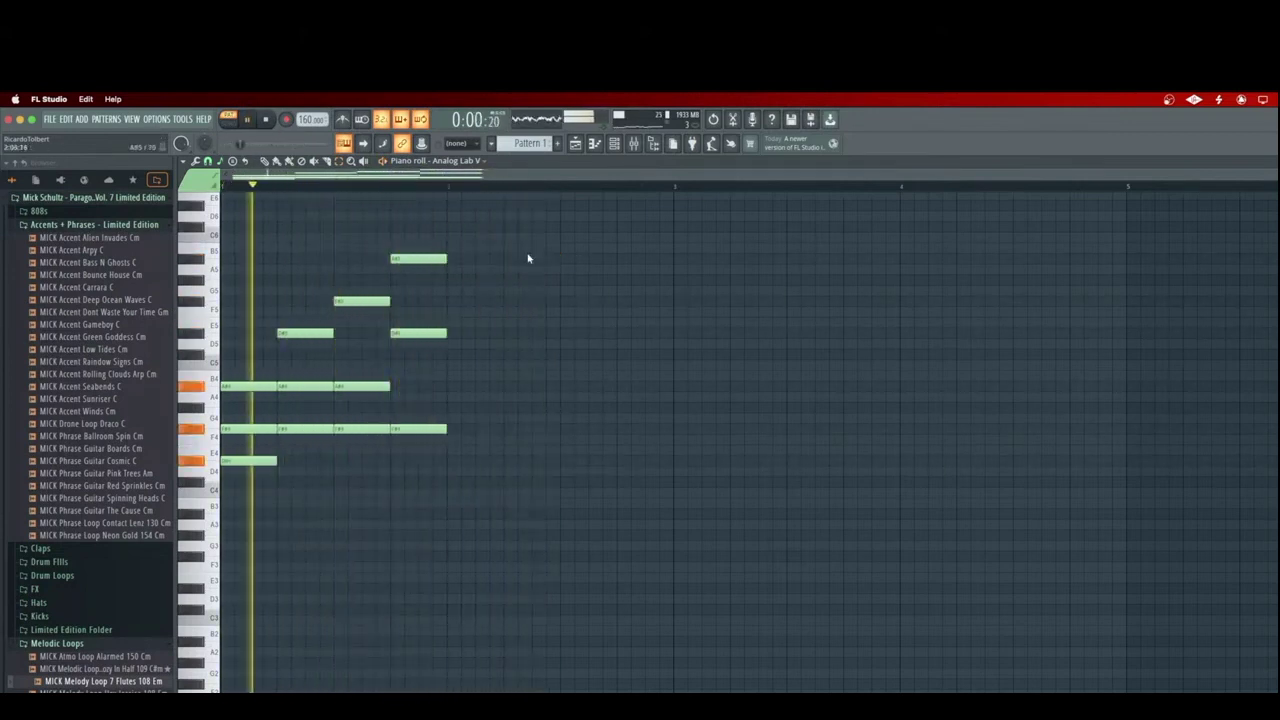
- Select all four chords and duplicate them into the second bar
{"action": "key", "text": "ctrl+a"}
{"action": "key", "text": "ctrl+b"}
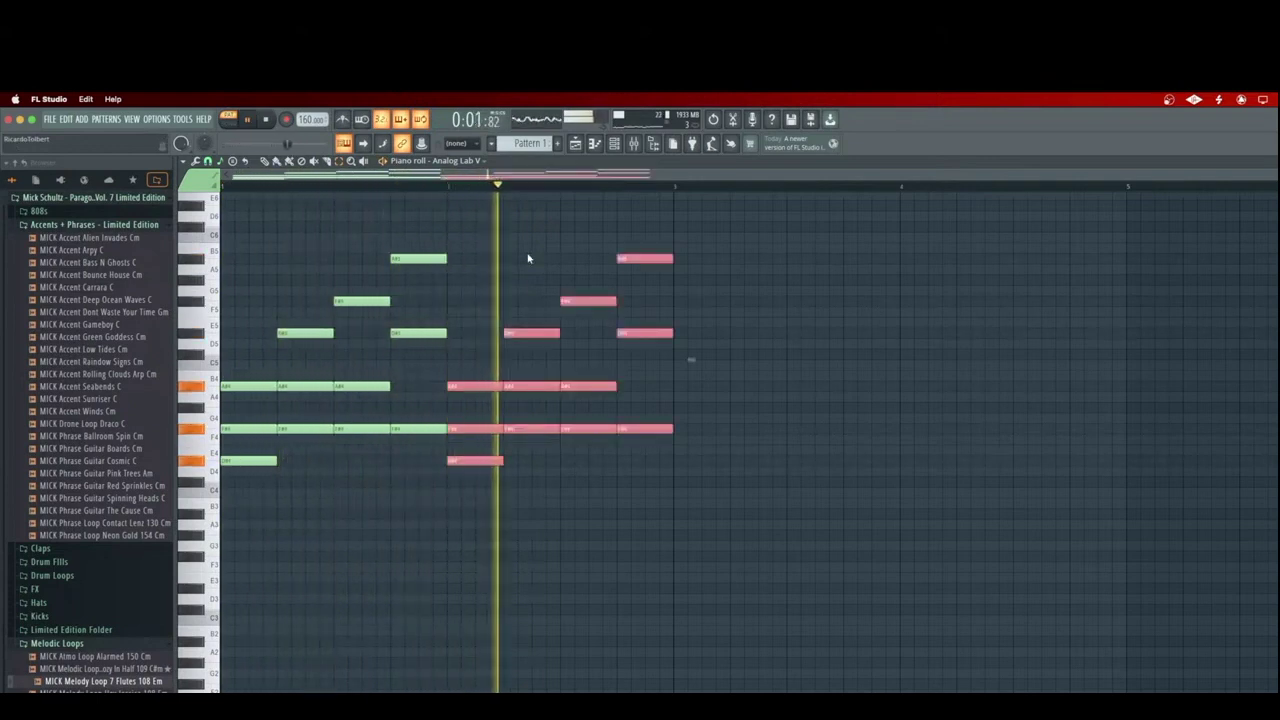
- Raise the D#4 and F#4 notes of the second bar's first chord by one octave
{"action": "scroll", "coordinate": [484, 418], "scroll_direction": "down", "scroll_amount": 1}
{"action": "left_click", "coordinate": [481, 428]}
{"action": "key", "text": "ctrl+Up"}
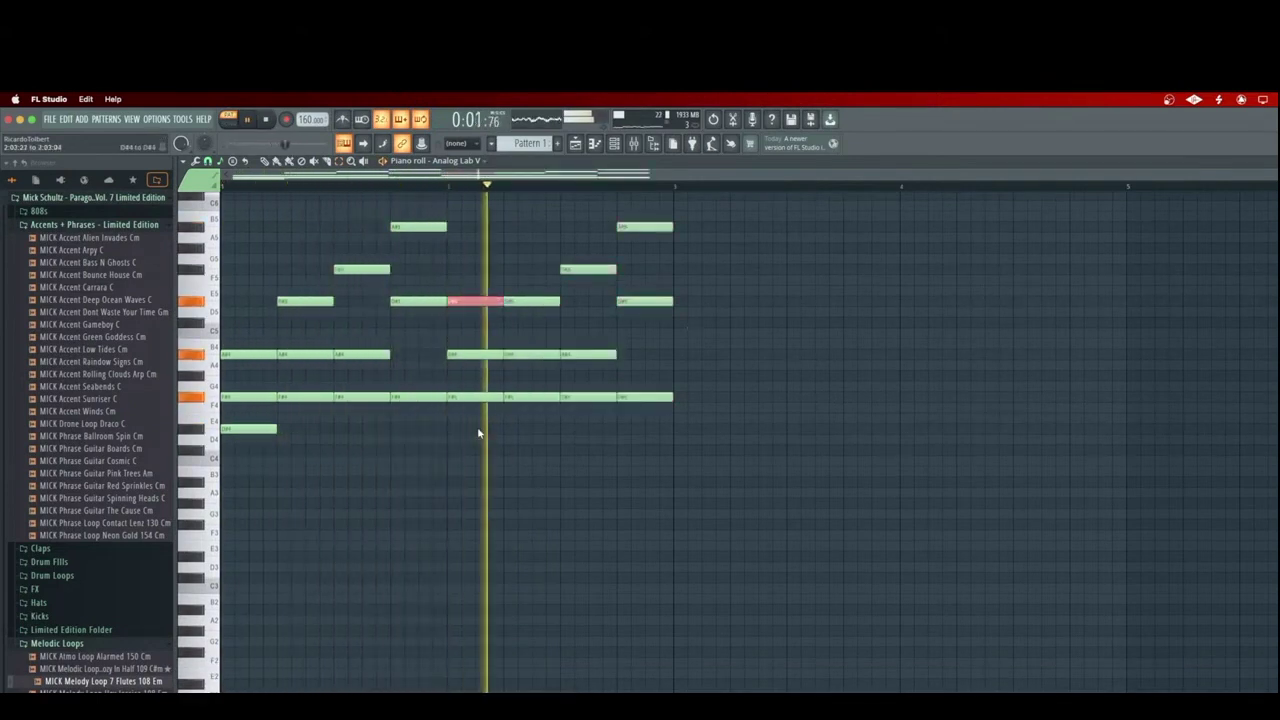
{"action": "key", "text": "ctrl+Up"}
{"action": "key", "text": "ctrl+Down"}
{"action": "key", "text": "ctrl+Down"}
{"action": "left_click_drag", "start_coordinate": [478, 398], "coordinate": [483, 484]}
{"action": "key", "text": "ctrl+Up"}
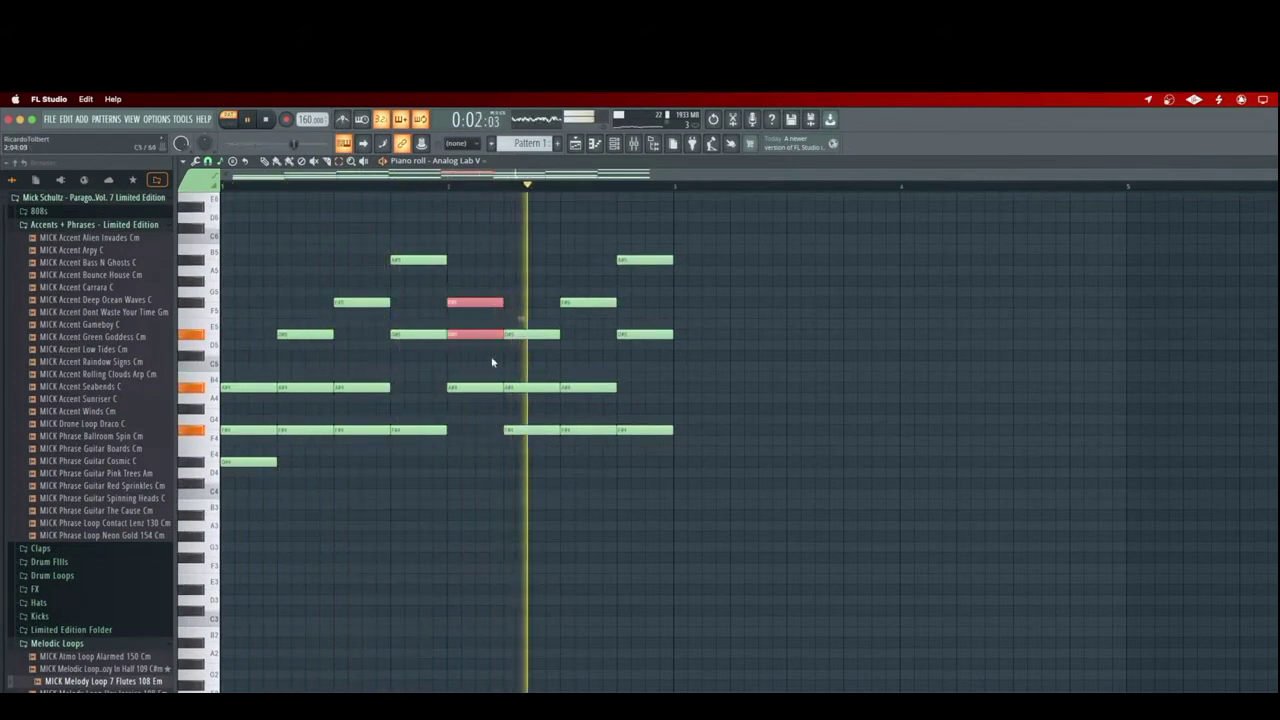
- Move the F#5 note of the second bar's first chord to A#5, trying other octaves and pitches during playback
{"action": "left_click", "coordinate": [474, 307], "text": "ctrl"}
{"action": "key", "text": "ctrl+Down"}
{"action": "key", "text": "ctrl+Down"}
{"action": "key", "text": "ctrl+Up"}
{"action": "key", "text": "ctrl+Up"}
{"action": "key", "text": "ctrl+Up"}
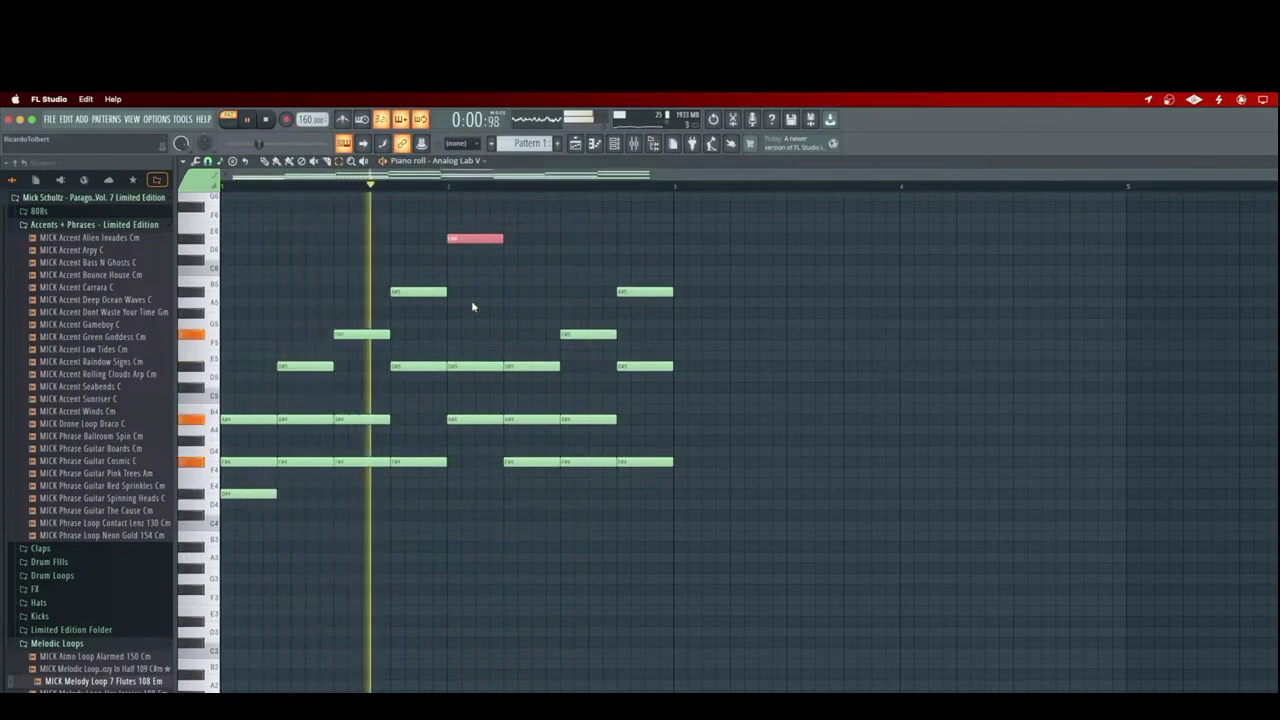
{"action": "key", "text": "Down"}
{"action": "key", "text": "Down"}
{"action": "key", "text": "Down"}
{"action": "key", "text": "Down"}
{"action": "key", "text": "Down"}
{"action": "key", "text": "Down"}
{"action": "key", "text": "Down"}
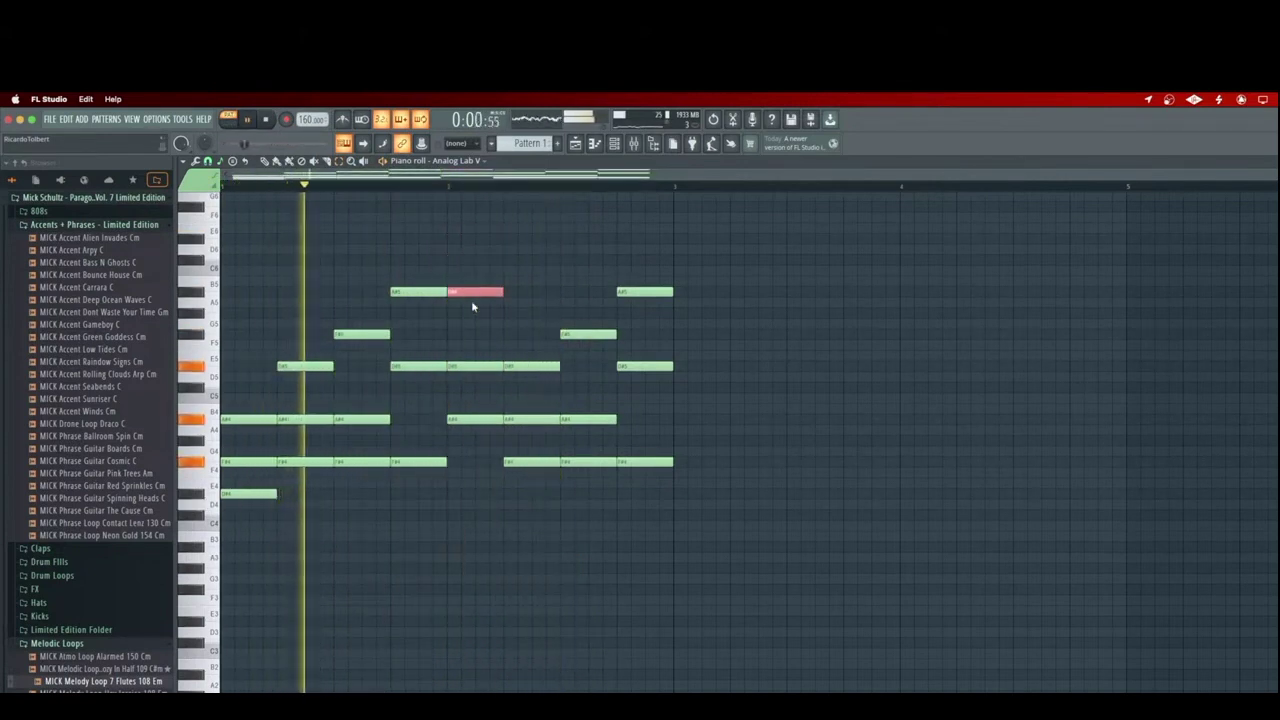
{"action": "key", "text": "ctrl+Up"}
{"action": "key", "text": "ctrl+Down"}
{"action": "key", "text": "Up"}
{"action": "key", "text": "Up"}
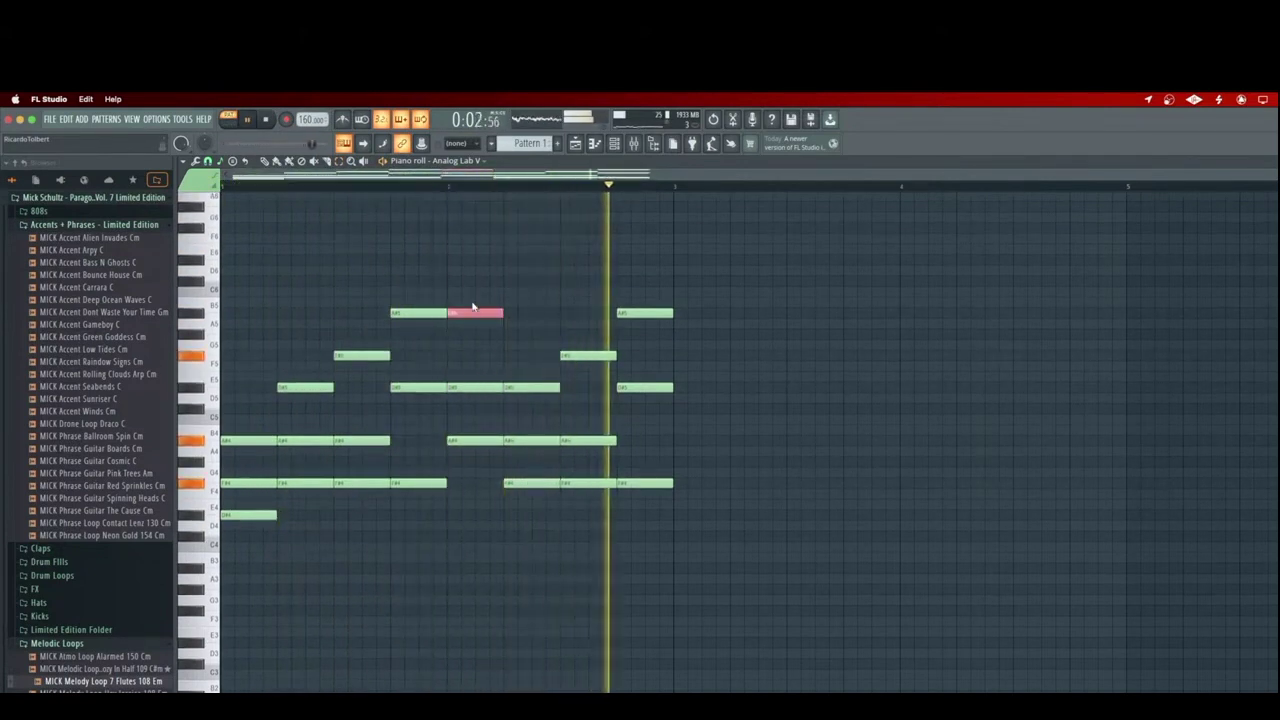
- Lower the A#5 note of the second bar's first chord to F#5 and restart playback
{"action": "key", "text": "Down"}
{"action": "key", "text": "Down"}
{"action": "key", "text": "Down"}
{"action": "key", "text": "Down"}
{"action": "key", "text": "space"}
{"action": "key", "text": "space"}
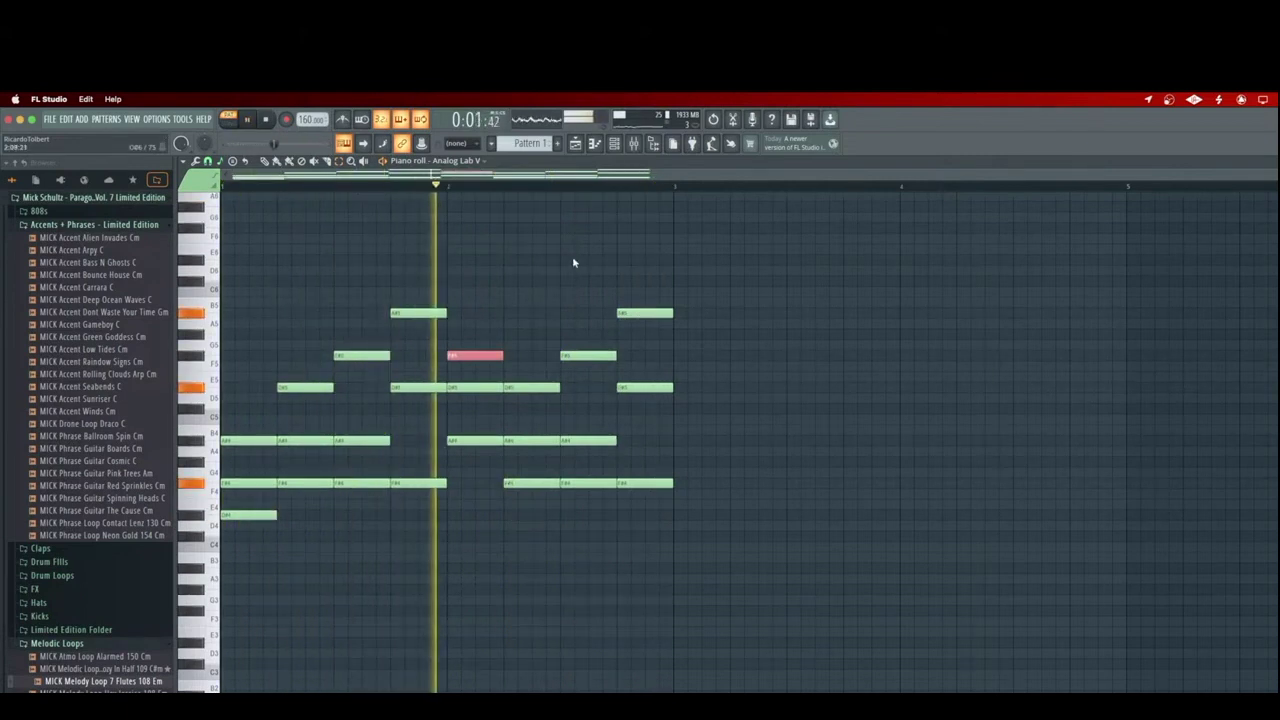
- Move the F#4 note of the second bar's second chord up to G#5
{"action": "key", "text": "ctrl+Up"}
{"action": "key", "text": "Up"}
{"action": "key", "text": "Up"}
{"action": "key", "text": "Up"}
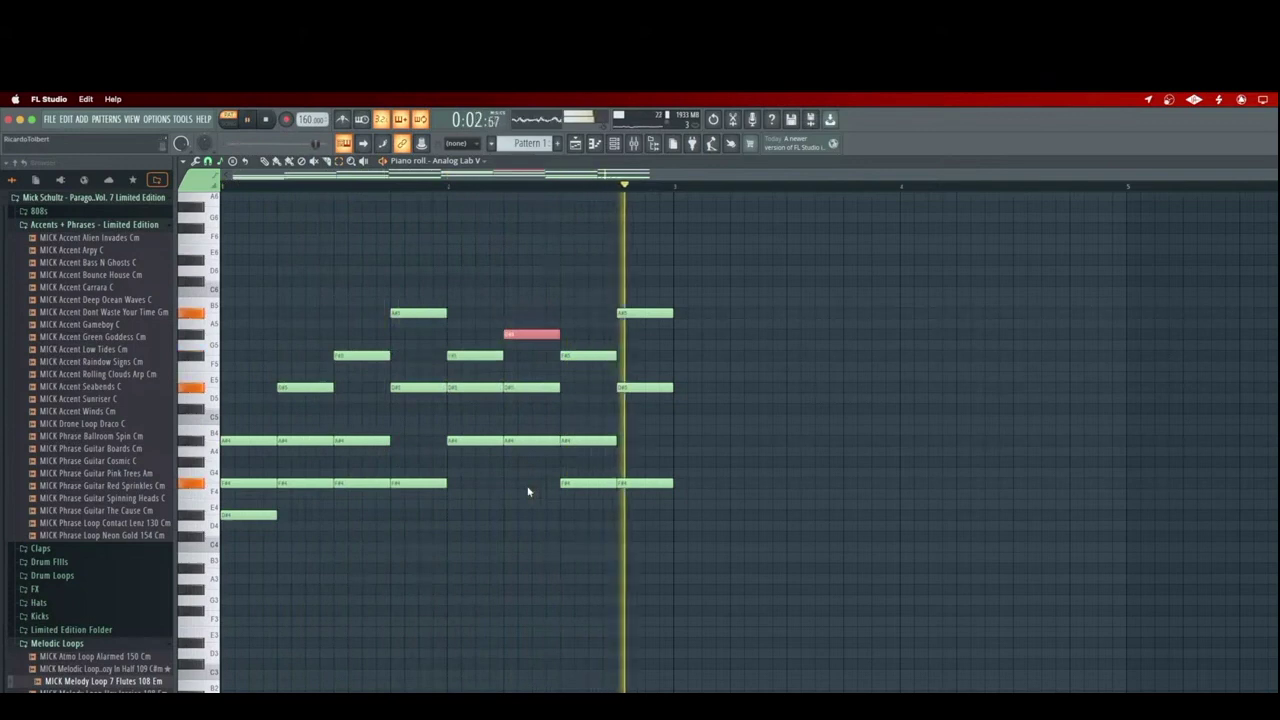
- Lower the A#5 note of the second bar's last chord to A#4, trying other pitches during playback
{"action": "left_click", "coordinate": [646, 313]}
{"action": "key", "text": "Down"}
{"action": "key", "text": "Down"}
{"action": "key", "text": "Down"}
{"action": "key", "text": "Down"}
{"action": "key", "text": "Down"}
{"action": "key", "text": "Down"}
{"action": "key", "text": "Down"}
{"action": "key", "text": "Down"}
{"action": "key", "text": "Down"}
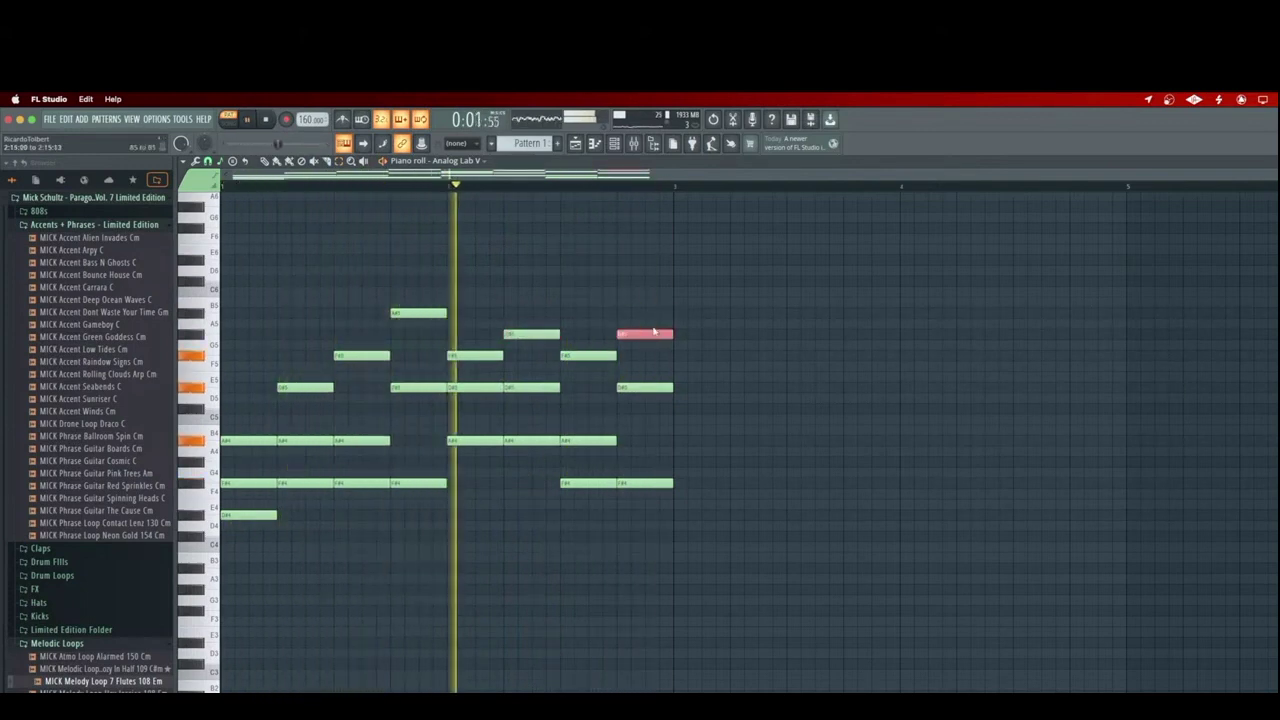
{"action": "key", "text": "Down"}
{"action": "key", "text": "Down"}
{"action": "key", "text": "Down"}
{"action": "key", "text": "Down"}
{"action": "key", "text": "Down"}
{"action": "key", "text": "Down"}
{"action": "key", "text": "Down"}
{"action": "key", "text": "Down"}
{"action": "key", "text": "Down"}
{"action": "key", "text": "Down"}
{"action": "key", "text": "Down"}
{"action": "key", "text": "Down"}
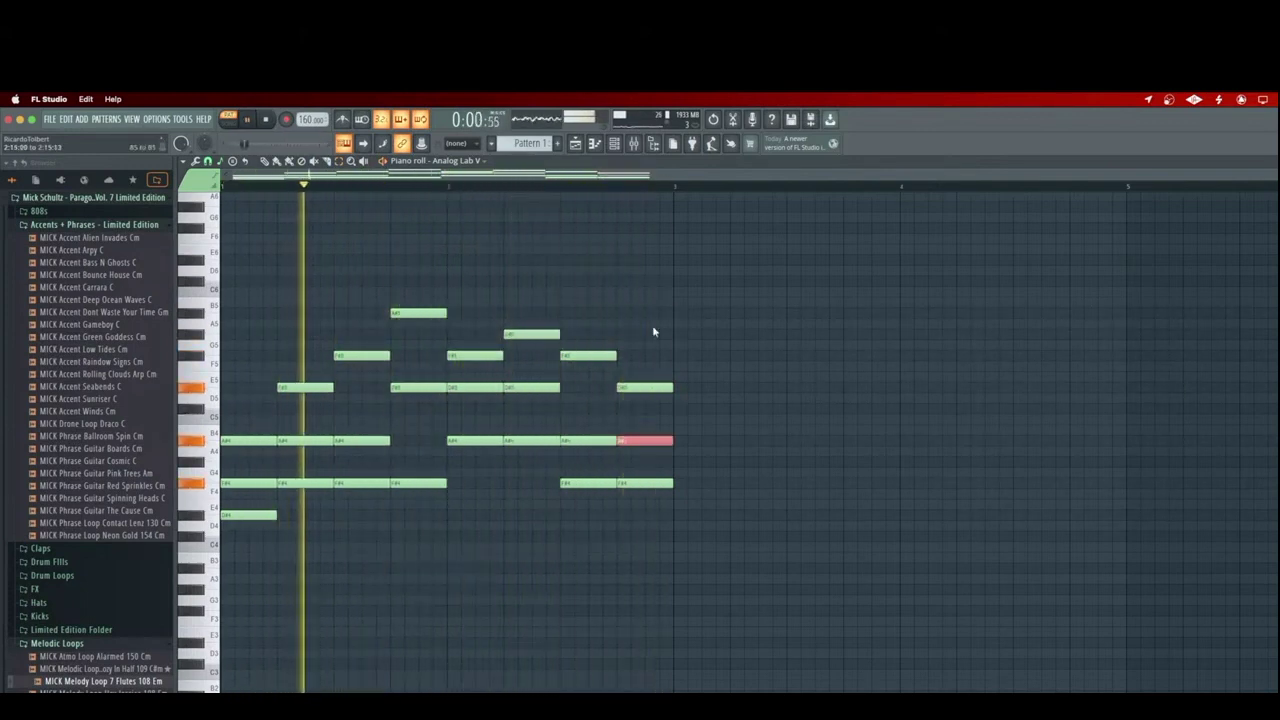
{"action": "key", "text": "Up"}
{"action": "key", "text": "Up"}
{"action": "key", "text": "Up"}
{"action": "key", "text": "Up"}
{"action": "key", "text": "Up"}
{"action": "key", "text": "Up"}
{"action": "key", "text": "Up"}
{"action": "key", "text": "Up"}
{"action": "key", "text": "Up"}
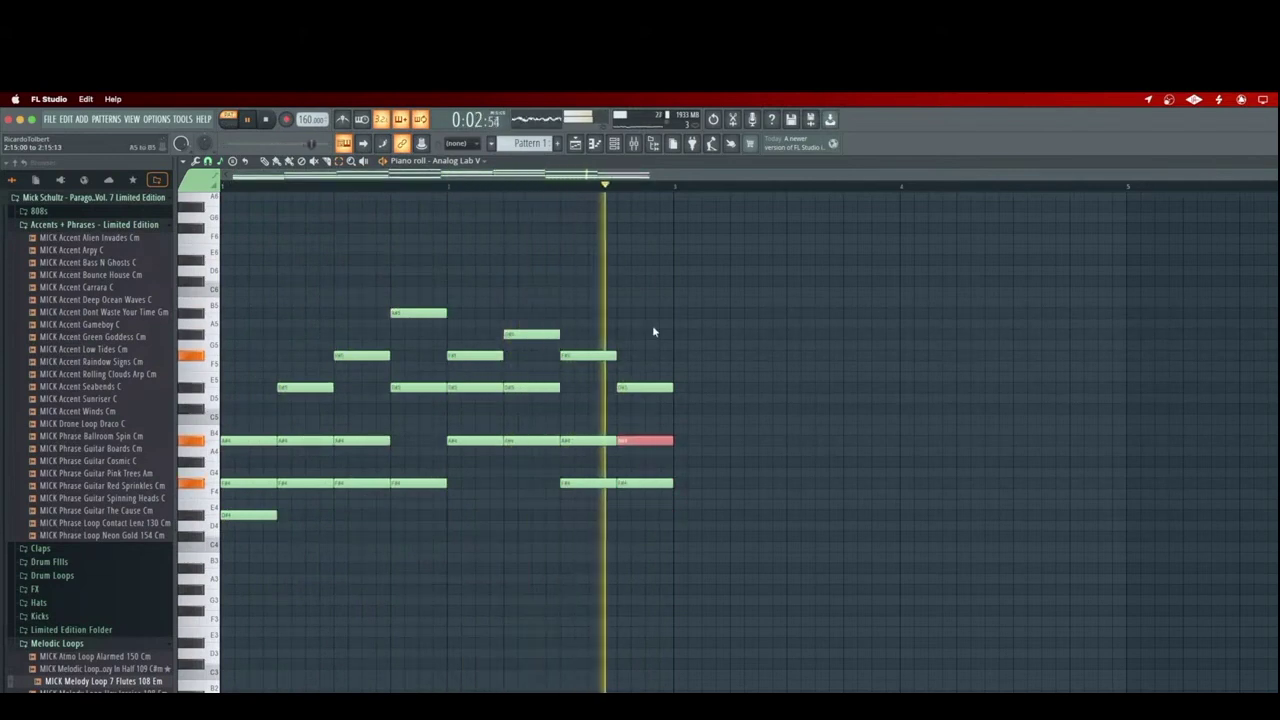
- Move all notes down one step of the black-note scale, putting the lowest note on C#4
{"action": "left_click", "coordinate": [666, 328]}
{"action": "key", "text": "Down"}
{"action": "key", "text": "Down"}
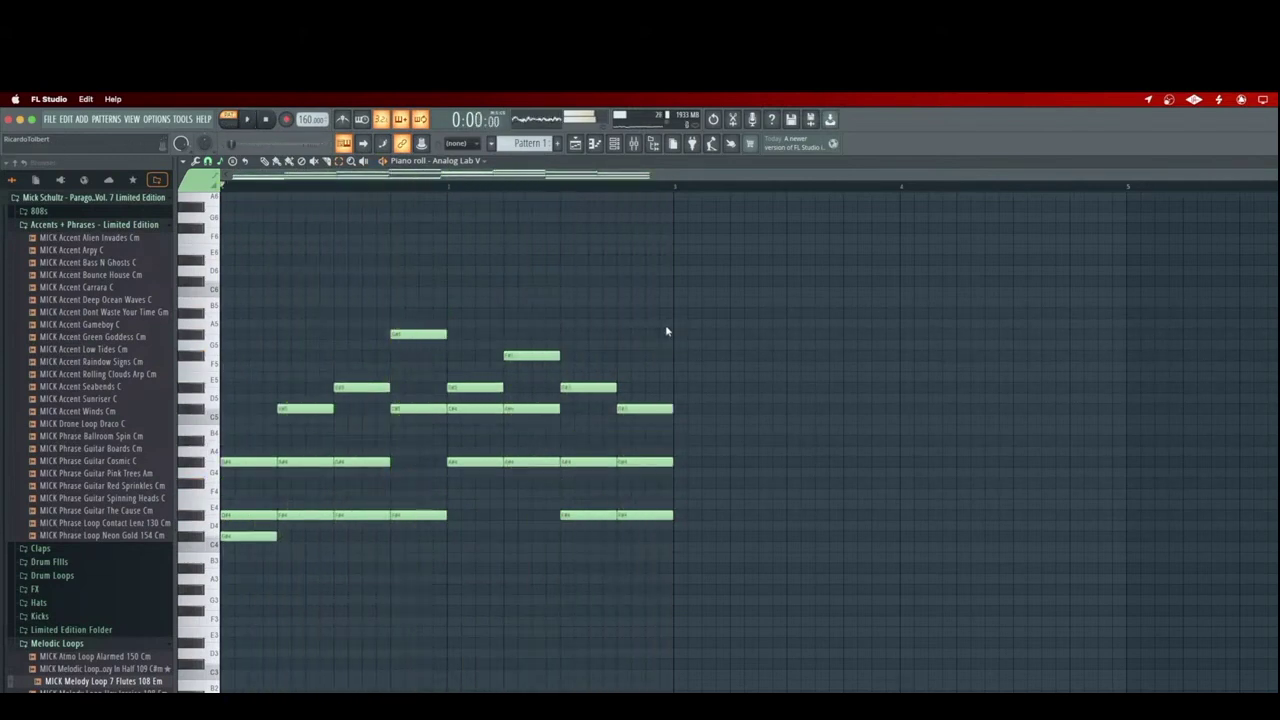
- Turn off scale snapping and transpose all notes until the lowest one sits on F4, trying lower keys during playback
{"action": "left_click", "coordinate": [221, 162]}
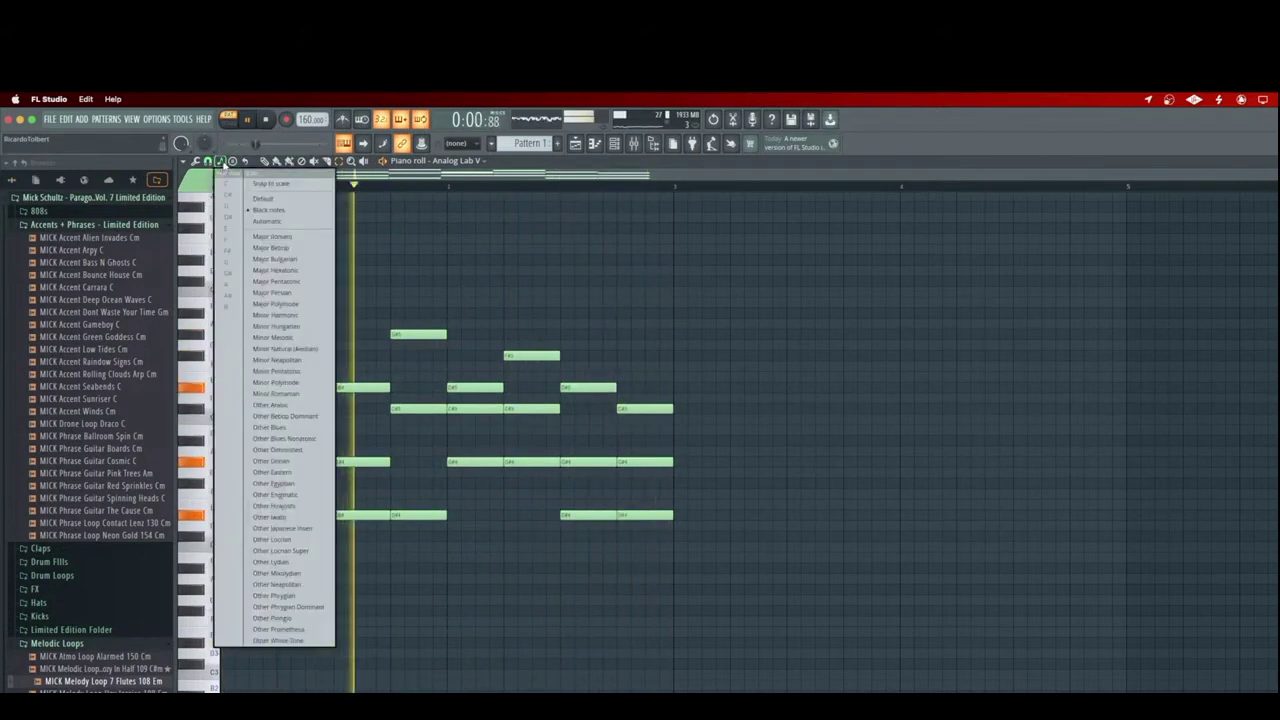
{"action": "left_click", "coordinate": [223, 166]}
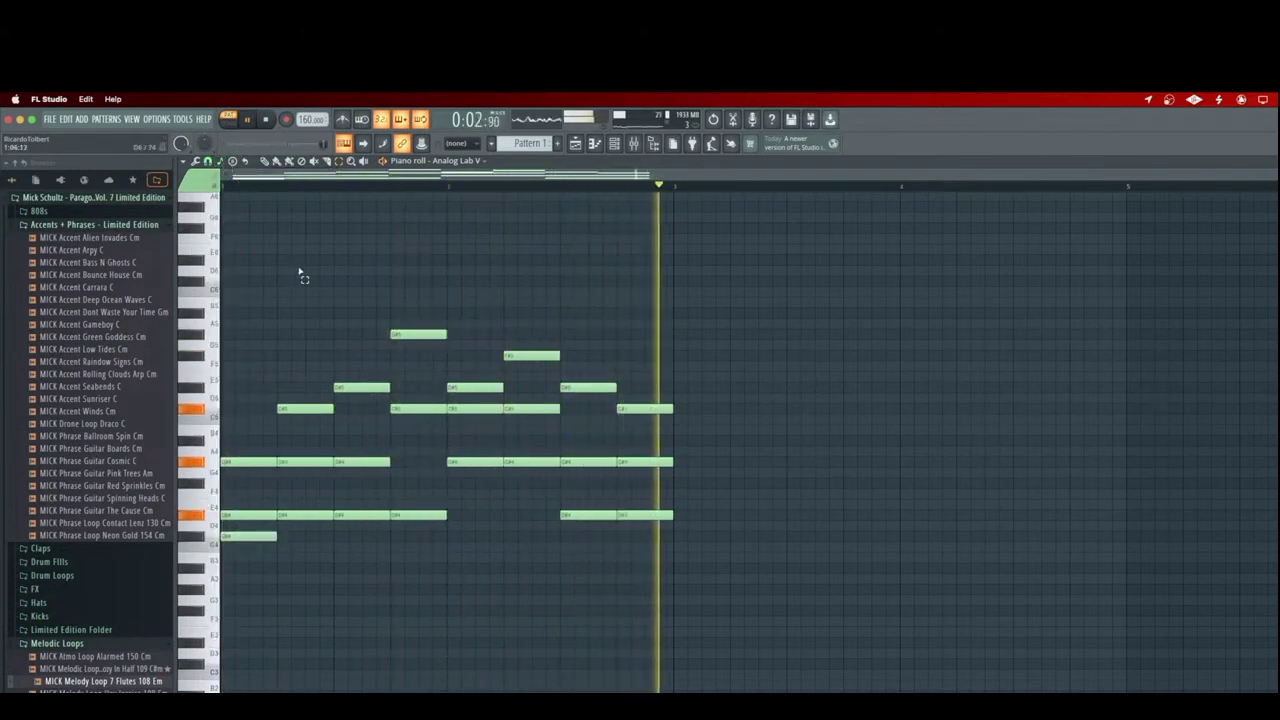
{"action": "key", "text": "Down"}
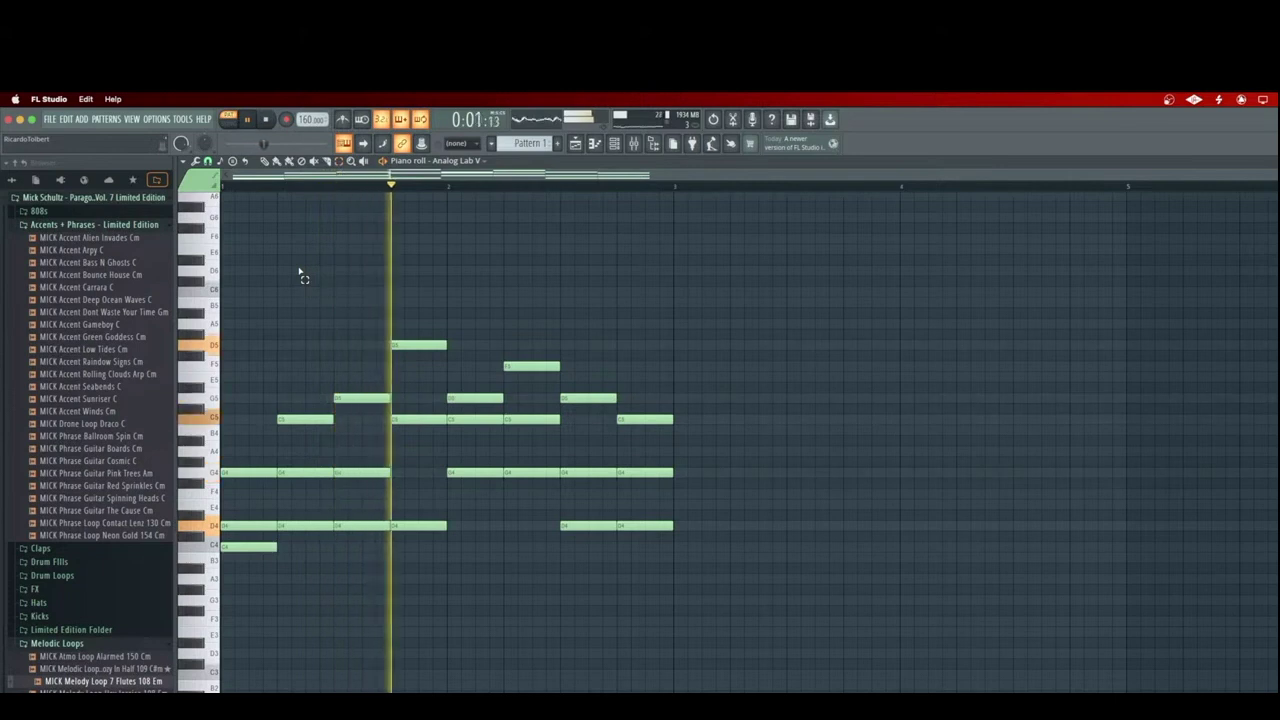
{"action": "key", "text": "Down"}
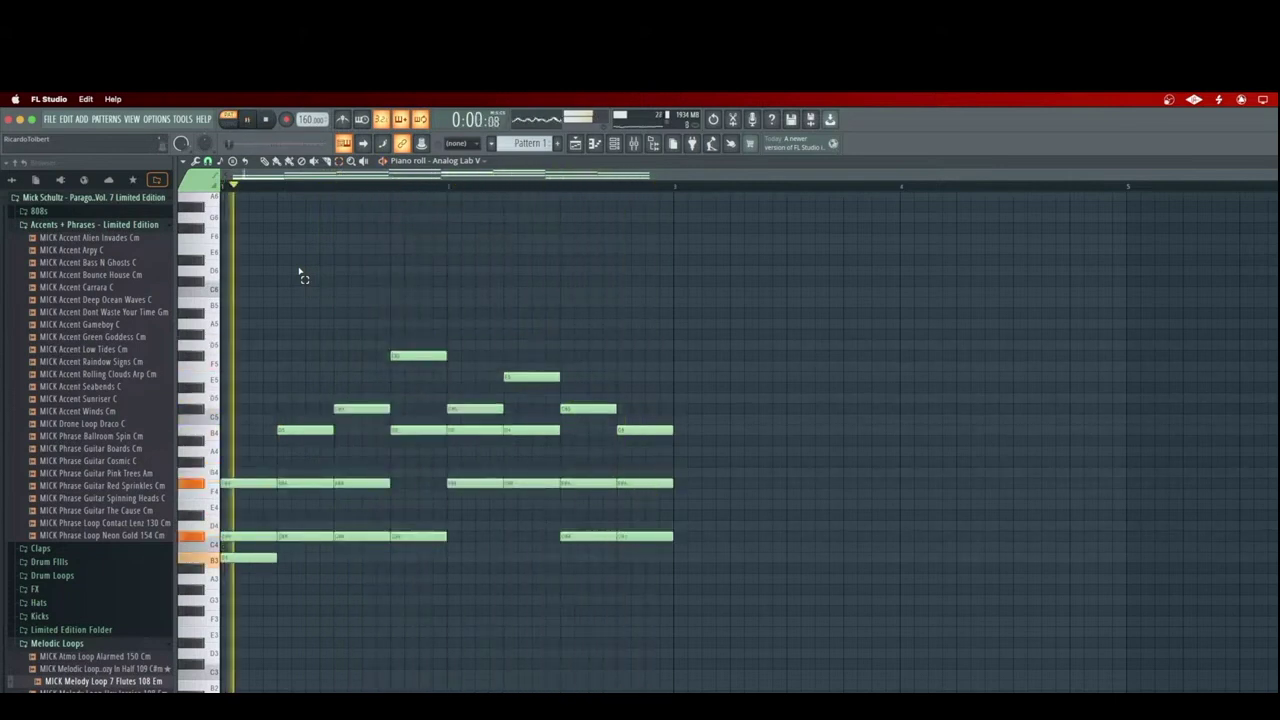
{"action": "key", "text": "Up"}
{"action": "key", "text": "Up"}
{"action": "key", "text": "Up"}
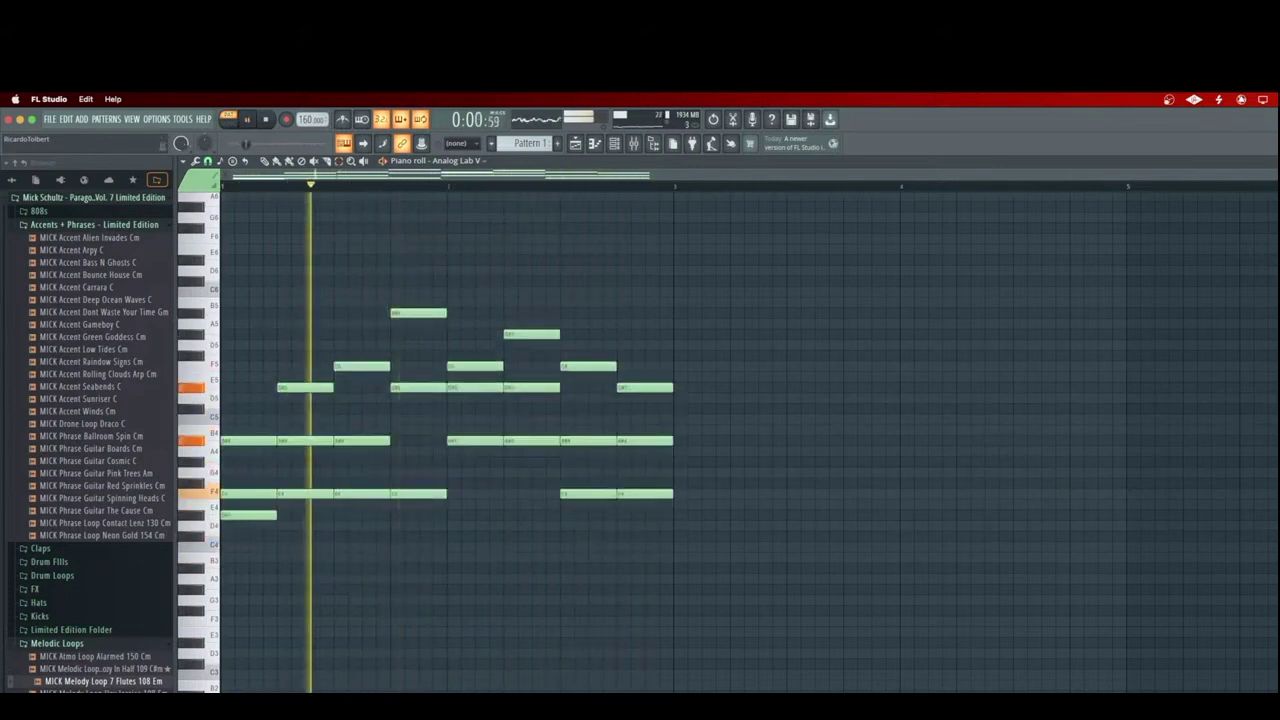
- Change the Analog Lab V preset to the bowed-strings sound Cloud Burst and close the plugin window
{"action": "key", "text": "F7"}
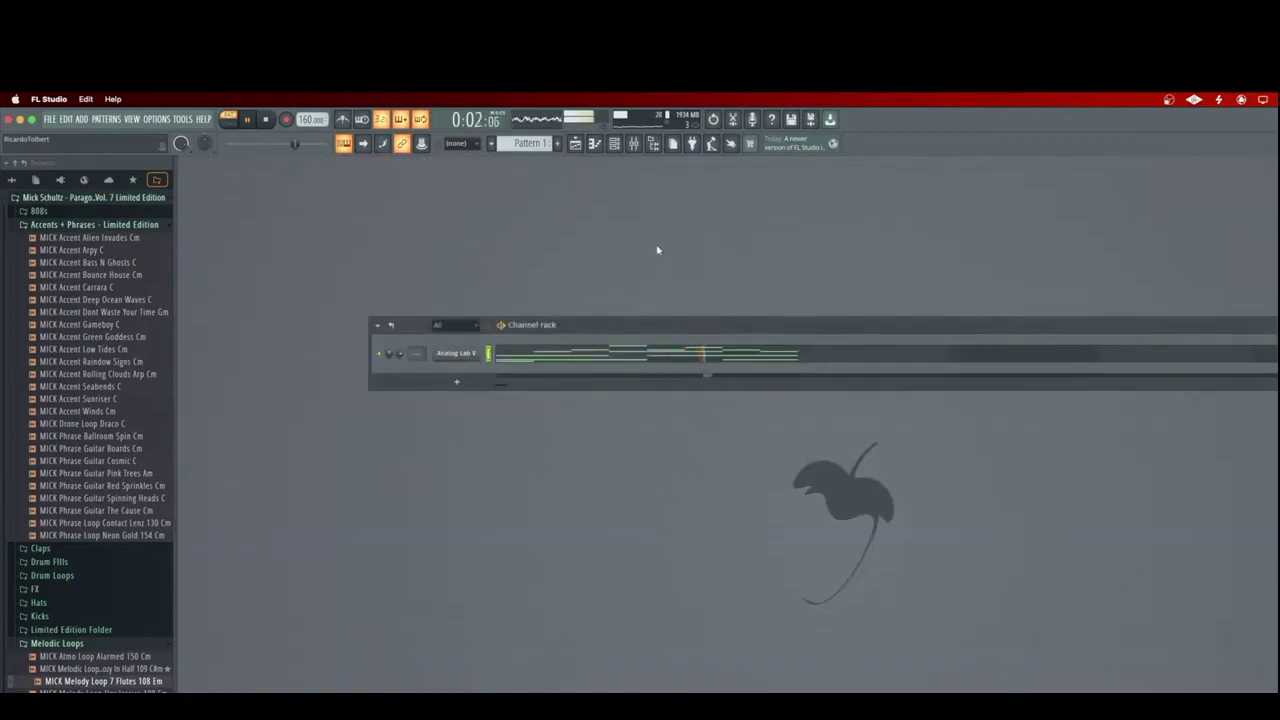
{"action": "left_click", "coordinate": [466, 353]}
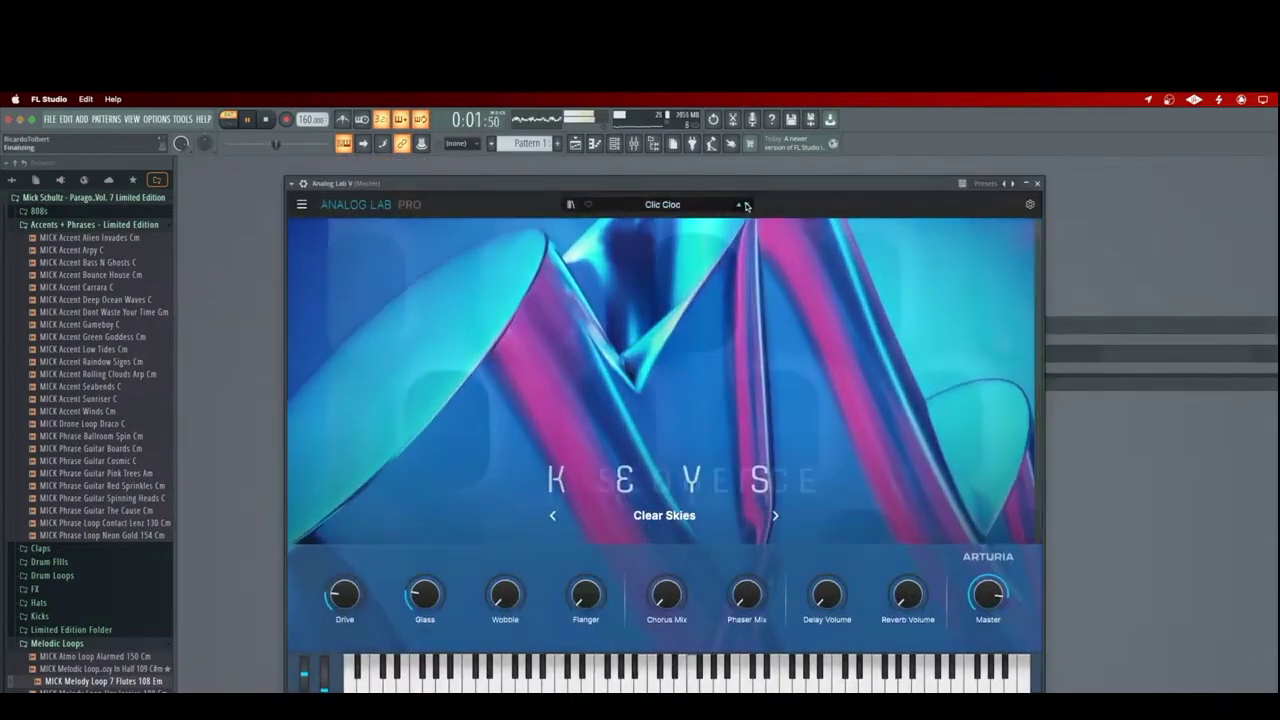
{"action": "left_click", "coordinate": [745, 205]}
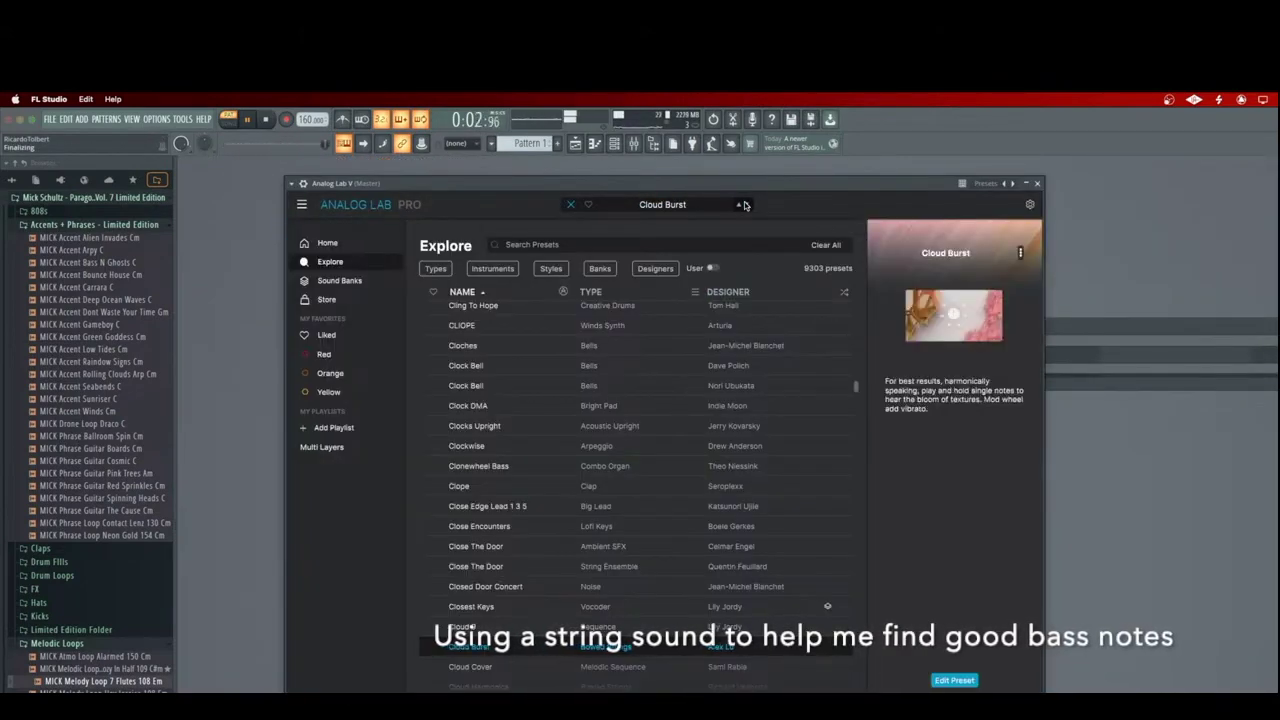
{"action": "left_click", "coordinate": [746, 205]}
{"action": "left_click", "coordinate": [738, 207]}
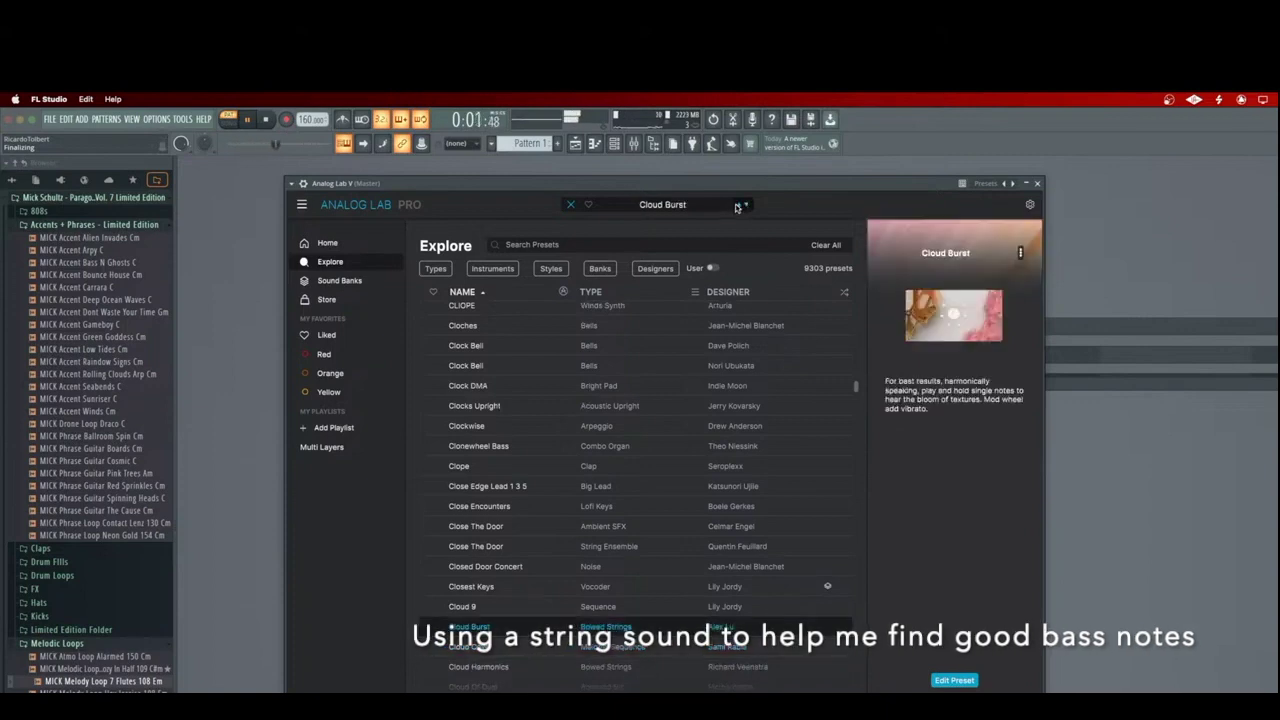
{"action": "left_click", "coordinate": [1038, 184]}
- Add an F3 bass note spanning the whole first bar beneath the melody
{"action": "left_click", "coordinate": [728, 360]}
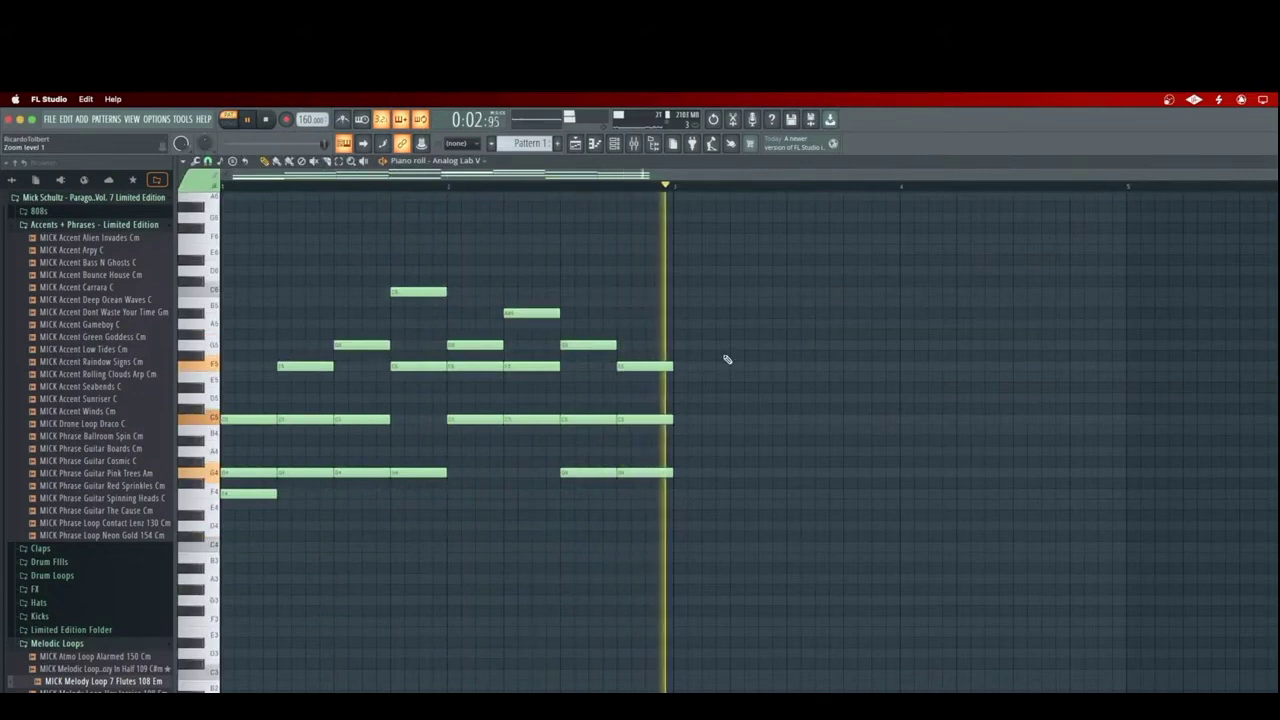
{"action": "left_click", "coordinate": [228, 621]}
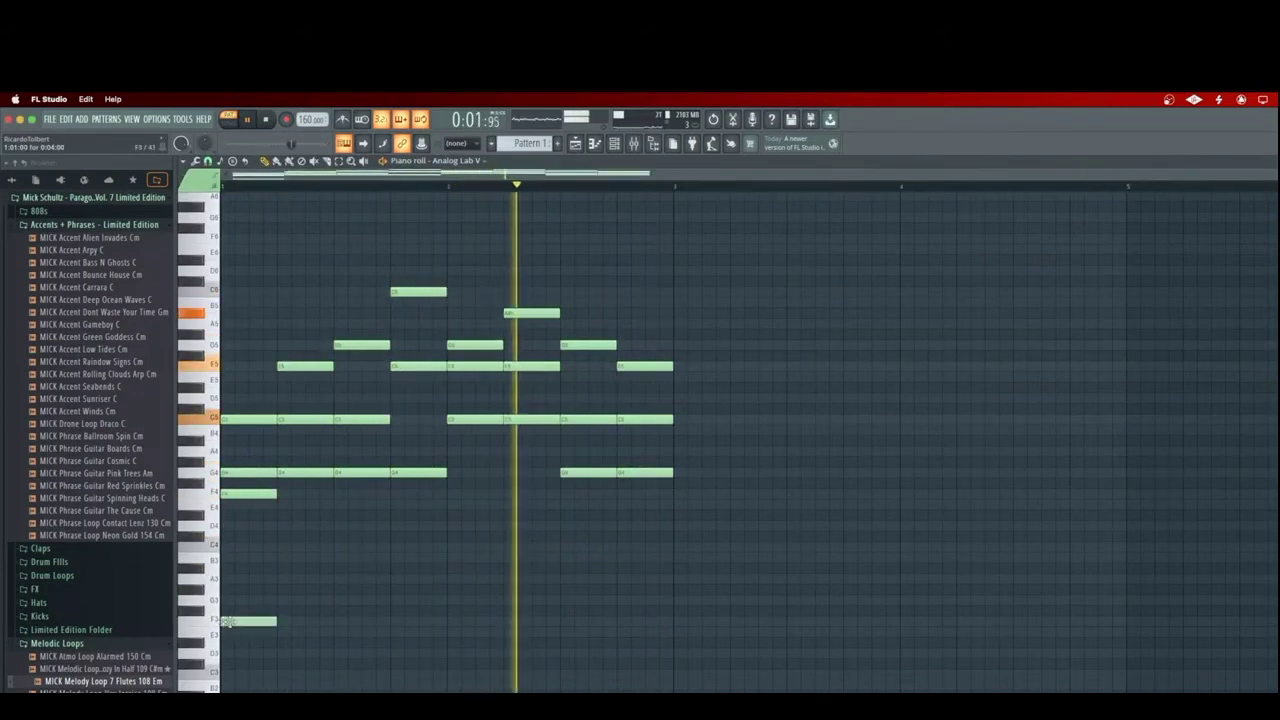
{"action": "left_click_drag", "start_coordinate": [286, 622], "coordinate": [452, 628]}
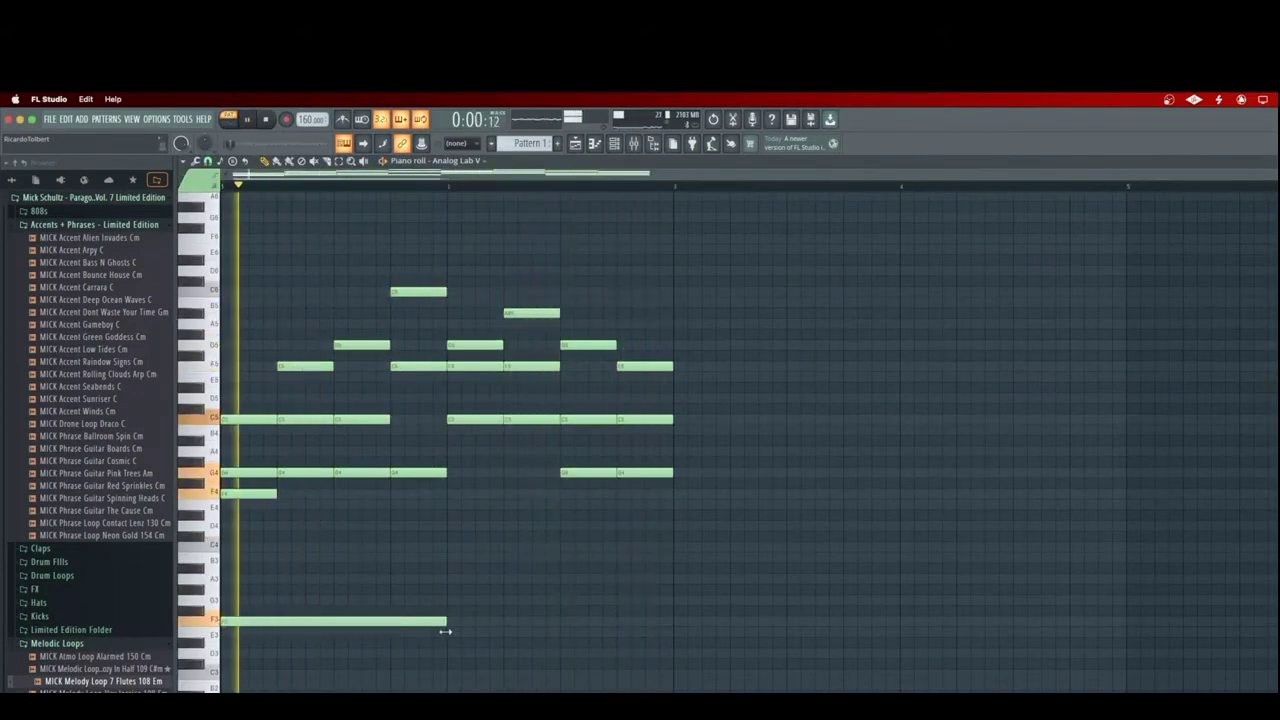
{"action": "key", "text": "space"}
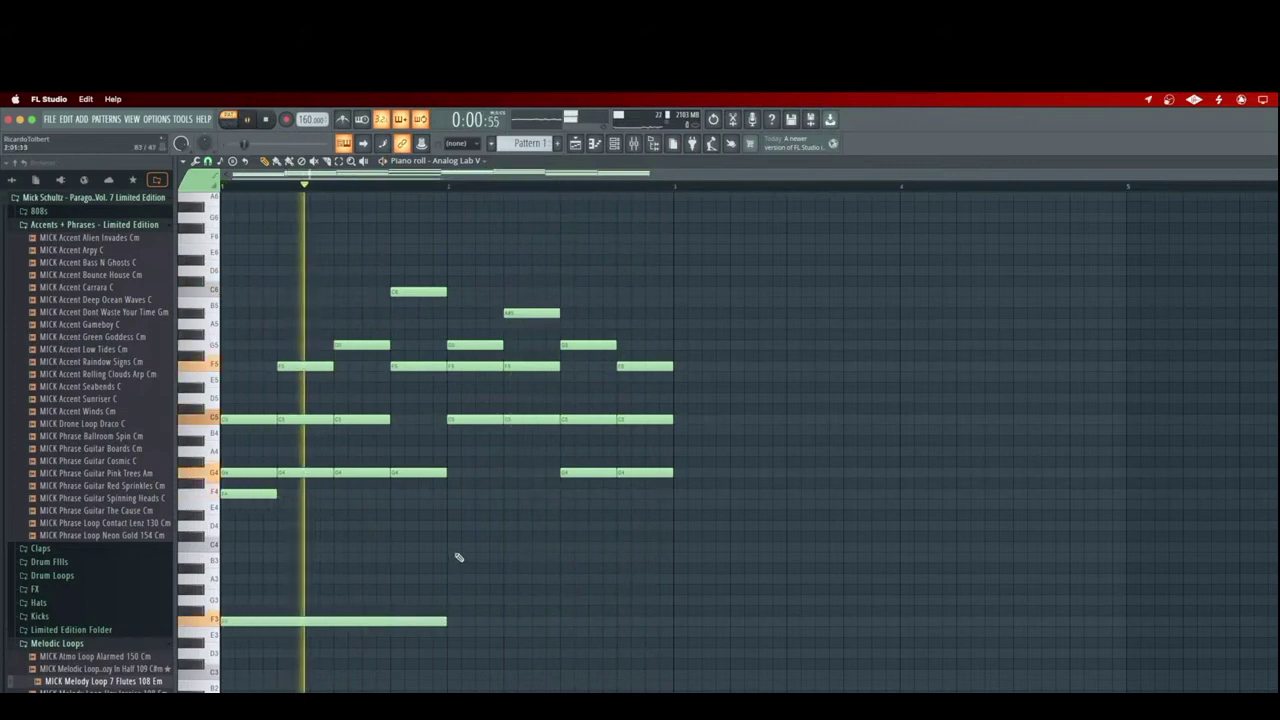
- Draw a C4 bass note across the whole second bar and lower it one octave to C3
{"action": "left_click", "coordinate": [450, 547]}
{"action": "mouse_move", "coordinate": [460, 550]}
{"action": "left_mouse_down"}
{"action": "mouse_move", "coordinate": [461, 535]}
{"action": "mouse_move", "coordinate": [463, 548]}
{"action": "left_mouse_up"}
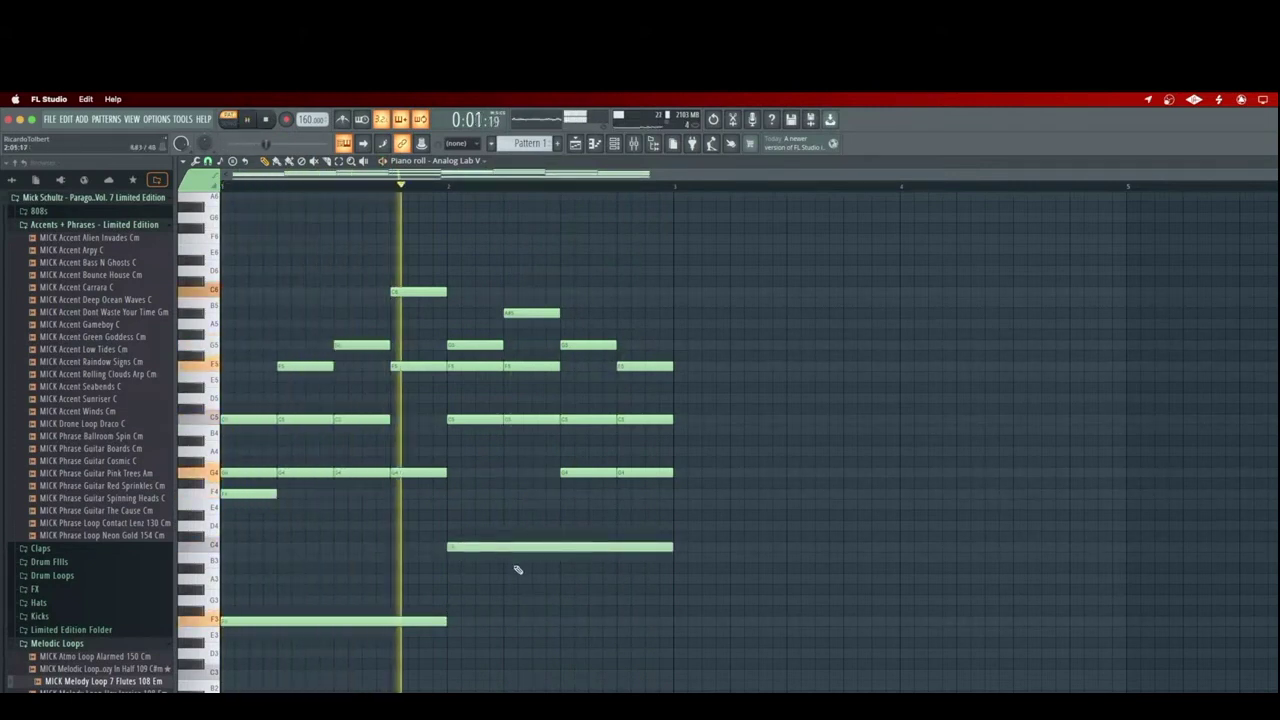
{"action": "left_click_drag", "start_coordinate": [494, 511], "coordinate": [403, 612]}
{"action": "left_click_drag", "start_coordinate": [519, 521], "coordinate": [406, 650]}
{"action": "key", "text": "super+Down"}
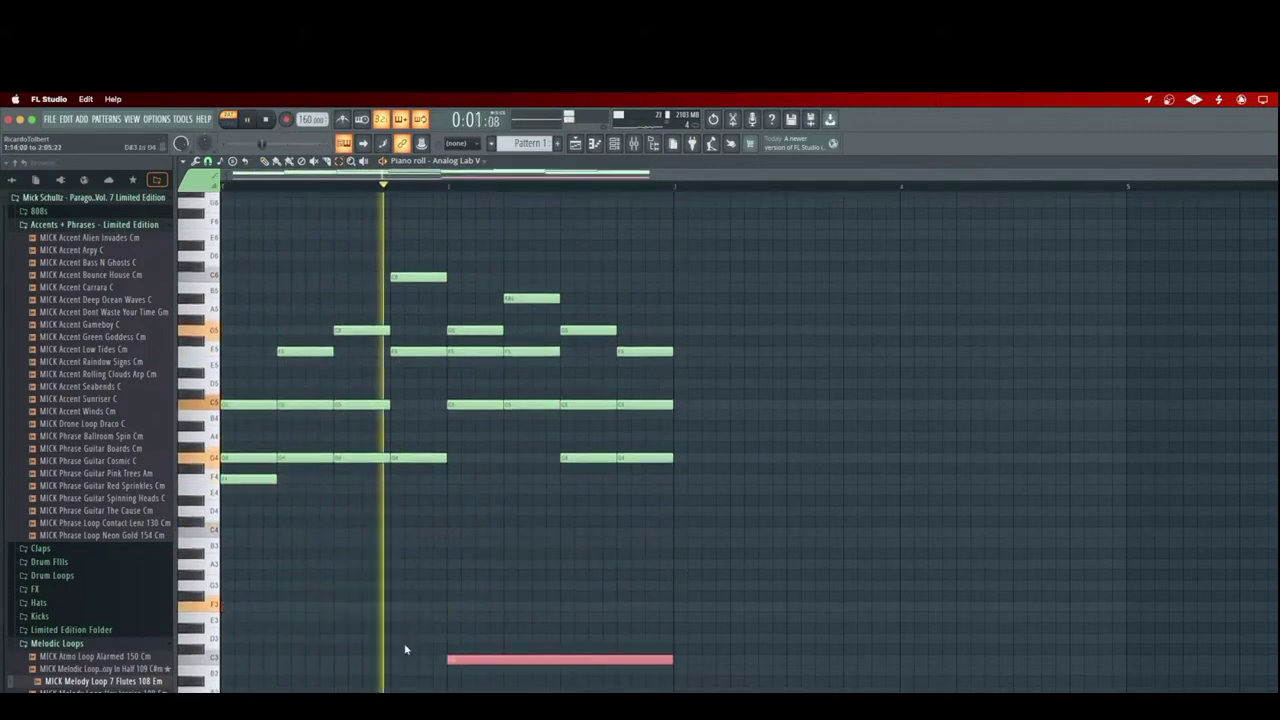
- Apply the HalfTime effect to the melody's mixer insert with a 1 Bar loop in 2x mode, and close its window
{"action": "left_click", "coordinate": [685, 600]}
{"action": "left_click", "coordinate": [1276, 161]}
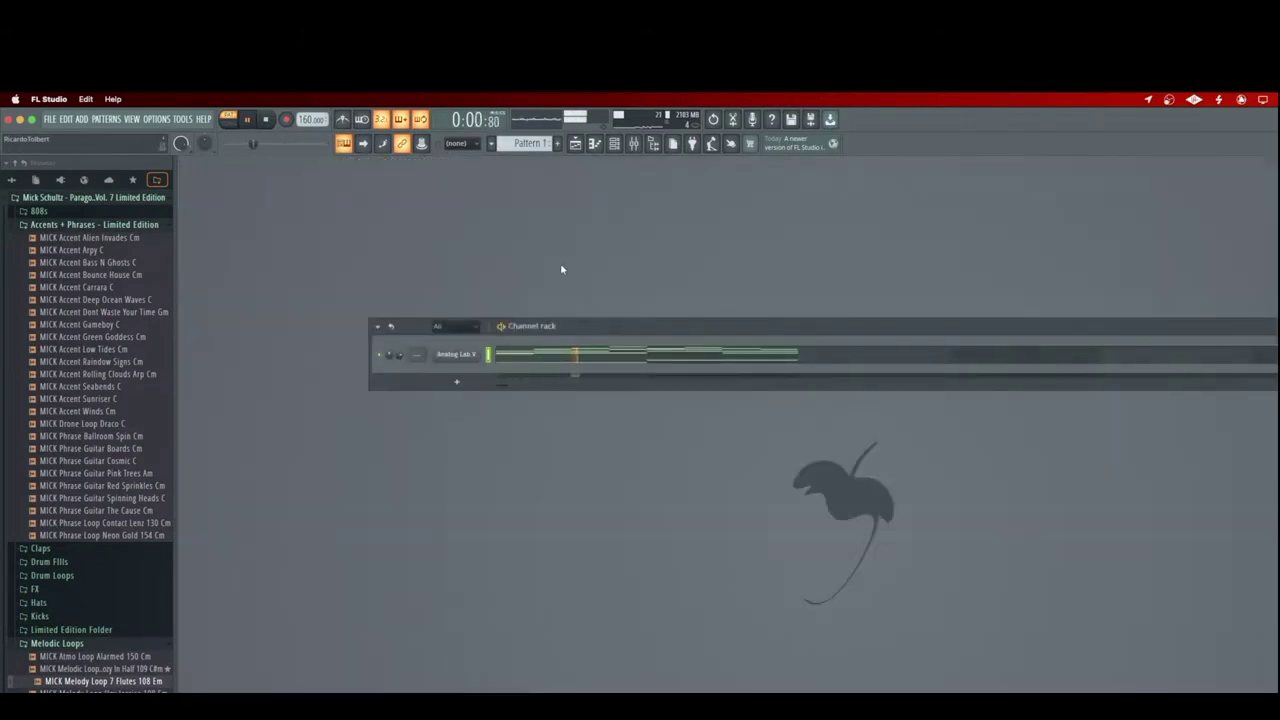
{"action": "left_click", "coordinate": [473, 354]}
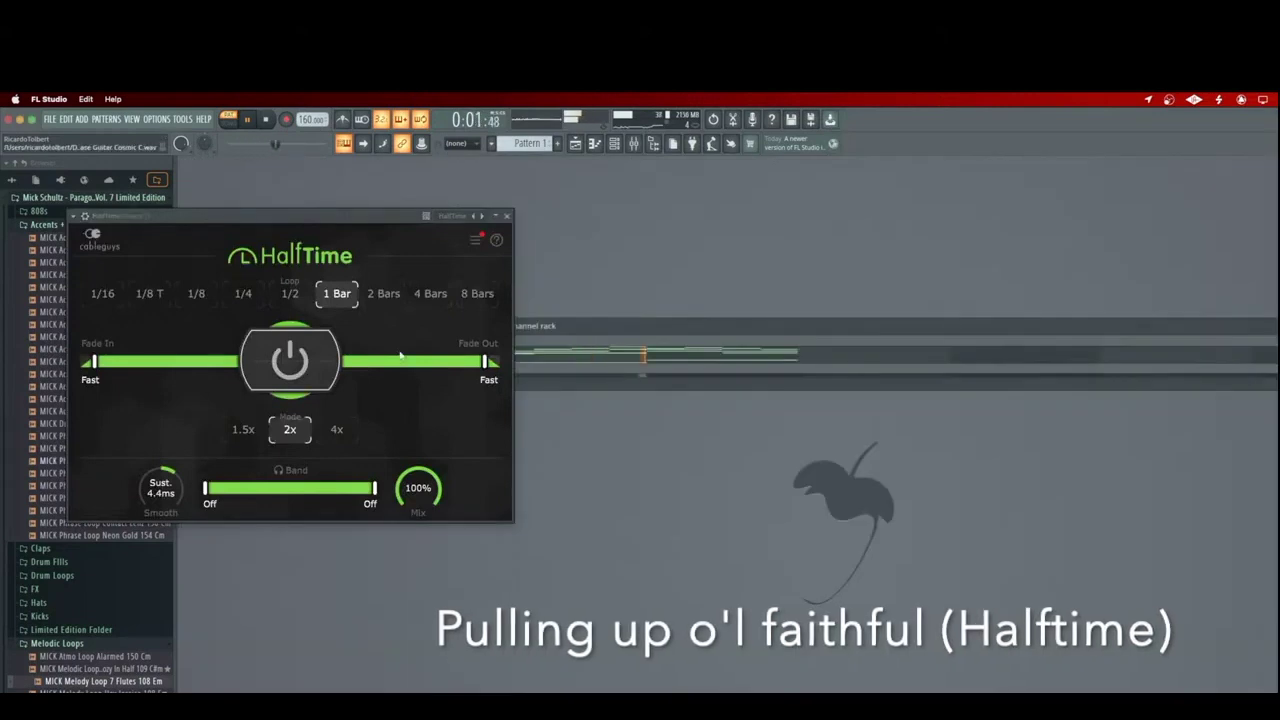
{"action": "left_click", "coordinate": [475, 241]}
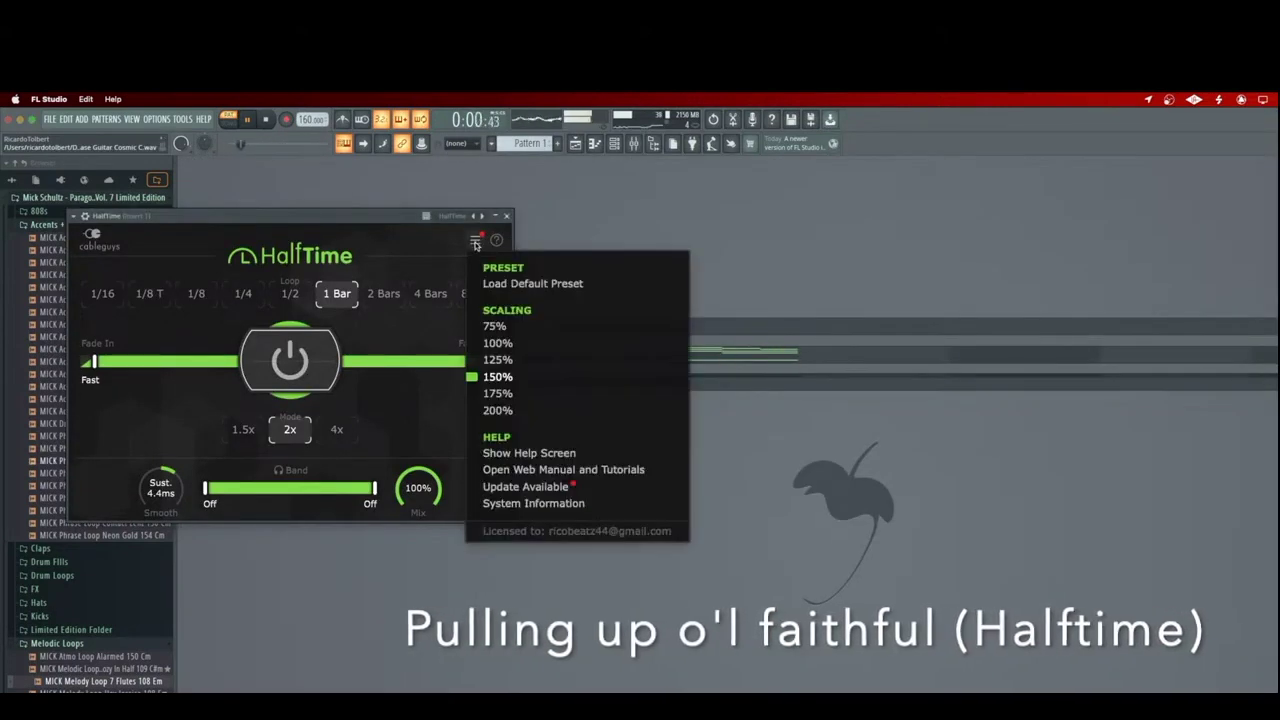
{"action": "left_click", "coordinate": [476, 244]}
{"action": "left_click", "coordinate": [507, 216]}
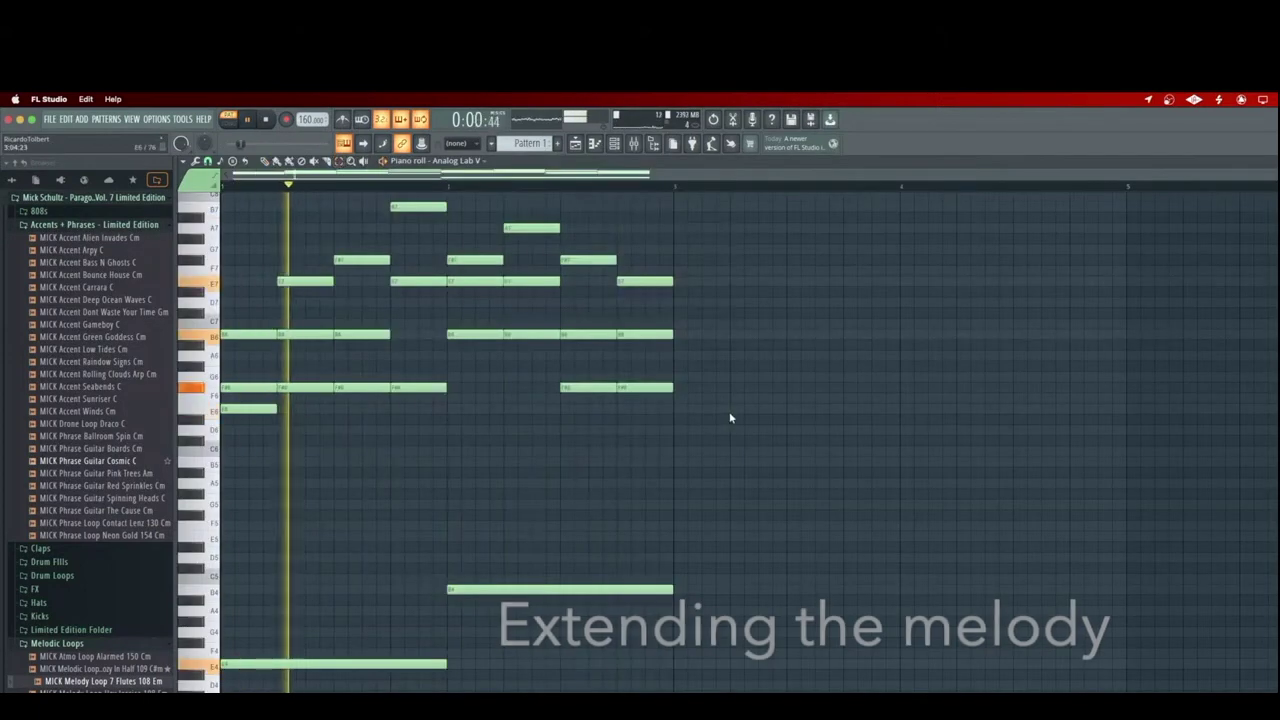
- Duplicate the two-bar melody and bass into bars 3 and 4 and lower the copy by one octave
{"action": "key", "text": "ctrl+v"}
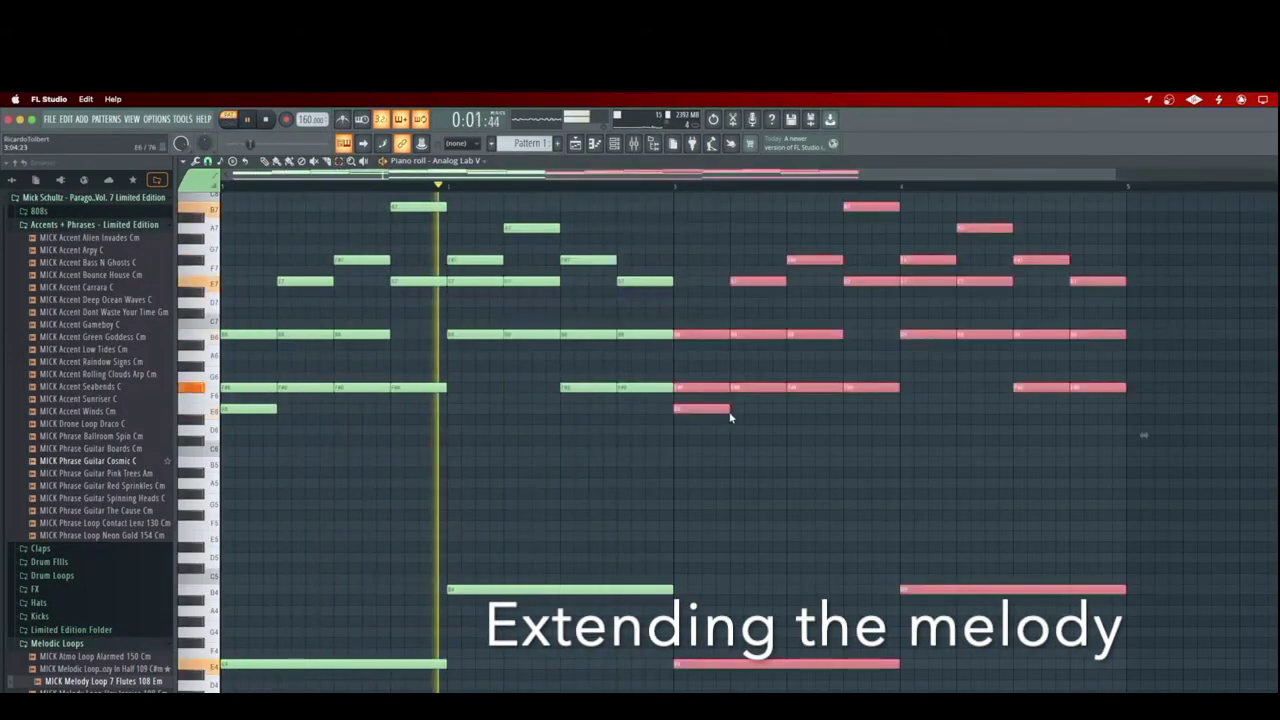
{"action": "key", "text": "ctrl+Down"}
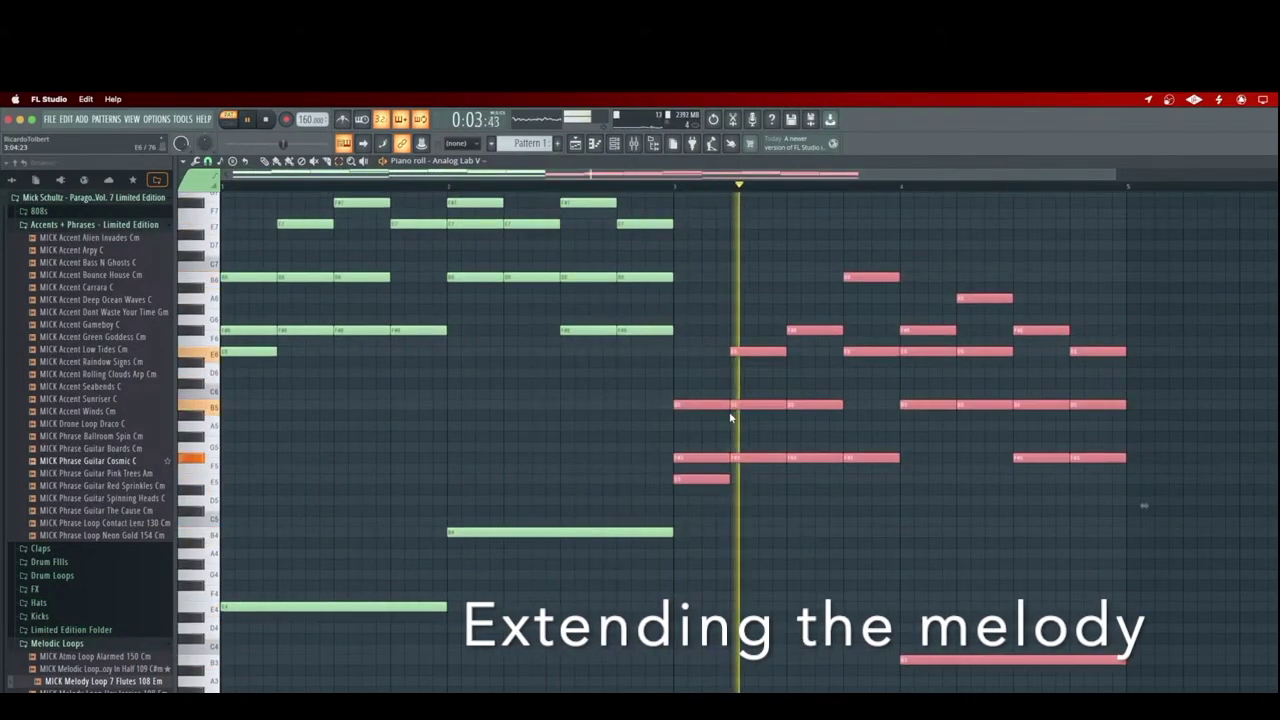
- Select all notes in the four bars and raise them by one octave
{"action": "key", "text": "ctrl+a"}
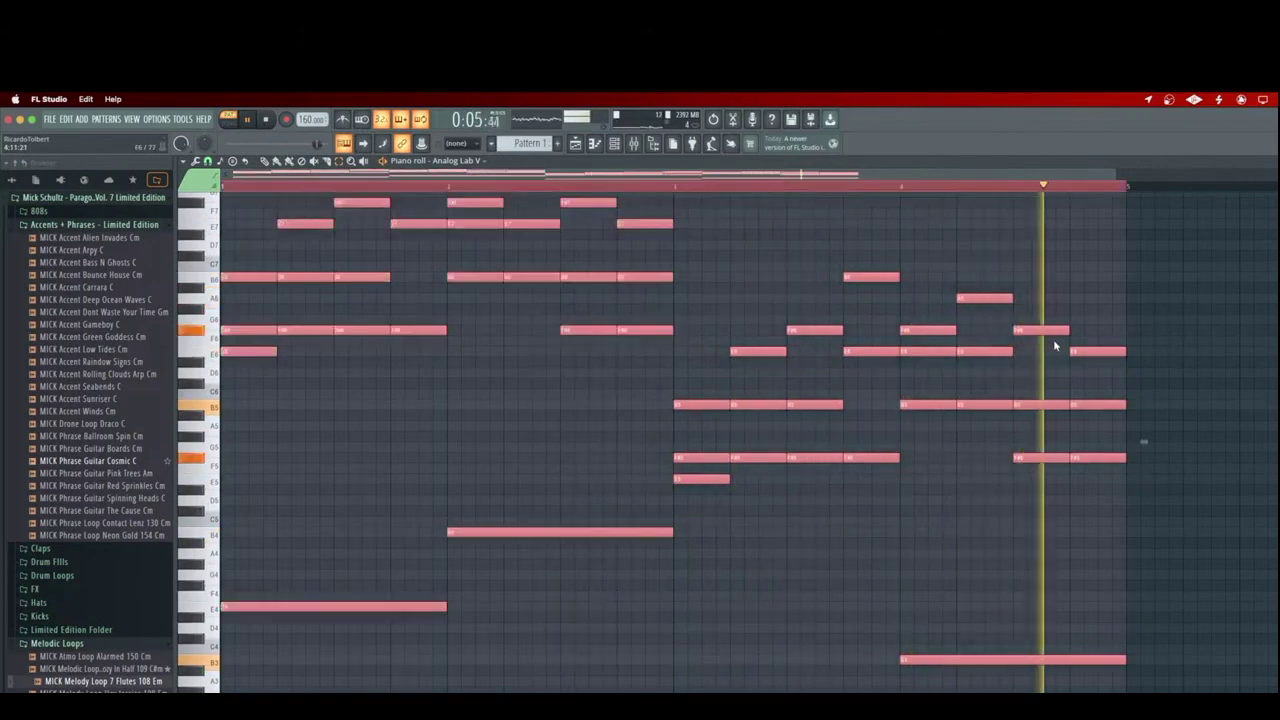
{"action": "key", "text": "ctrl+Up"}
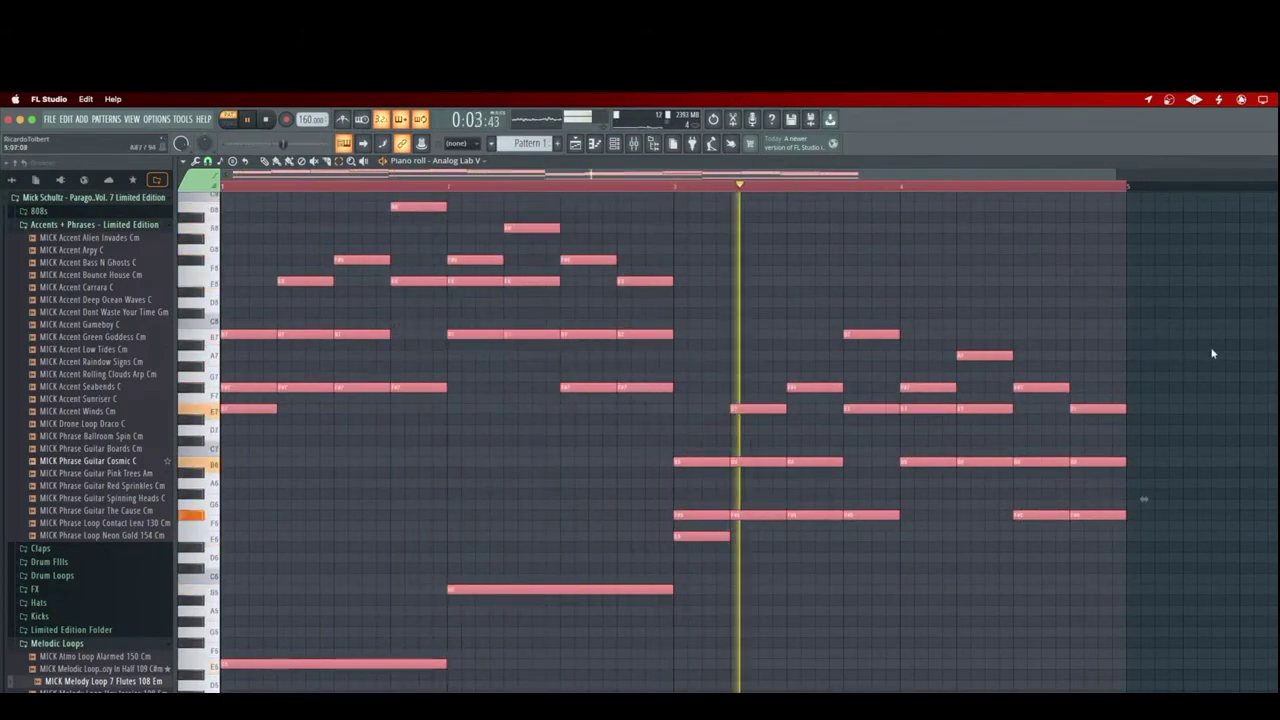
{"action": "scroll", "coordinate": [1210, 347], "scroll_direction": "down", "scroll_amount": 4}
{"action": "scroll", "coordinate": [1210, 347], "scroll_direction": "up", "scroll_amount": 6}
{"action": "scroll", "coordinate": [1115, 281], "scroll_direction": "down", "scroll_amount": 7}
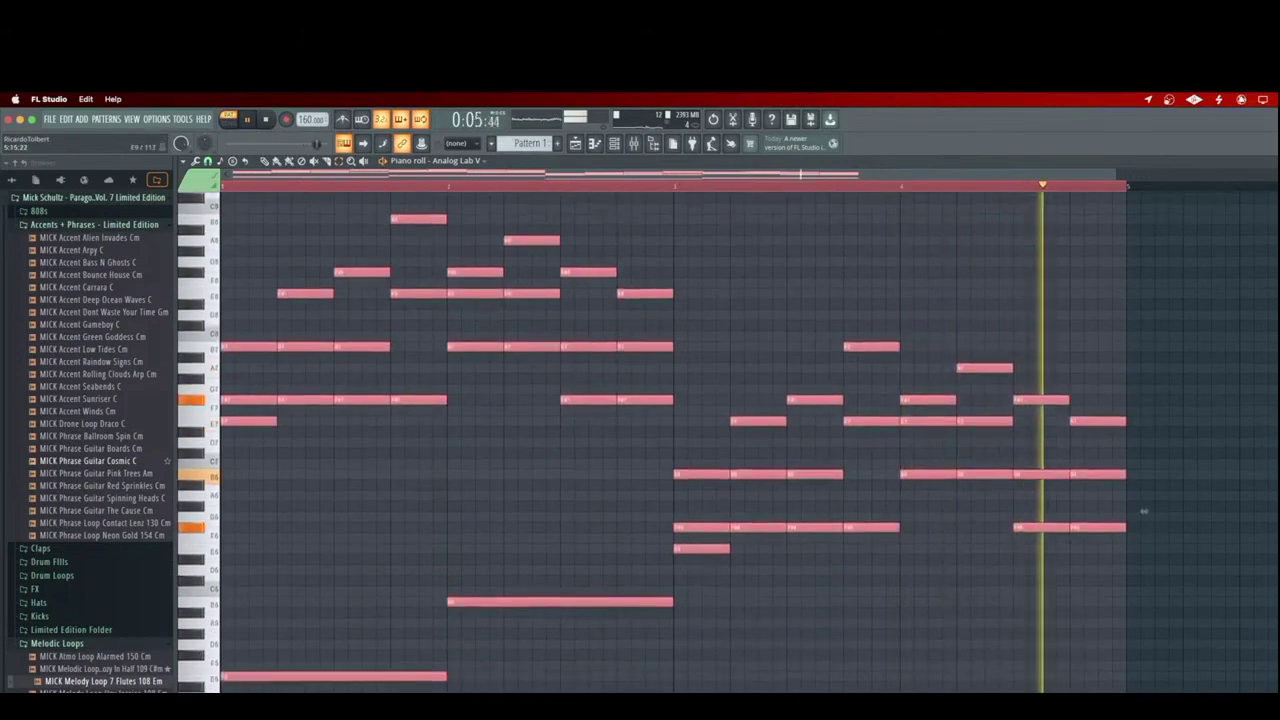
{"action": "scroll", "coordinate": [1111, 280], "scroll_direction": "up", "scroll_amount": 5}
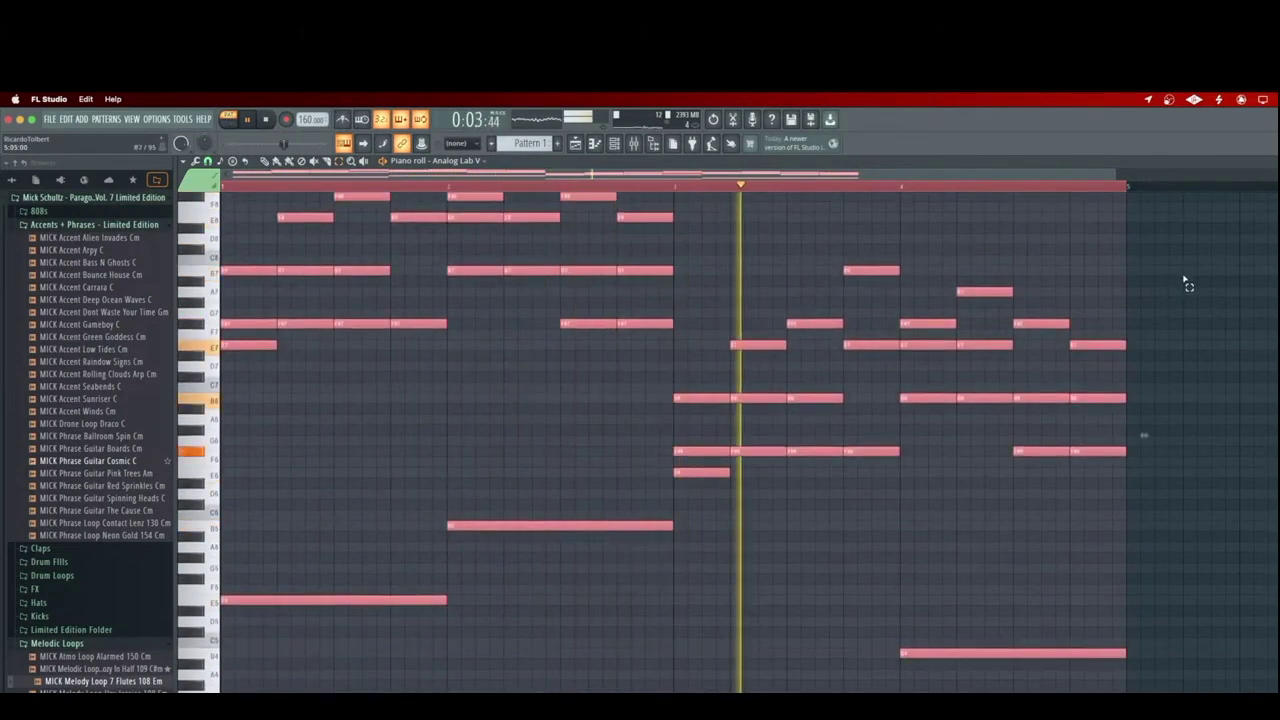
- Select the notes of bars 3 and 4 and transpose them up seven semitones
{"action": "left_click_drag", "start_coordinate": [1168, 266], "coordinate": [703, 690]}
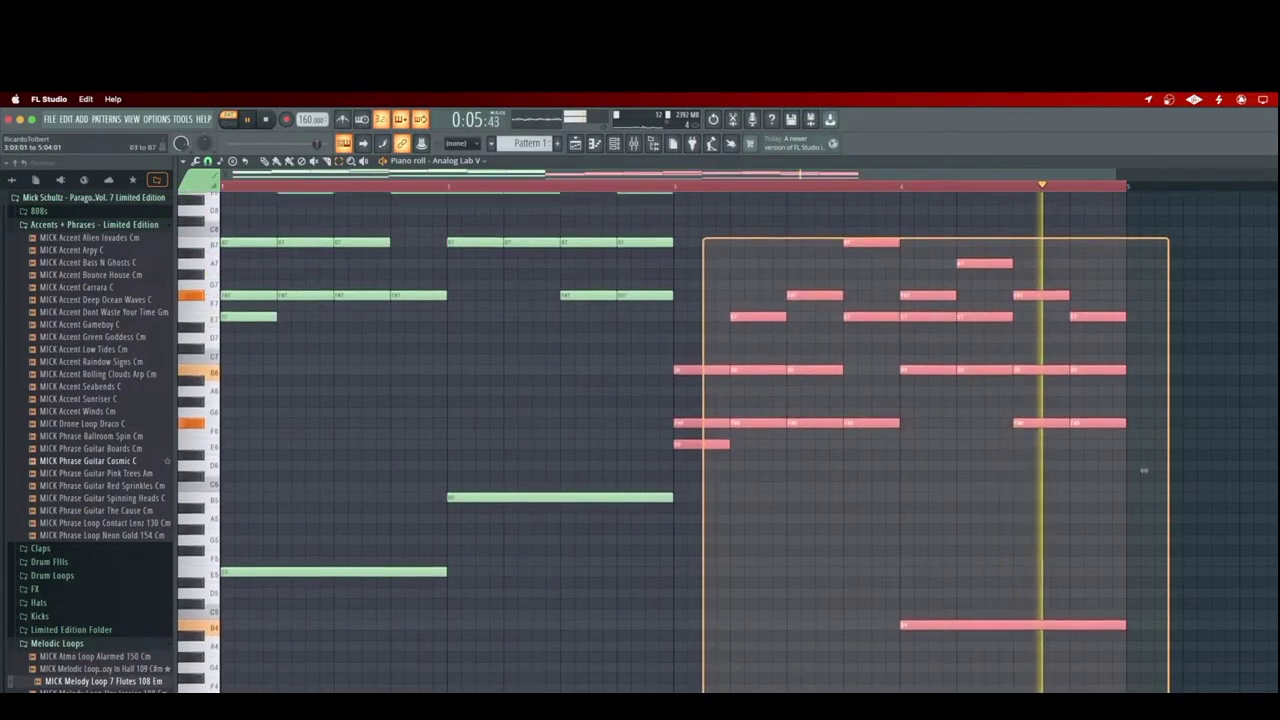
{"action": "key", "text": "shift+Up"}
{"action": "key", "text": "shift+Up"}
{"action": "key", "text": "shift+Up"}
{"action": "key", "text": "shift+Up"}
{"action": "key", "text": "shift+Up"}
{"action": "key", "text": "shift+Up"}
{"action": "key", "text": "shift+Up"}
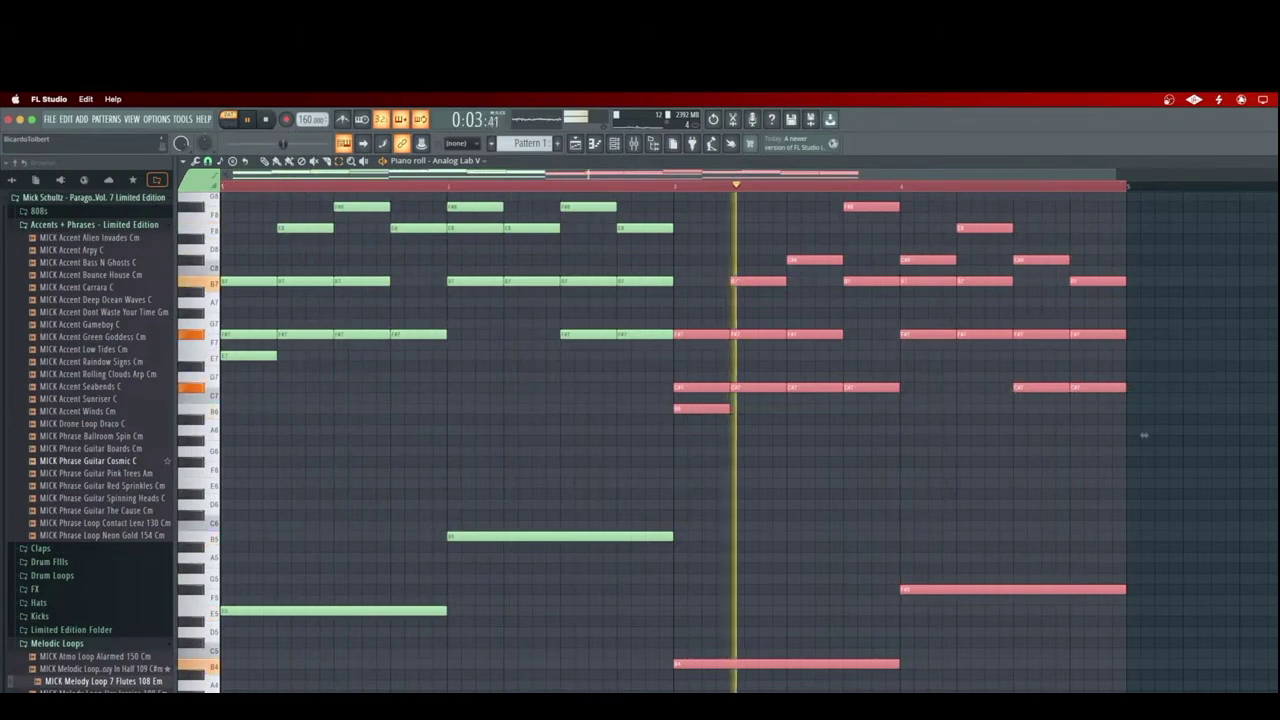
- Bring up EFX REFRACT with the Classic Super preset on the melody's mixer insert and move its window toward the workspace's centre
{"action": "left_click_drag", "start_coordinate": [1144, 435], "coordinate": [1116, 435]}
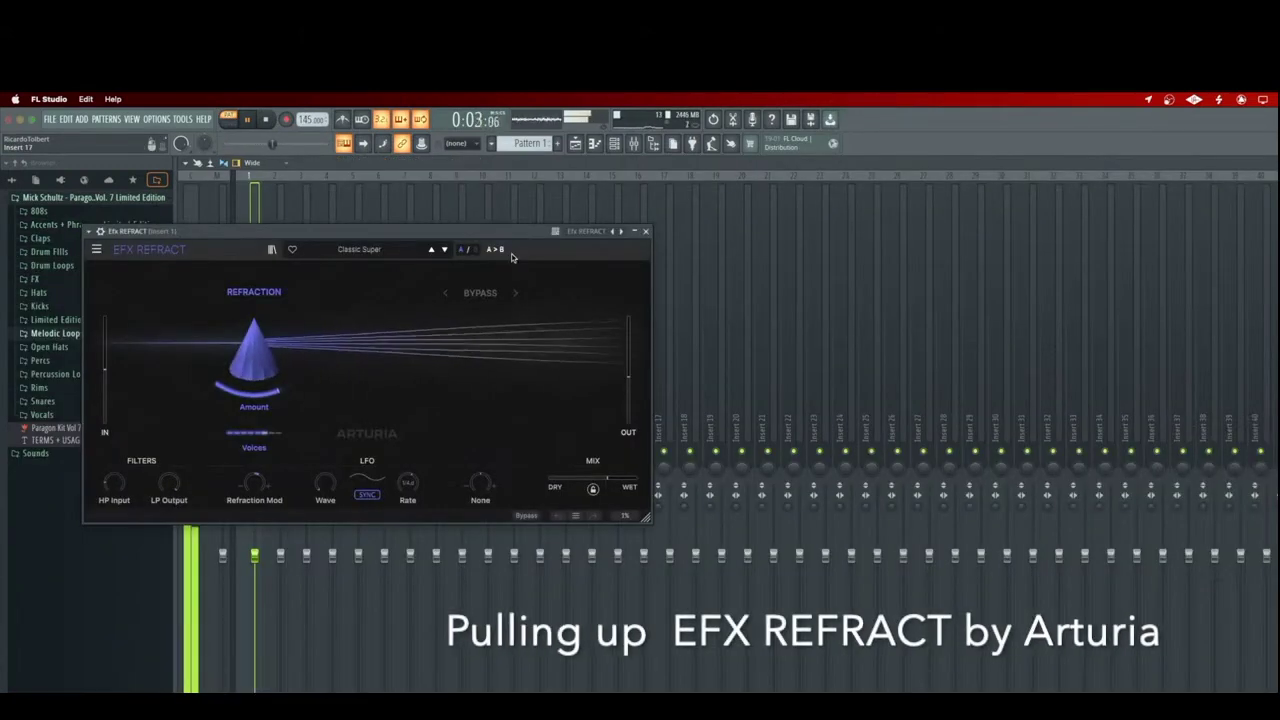
{"action": "left_click_drag", "start_coordinate": [500, 231], "coordinate": [844, 252]}
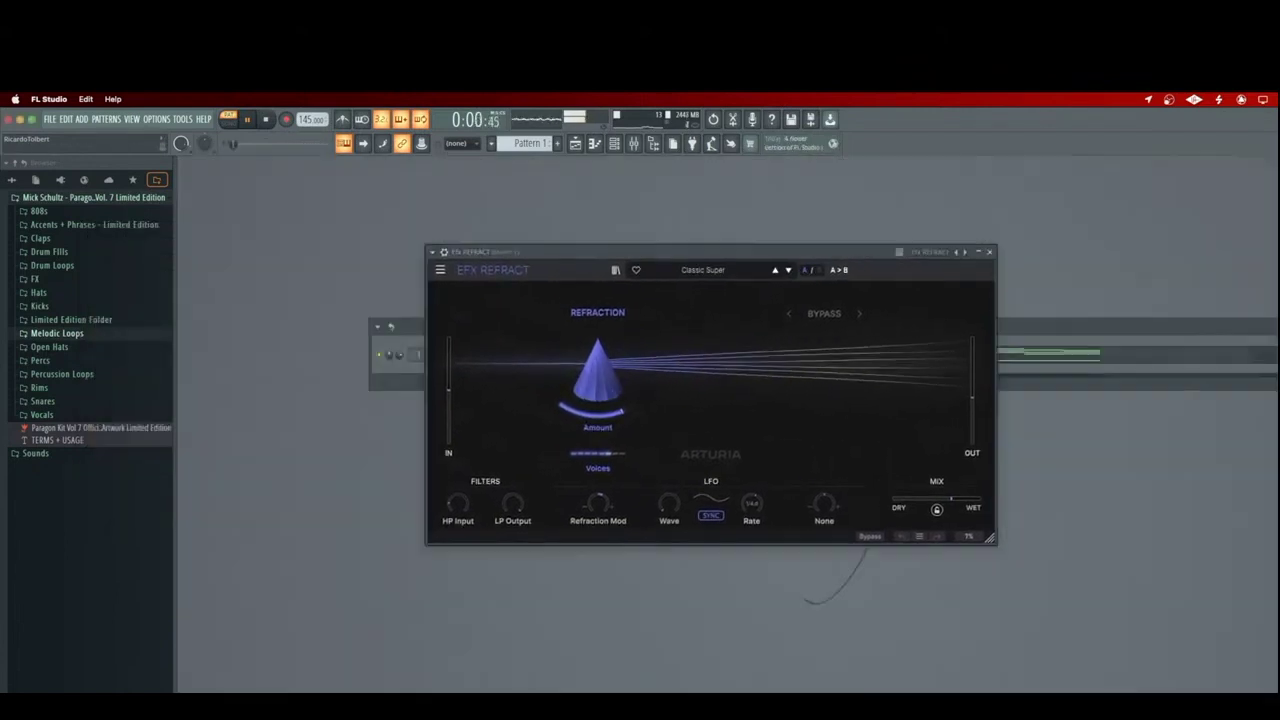
- Move EFX REFRACT lower in the workspace and close both it and Analog Lab
{"action": "left_click_drag", "start_coordinate": [866, 256], "coordinate": [978, 475]}
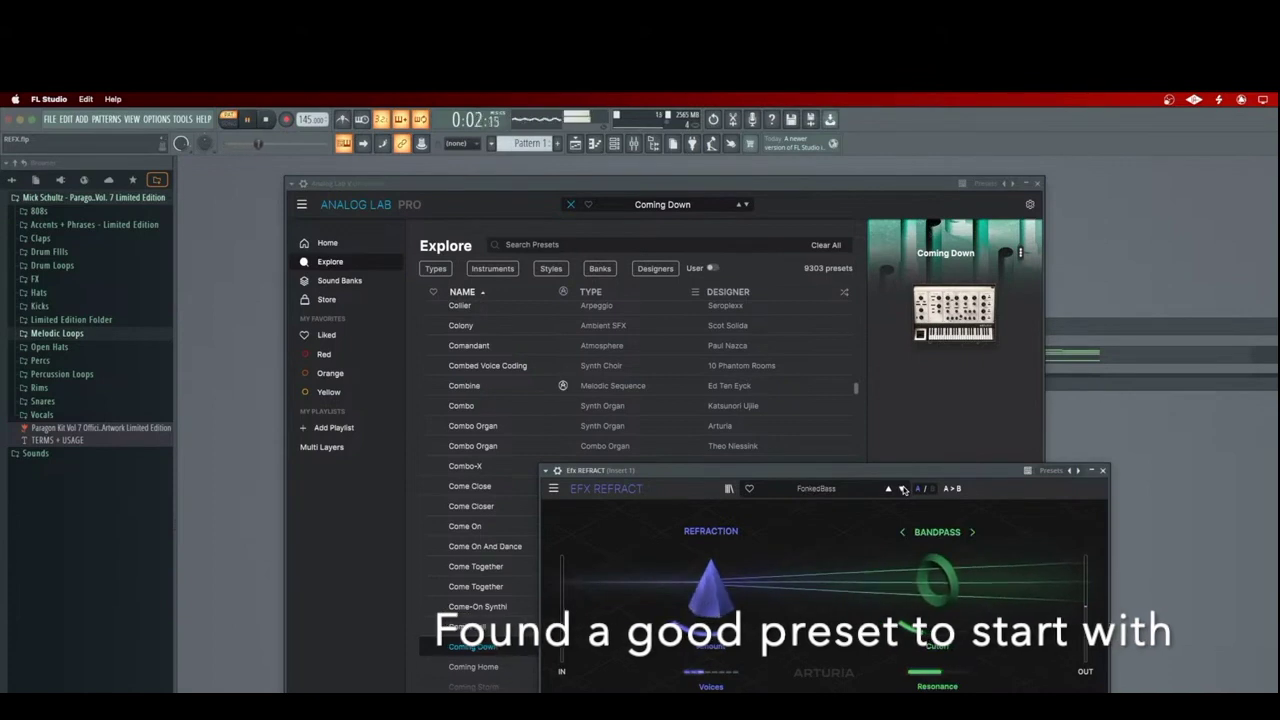
{"action": "left_click", "coordinate": [1038, 184]}
{"action": "left_click", "coordinate": [1103, 471]}
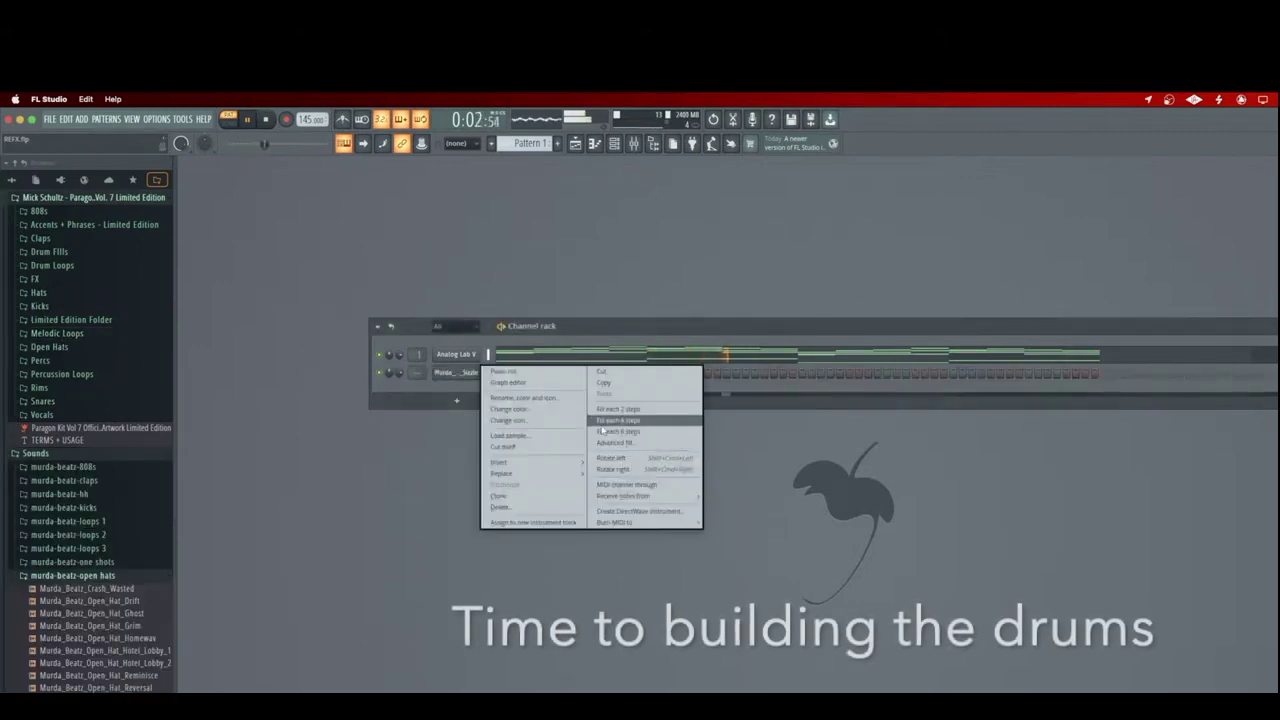
- Fill the open hat channel with a hit on every second step and adjust its sample's fade-out
{"action": "left_click", "coordinate": [650, 424]}
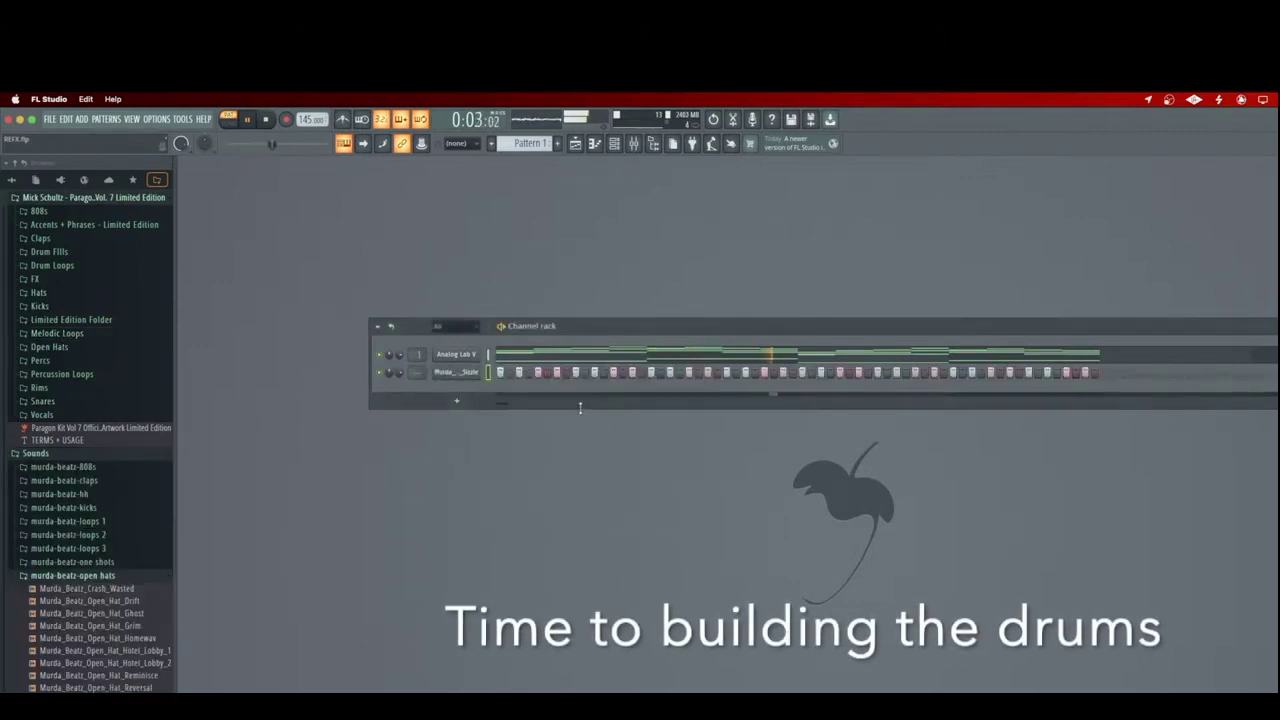
{"action": "left_click", "coordinate": [468, 374]}
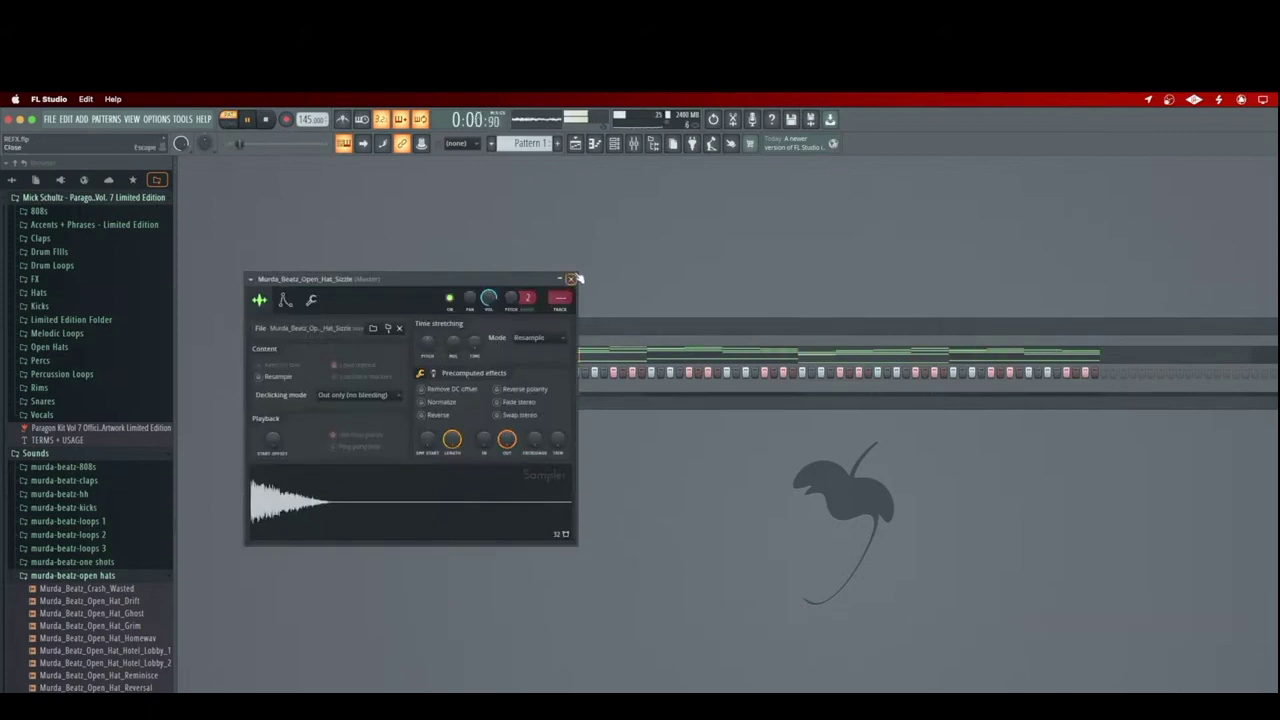
{"action": "left_click", "coordinate": [571, 279]}
- Replace the open hat sample with Murda_Beatz_Hi-Hat_FN and set its quick fade out to 0%
{"action": "left_click_drag", "start_coordinate": [85, 556], "coordinate": [461, 373]}
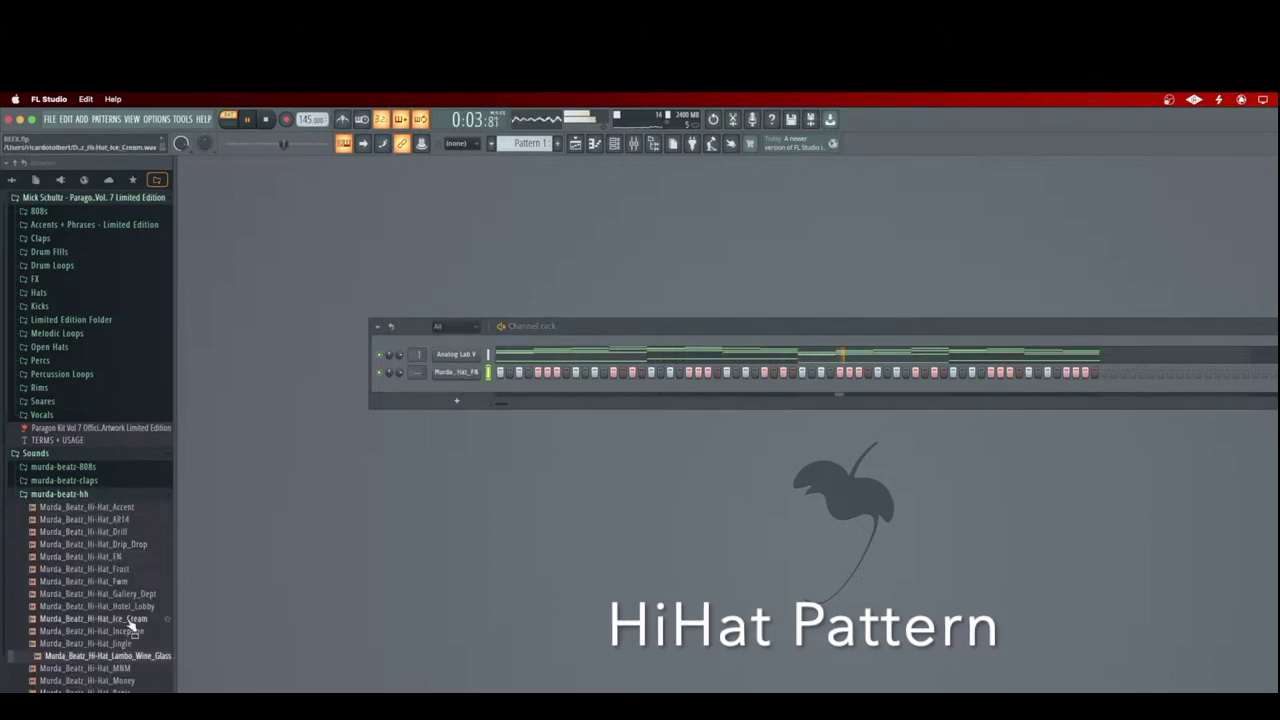
{"action": "left_click", "coordinate": [466, 370]}
{"action": "left_click_drag", "start_coordinate": [508, 440], "coordinate": [509, 446]}
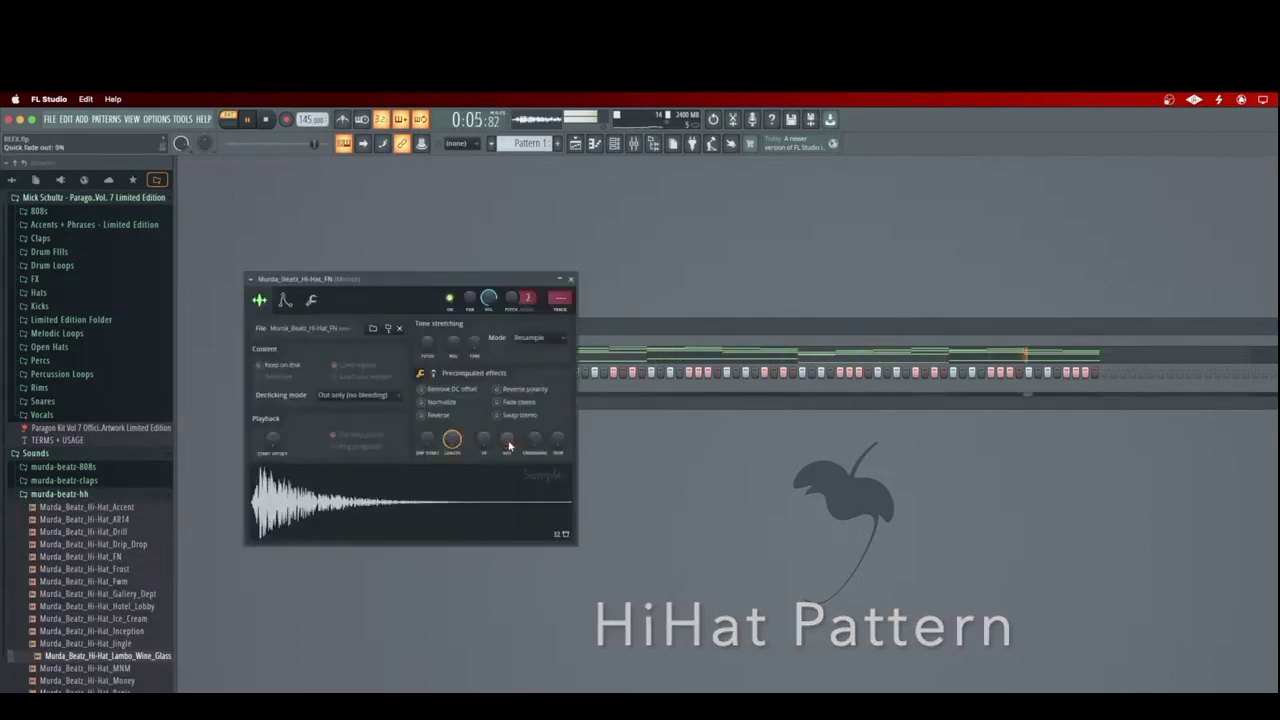
{"action": "left_click", "coordinate": [571, 280]}
- Add Murda_Beatz_Clap_Crispy from the murda-beatz-claps folder as a new channel below the hi-hat
{"action": "left_click", "coordinate": [60, 495]}
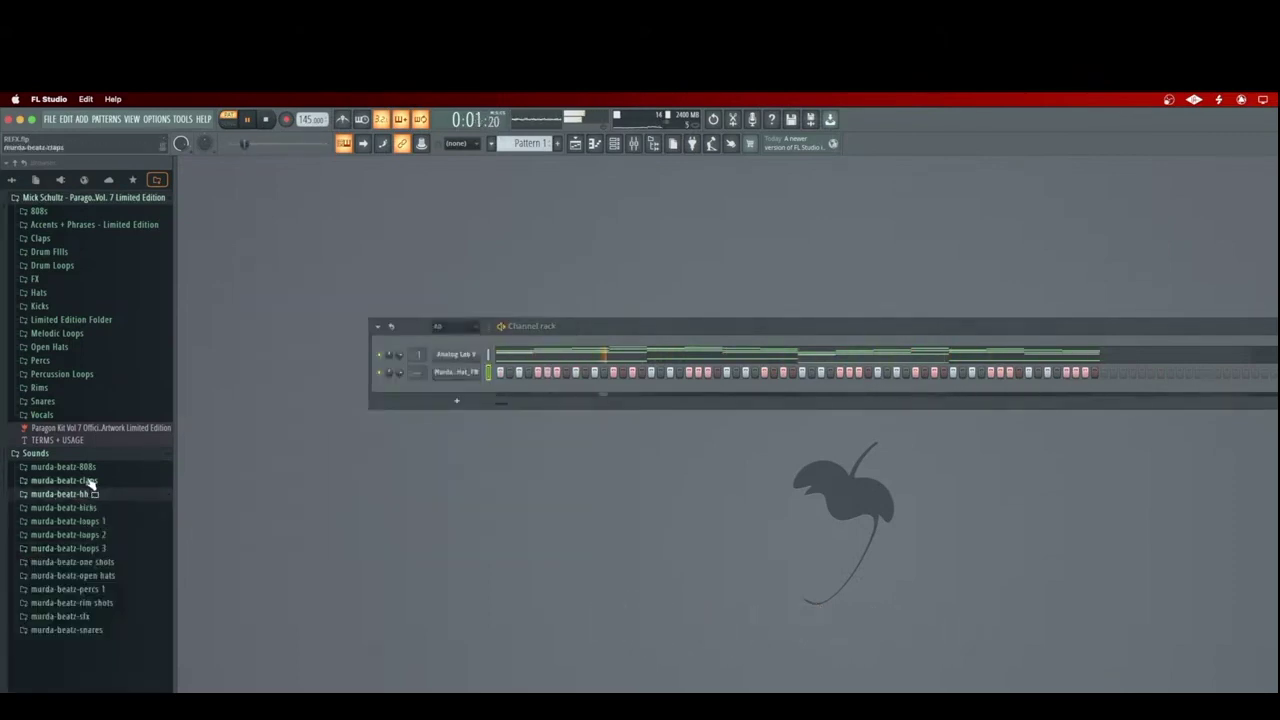
{"action": "left_click", "coordinate": [90, 482]}
{"action": "left_click", "coordinate": [94, 570]}
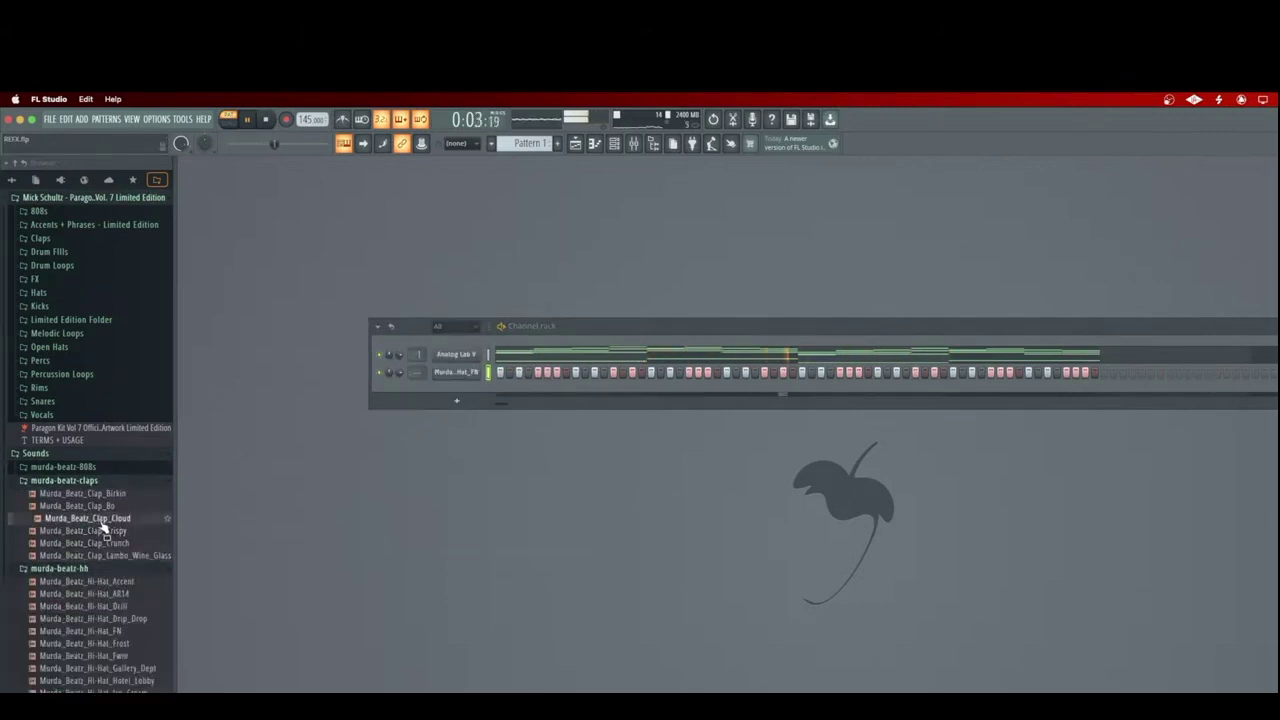
{"action": "left_click_drag", "start_coordinate": [104, 530], "coordinate": [579, 393]}
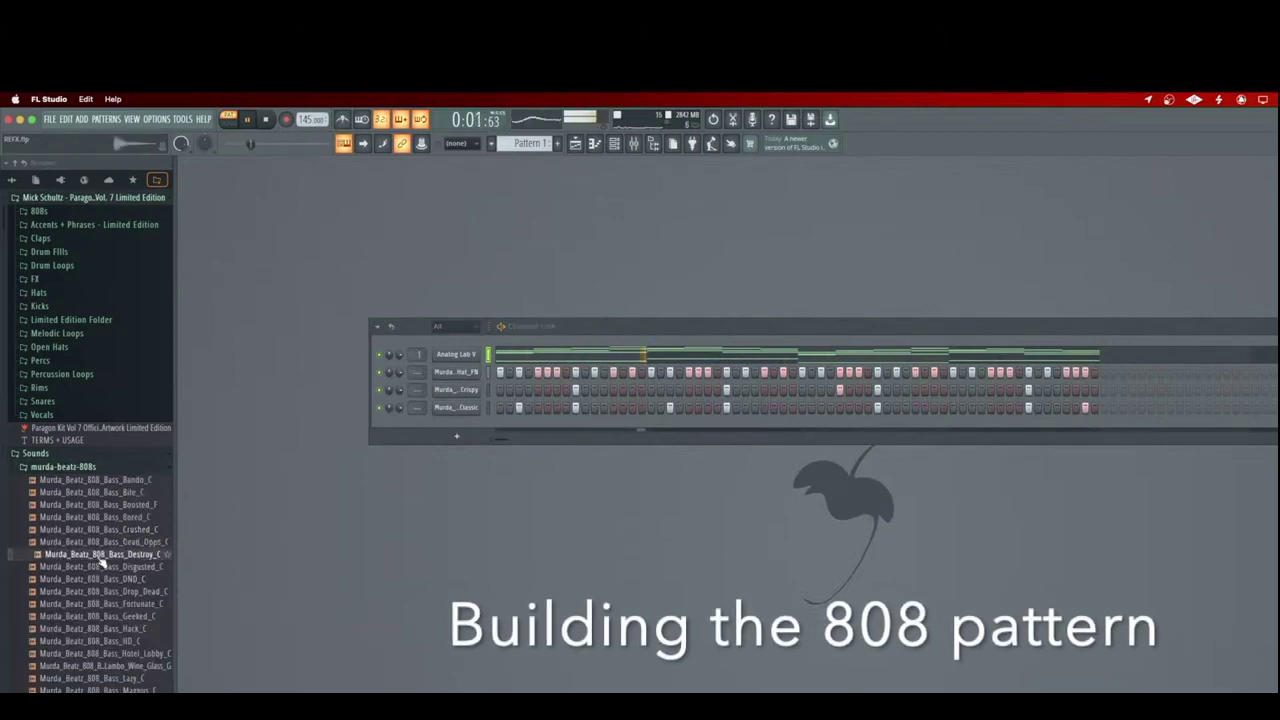
- Audition the Disgusted, DND, Drop_Dead and Geeked bass samples in the murda-beatz-808s folder
{"action": "left_click", "coordinate": [101, 566]}
{"action": "left_click", "coordinate": [108, 579]}
{"action": "left_click", "coordinate": [108, 591]}
{"action": "left_click", "coordinate": [110, 616]}
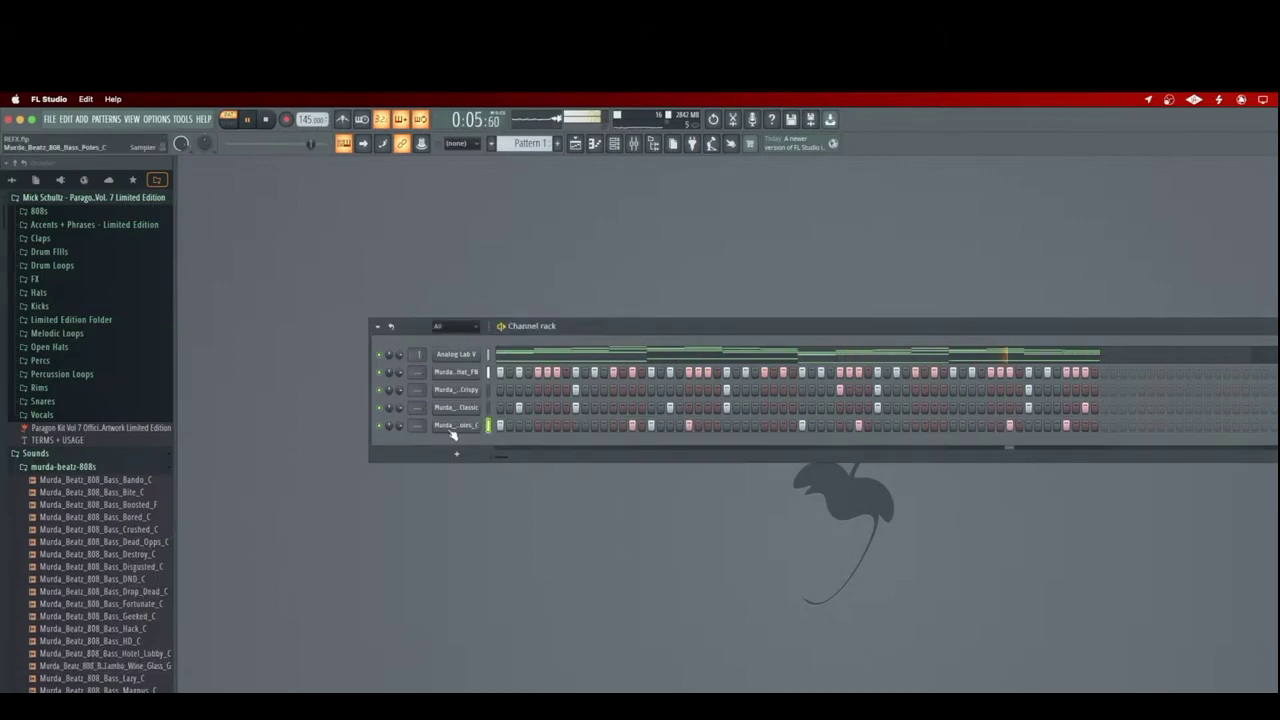
- Show the Poles_C 808 channel in the piano roll and raise all its notes to E5, matching bar 1's bass note
{"action": "right_click", "coordinate": [454, 430]}
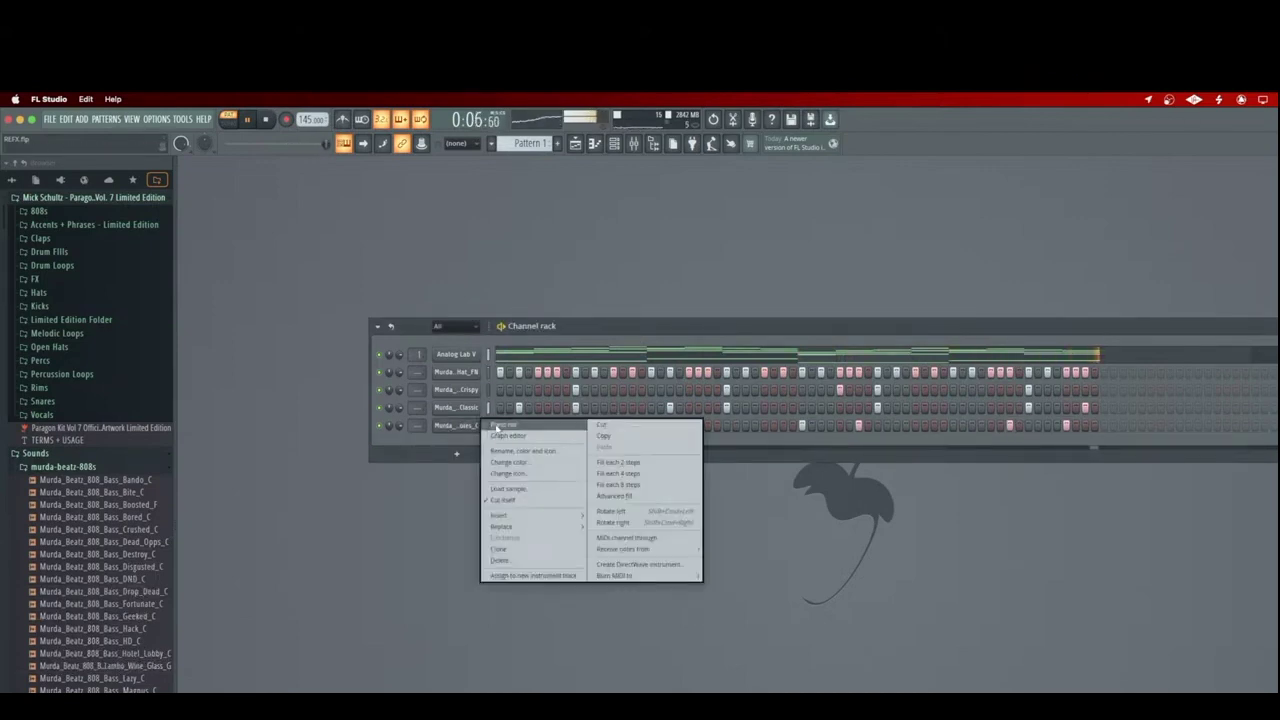
{"action": "left_click", "coordinate": [499, 425]}
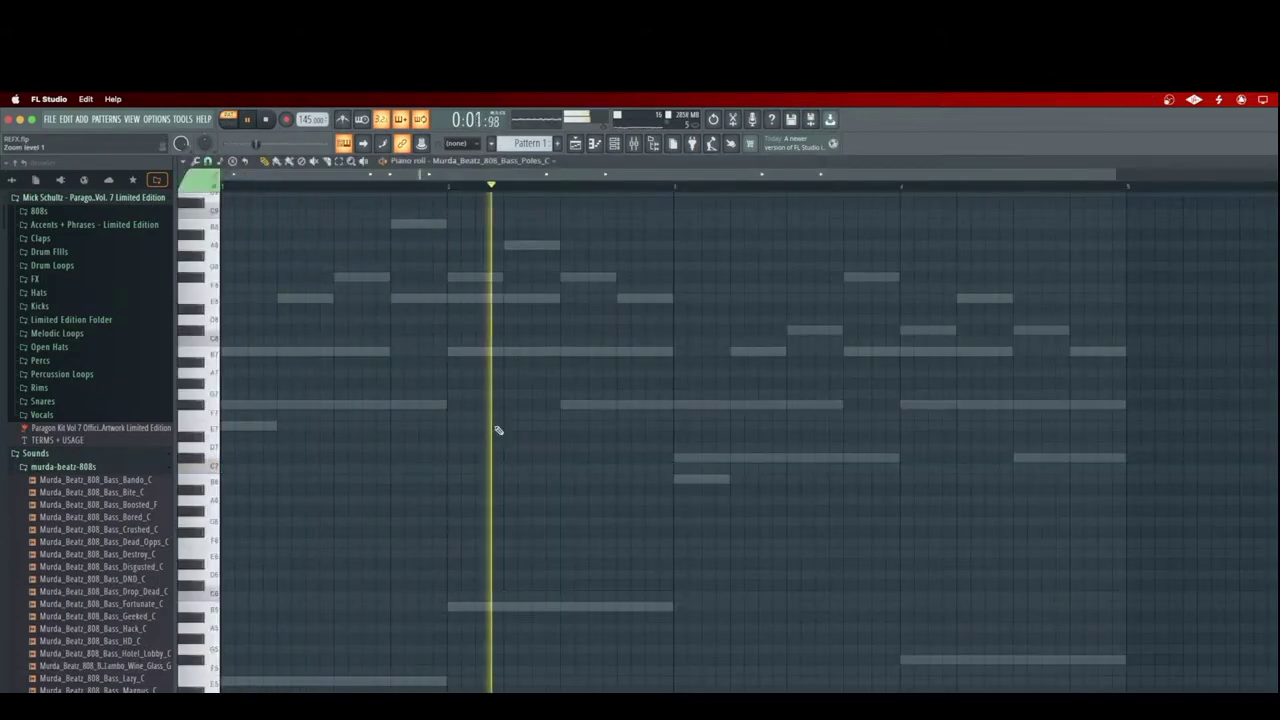
{"action": "scroll", "coordinate": [497, 400], "scroll_direction": "down", "scroll_amount": 7}
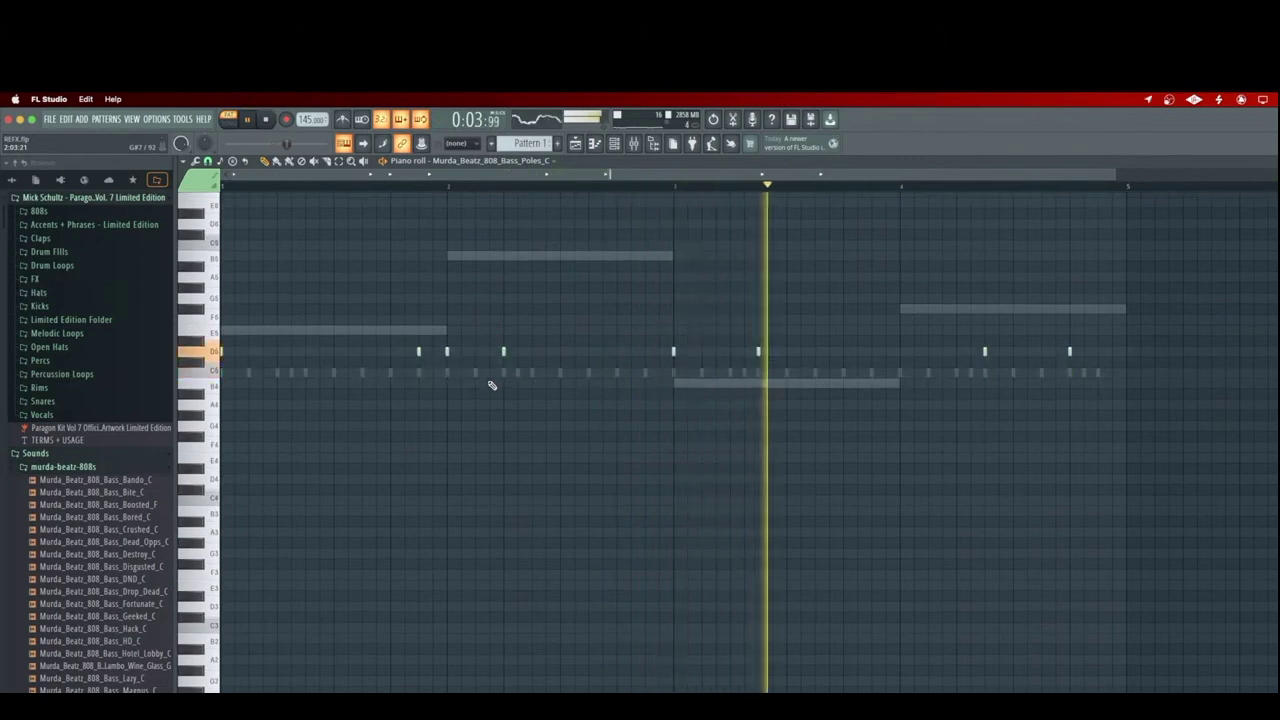
{"action": "scroll", "coordinate": [549, 387], "scroll_direction": "up", "scroll_amount": 1}
{"action": "scroll", "coordinate": [549, 387], "scroll_direction": "up", "scroll_amount": 3}
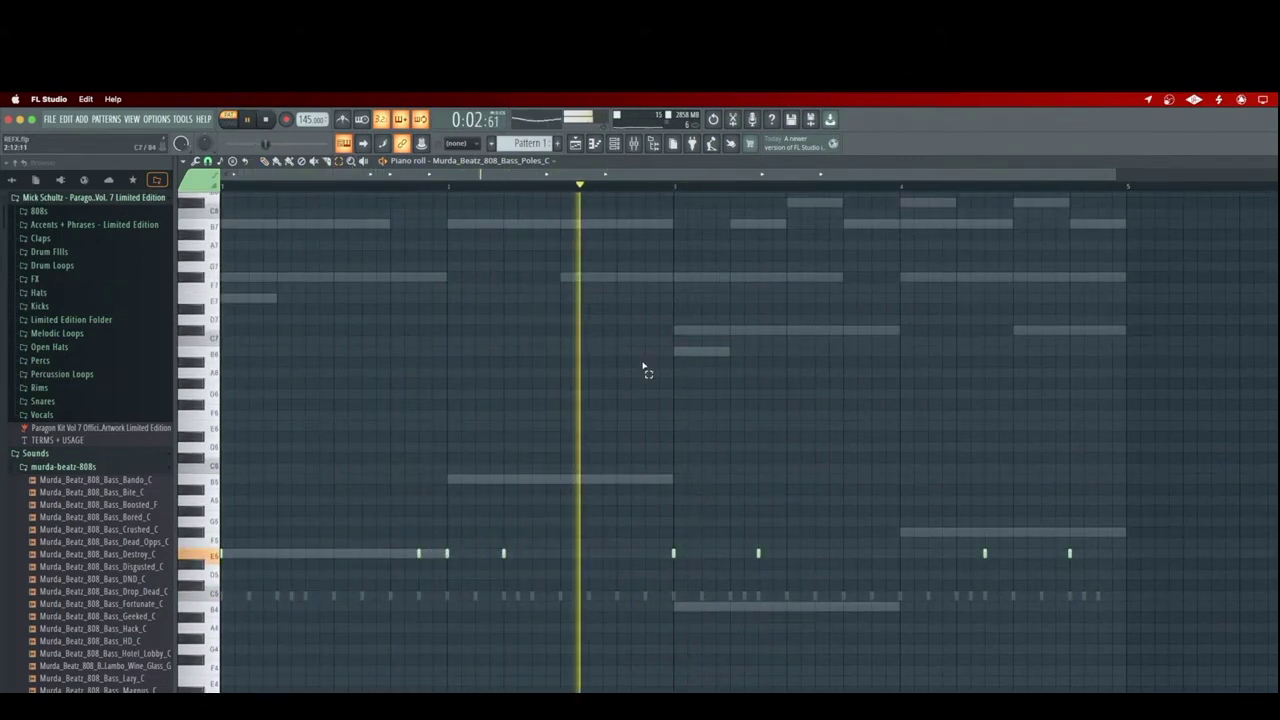
- Select the 808 notes from bar 2 onward and raise them to G5
{"action": "left_click_drag", "start_coordinate": [1096, 505], "coordinate": [445, 590]}
{"action": "key", "text": "shift+Up"}
{"action": "key", "text": "shift+Up"}
{"action": "key", "text": "shift+Up"}
{"action": "key", "text": "shift+Up"}
{"action": "key", "text": "shift+Up"}
{"action": "key", "text": "shift+Up"}
{"action": "key", "text": "shift+Up"}
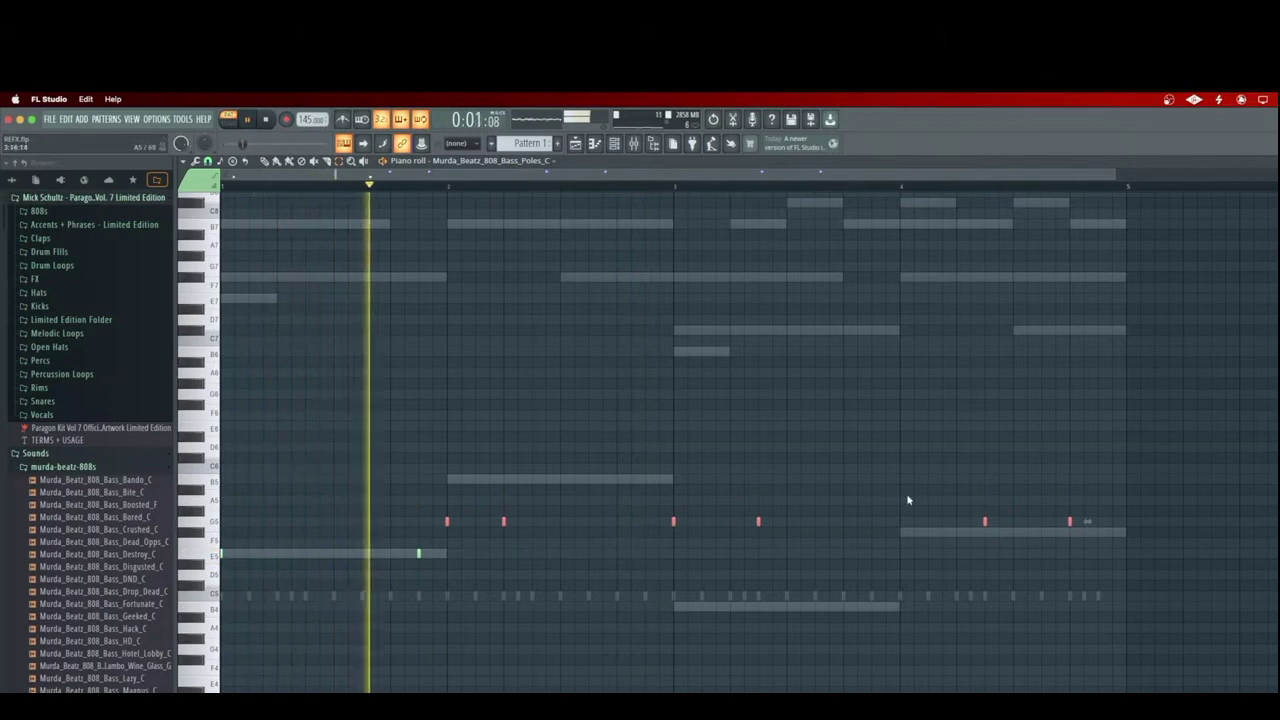
- Select the 808 notes after the first one in bar 2 and lower them three semitones to E5
{"action": "left_click_drag", "start_coordinate": [1152, 498], "coordinate": [549, 538]}
{"action": "key", "text": "shift+Down"}
{"action": "key", "text": "shift+Down"}
{"action": "key", "text": "shift+Down"}
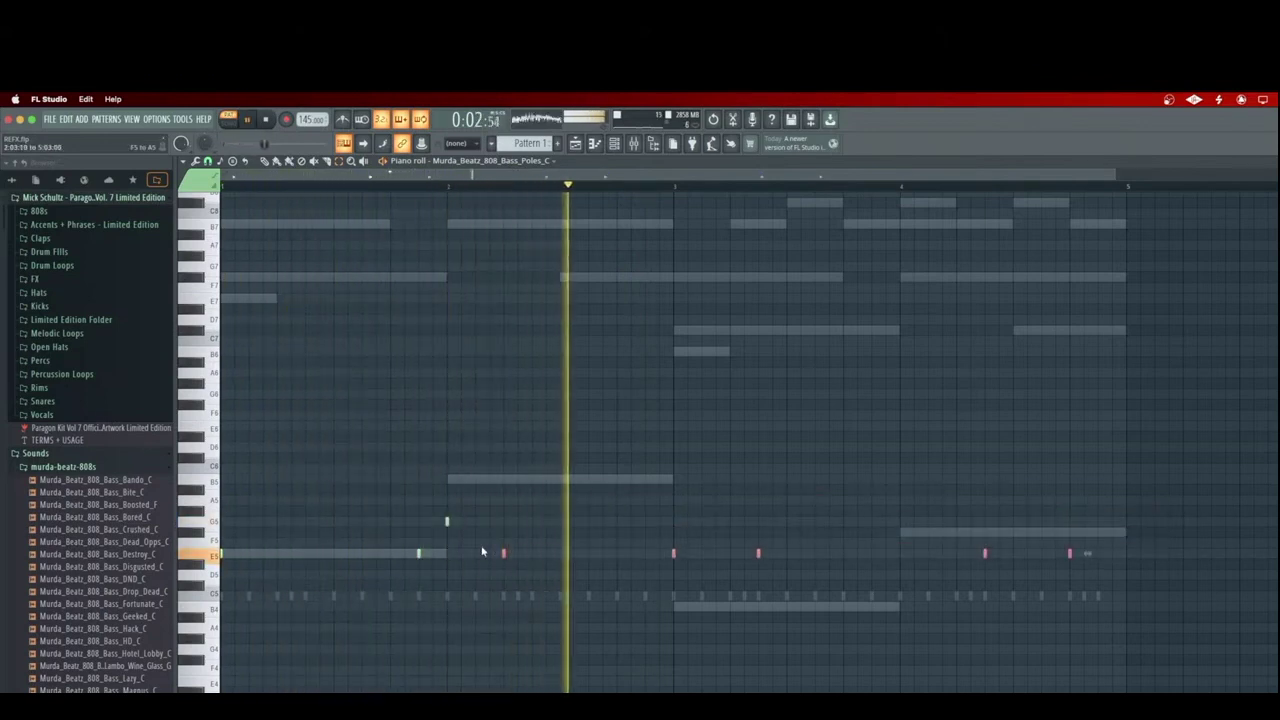
- Select the 808 notes of bars 3 and 4 and raise them seven semitones to B5
{"action": "left_click_drag", "start_coordinate": [1162, 496], "coordinate": [662, 613]}
{"action": "key", "text": "shift+Up"}
{"action": "key", "text": "shift+Up"}
{"action": "key", "text": "shift+Up"}
{"action": "key", "text": "shift+Up"}
{"action": "key", "text": "shift+Up"}
{"action": "key", "text": "shift+Up"}
{"action": "key", "text": "shift+Up"}
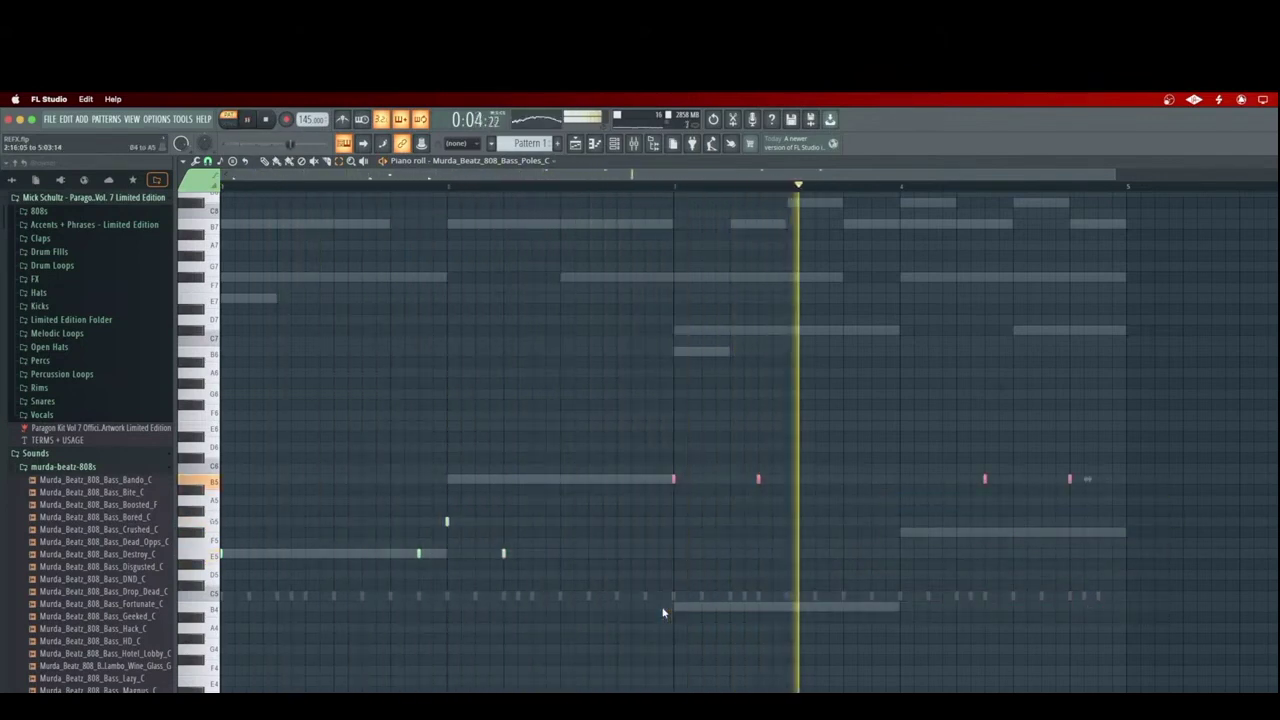
- Lower the 808 notes after the first one in bar 3 by five semitones to F#5 and restart playback
{"action": "left_click_drag", "start_coordinate": [1206, 451], "coordinate": [744, 537]}
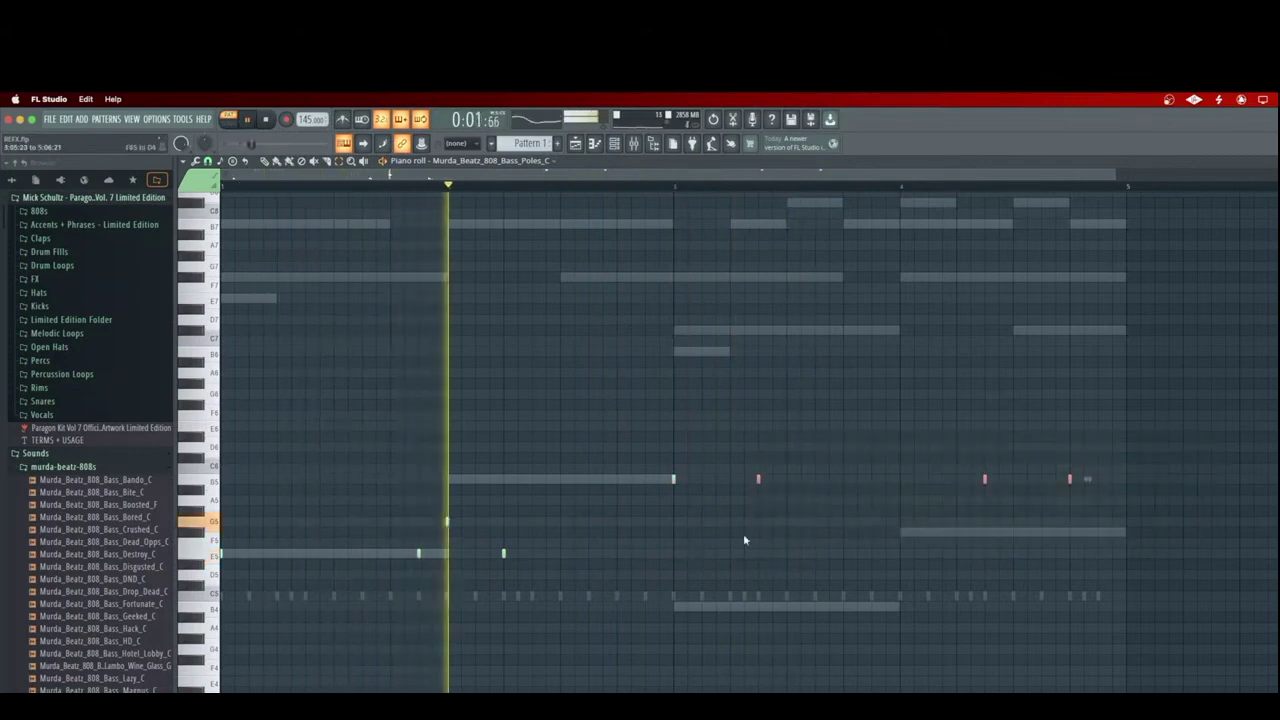
{"action": "key", "text": "shift+Down"}
{"action": "key", "text": "shift+Down"}
{"action": "key", "text": "shift+Down"}
{"action": "key", "text": "shift+Down"}
{"action": "key", "text": "shift+Down"}
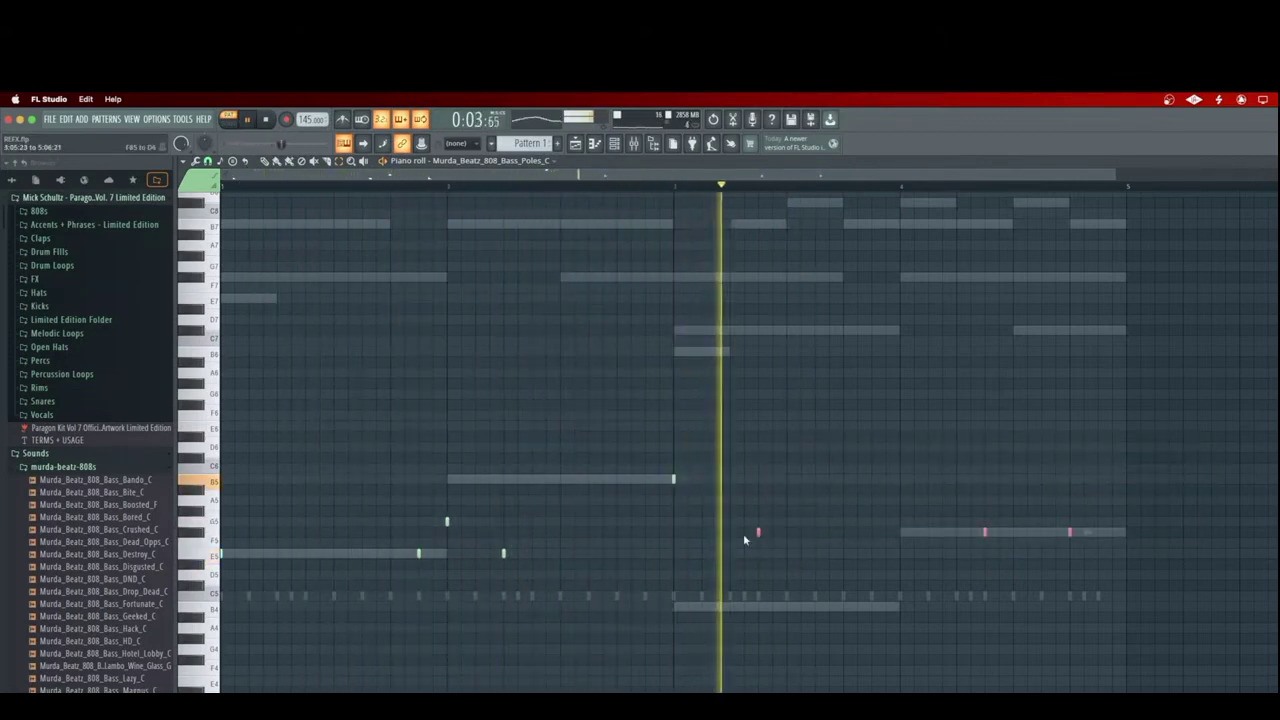
{"action": "key", "text": "space"}
{"action": "key", "text": "space"}
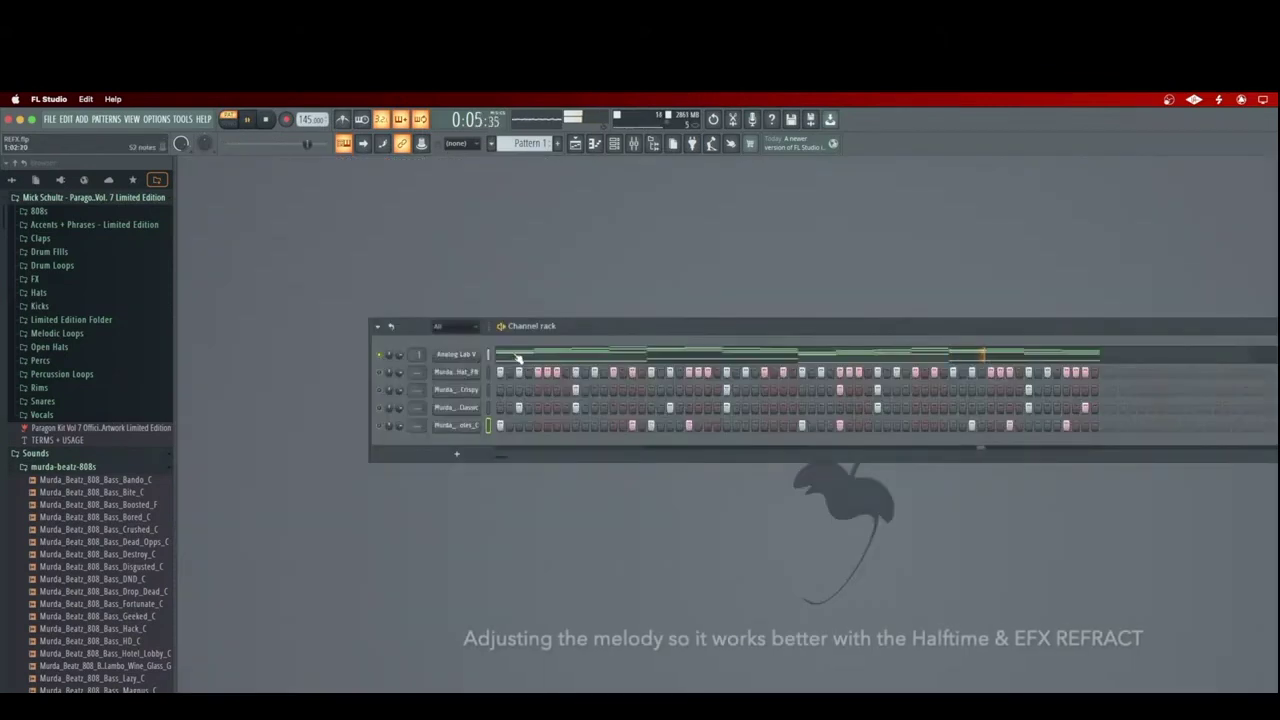
- Lower all Analog Lab V melody and bass notes by one octave in the piano roll
{"action": "left_click", "coordinate": [518, 357]}
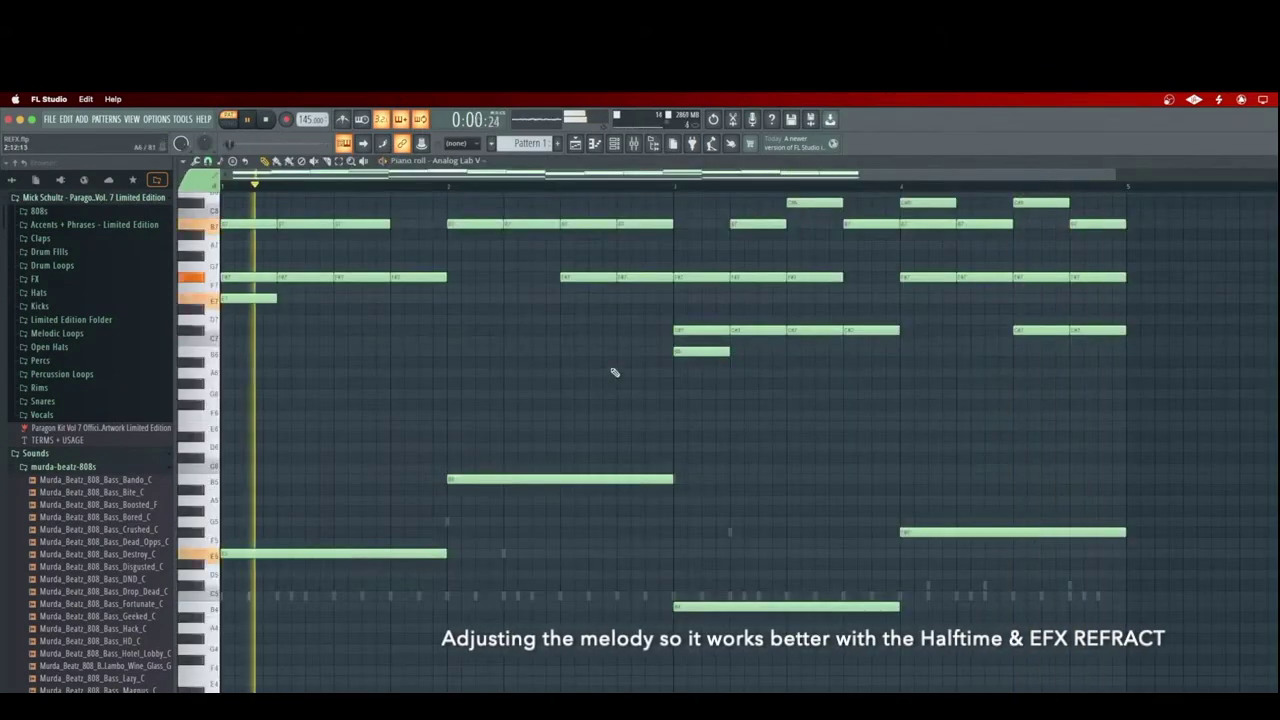
{"action": "key", "text": "ctrl+Down"}
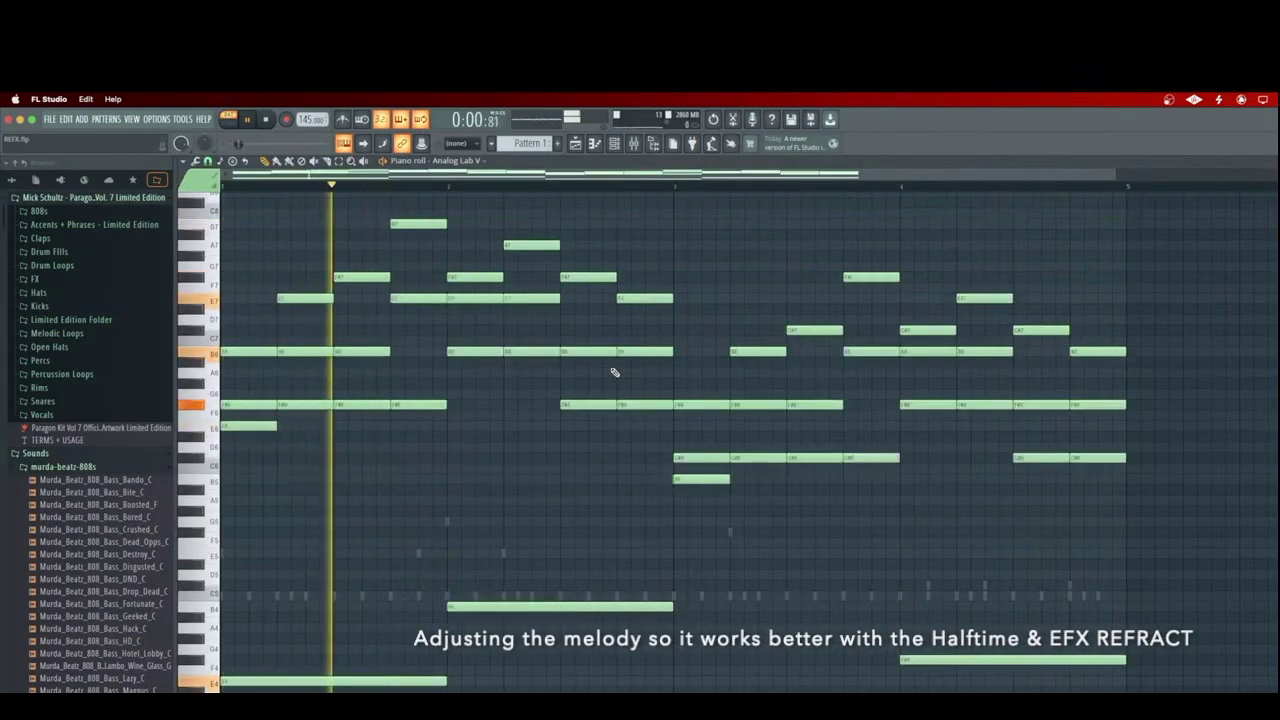
{"action": "key", "text": "Escape"}
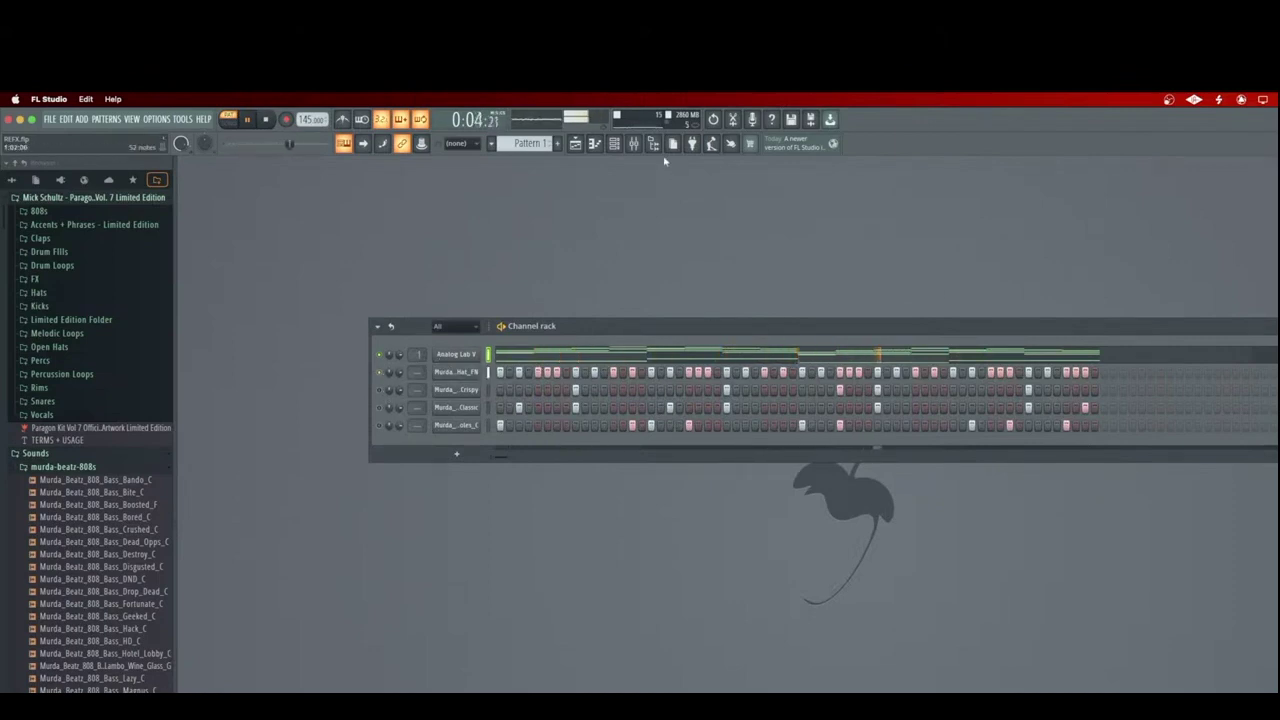
- Switch on HalfTime on the melody's mixer insert and close its window
{"action": "left_click", "coordinate": [634, 144]}
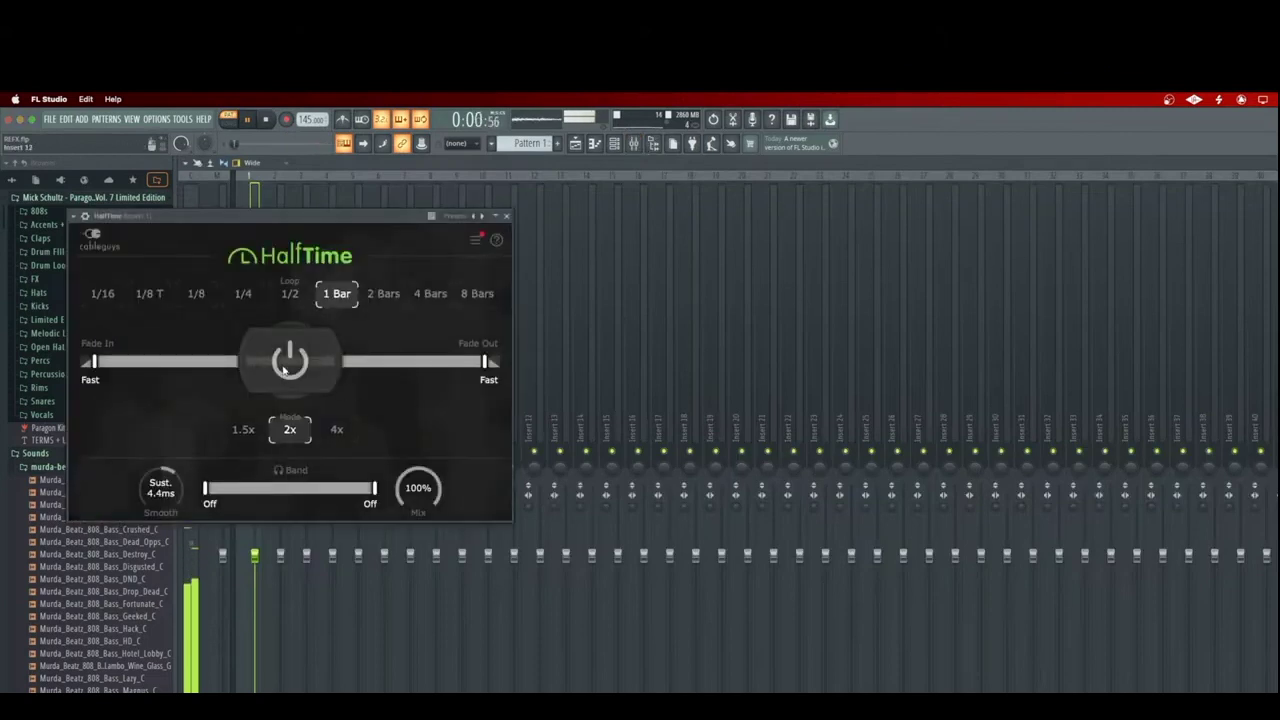
{"action": "left_click", "coordinate": [285, 369]}
{"action": "key", "text": "space"}
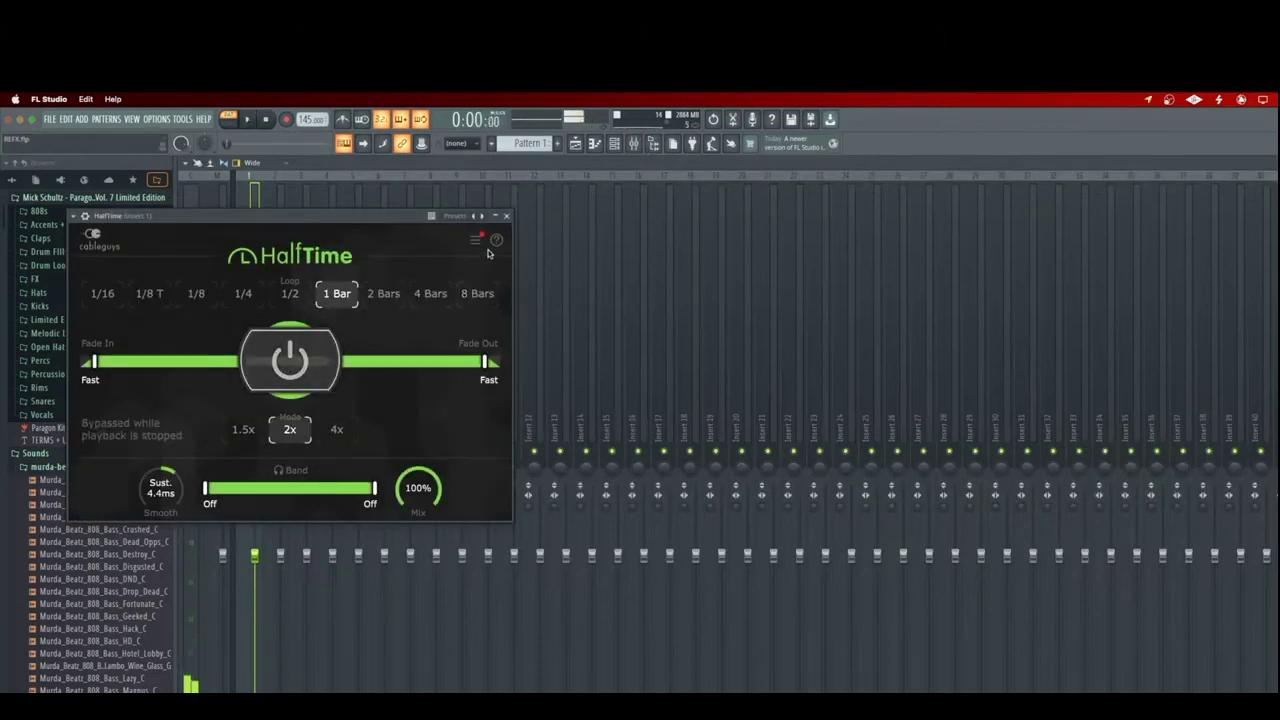
{"action": "left_click", "coordinate": [508, 216]}
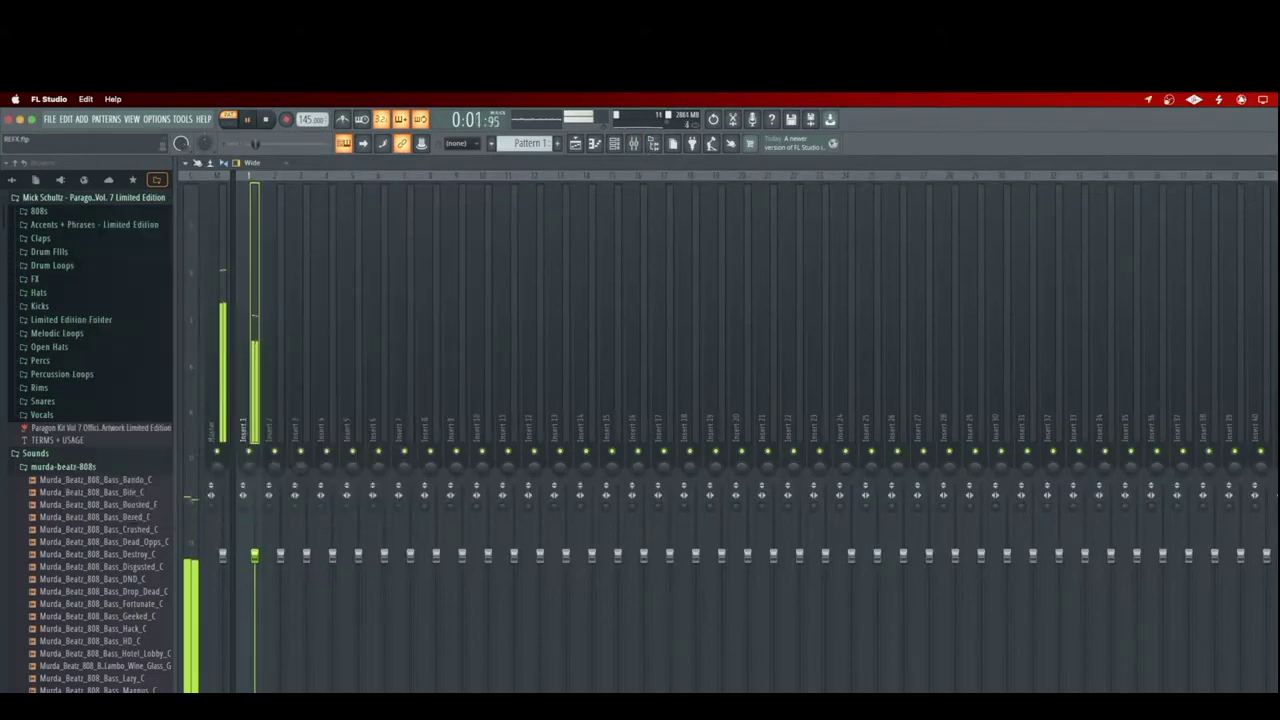
- Leave the mixer and bring up the Analog Lab V melody in the piano roll
{"action": "key", "text": "F9"}
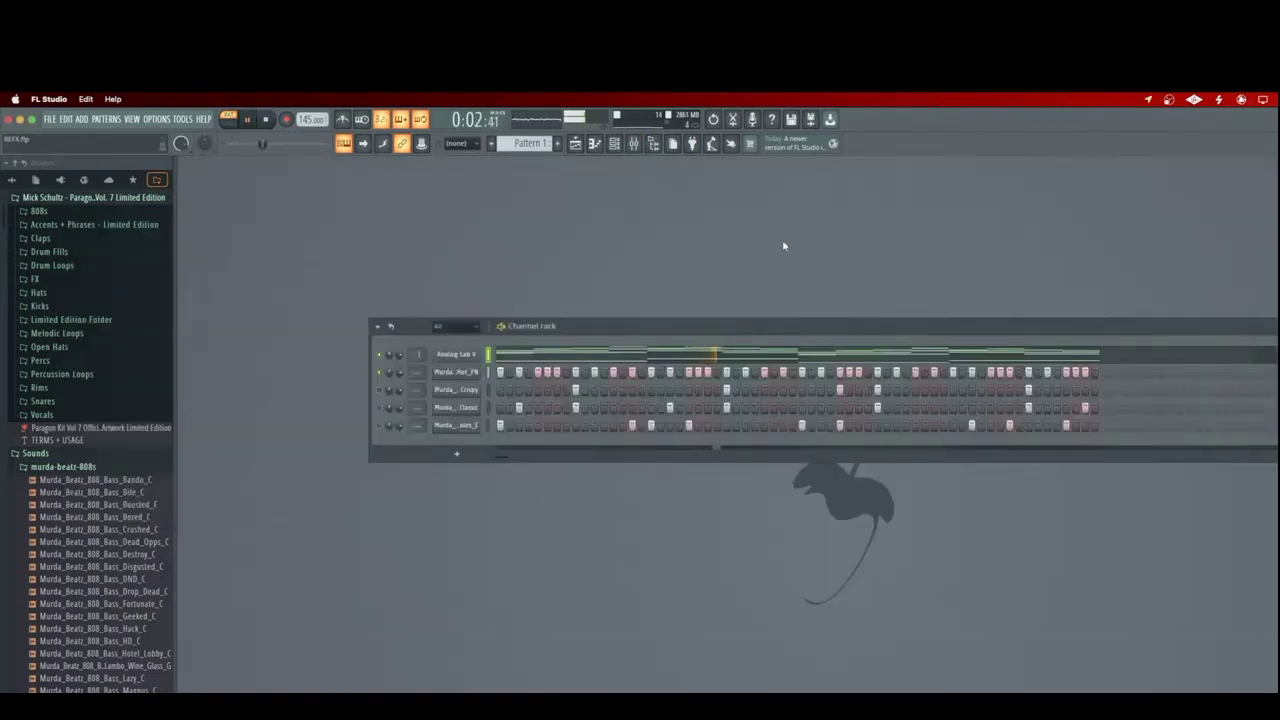
{"action": "left_click", "coordinate": [516, 356]}
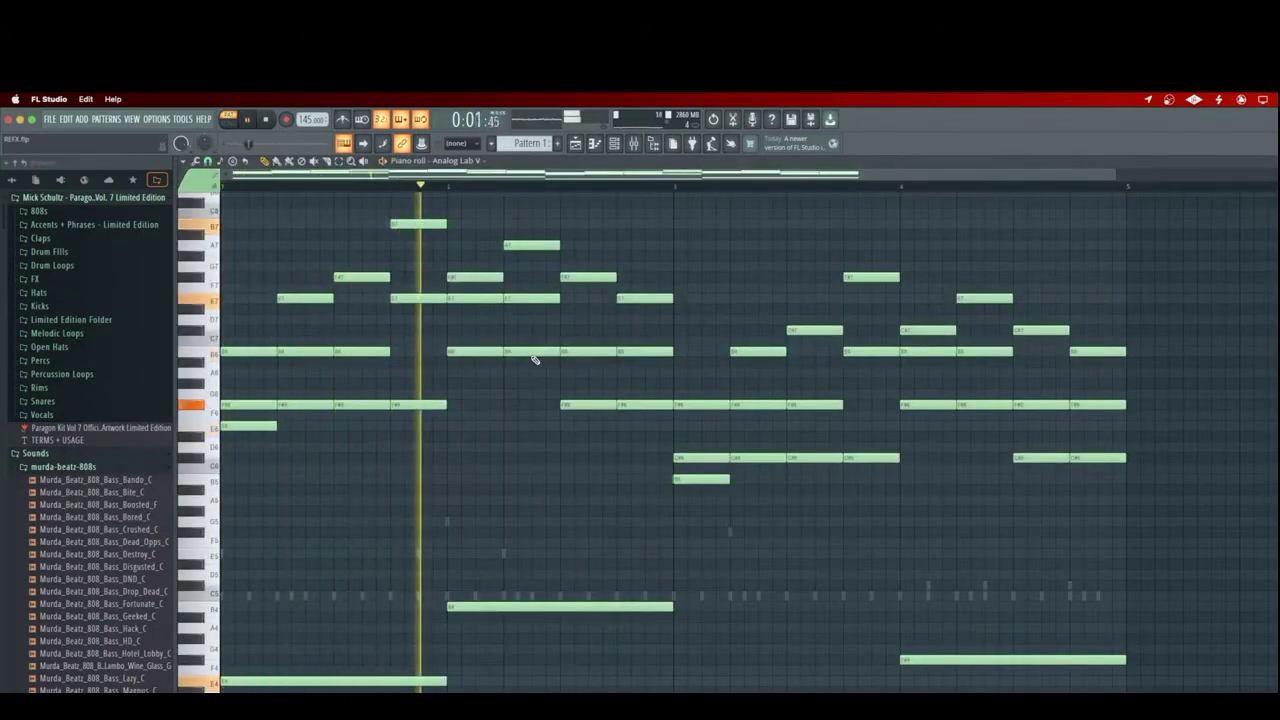
{"action": "scroll", "coordinate": [940, 303], "scroll_direction": "down", "scroll_amount": 2}
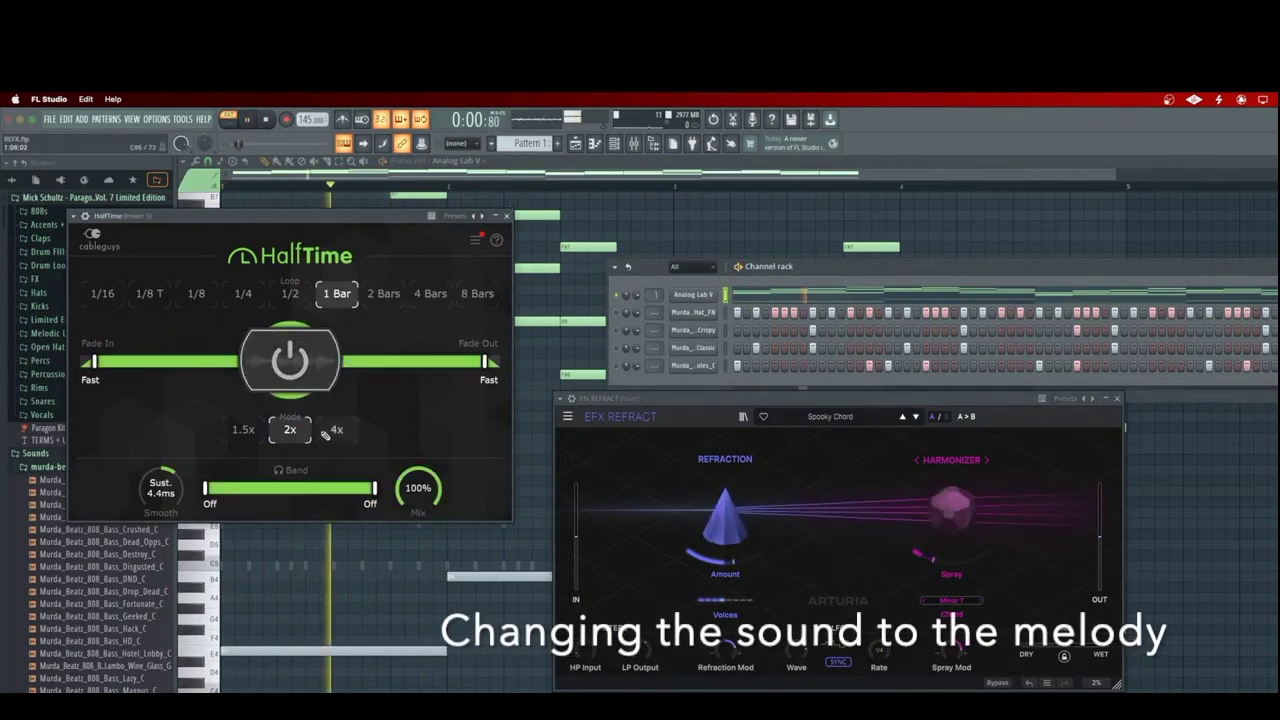
- Set HalfTime's mode to 4x, choose the Subtle Octaver preset in EFX REFRACT, and close both effects
{"action": "left_click", "coordinate": [333, 431]}
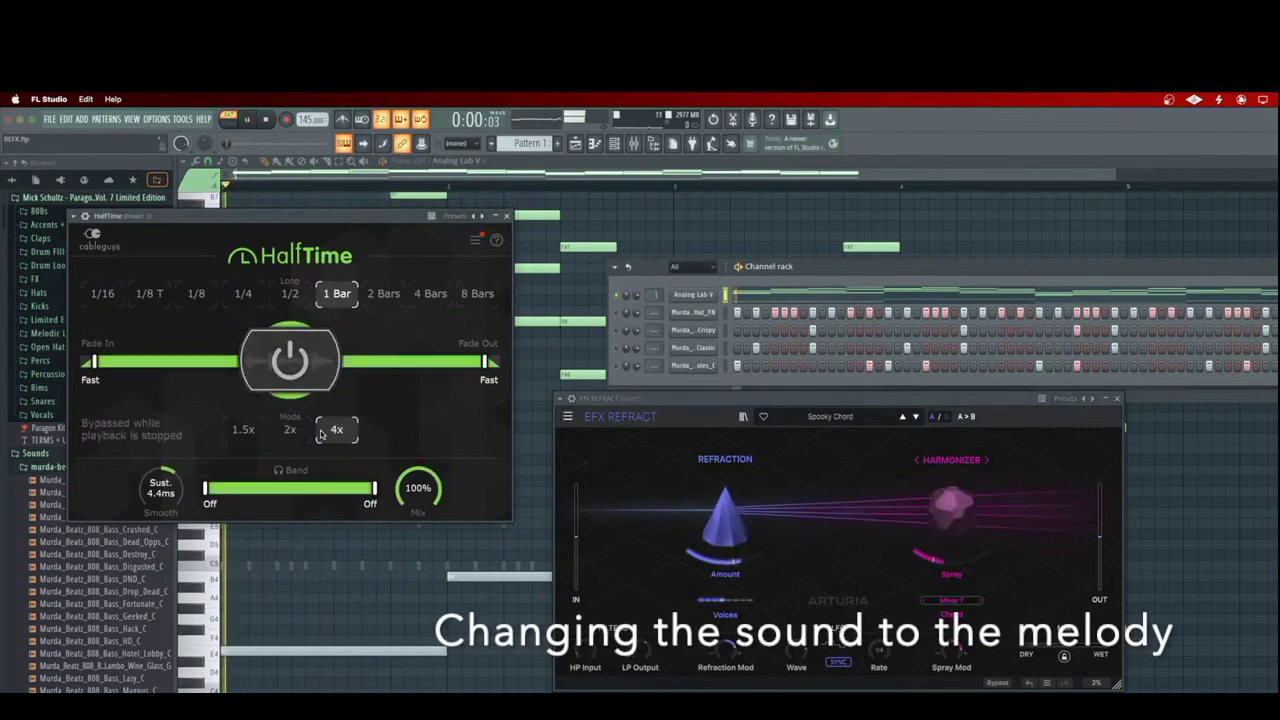
{"action": "key", "text": "space"}
{"action": "left_click", "coordinate": [916, 417]}
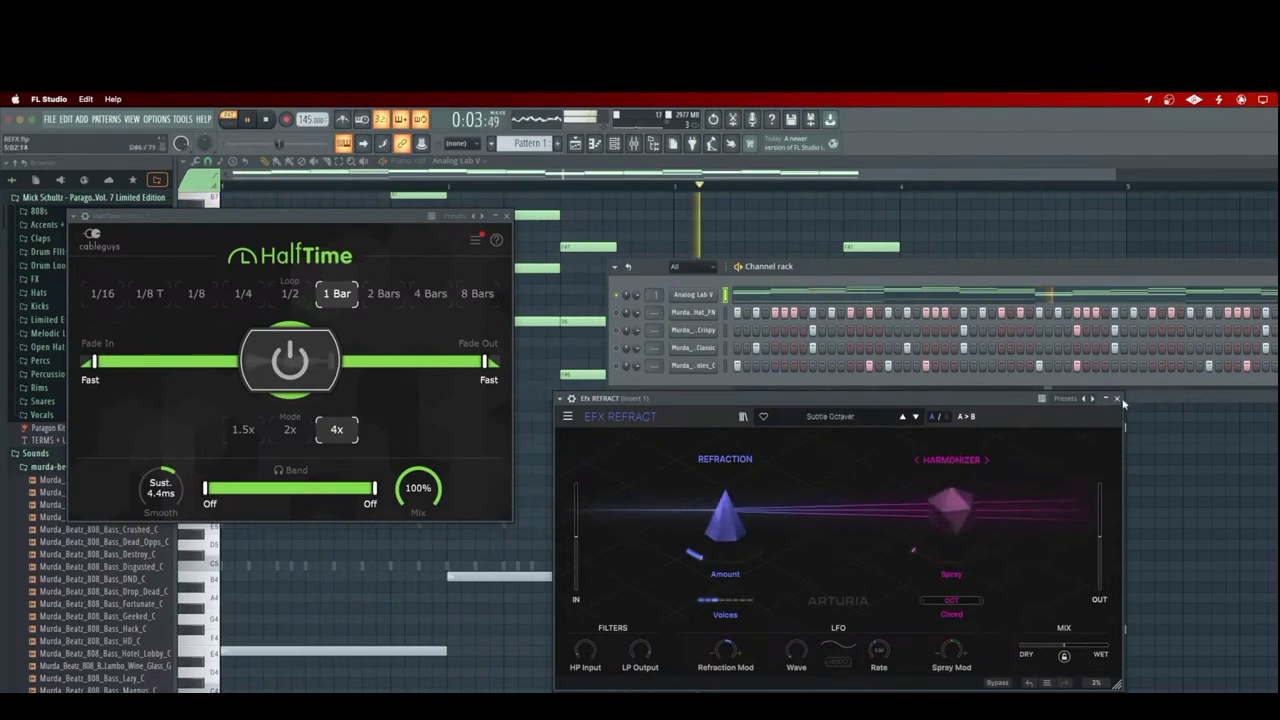
{"action": "left_click", "coordinate": [1118, 398]}
{"action": "left_click", "coordinate": [507, 216]}
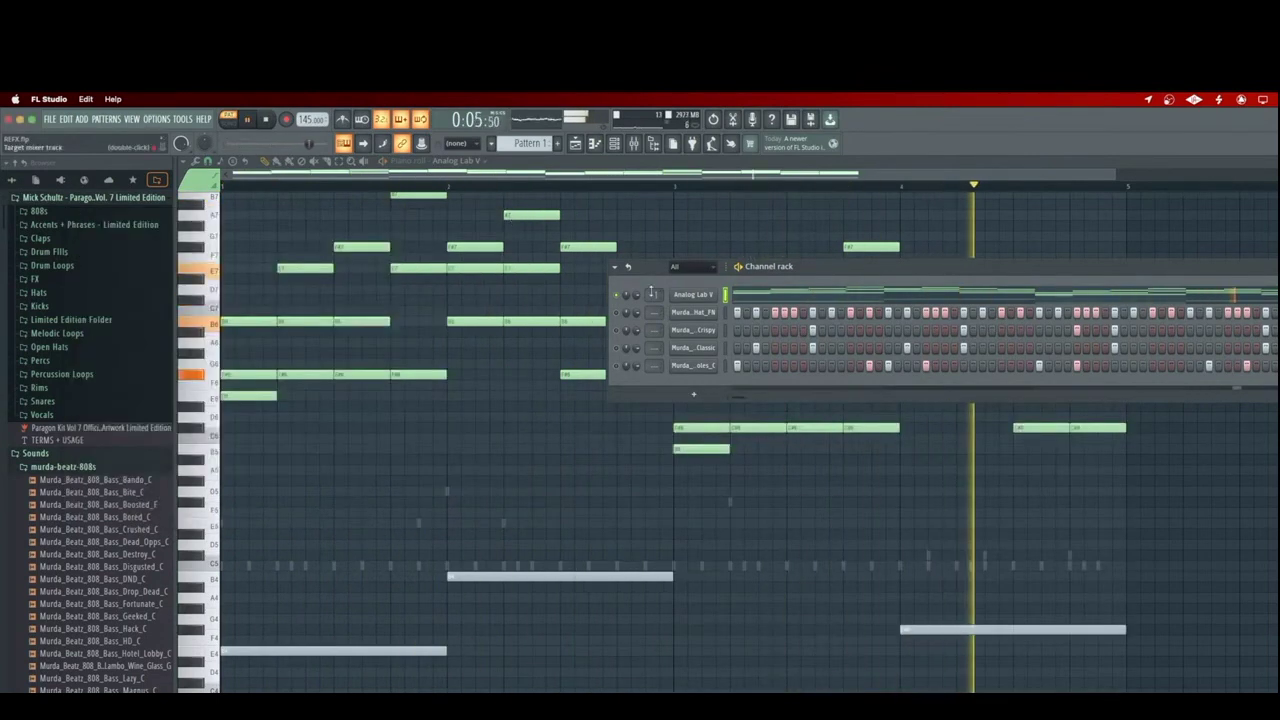
- Unmute the drum and 808 channels alongside the melody and return to the Analog Lab V piano roll
{"action": "right_click", "coordinate": [621, 297]}
{"action": "left_click", "coordinate": [627, 304]}
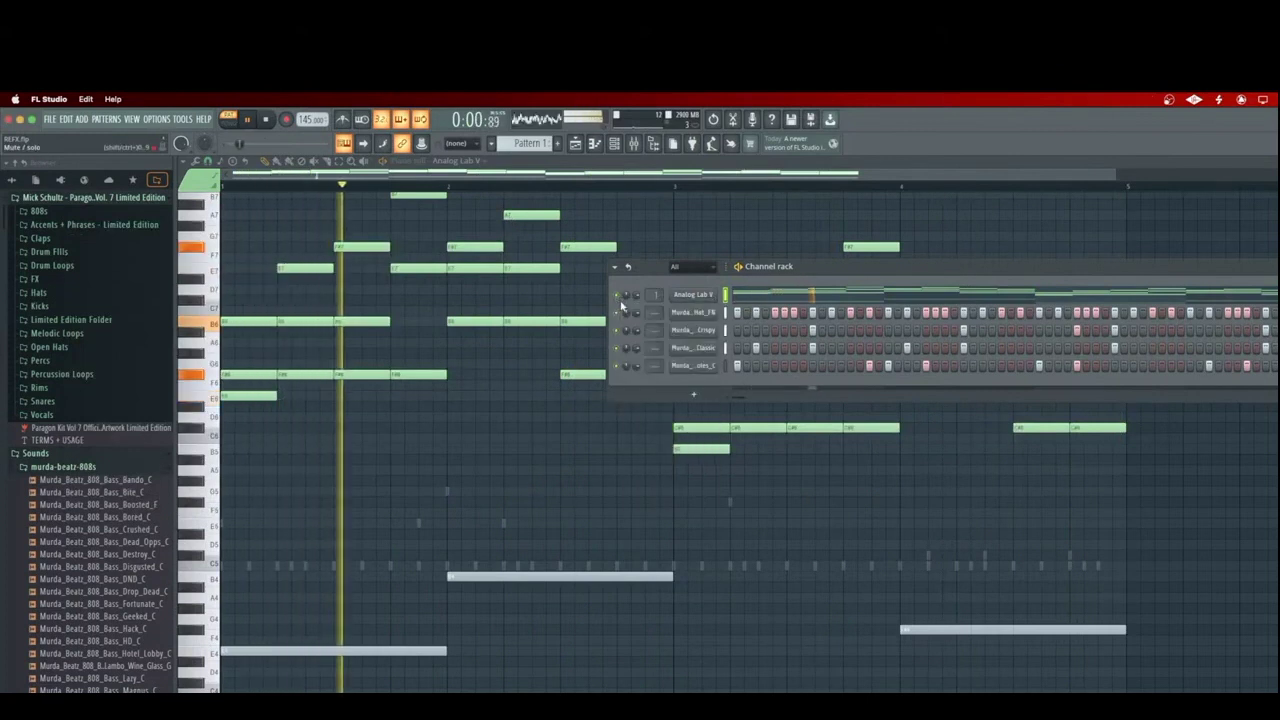
{"action": "left_click_drag", "start_coordinate": [1279, 271], "coordinate": [1216, 273]}
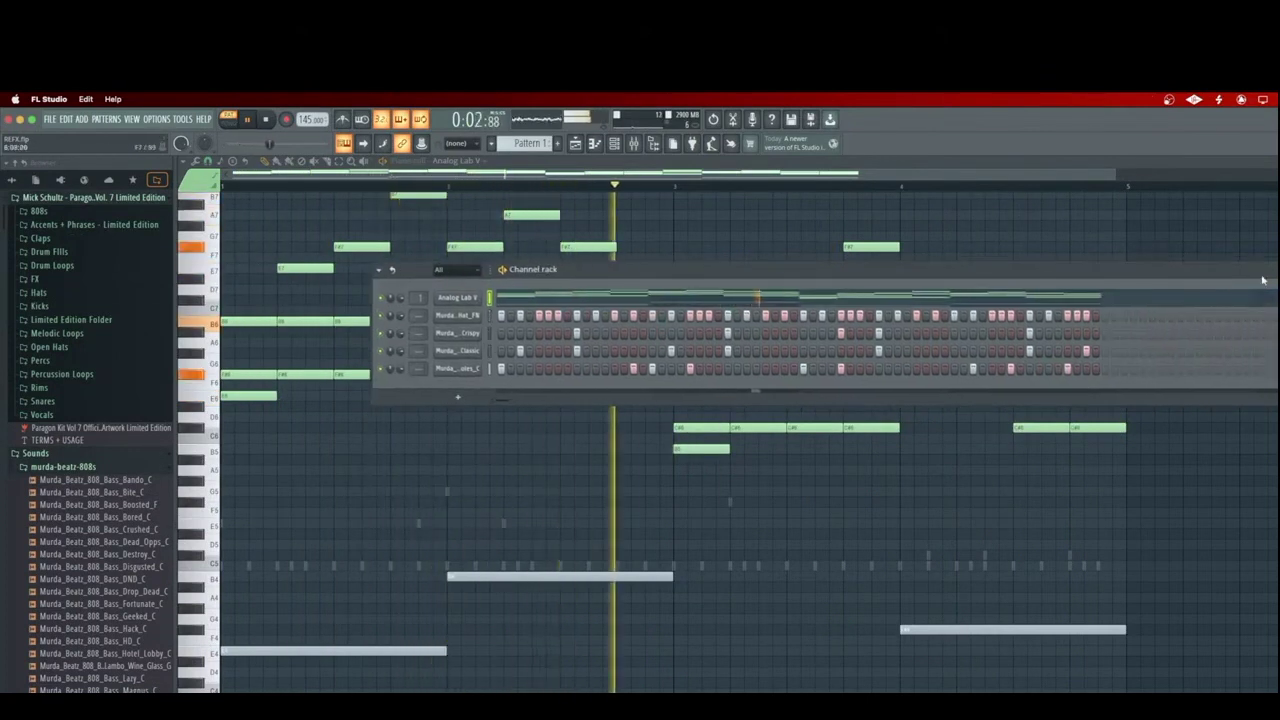
{"action": "left_click", "coordinate": [678, 297]}
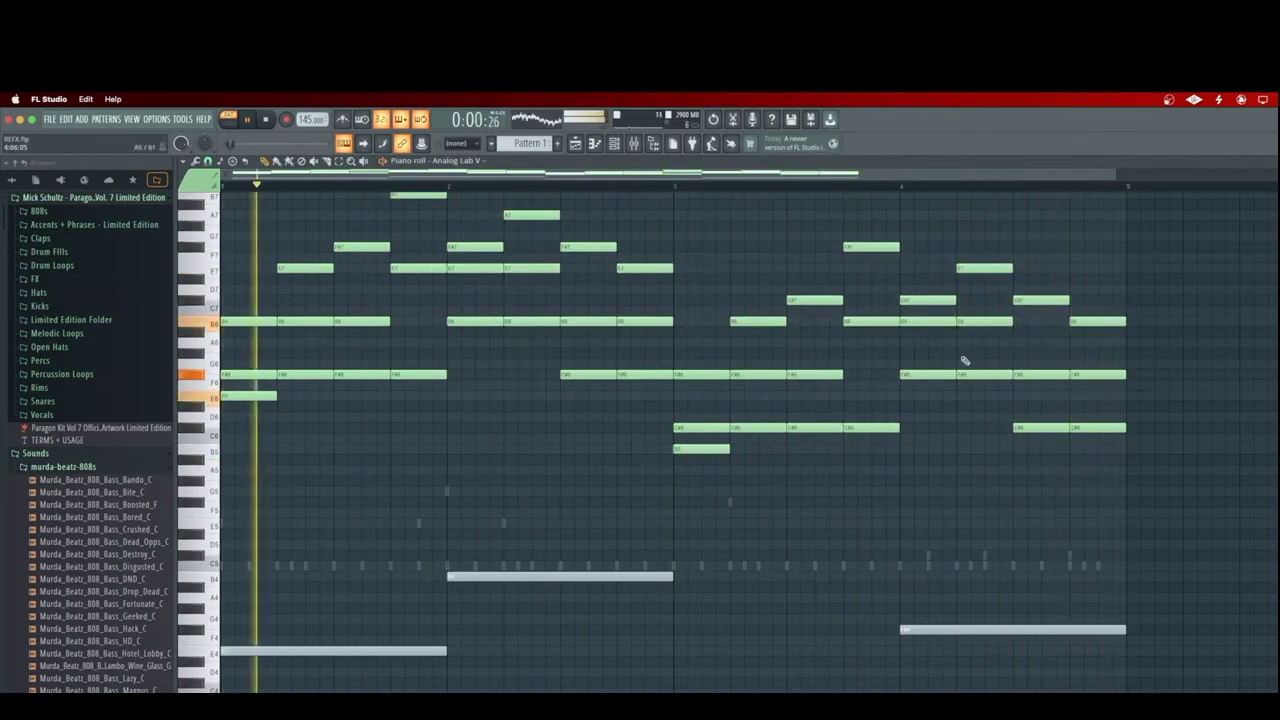
- Toggle the mute on the melody's three long low notes, comparing playback with and without them, and save the project
{"action": "key", "text": "space"}
{"action": "key", "text": "space"}
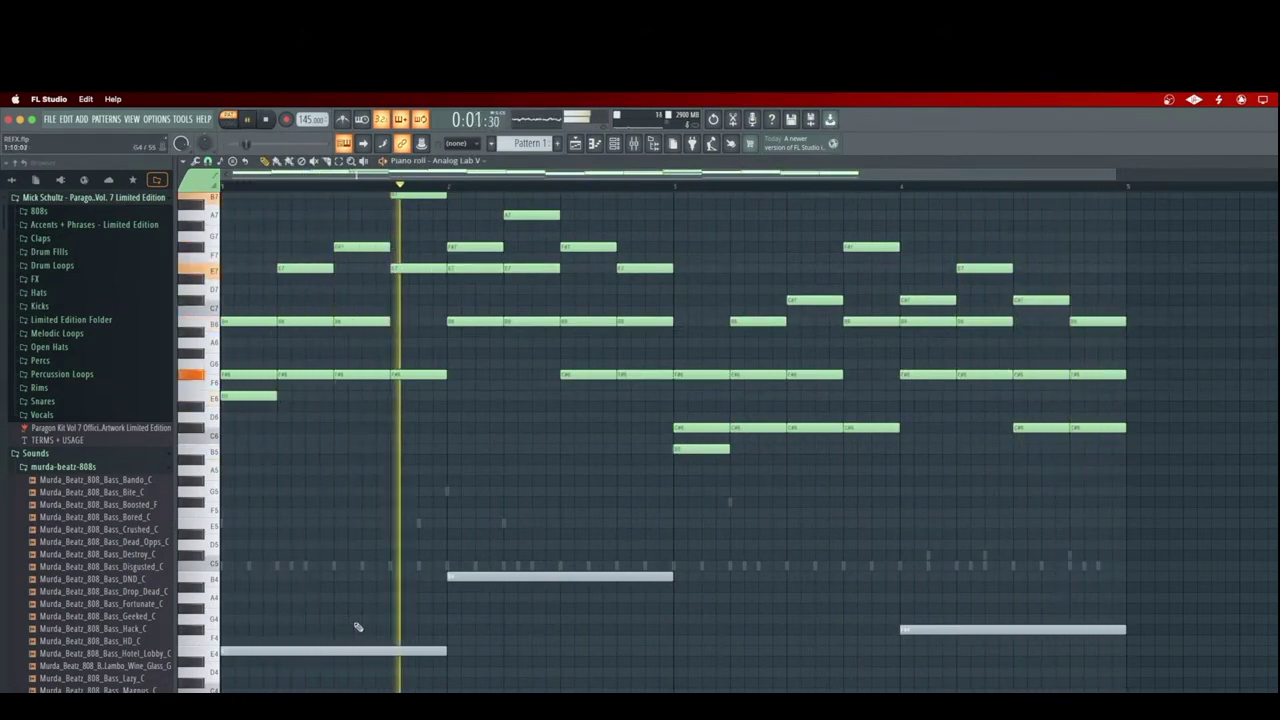
{"action": "left_click", "coordinate": [339, 161]}
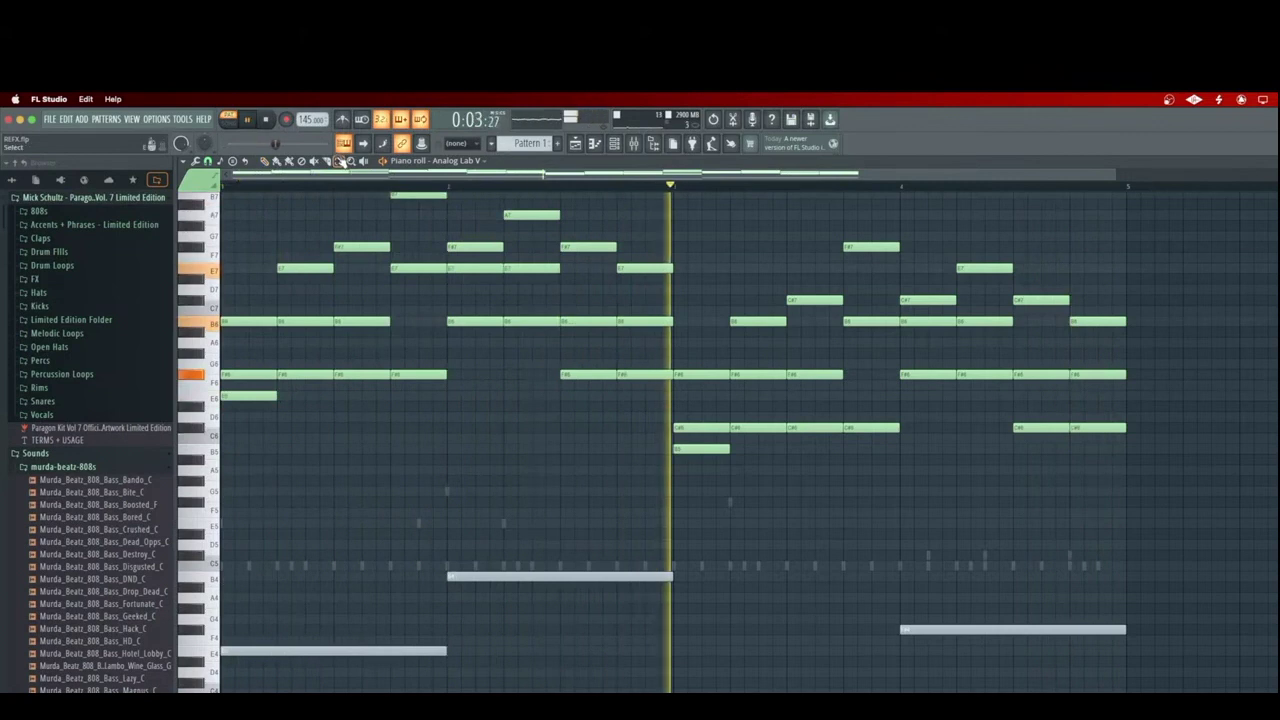
{"action": "left_click_drag", "start_coordinate": [1060, 508], "coordinate": [402, 708]}
{"action": "key", "text": "super+s"}
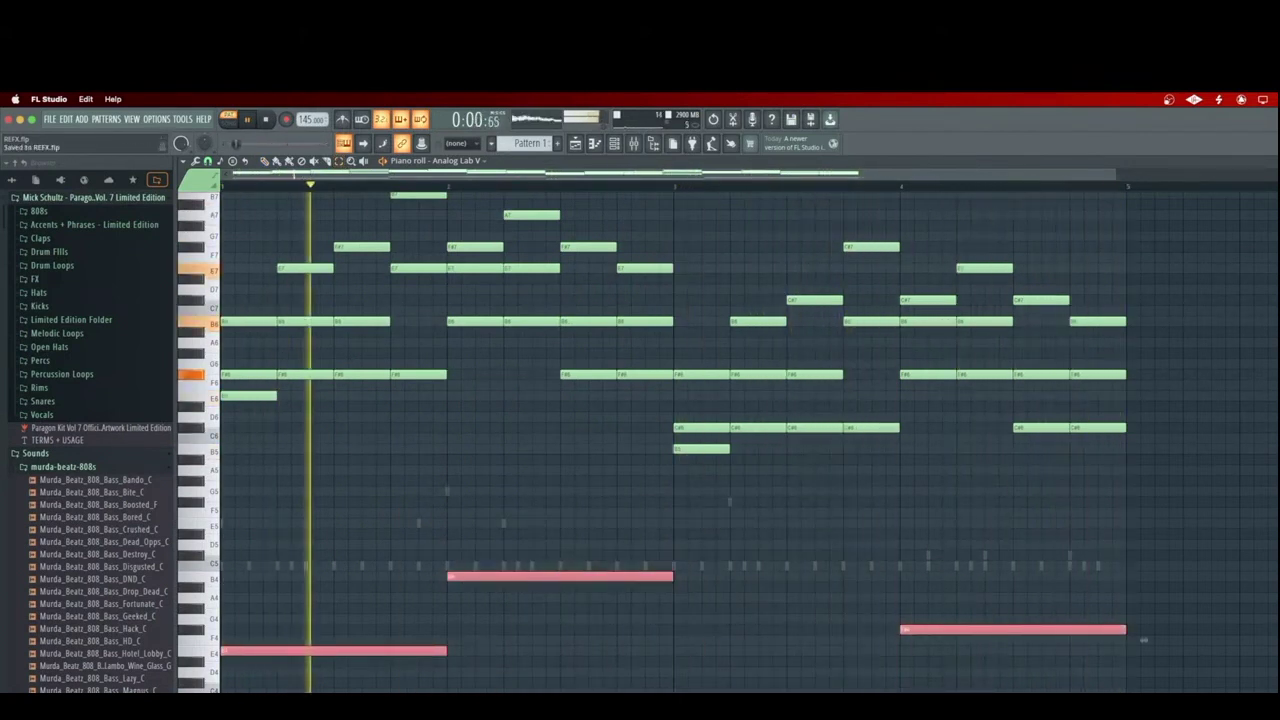
{"action": "key", "text": "alt+m"}
{"action": "left_click_drag", "start_coordinate": [388, 534], "coordinate": [1123, 640]}
{"action": "key", "text": "space"}
{"action": "left_click", "coordinate": [1160, 572]}
{"action": "key", "text": "space"}
{"action": "left_click_drag", "start_coordinate": [1010, 530], "coordinate": [406, 692]}
{"action": "key", "text": "space"}
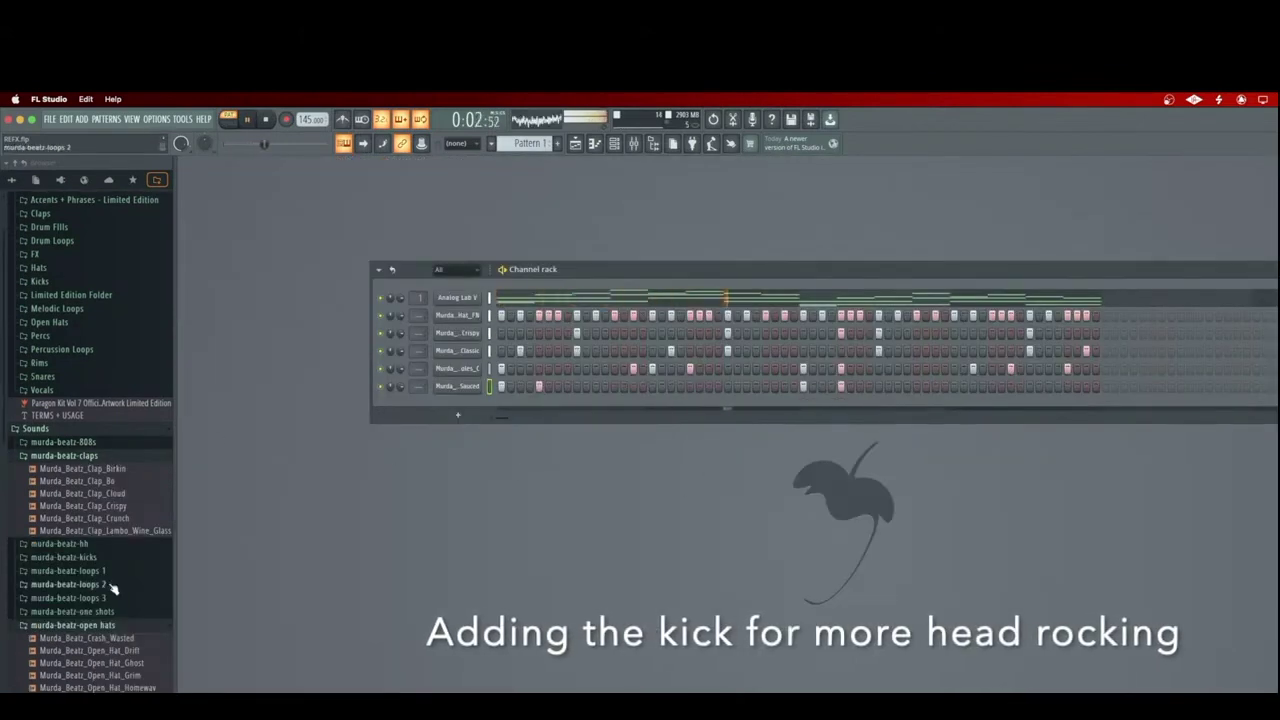
- Add the Glass kick sample from the murda-beatz-kicks folder to the channel rack as a new channel
{"action": "left_click", "coordinate": [104, 625]}
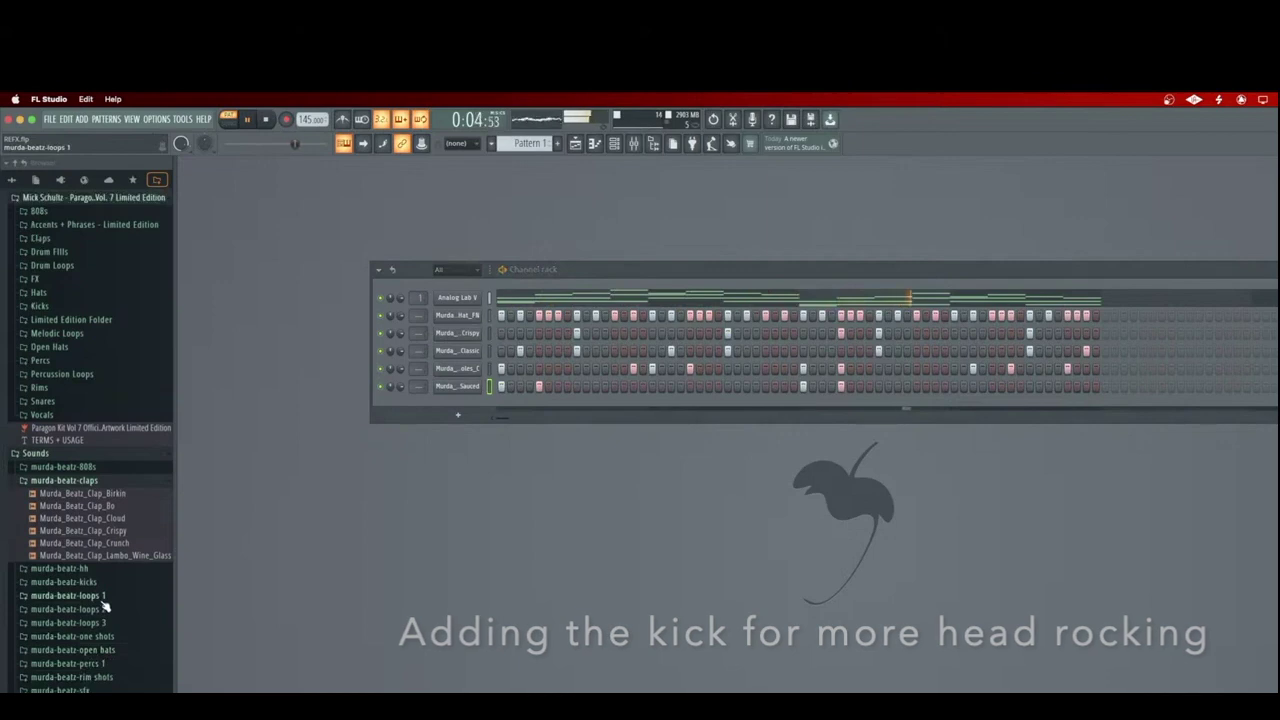
{"action": "left_click", "coordinate": [105, 583]}
{"action": "left_click", "coordinate": [111, 672]}
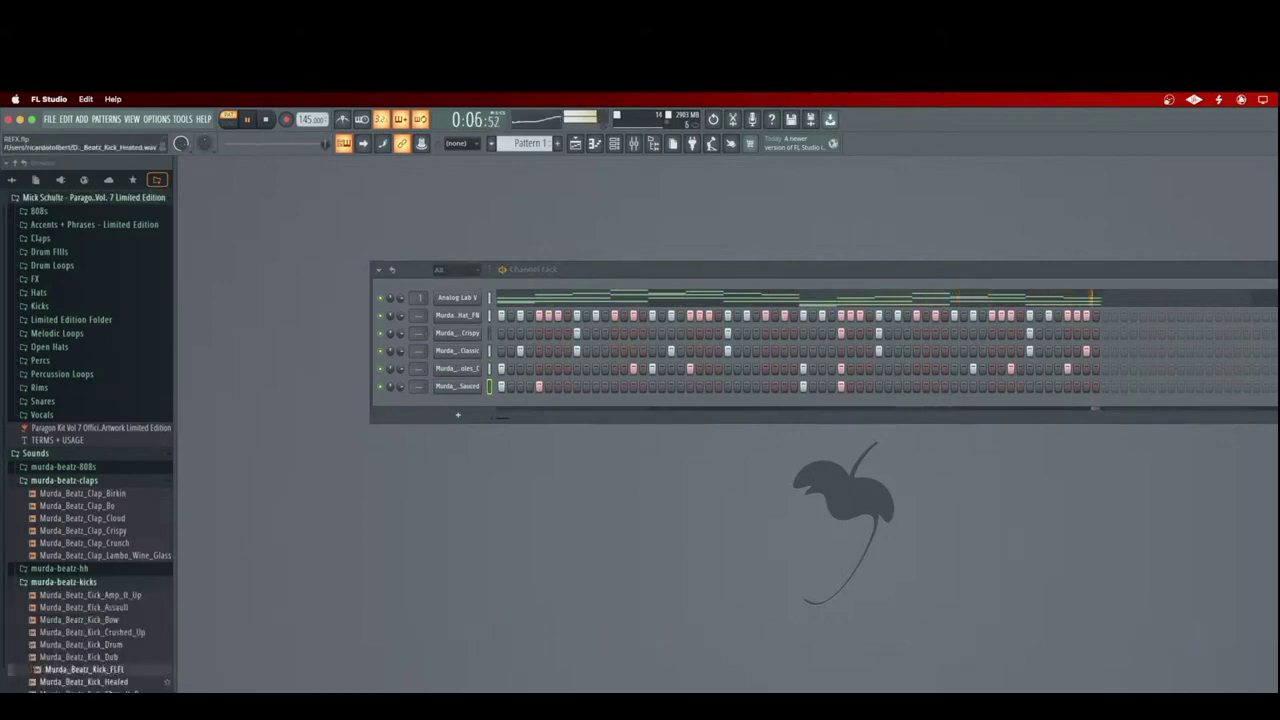
{"action": "left_click_drag", "start_coordinate": [112, 706], "coordinate": [458, 410]}
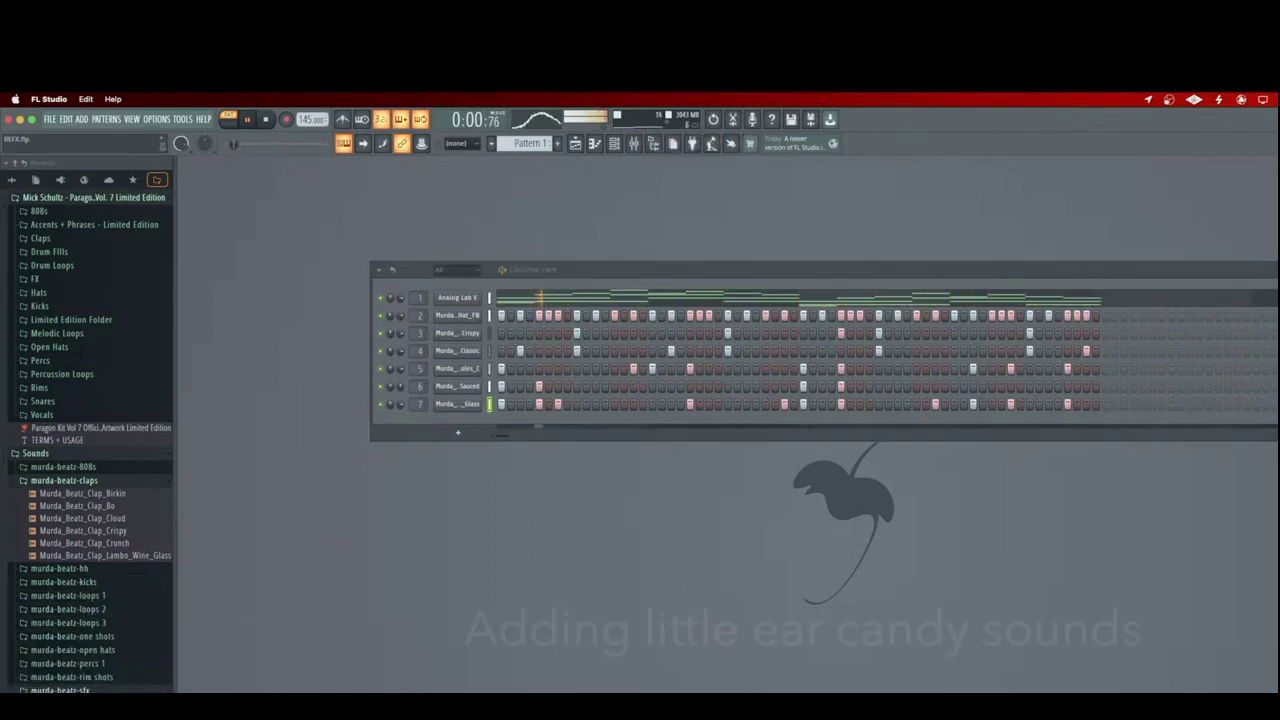
- Add the Police Siren effect as a channel with ping-pong echo delay, and collapse the claps and SFX sample folders
{"action": "left_click_drag", "start_coordinate": [431, 470], "coordinate": [465, 426]}
{"action": "left_click", "coordinate": [456, 421]}
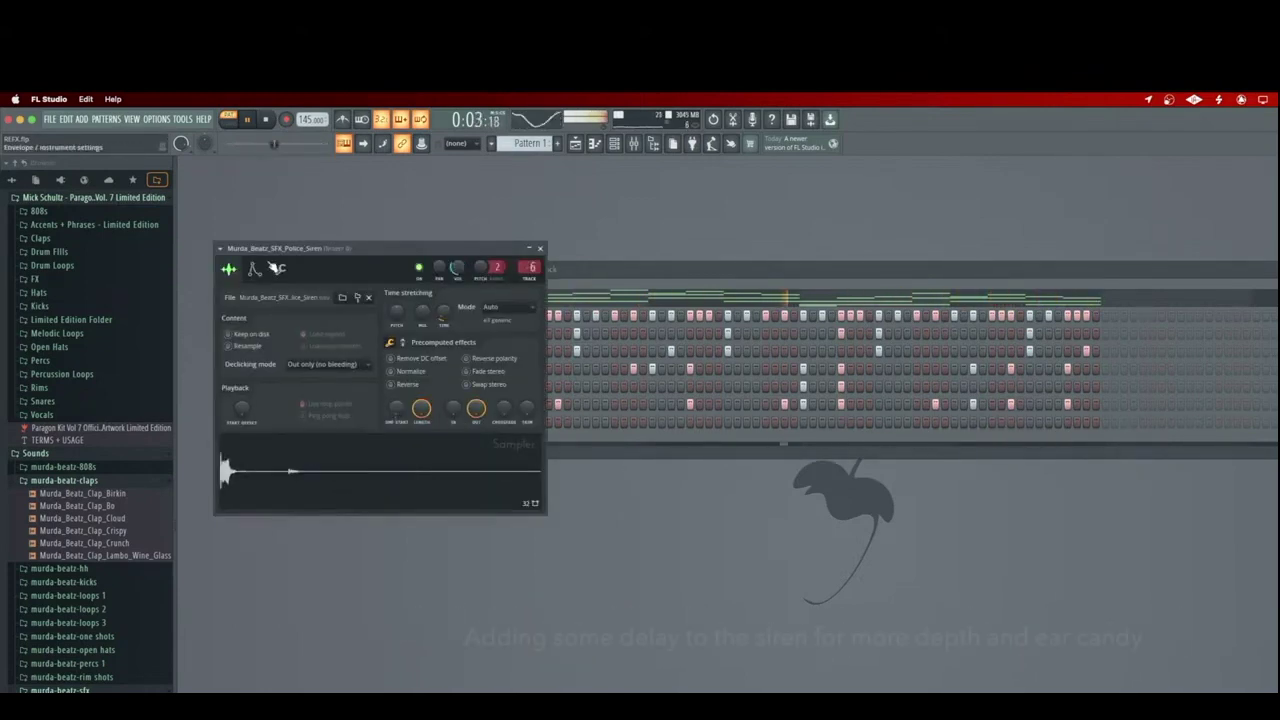
{"action": "left_click", "coordinate": [255, 270]}
{"action": "left_click", "coordinate": [284, 270]}
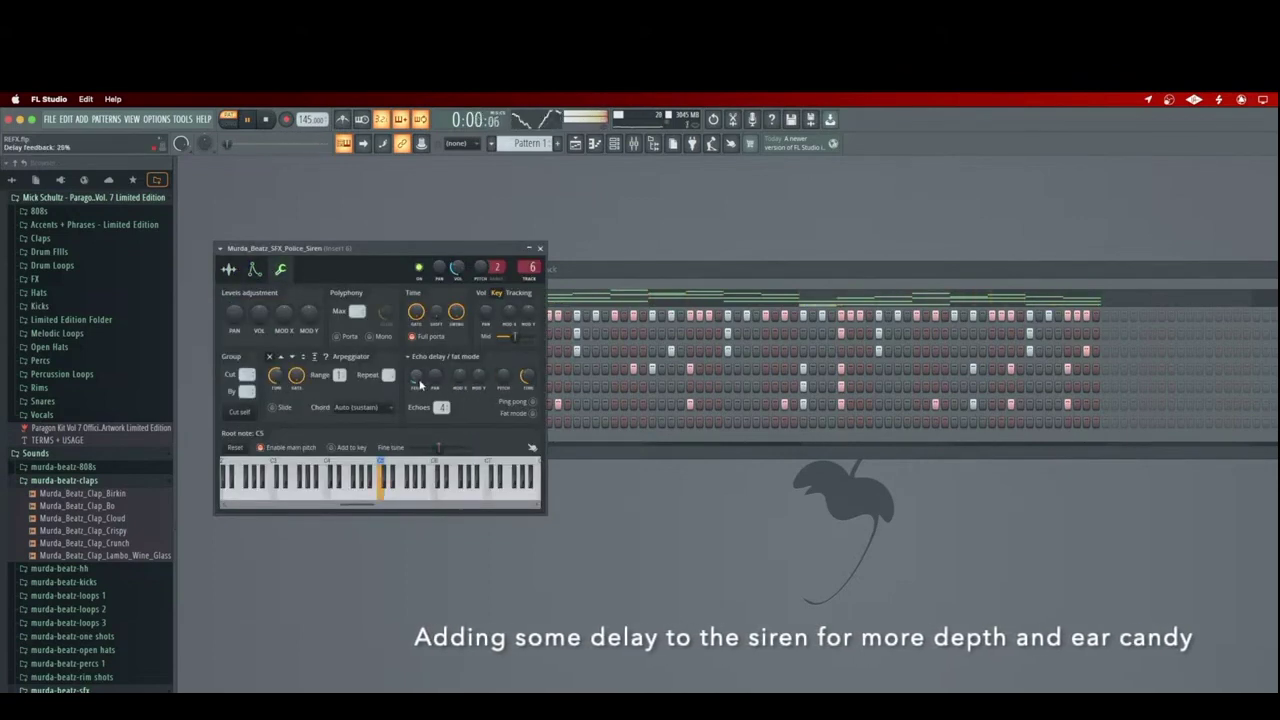
{"action": "left_click", "coordinate": [532, 401]}
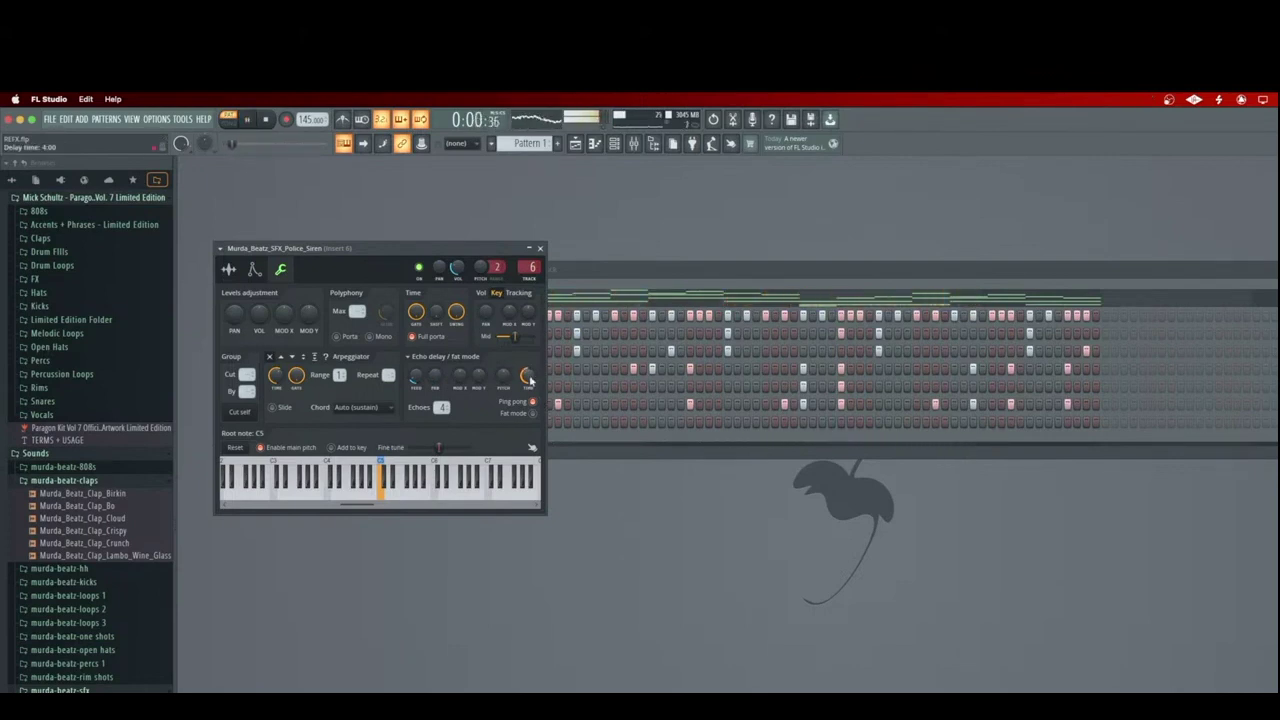
{"action": "left_click", "coordinate": [540, 248]}
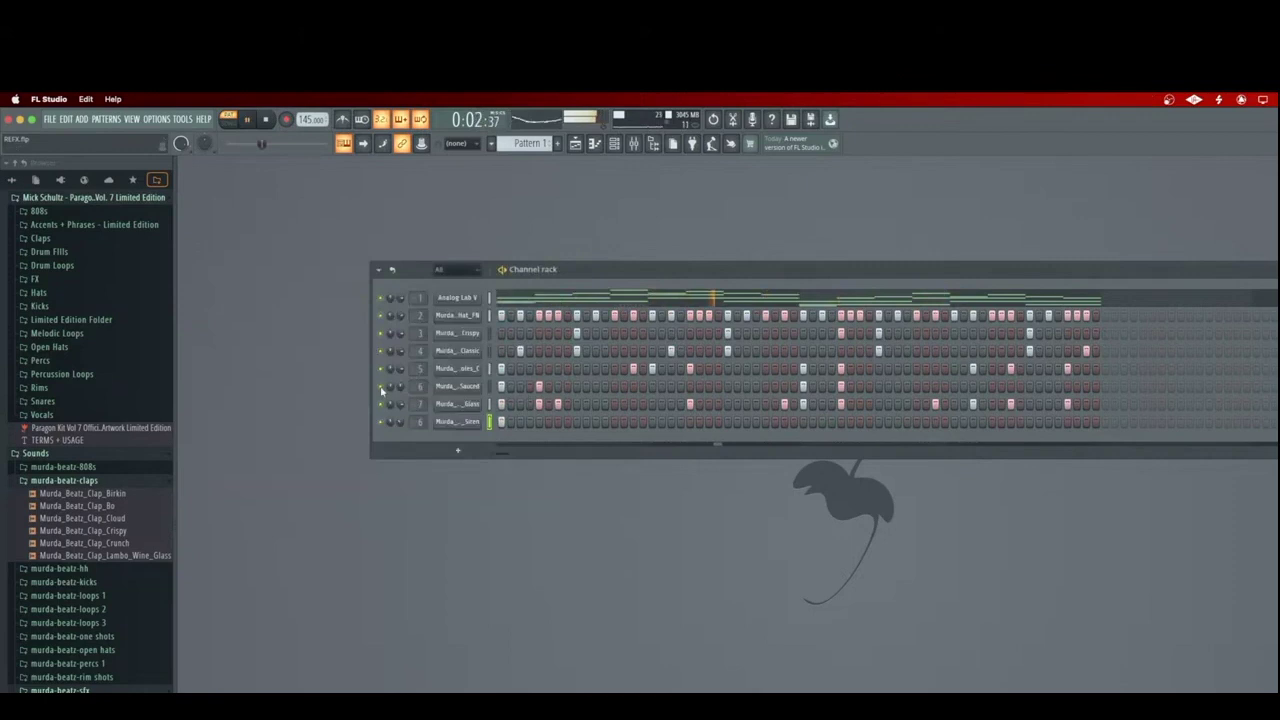
{"action": "left_click", "coordinate": [96, 483]}
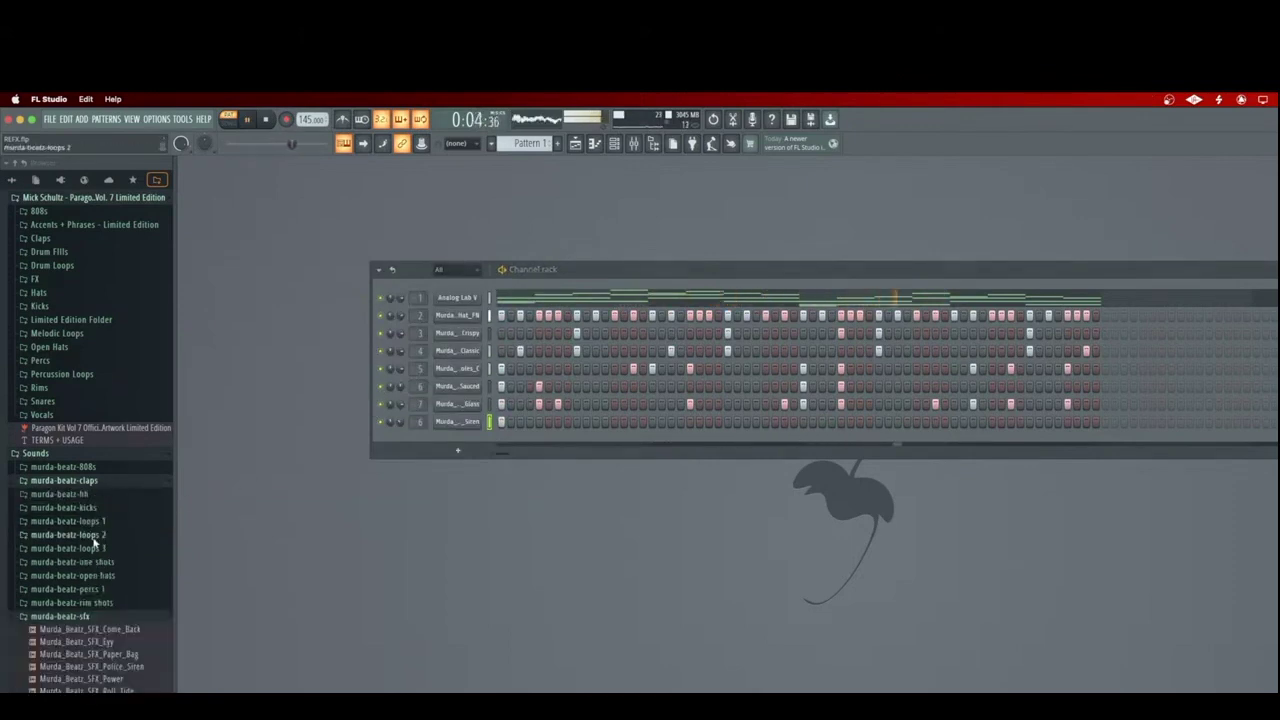
{"action": "left_click", "coordinate": [100, 621]}
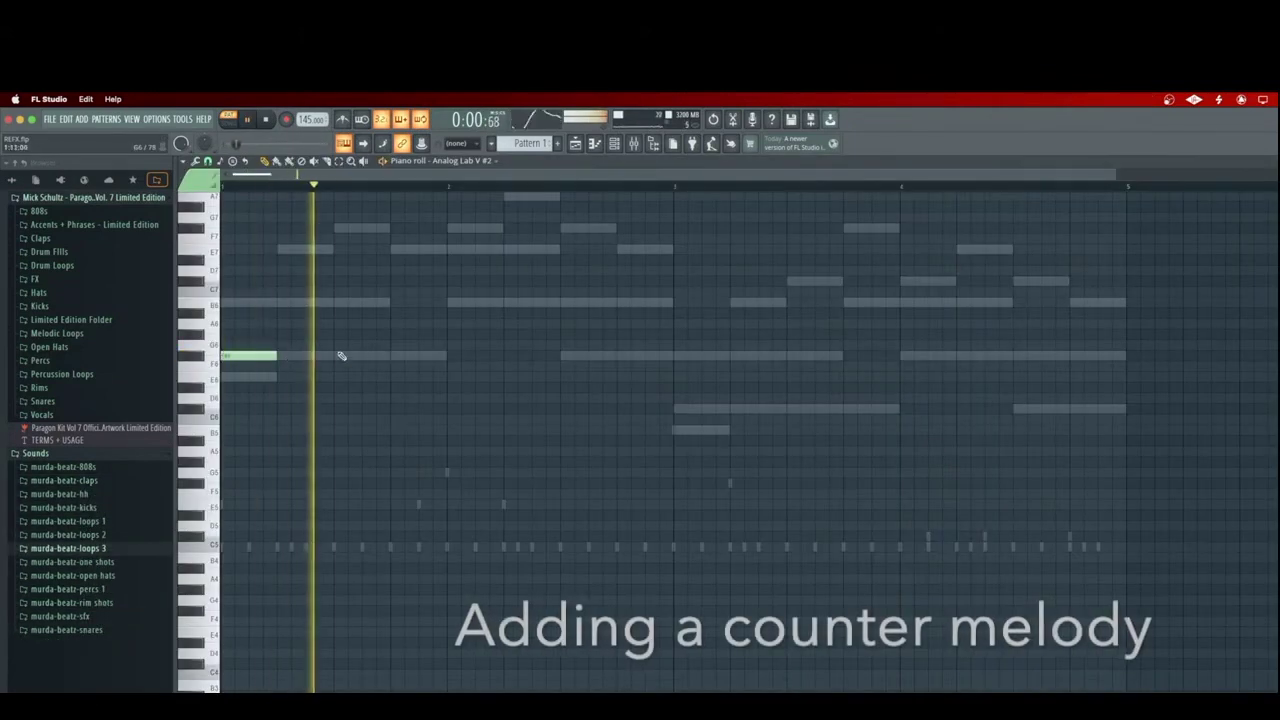
- Lay out four one-bar counter-melody notes for Analog Lab V #2: F#5, B6, F#6 and C#6, one per bar
{"action": "left_click_drag", "start_coordinate": [276, 356], "coordinate": [441, 361]}
{"action": "key", "text": "ctrl+Down"}
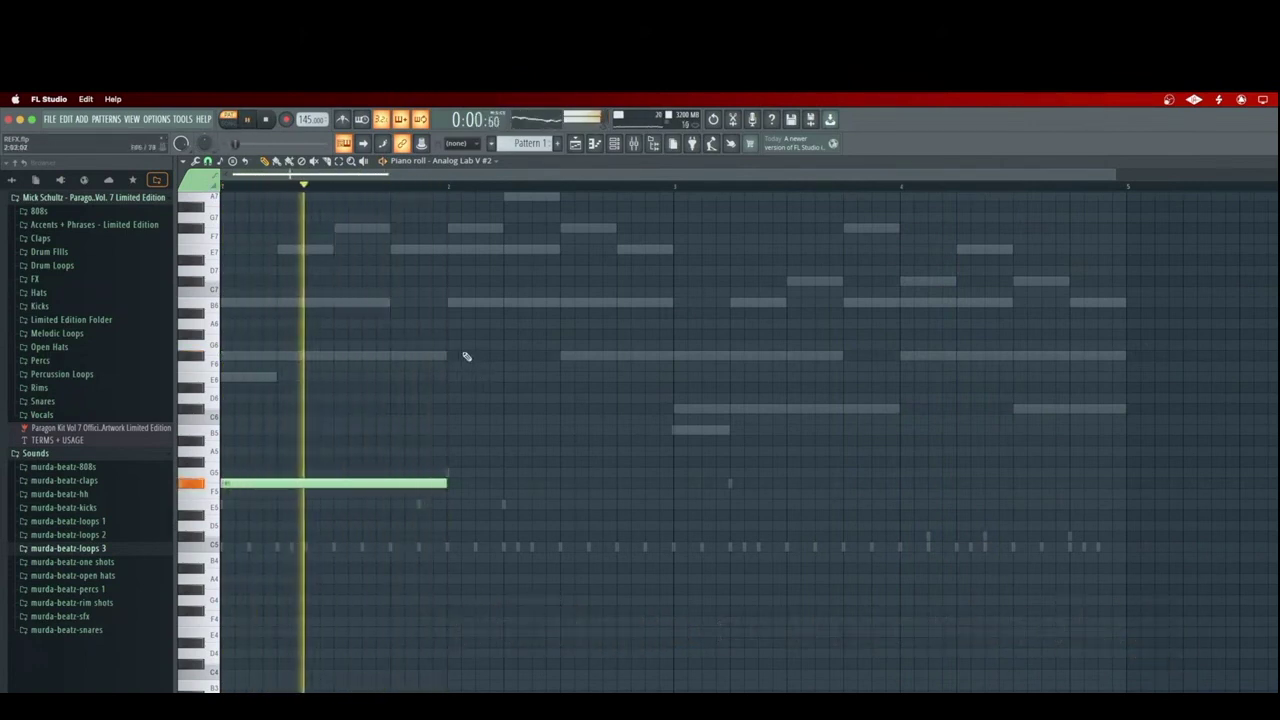
{"action": "left_click", "coordinate": [452, 302]}
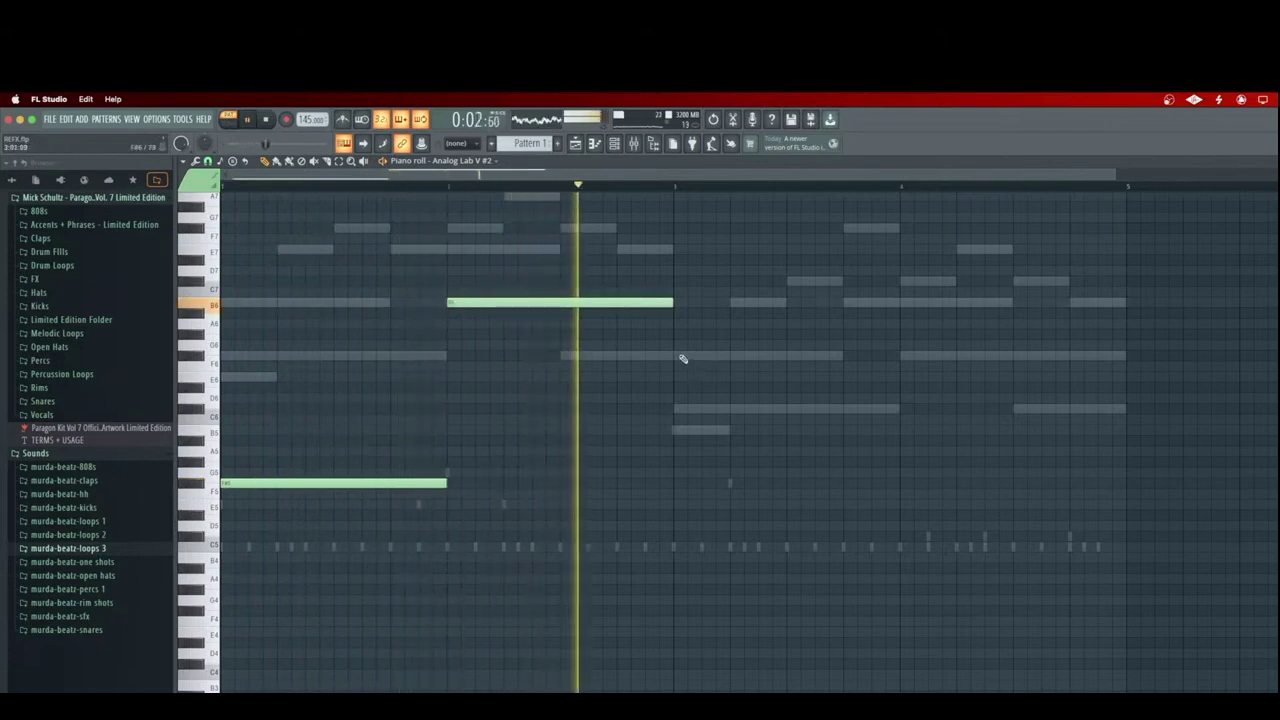
{"action": "left_click", "coordinate": [683, 357]}
{"action": "left_click", "coordinate": [908, 409]}
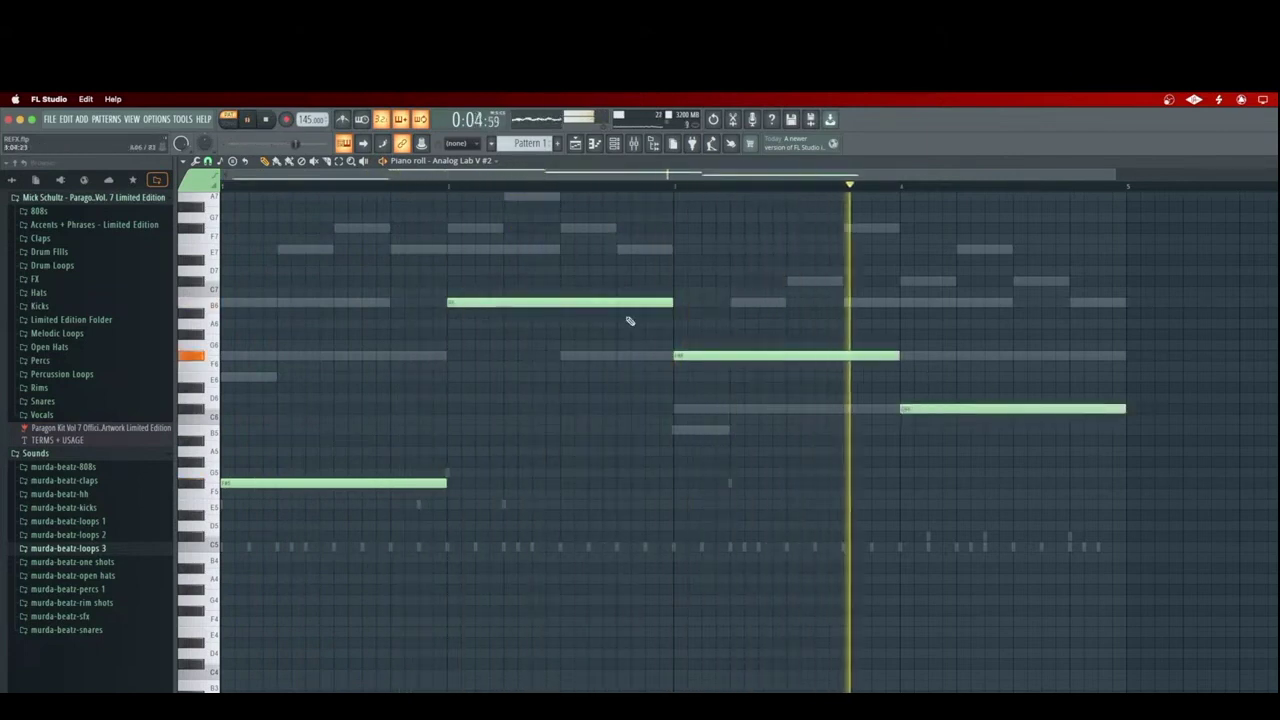
- Transpose the last three counter-melody notes down an octave and all four down a further octave, reaching F#4, B4, F#4 and C#4
{"action": "left_click_drag", "start_coordinate": [634, 244], "coordinate": [1066, 426]}
{"action": "key", "text": "ctrl+Down"}
{"action": "left_click", "coordinate": [917, 368], "text": "super"}
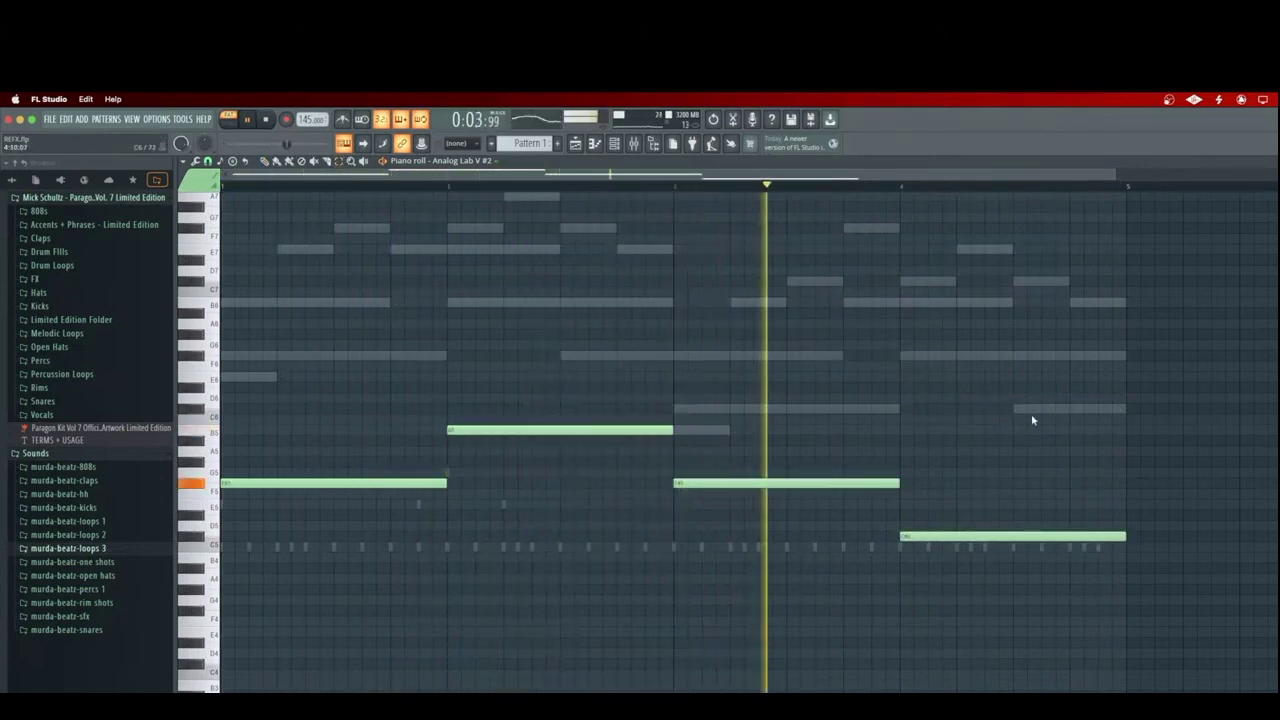
{"action": "key", "text": "ctrl+Down"}
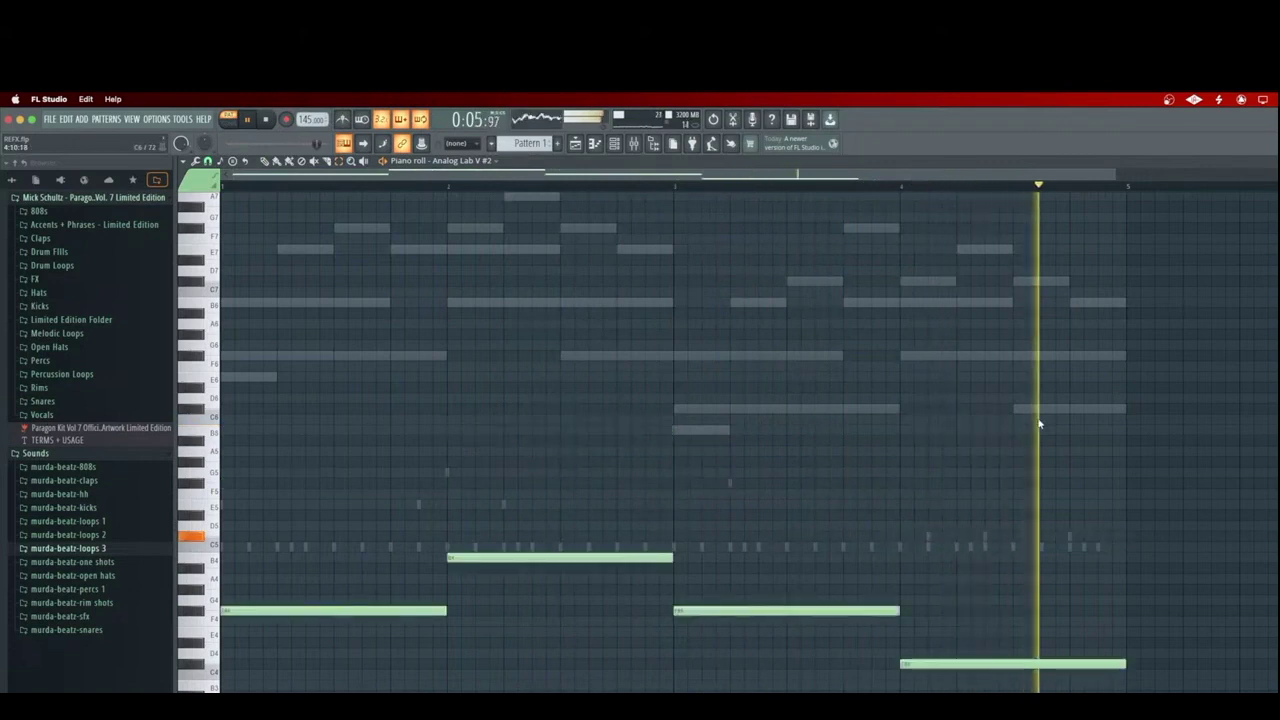
{"action": "key", "text": "Escape"}
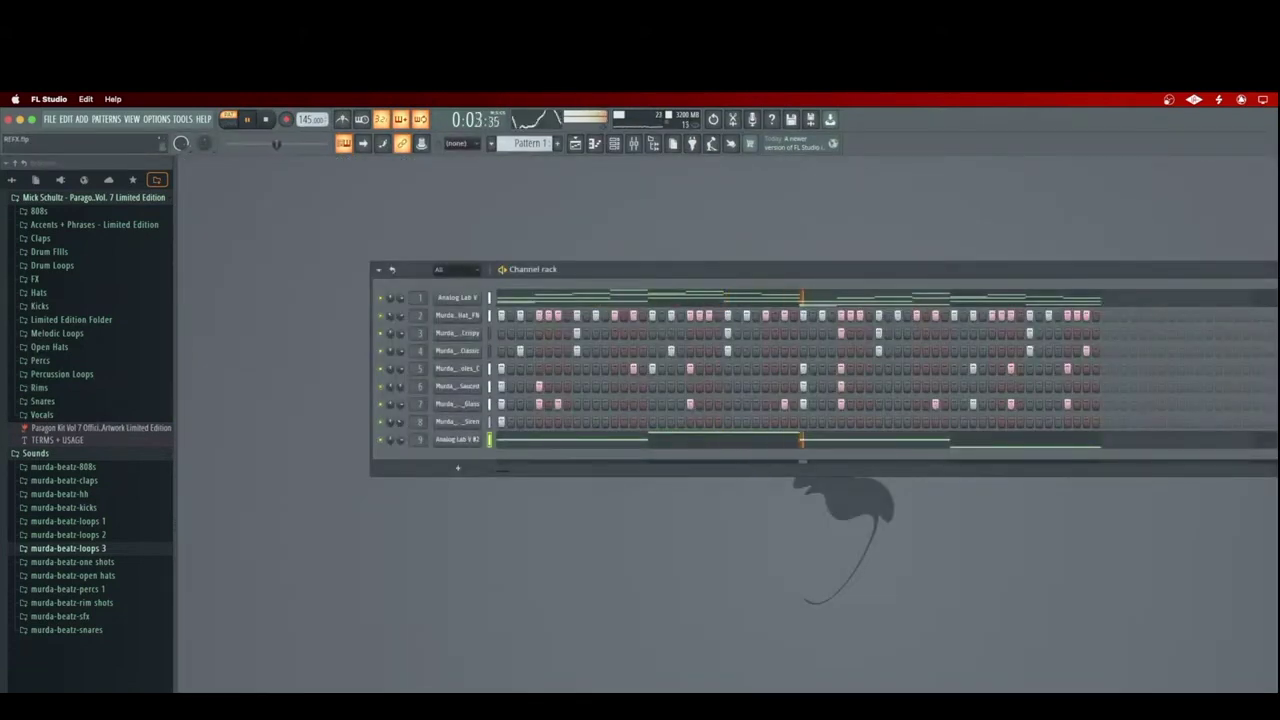
- Add two one-beat upper notes in bar 1 of Analog Lab V #2: F#6 on beat 2 and E6 on beat 4
{"action": "left_click", "coordinate": [875, 443]}
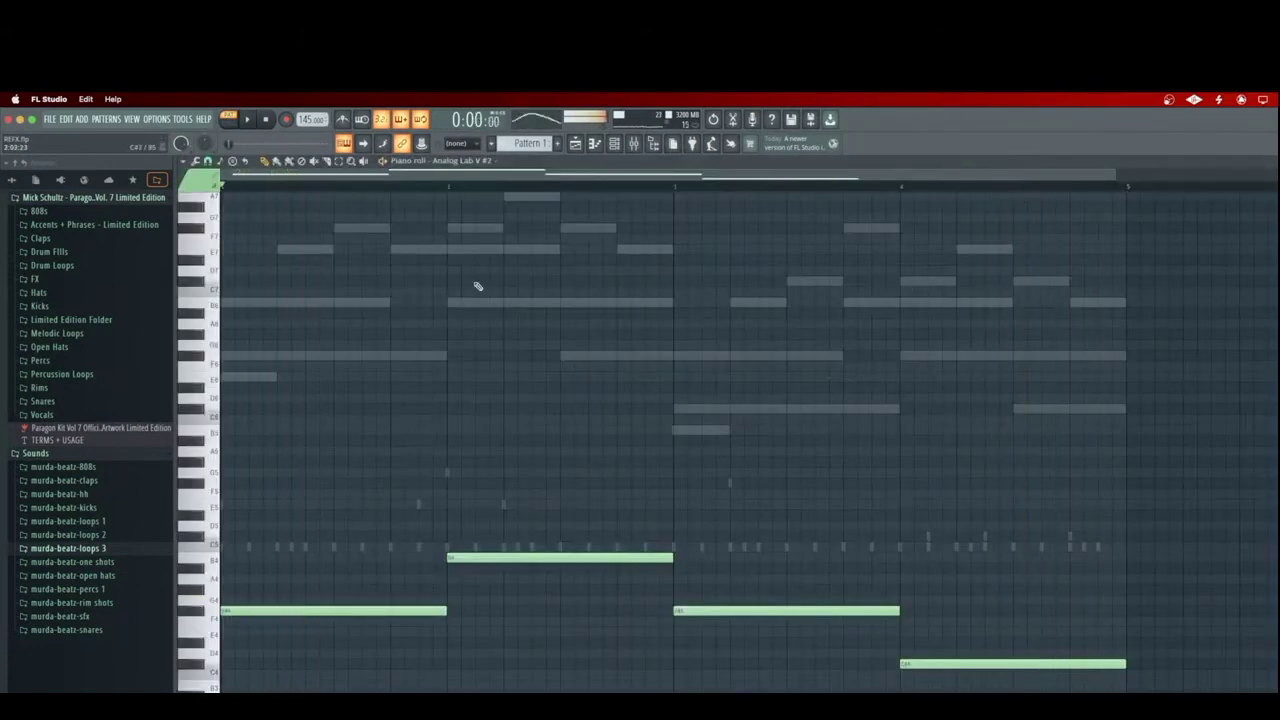
{"action": "left_click", "coordinate": [286, 249]}
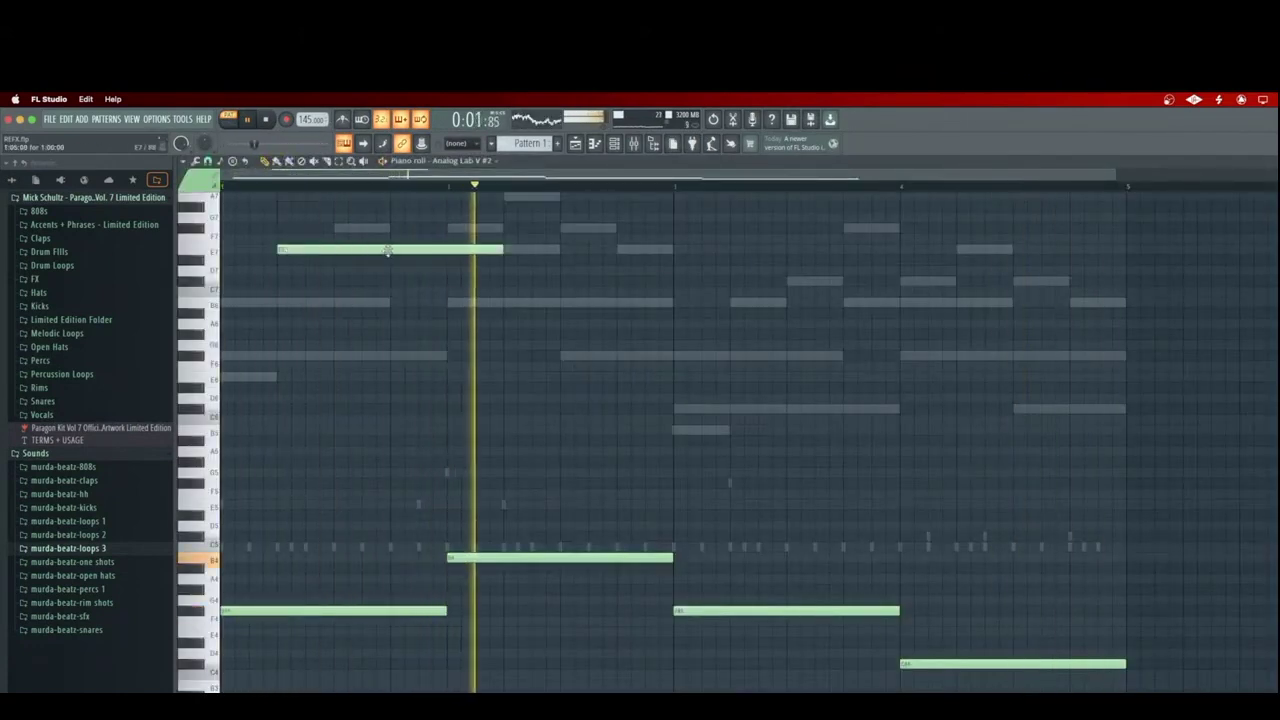
{"action": "left_click_drag", "start_coordinate": [503, 250], "coordinate": [317, 348]}
{"action": "key", "text": "space"}
{"action": "key", "text": "space"}
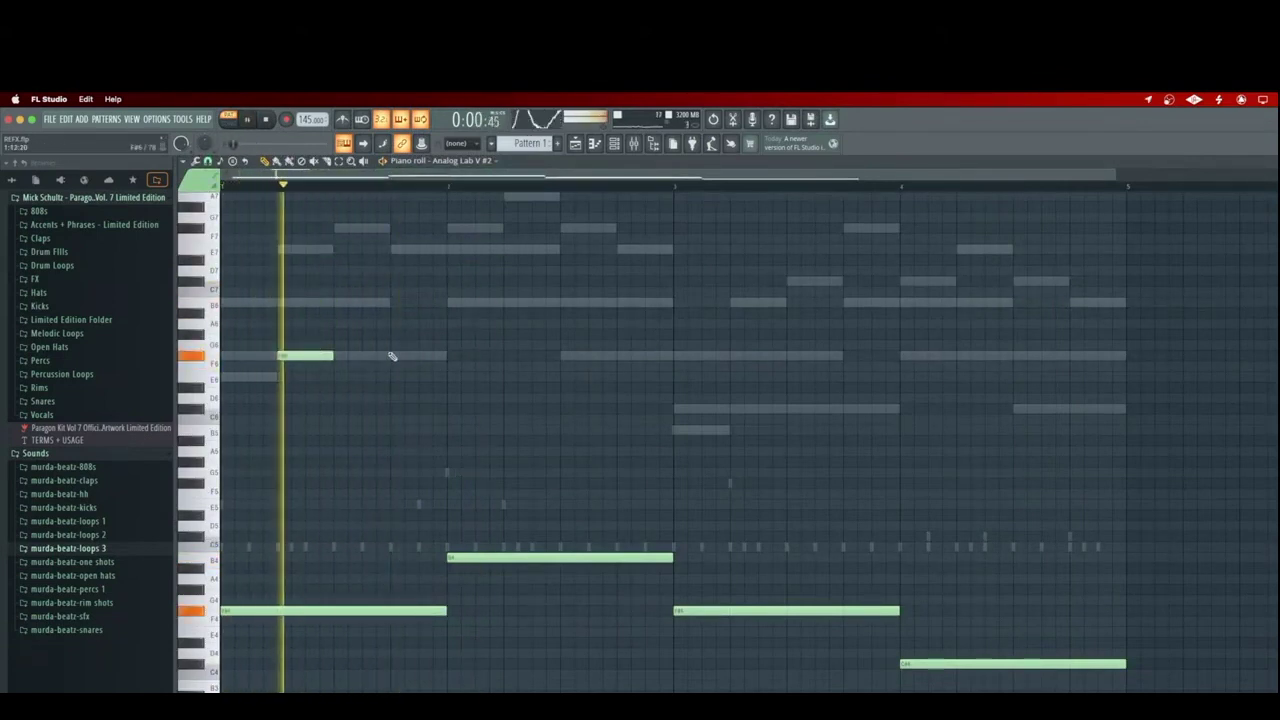
{"action": "left_click", "coordinate": [395, 250]}
{"action": "left_click_drag", "start_coordinate": [413, 249], "coordinate": [413, 385]}
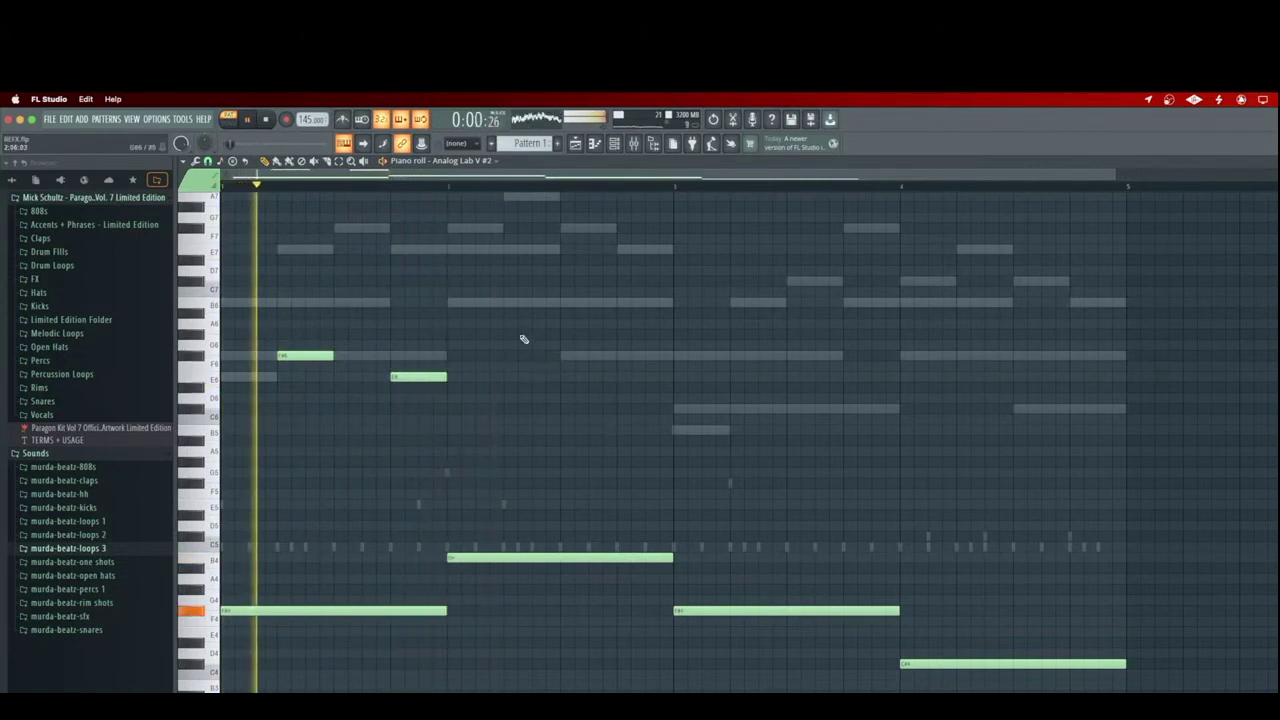
{"action": "left_click", "coordinate": [512, 303]}
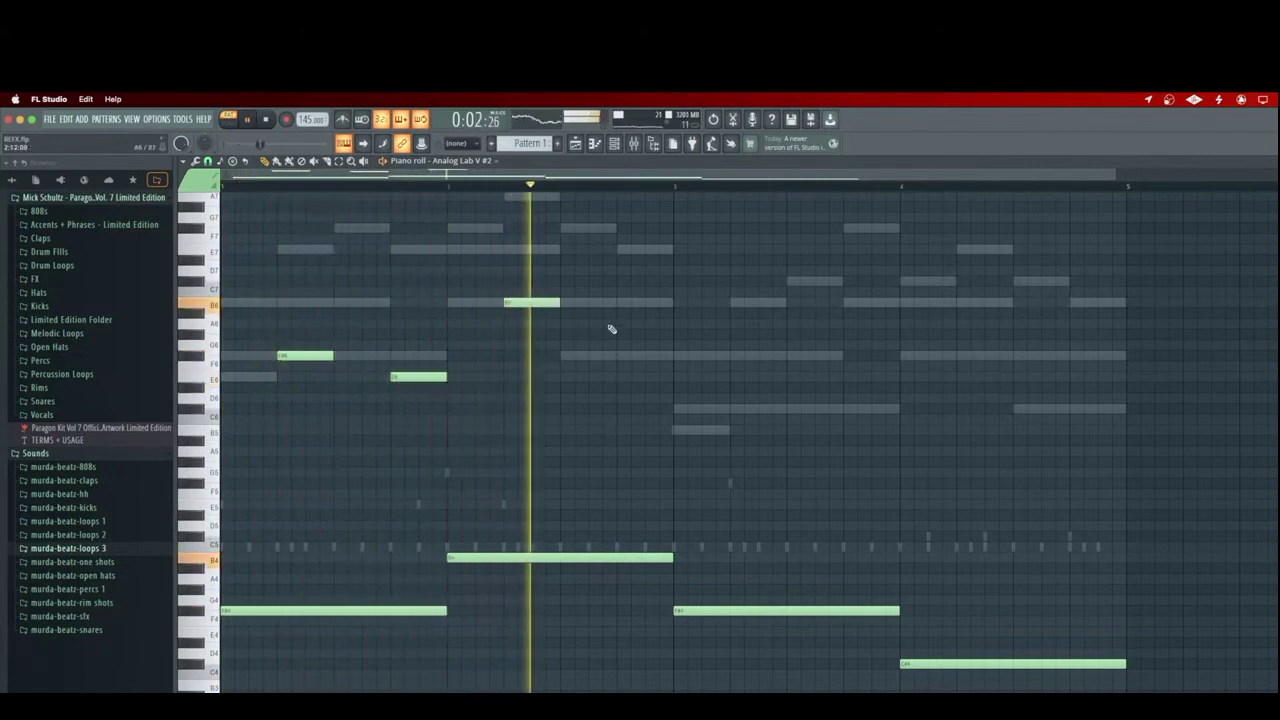
{"action": "left_click", "coordinate": [630, 357]}
{"action": "right_click", "coordinate": [651, 358]}
{"action": "right_click", "coordinate": [540, 300]}
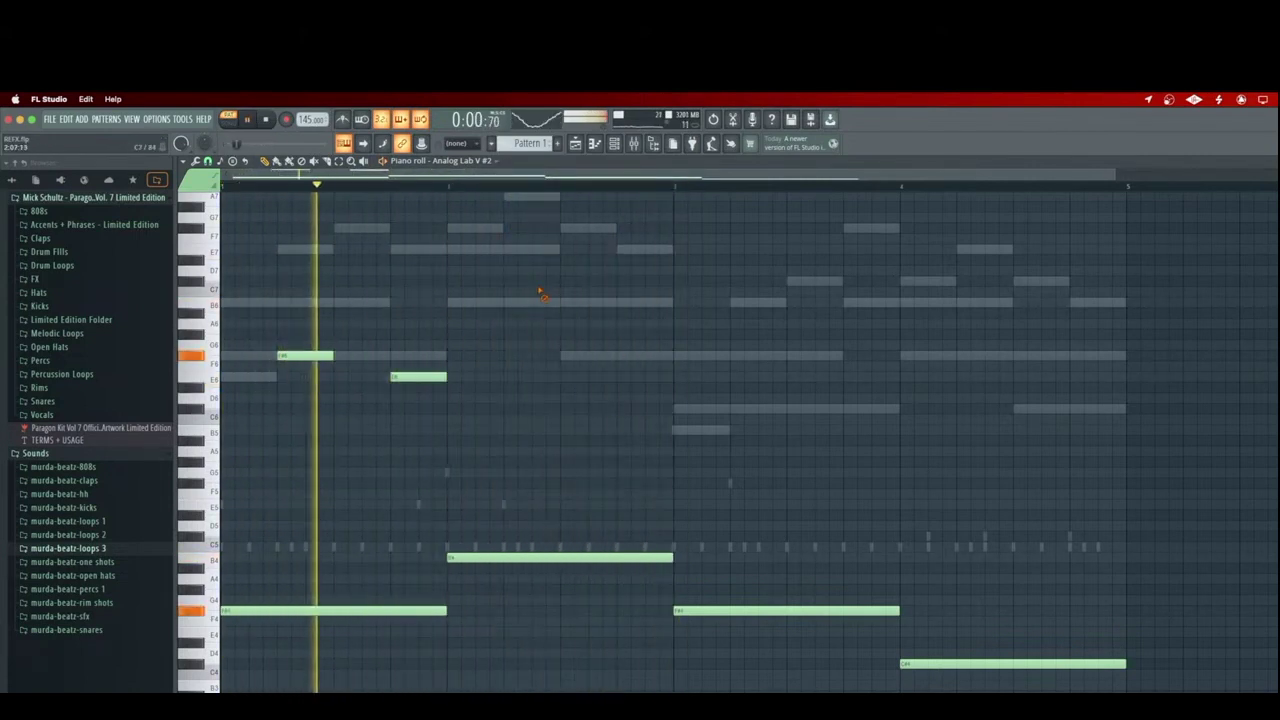
- Move the E6 note to beat 3, extend it to bar 2's last beat, and add a one-beat B5 note there
{"action": "left_click_drag", "start_coordinate": [405, 377], "coordinate": [349, 380]}
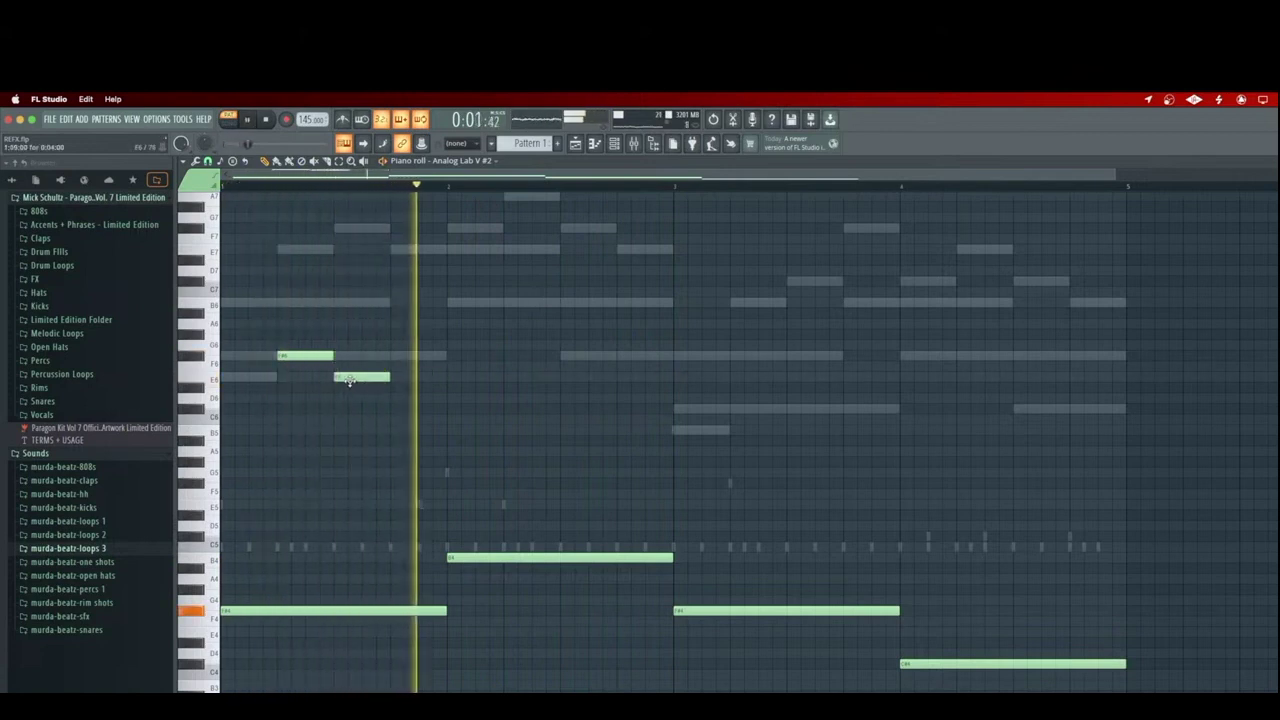
{"action": "left_click_drag", "start_coordinate": [390, 378], "coordinate": [560, 378]}
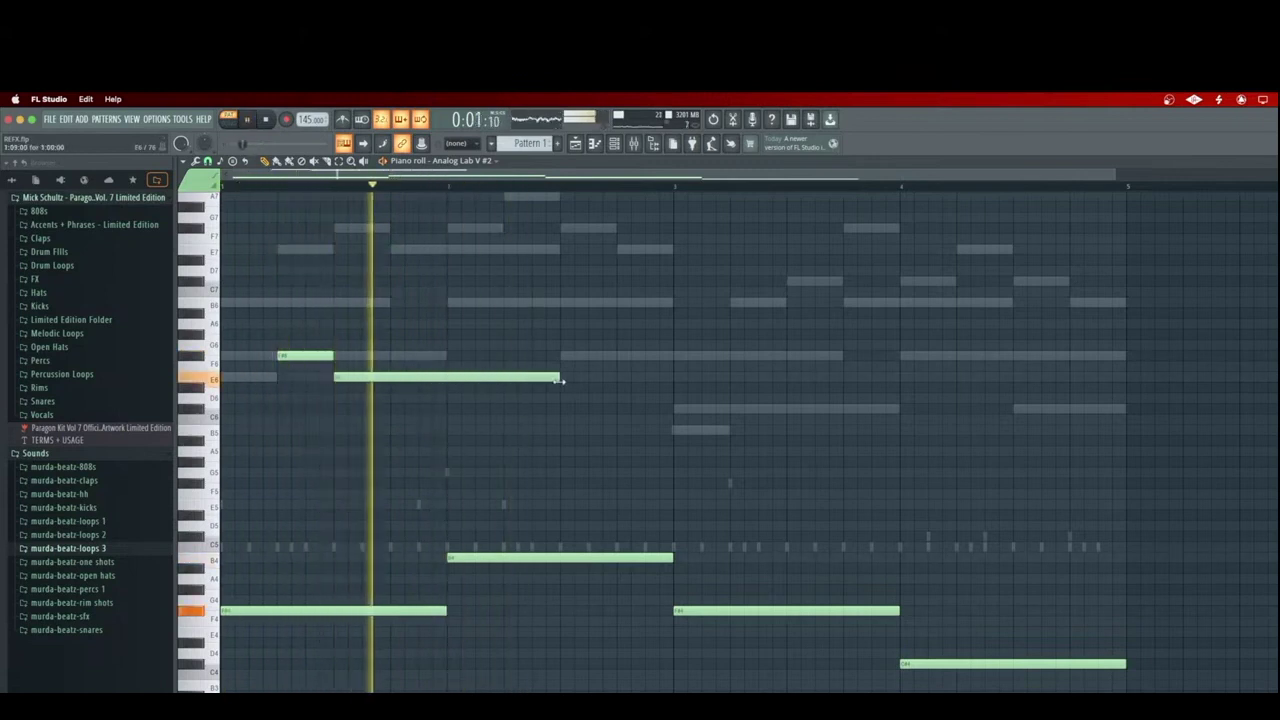
{"action": "left_click", "coordinate": [625, 430]}
{"action": "left_click_drag", "start_coordinate": [560, 378], "coordinate": [617, 378]}
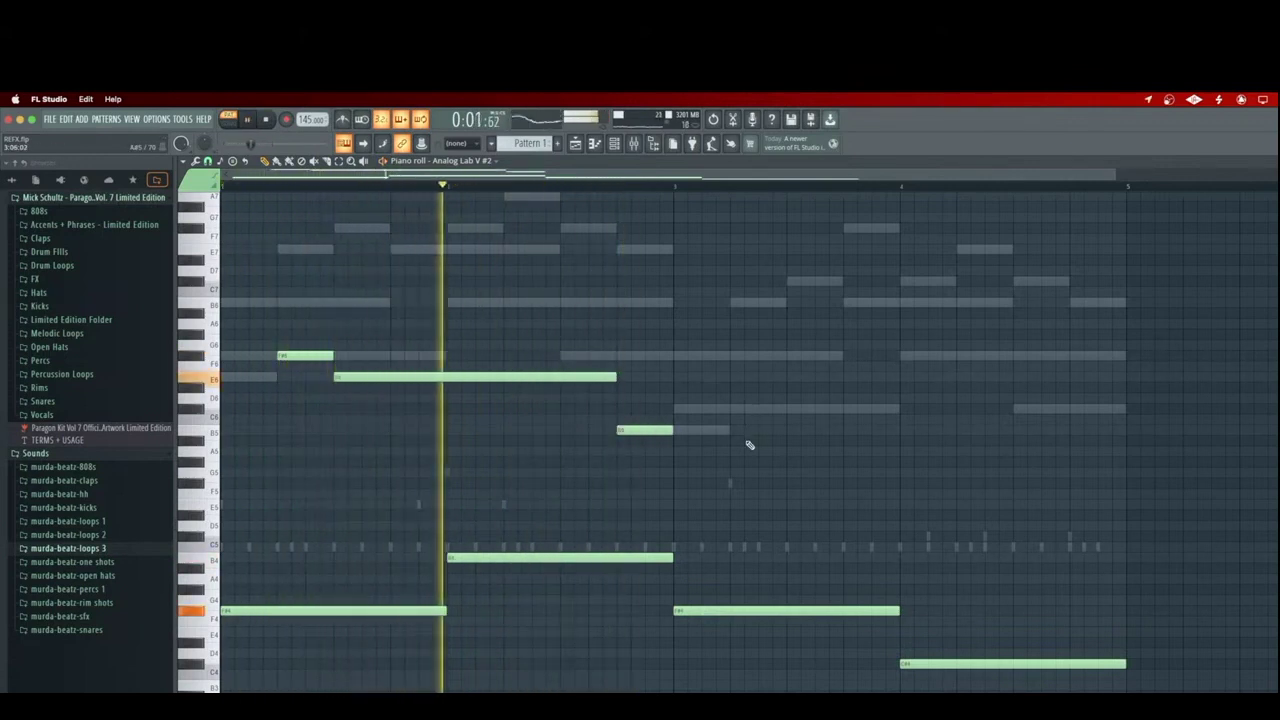
- Add a one-bar D6 note across bar 3 and play the transition from the last beat of bar 2
{"action": "left_click", "coordinate": [677, 408]}
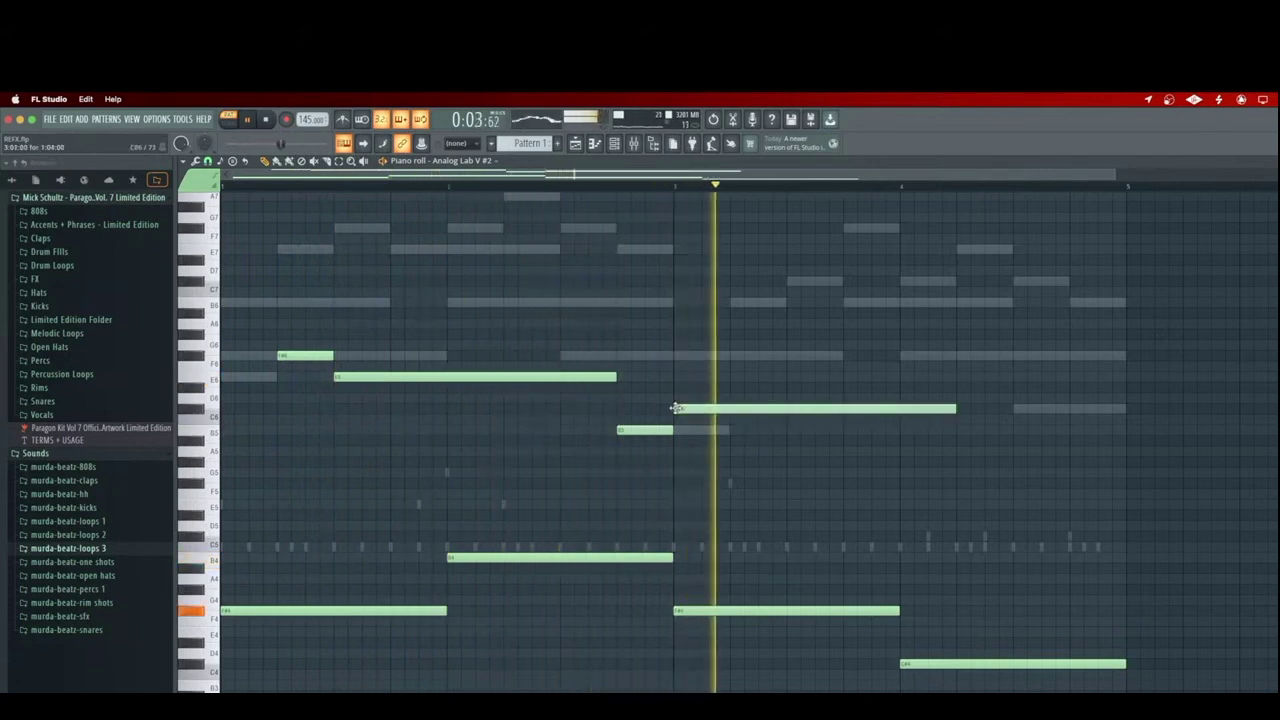
{"action": "left_click_drag", "start_coordinate": [956, 409], "coordinate": [902, 410]}
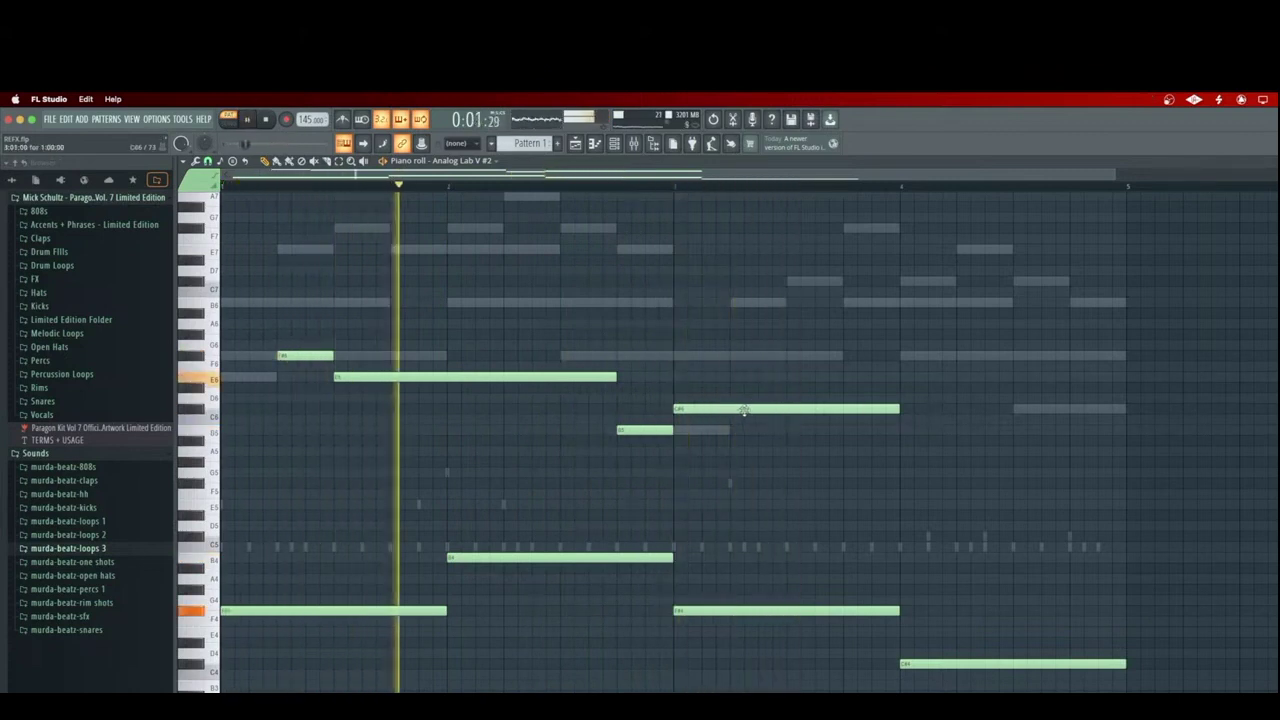
{"action": "mouse_move", "coordinate": [744, 410]}
{"action": "left_mouse_down"}
{"action": "mouse_move", "coordinate": [744, 387]}
{"action": "mouse_move", "coordinate": [743, 398]}
{"action": "left_mouse_up"}
{"action": "left_click", "coordinate": [680, 188]}
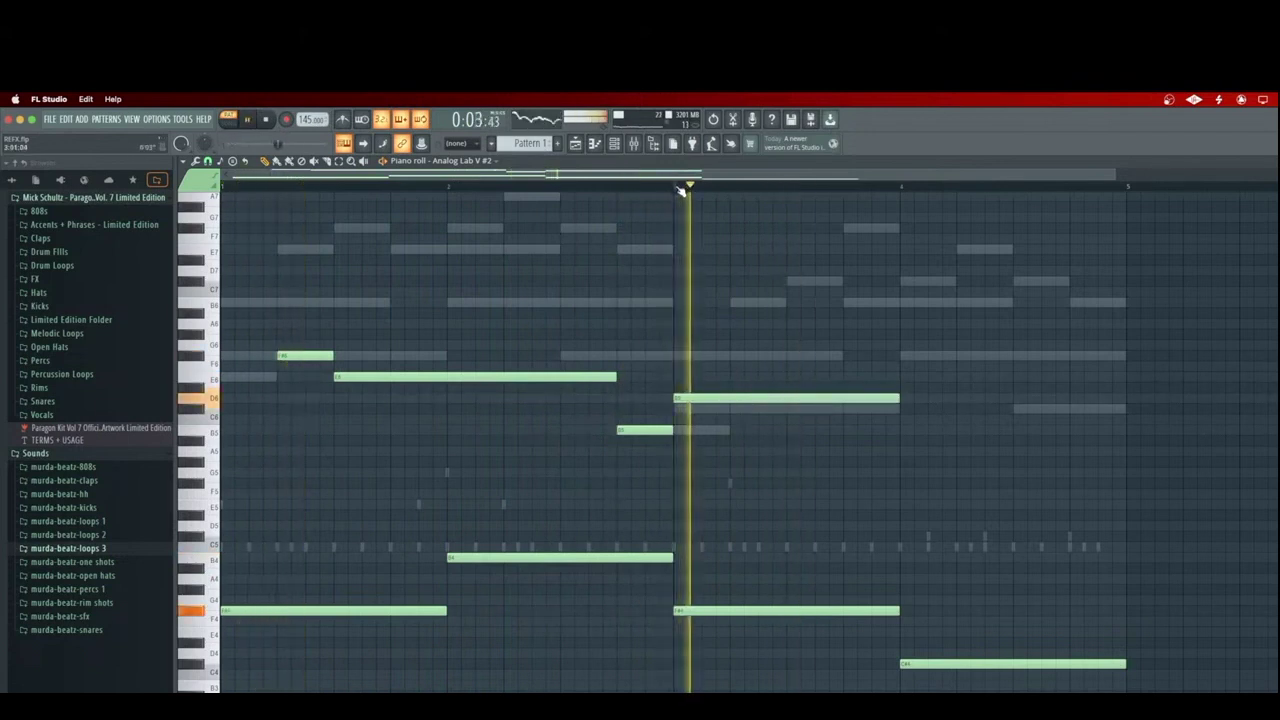
{"action": "left_click", "coordinate": [680, 188]}
{"action": "left_click", "coordinate": [617, 189]}
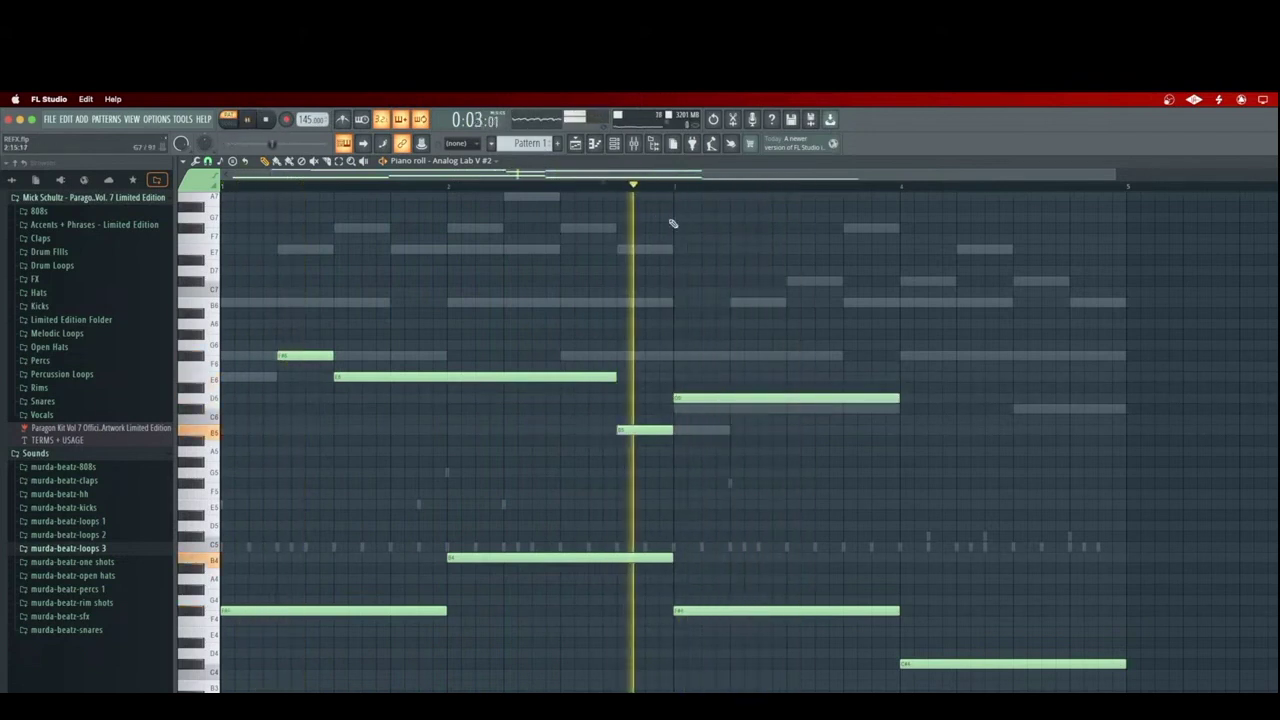
{"action": "key", "text": "space"}
{"action": "key", "text": "space"}
- Add a one-bar upper note across bar 4 of the counter melody and lower it to G5
{"action": "left_click", "coordinate": [905, 410]}
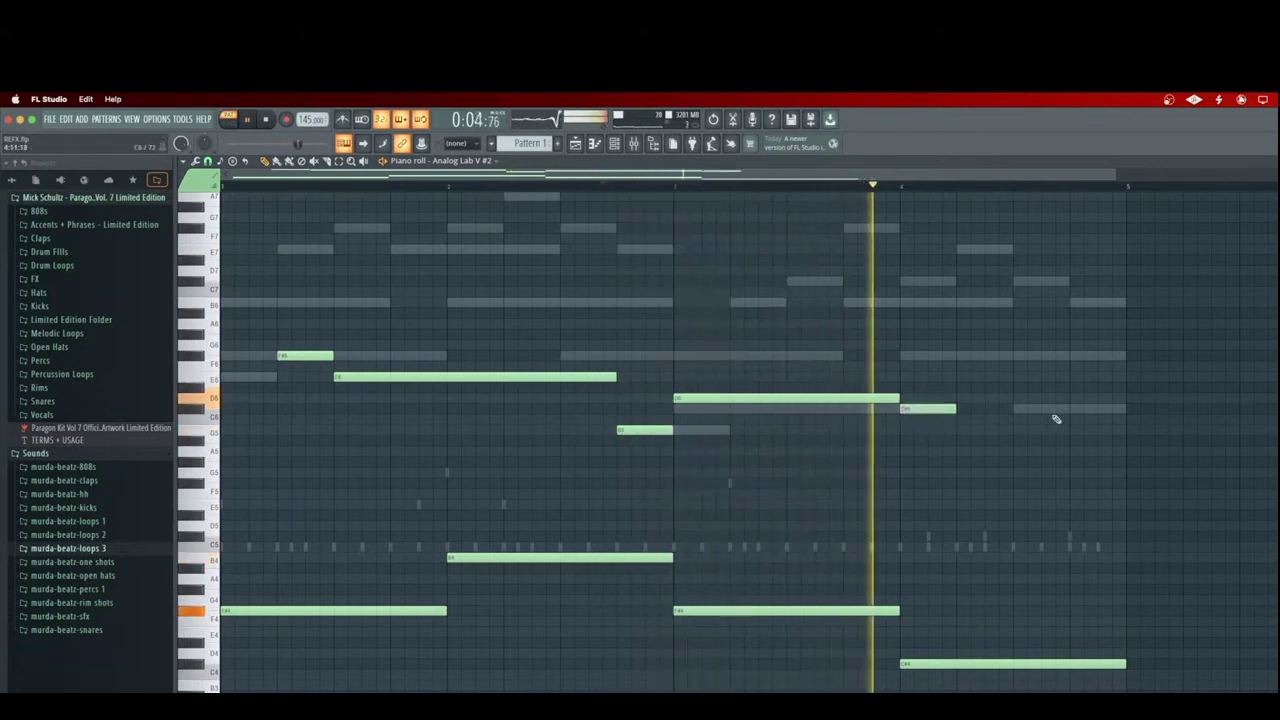
{"action": "key", "text": "space"}
{"action": "key", "text": "space"}
{"action": "left_click_drag", "start_coordinate": [958, 410], "coordinate": [1126, 416]}
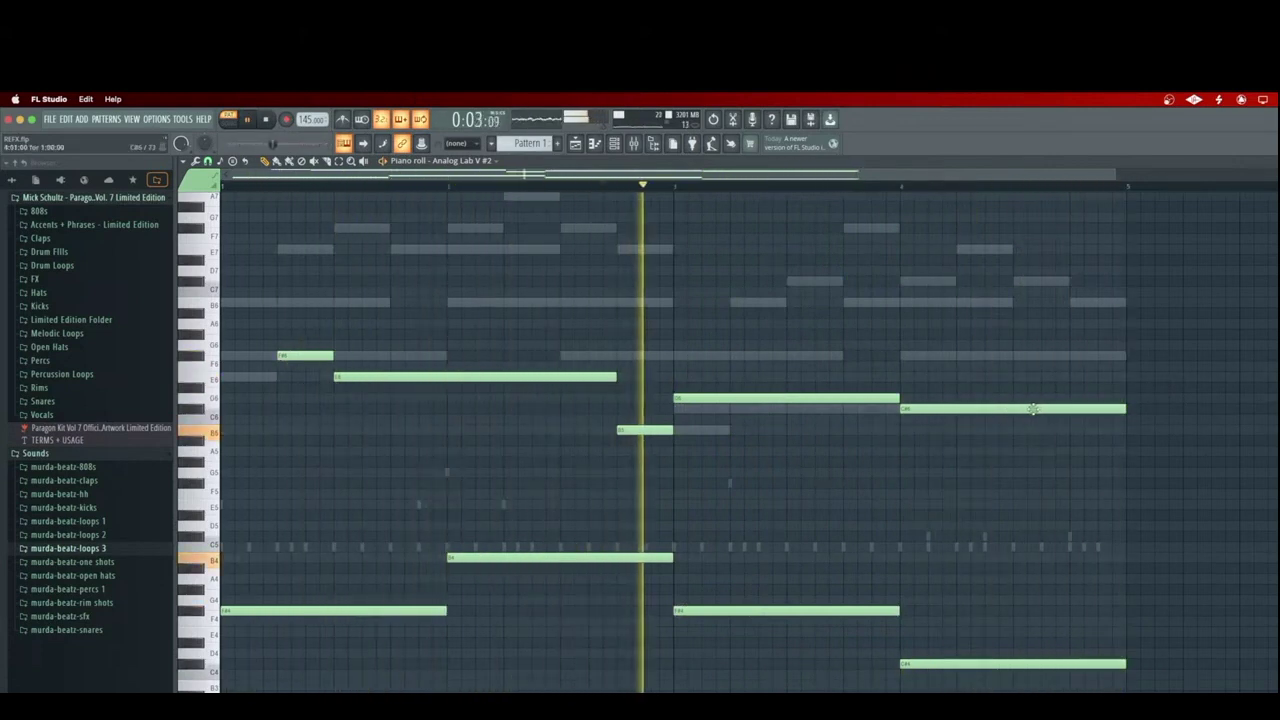
{"action": "left_click_drag", "start_coordinate": [1042, 409], "coordinate": [1037, 462]}
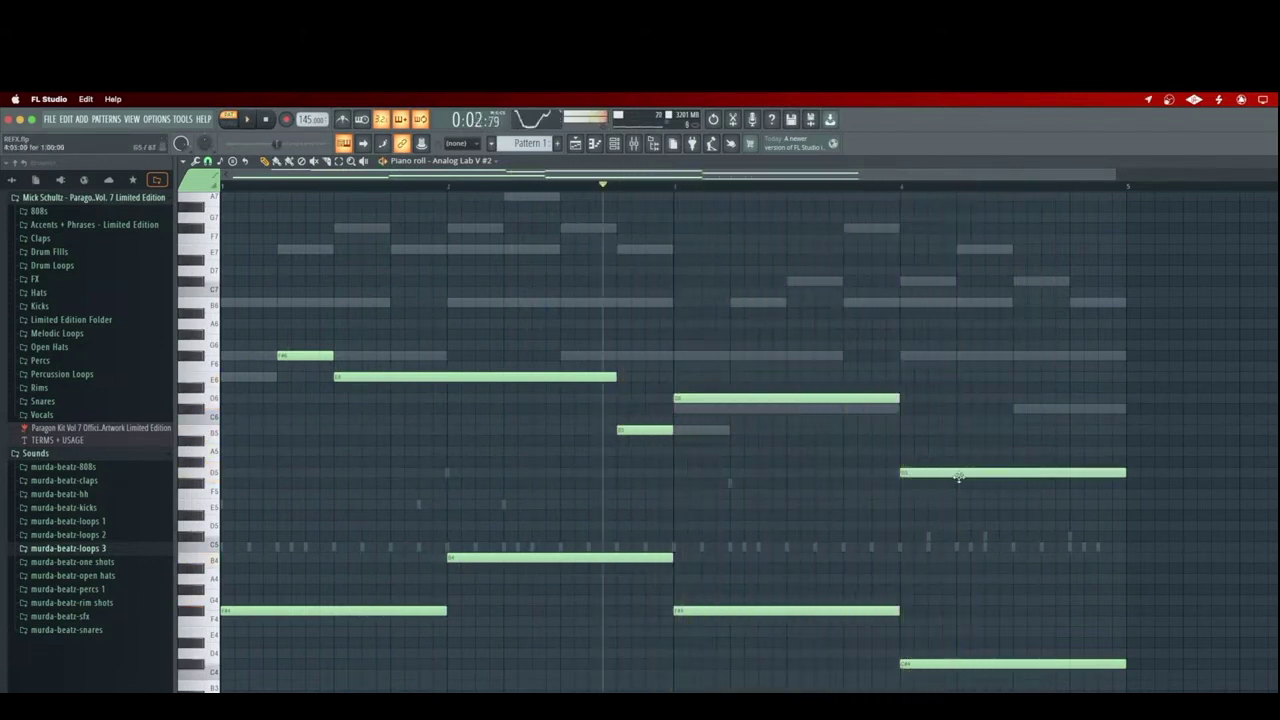
- Lower the upper bar 4 note to F#5, raise it to C#6, and play the pattern
{"action": "mouse_move", "coordinate": [960, 474]}
{"action": "left_mouse_down"}
{"action": "mouse_move", "coordinate": [957, 490]}
{"action": "mouse_move", "coordinate": [957, 478]}
{"action": "left_mouse_up"}
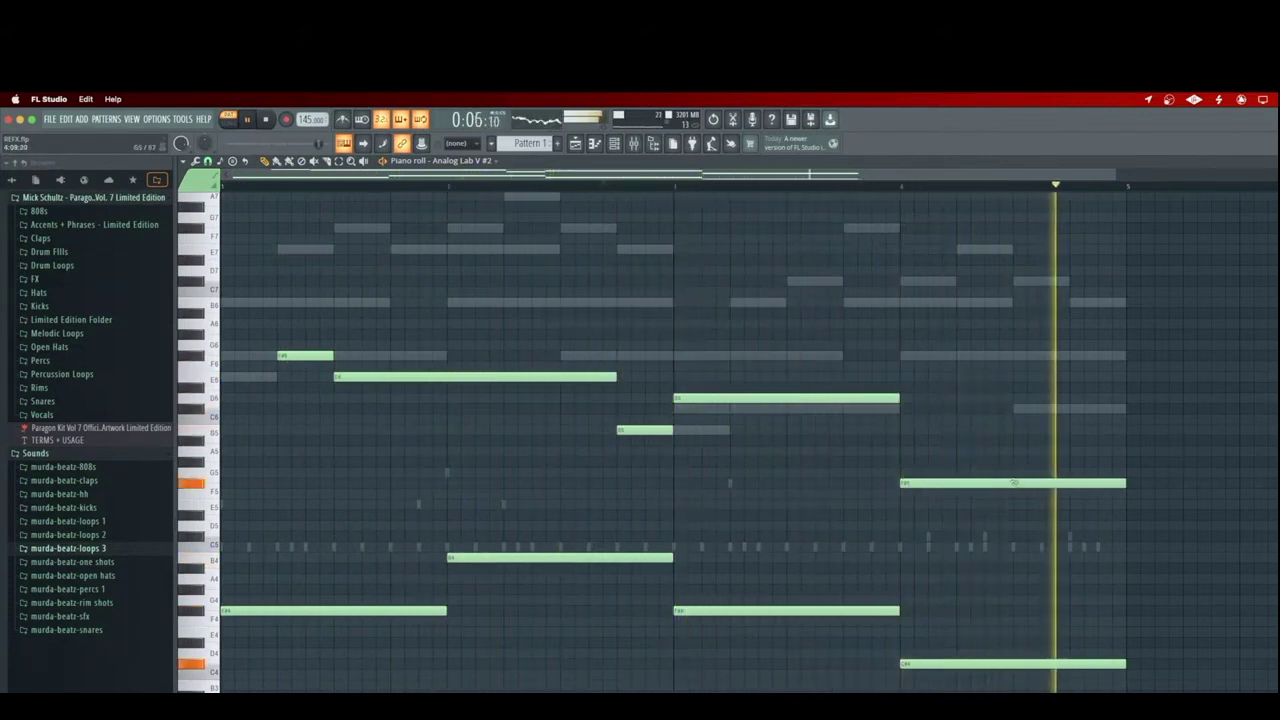
{"action": "left_click_drag", "start_coordinate": [1004, 483], "coordinate": [1000, 409]}
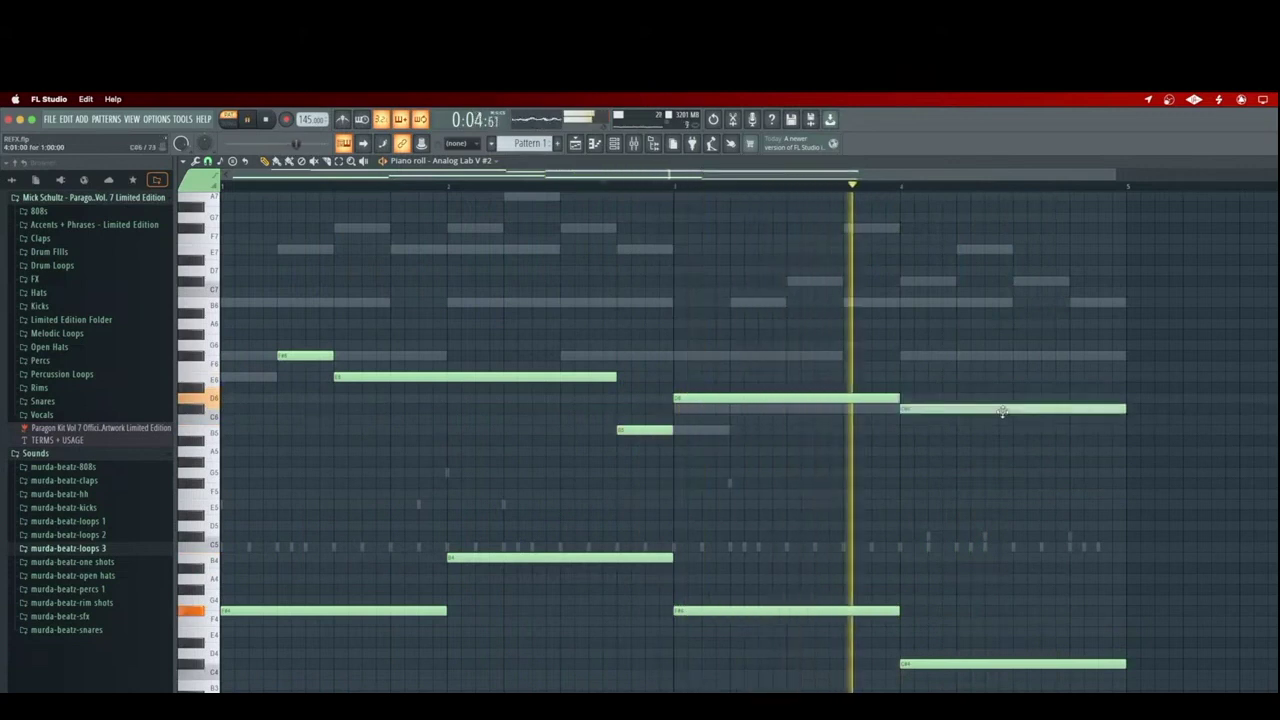
{"action": "key", "text": "space"}
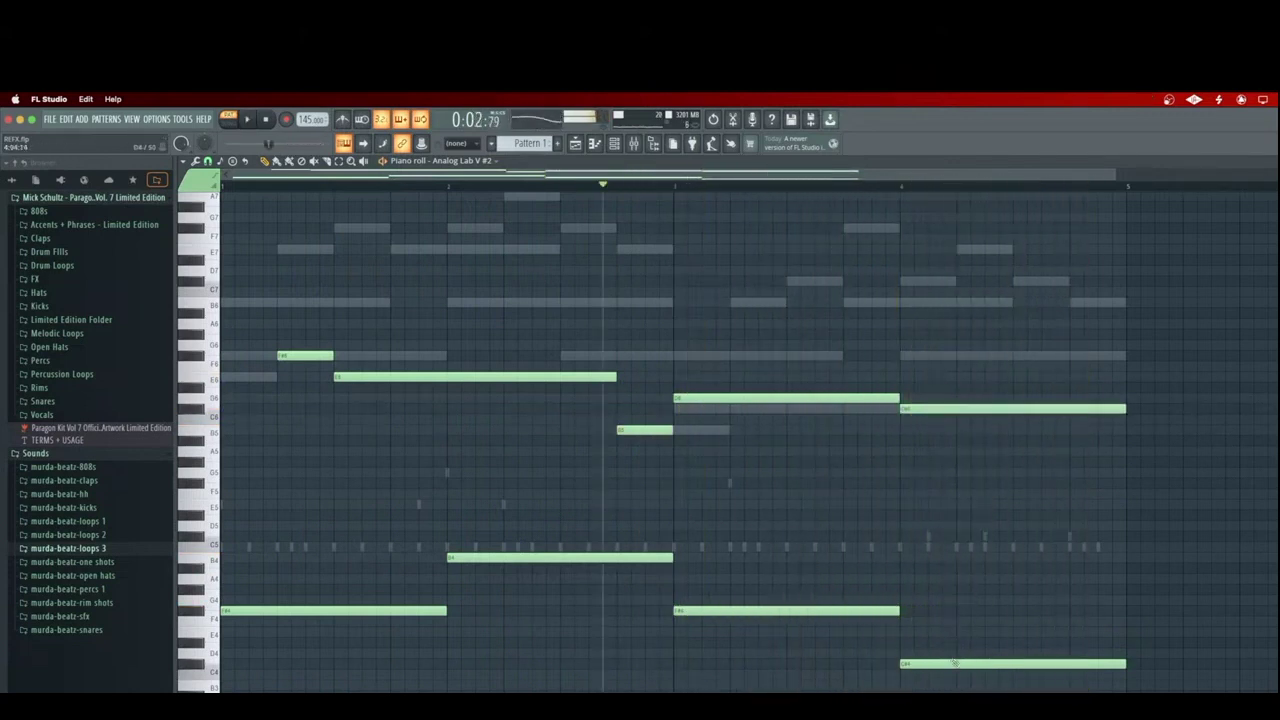
- Replace the C#6 note in bar 4 with a one-bar F#6 note and replay the pattern from the start
{"action": "mouse_move", "coordinate": [915, 374]}
{"action": "left_mouse_down"}
{"action": "mouse_move", "coordinate": [907, 353]}
{"action": "mouse_move", "coordinate": [908, 364]}
{"action": "left_mouse_up"}
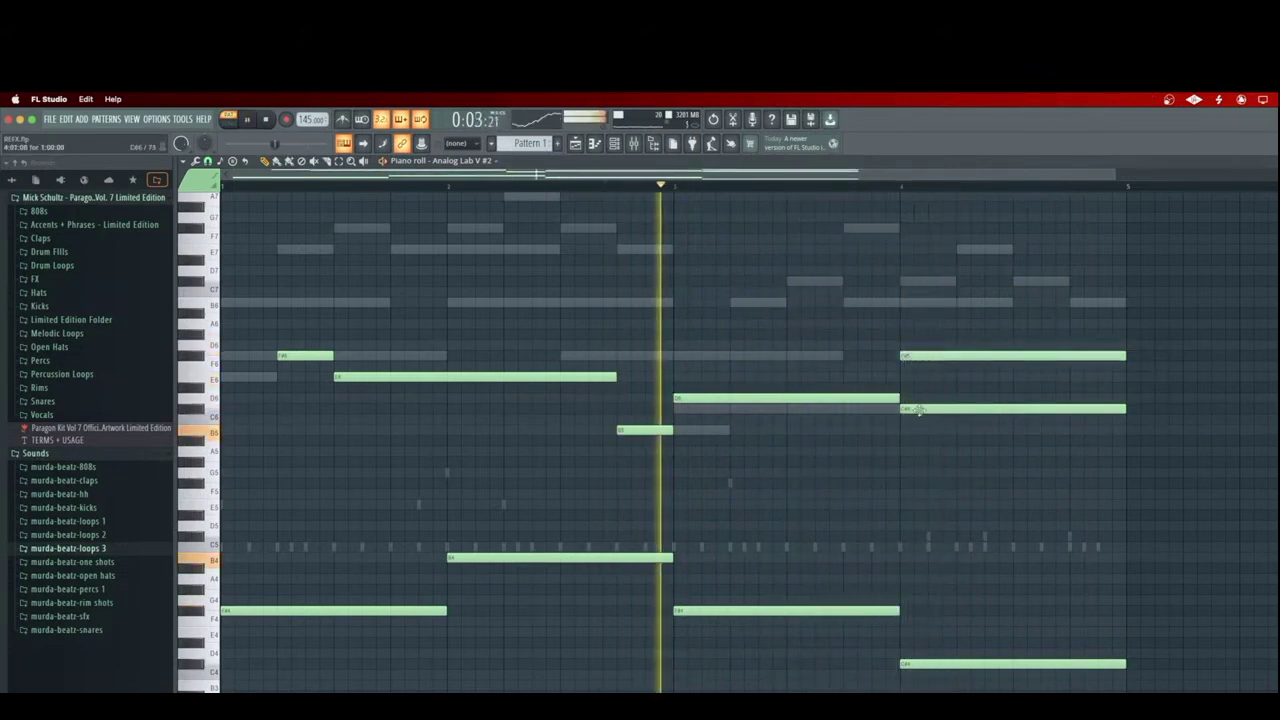
{"action": "right_click", "coordinate": [910, 409]}
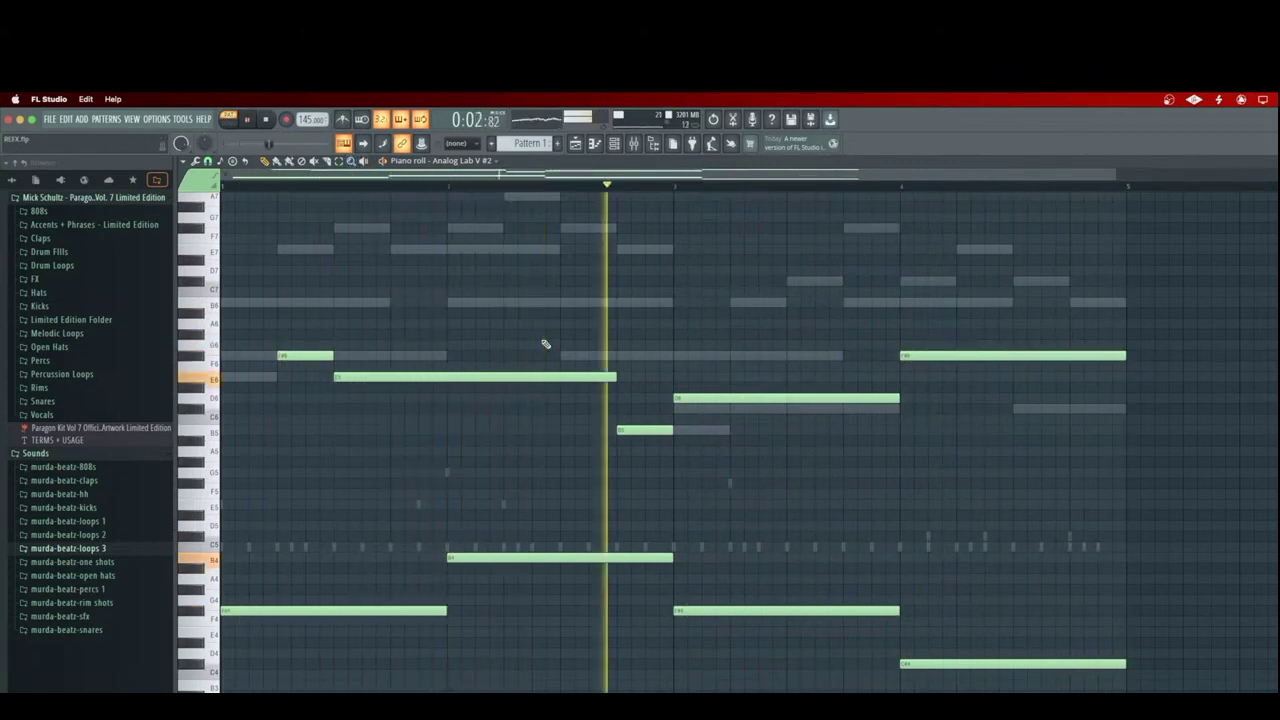
{"action": "left_click", "coordinate": [268, 119]}
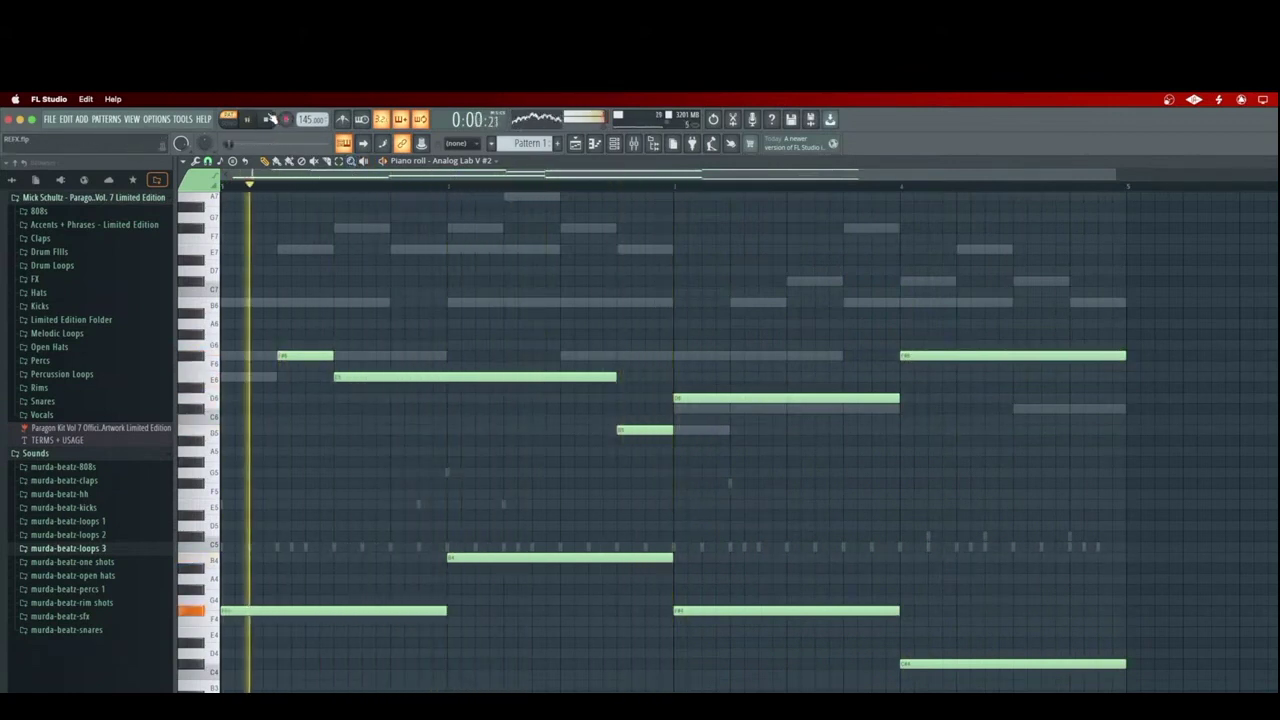
{"action": "key", "text": "space"}
{"action": "key", "text": "space"}
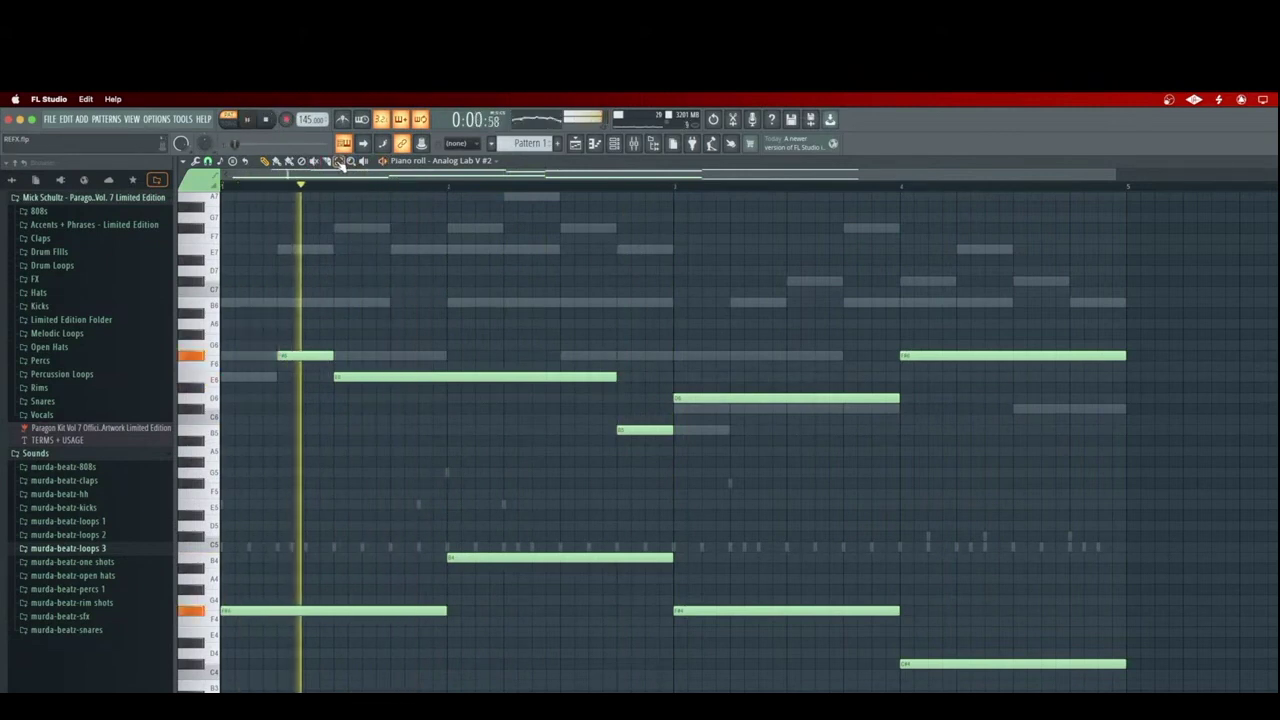
- Select the five upper notes of the counter melody and randomize their volume levels by 9%
{"action": "left_click_drag", "start_coordinate": [1086, 305], "coordinate": [318, 473]}
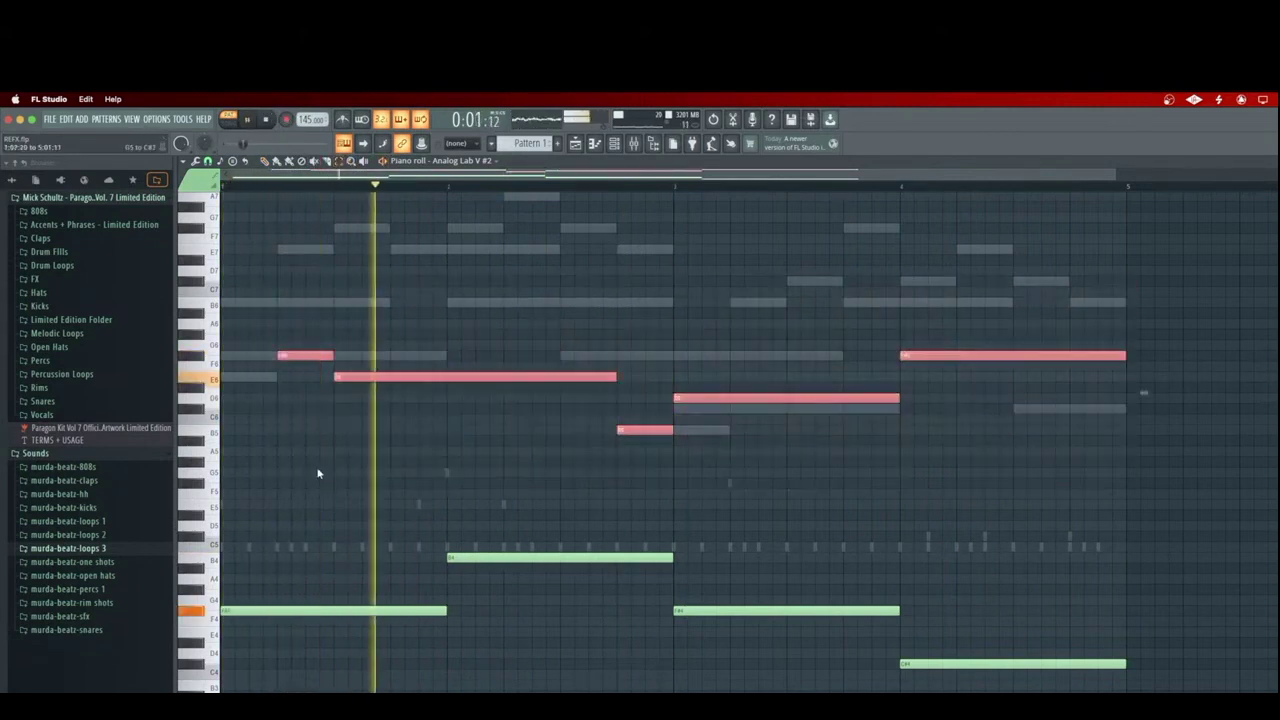
{"action": "key", "text": "alt+r"}
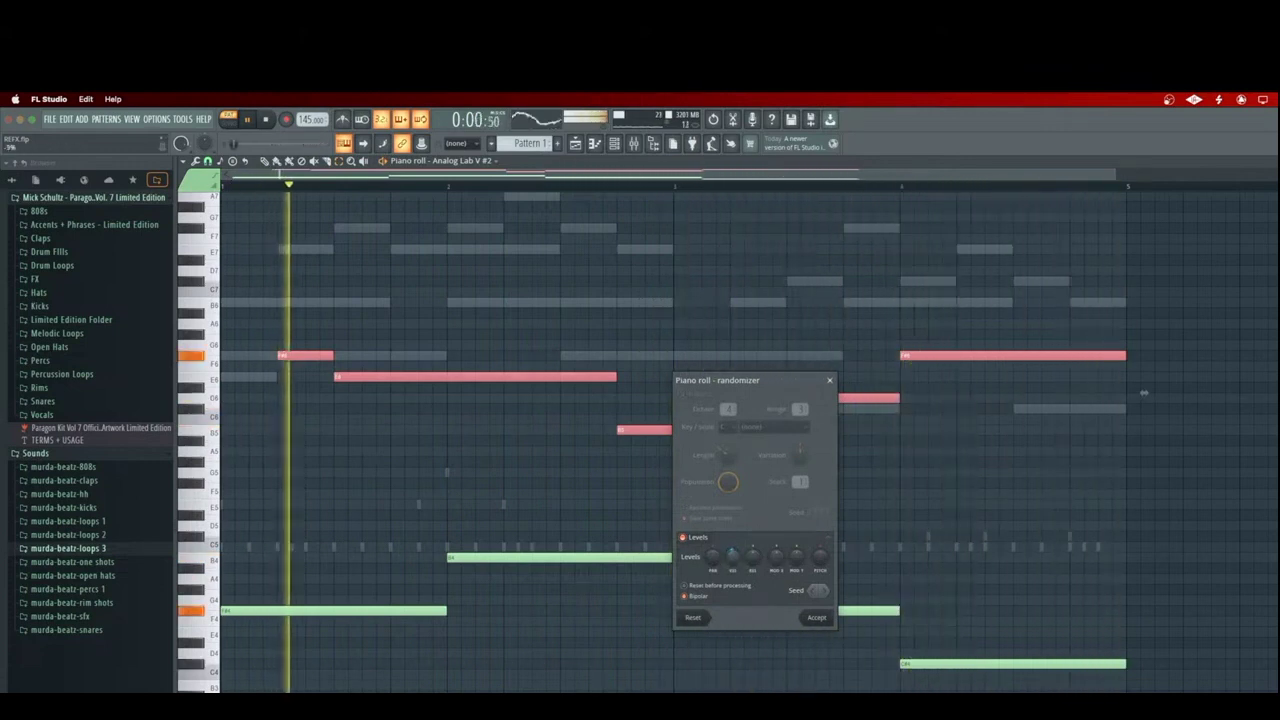
{"action": "left_click_drag", "start_coordinate": [734, 556], "coordinate": [734, 534]}
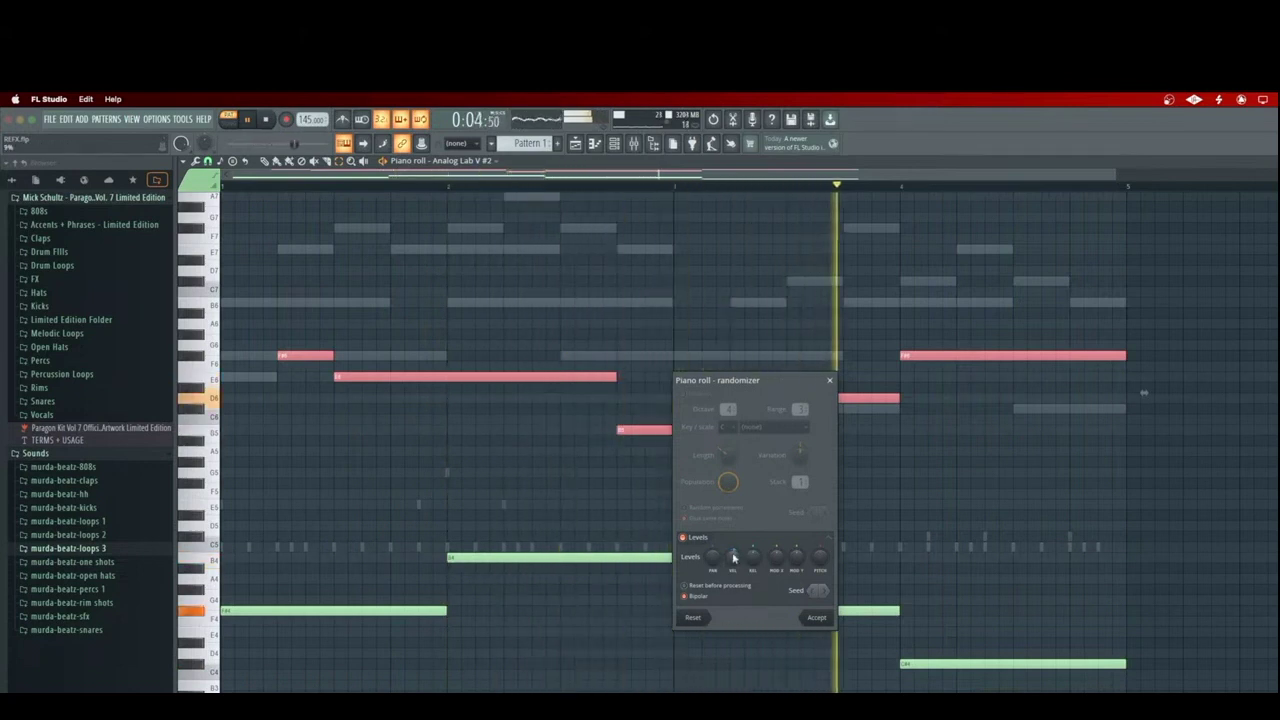
{"action": "left_click", "coordinate": [829, 619]}
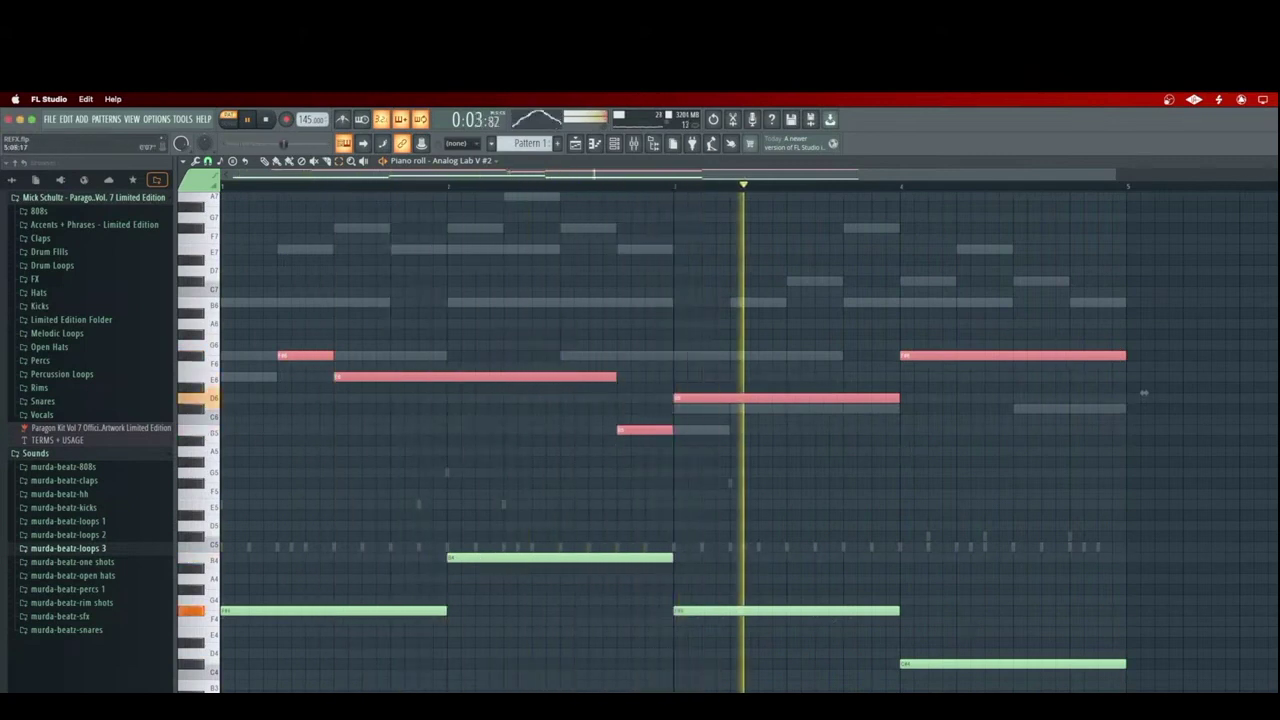
{"action": "key", "text": "Escape"}
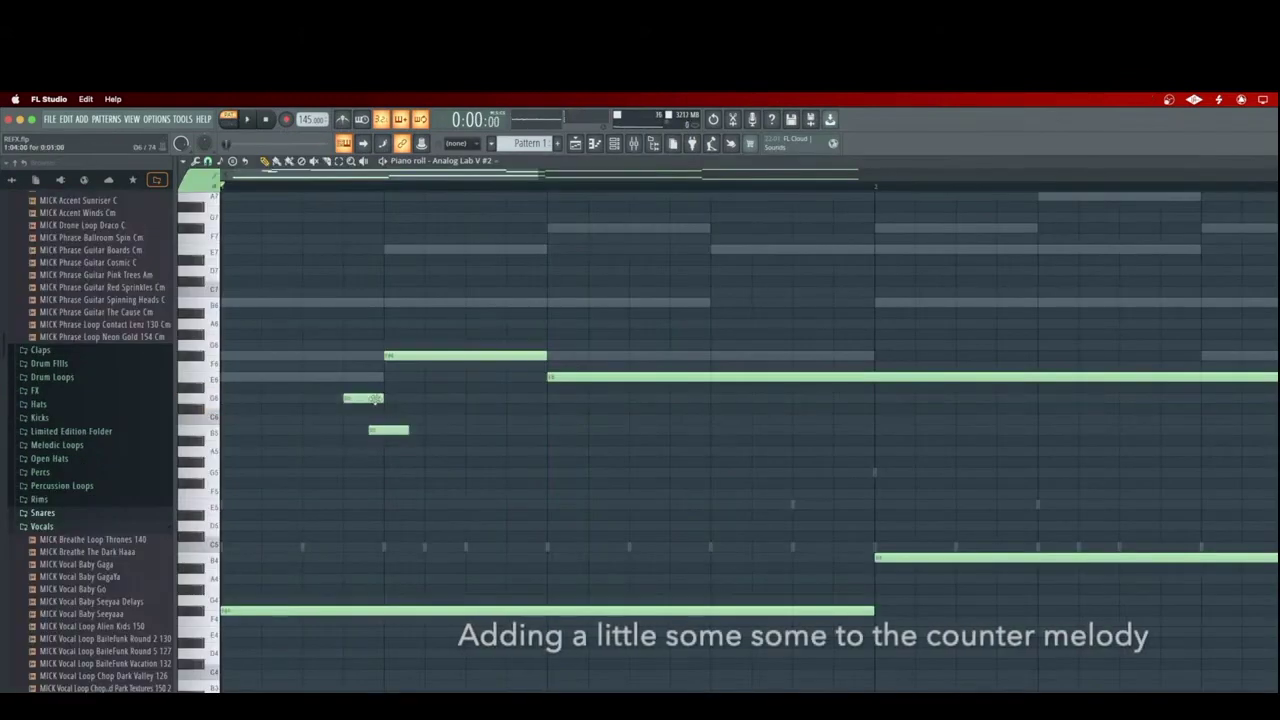
- Shift the short D6 note to just before beat 2, raise it to E6, and shorten both it and the B5 note
{"action": "left_click_drag", "start_coordinate": [369, 407], "coordinate": [401, 407]}
{"action": "key", "text": "space"}
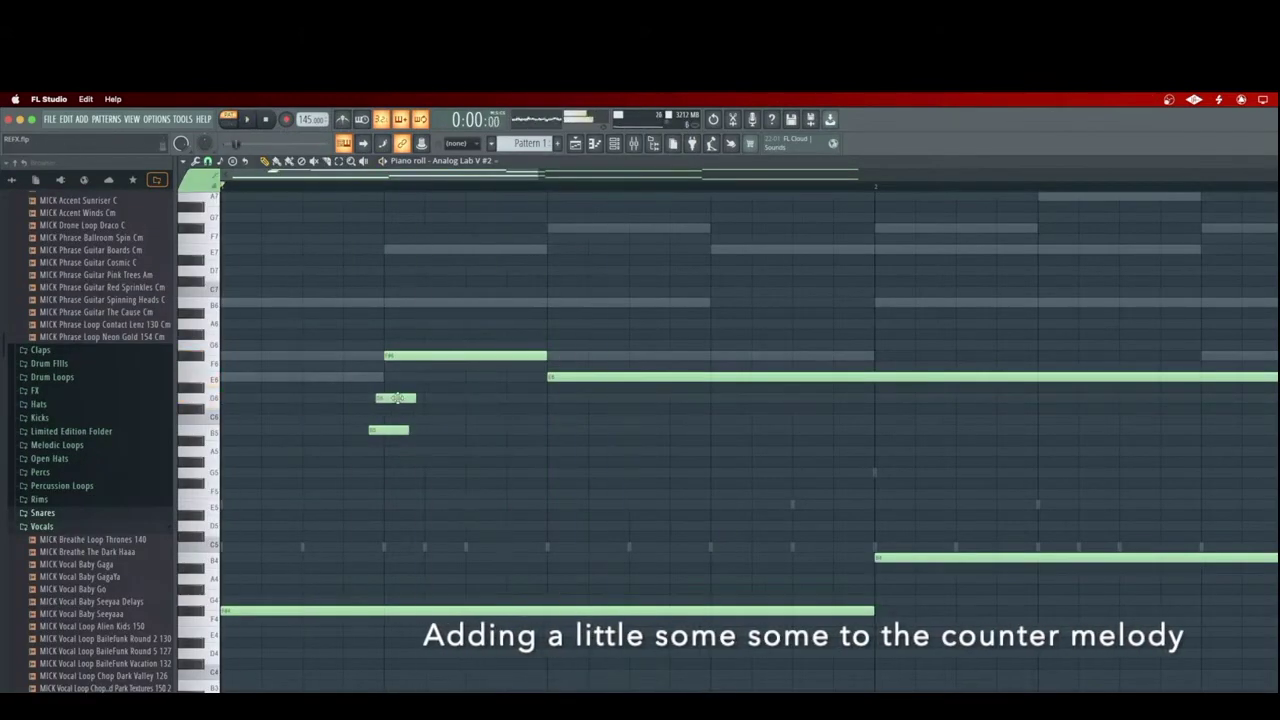
{"action": "key", "text": "space"}
{"action": "left_click_drag", "start_coordinate": [397, 399], "coordinate": [397, 376]}
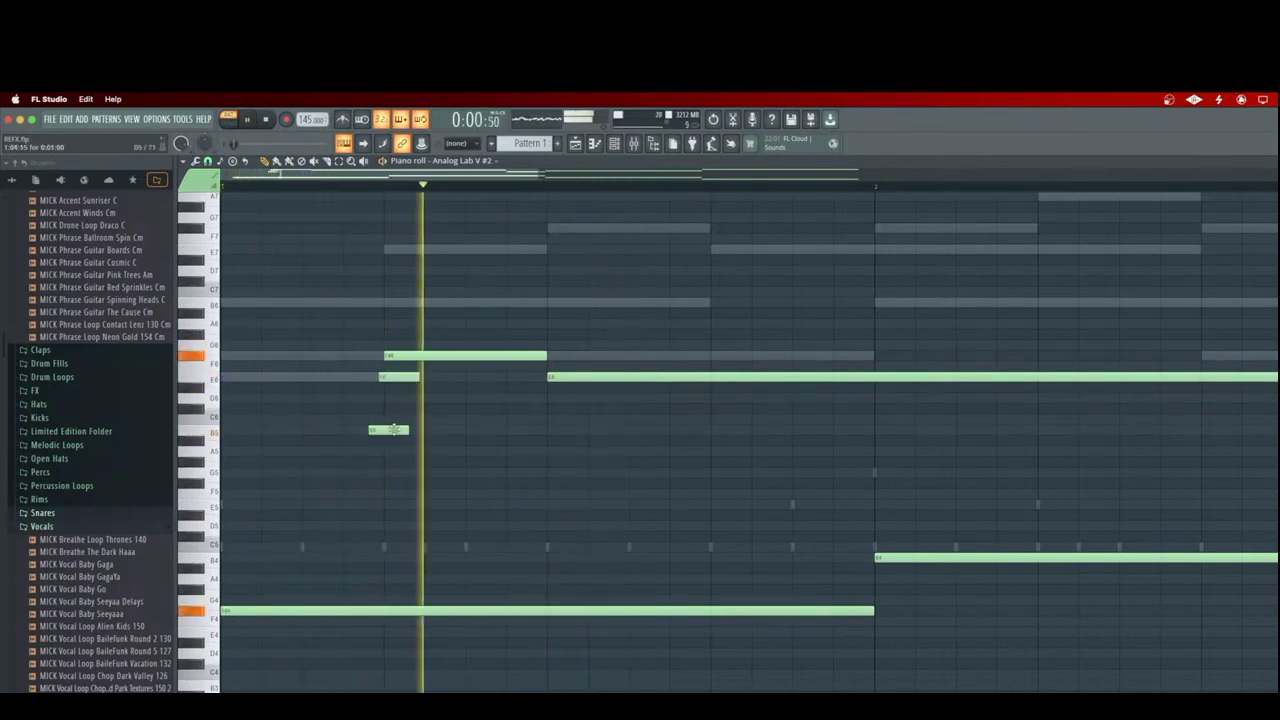
{"action": "key", "text": "space"}
{"action": "left_click_drag", "start_coordinate": [421, 377], "coordinate": [503, 397]}
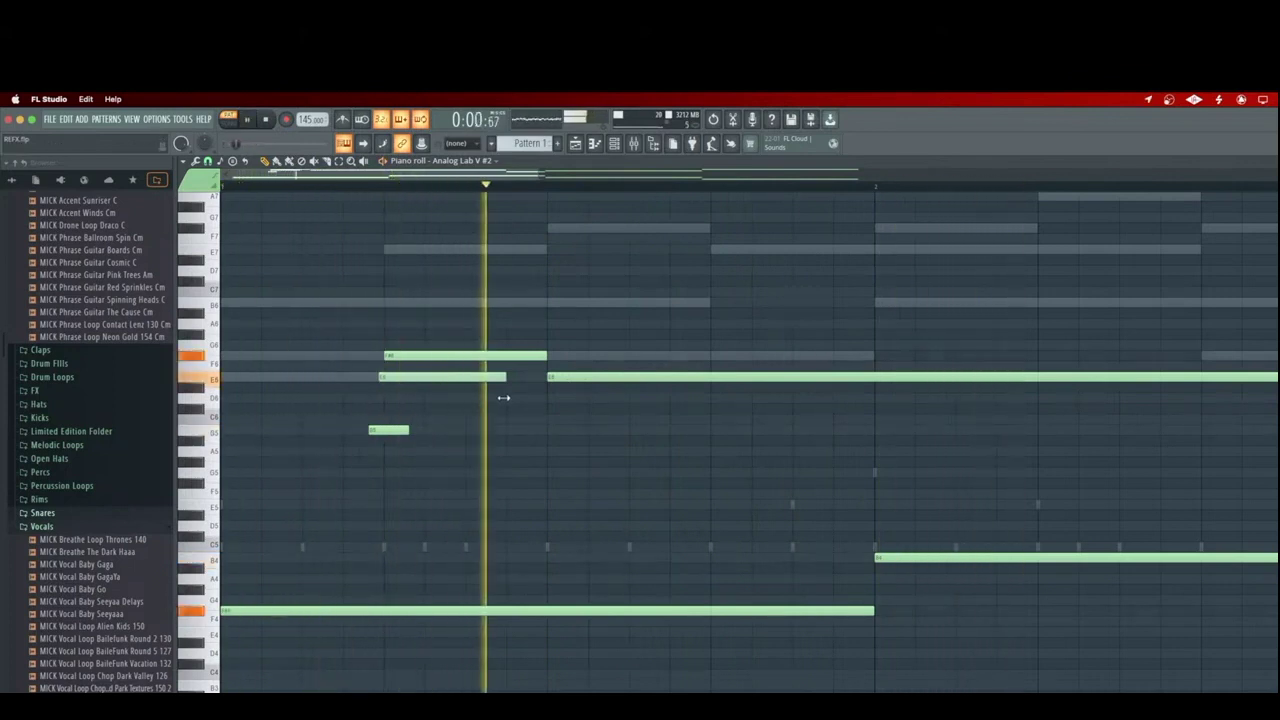
{"action": "left_click_drag", "start_coordinate": [506, 377], "coordinate": [384, 441]}
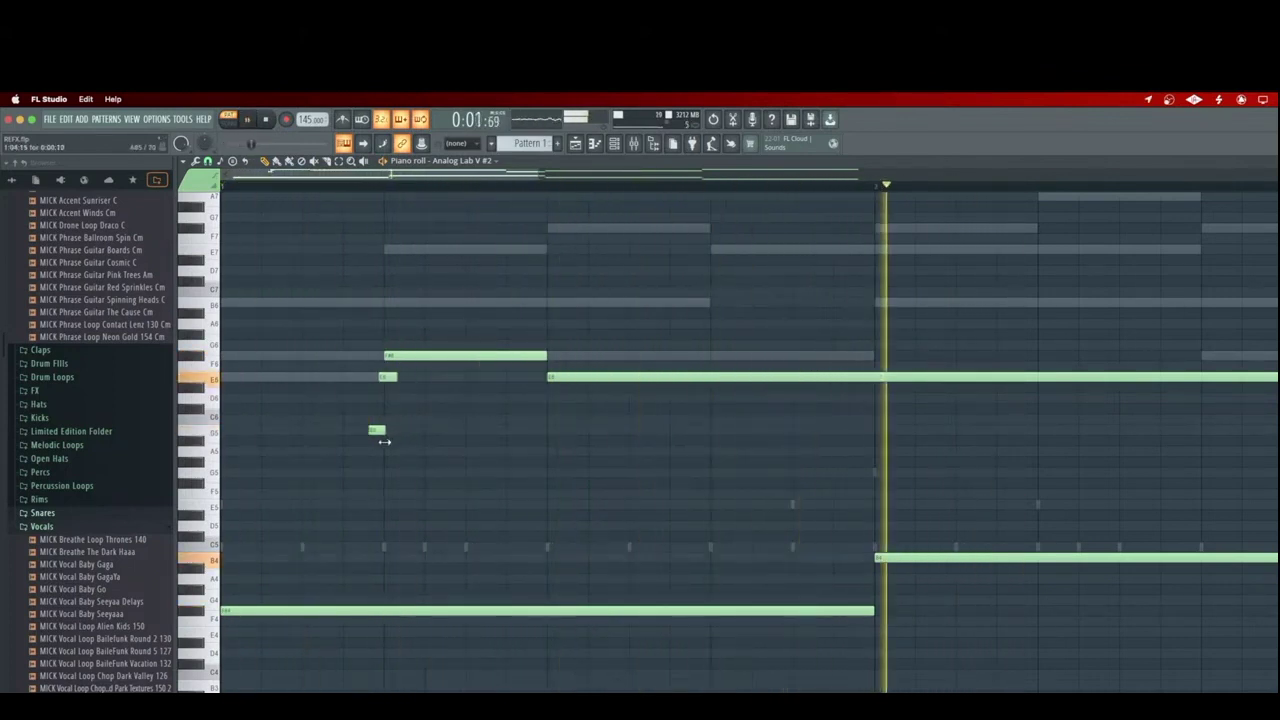
- Trim the short E6 note to end just after beat 2, and try out a short note at the end of bar 1
{"action": "key", "text": "space"}
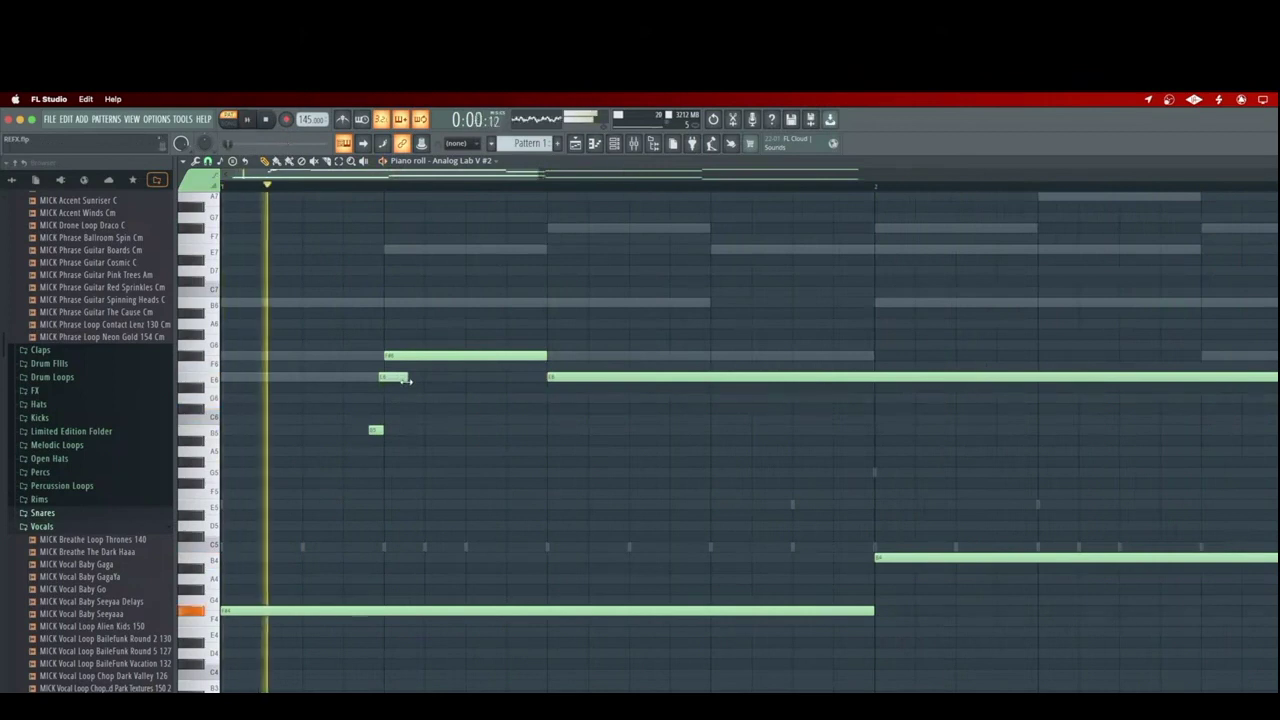
{"action": "left_click_drag", "start_coordinate": [402, 378], "coordinate": [388, 380]}
{"action": "key", "text": "space"}
{"action": "key", "text": "space"}
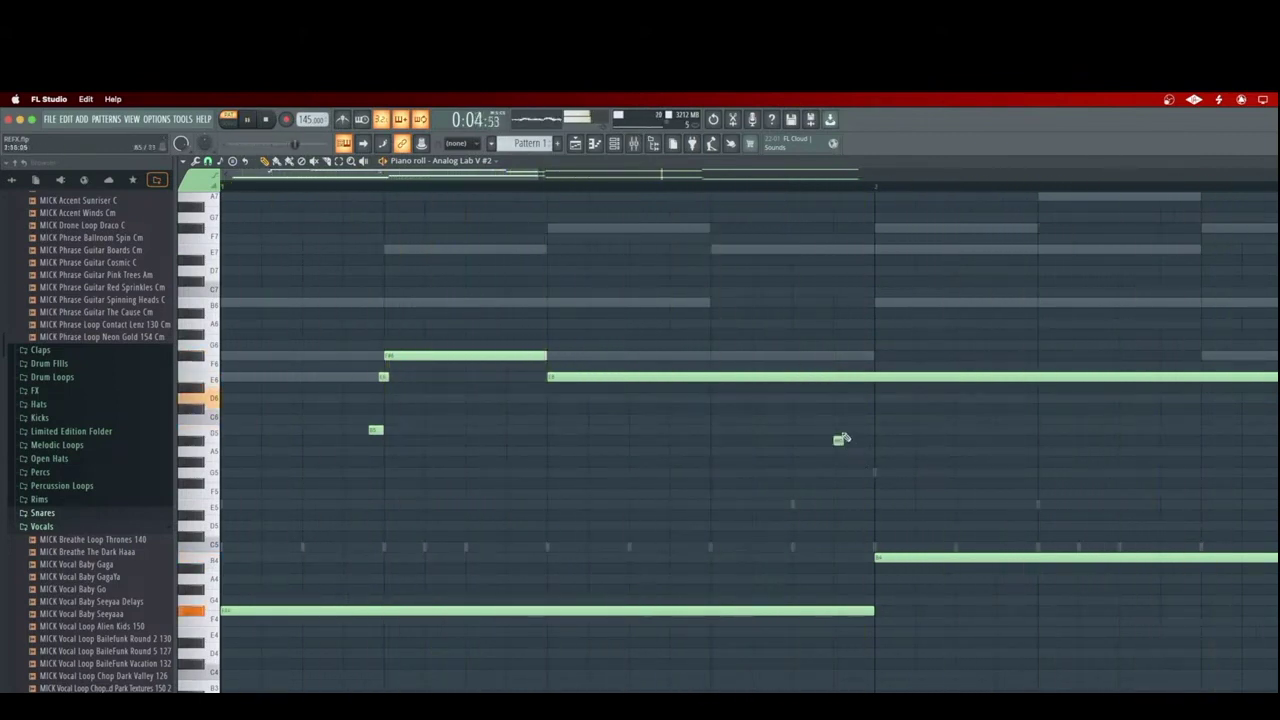
{"action": "mouse_move", "coordinate": [873, 441]}
{"action": "left_mouse_down"}
{"action": "mouse_move", "coordinate": [886, 449]}
{"action": "mouse_move", "coordinate": [871, 433]}
{"action": "left_mouse_up"}
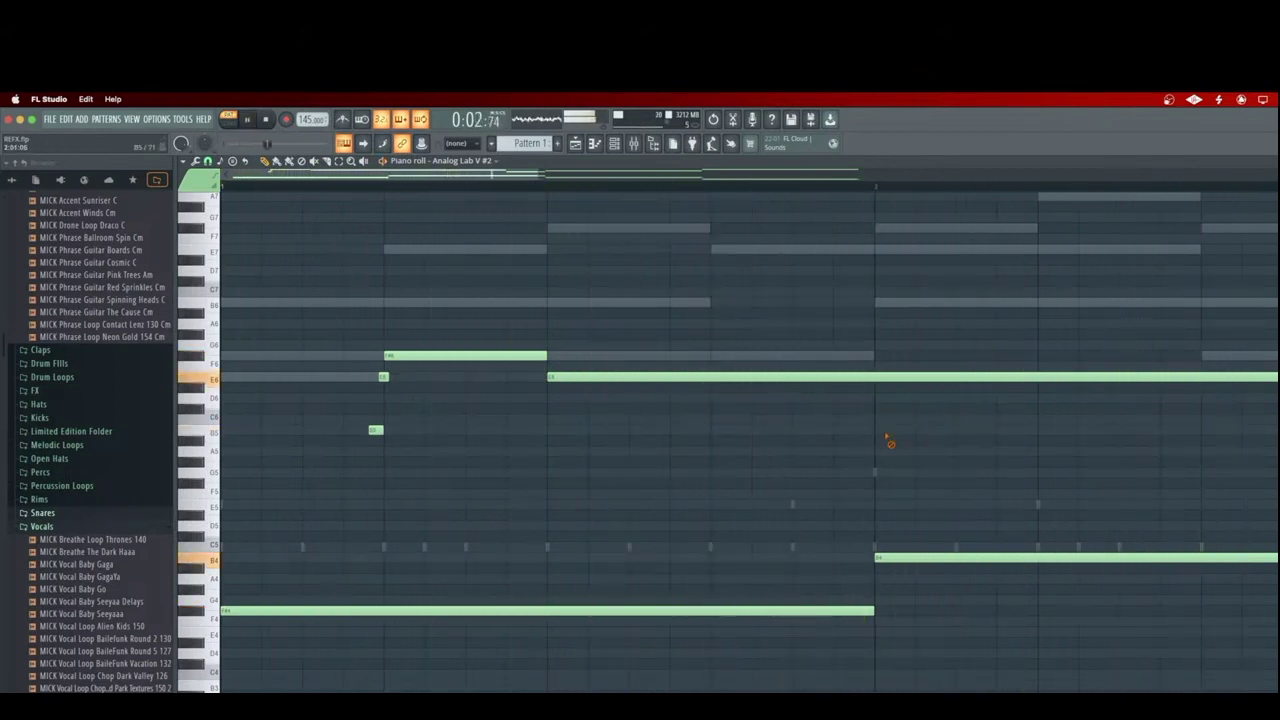
{"action": "left_click_drag", "start_coordinate": [538, 173], "coordinate": [935, 235]}
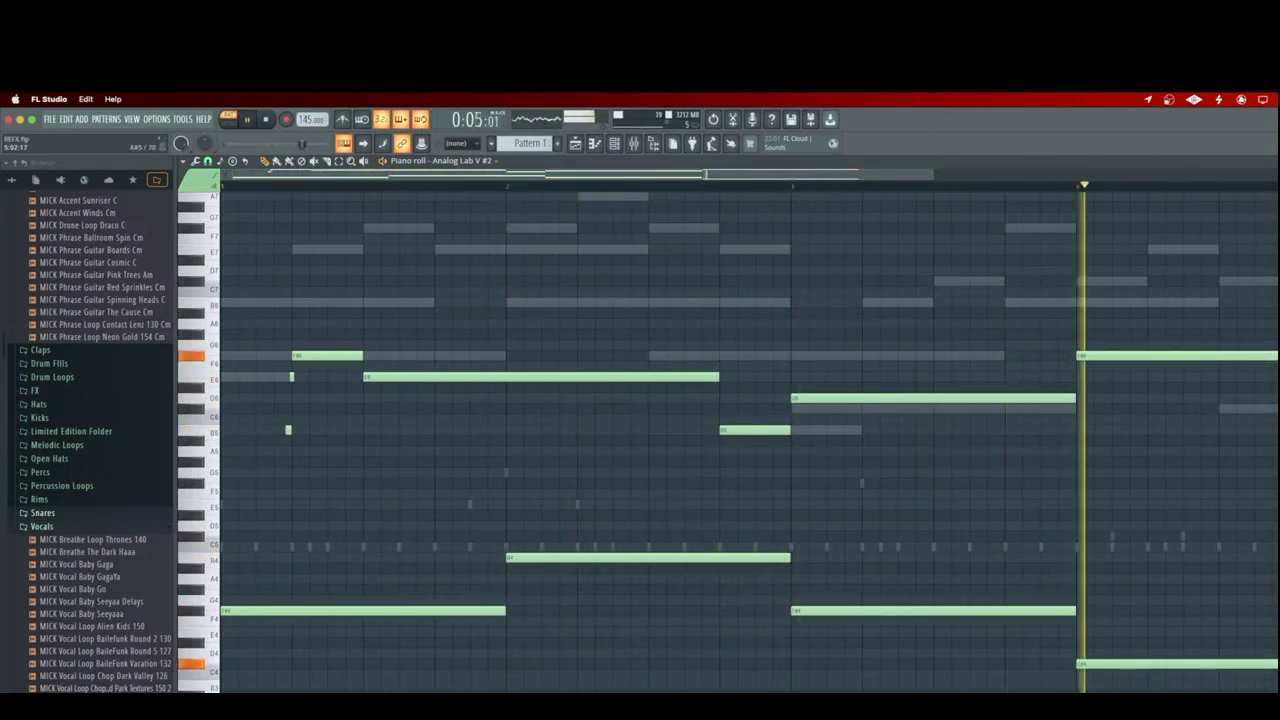
- Add a third Analog Lab V channel and load its From East To West string ensemble preset
{"action": "key", "text": "Escape"}
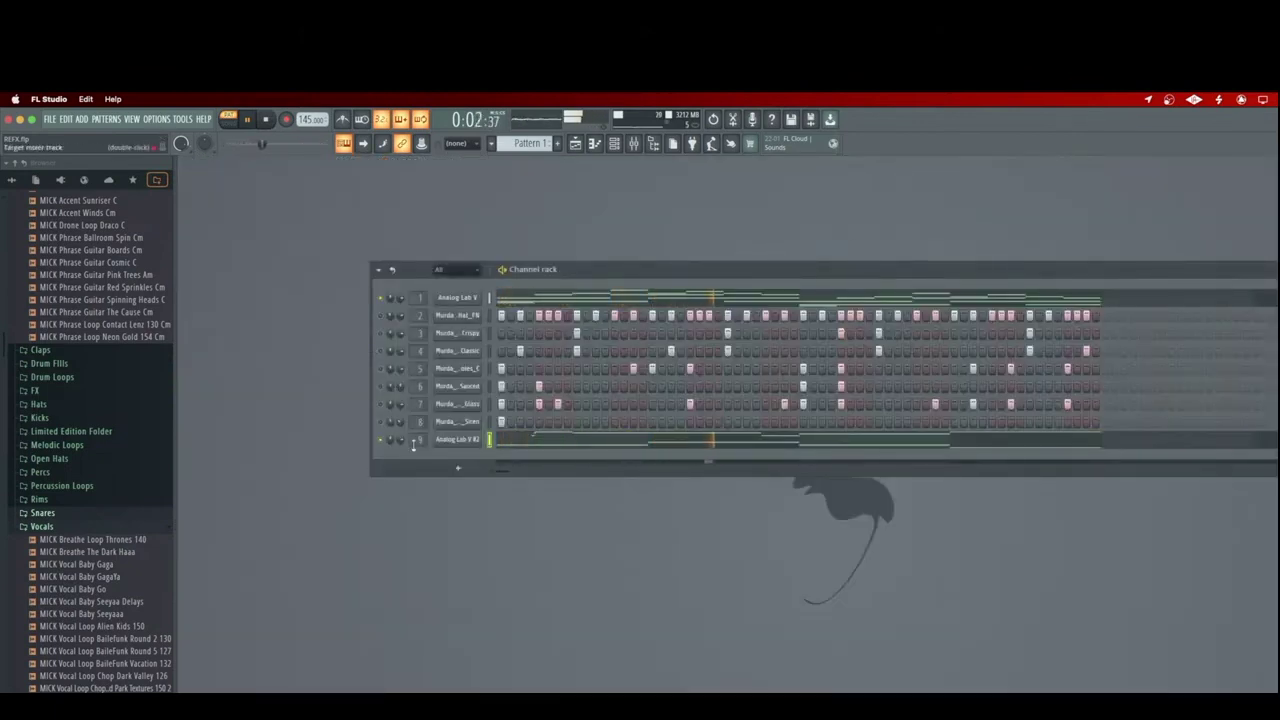
{"action": "left_click", "coordinate": [457, 439]}
{"action": "left_click", "coordinate": [540, 253]}
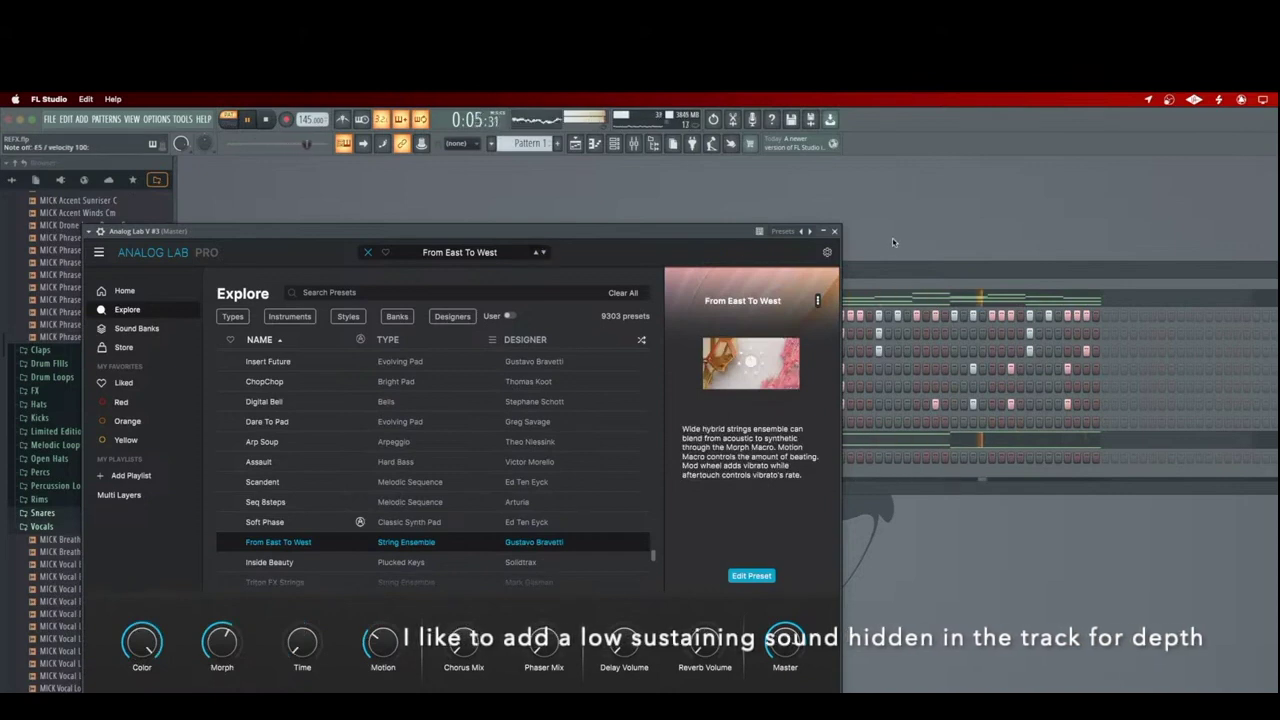
{"action": "left_click", "coordinate": [837, 233]}
- Open the piano roll of Analog Lab V #3 and add an F#4 note spanning nearly all of bar 1
{"action": "right_click", "coordinate": [461, 462]}
{"action": "left_click", "coordinate": [505, 460]}
{"action": "left_click", "coordinate": [225, 612]}
{"action": "left_click_drag", "start_coordinate": [241, 613], "coordinate": [496, 617]}
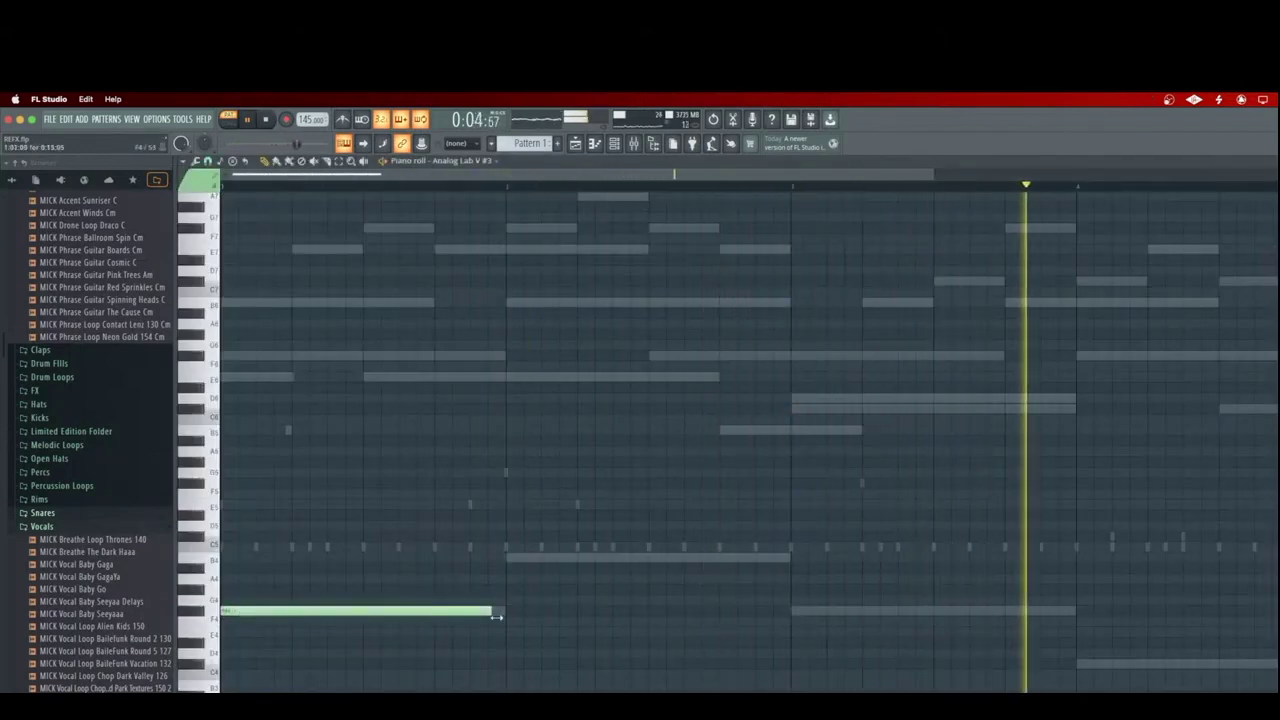
{"action": "key", "text": "alt+q"}
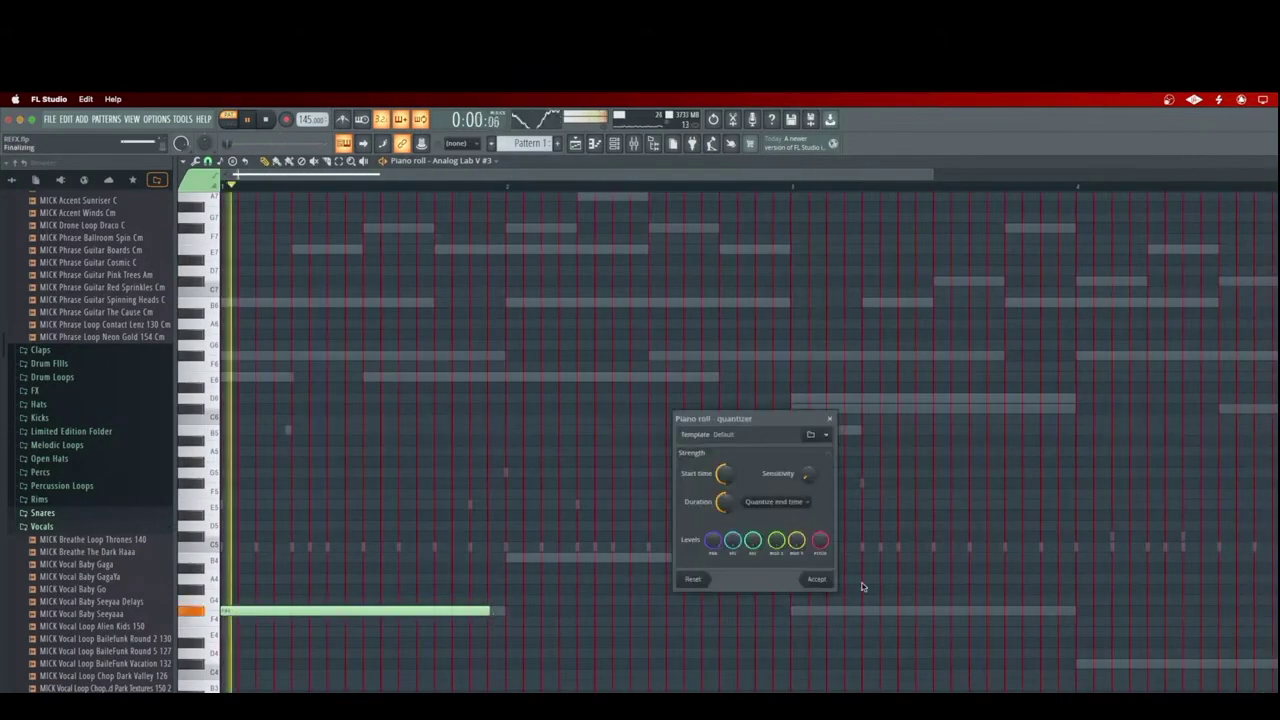
{"action": "left_click", "coordinate": [829, 419]}
{"action": "key", "text": "alt+u"}
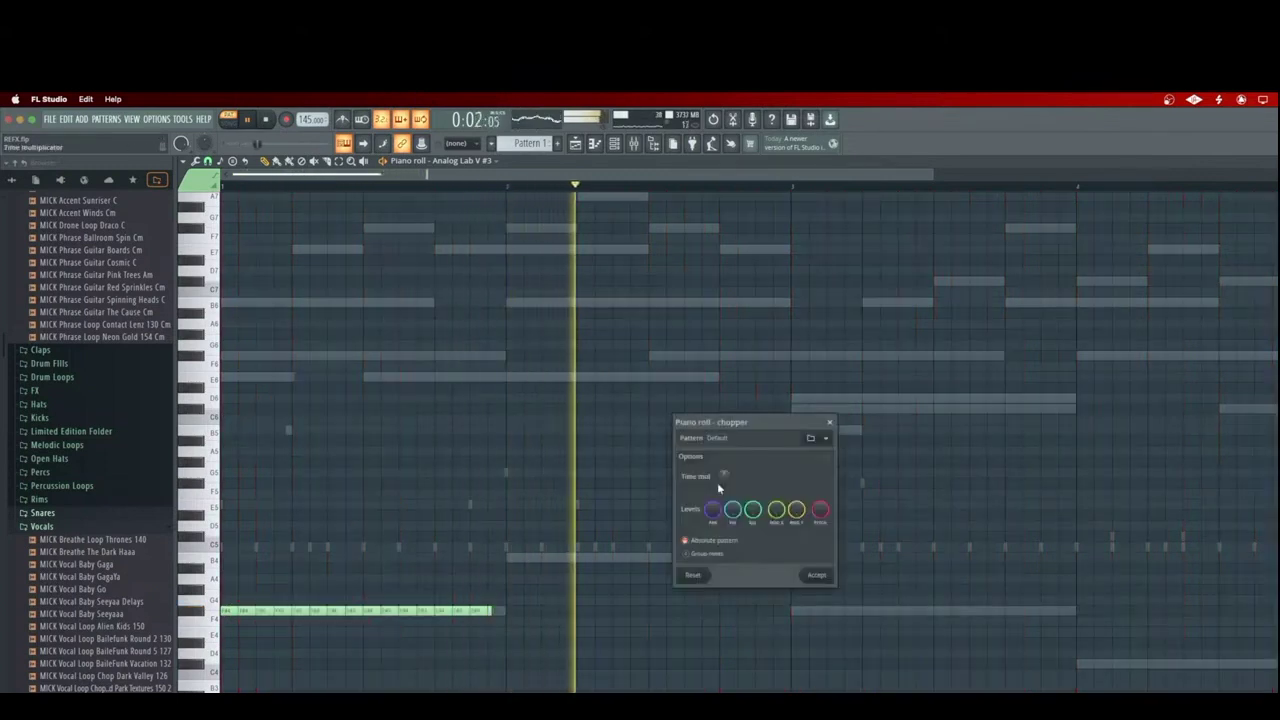
{"action": "left_click", "coordinate": [829, 422]}
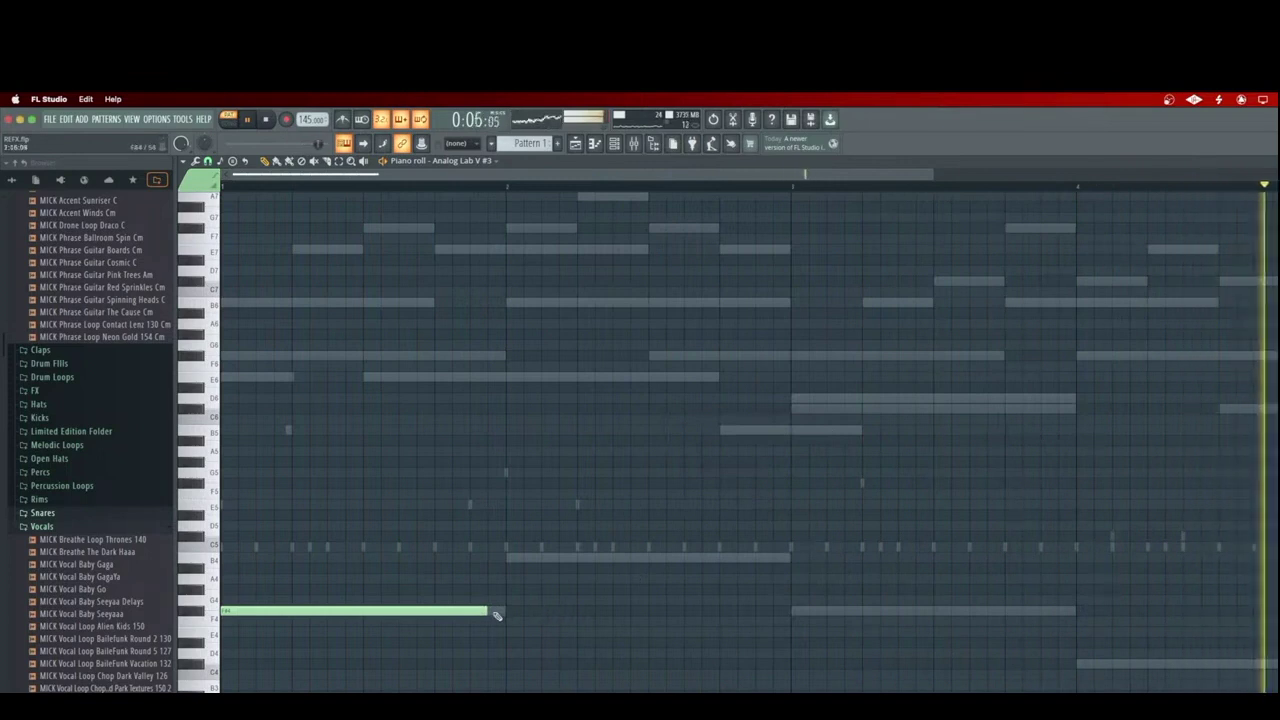
- Extend the F#4 note to the end of bar 2, and add a one-bar D4 in bar 3 and a C#4 in bar 4
{"action": "left_click_drag", "start_coordinate": [500, 615], "coordinate": [791, 614]}
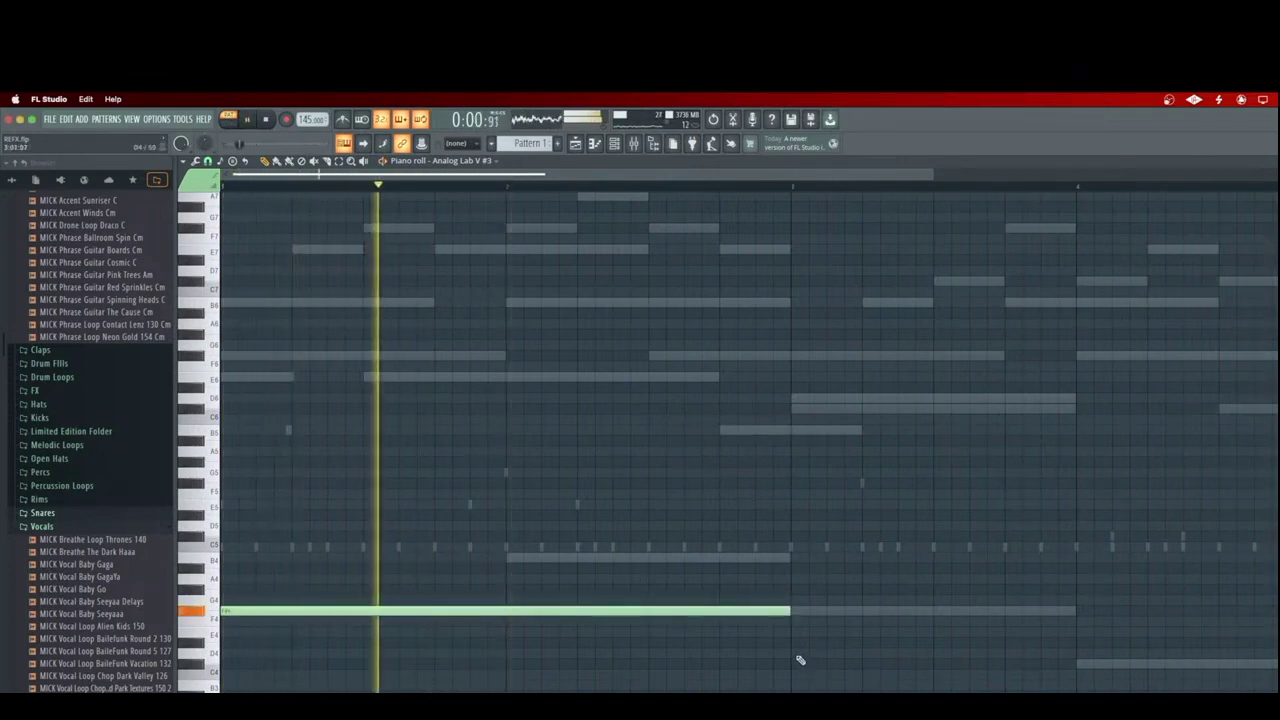
{"action": "left_click", "coordinate": [797, 654]}
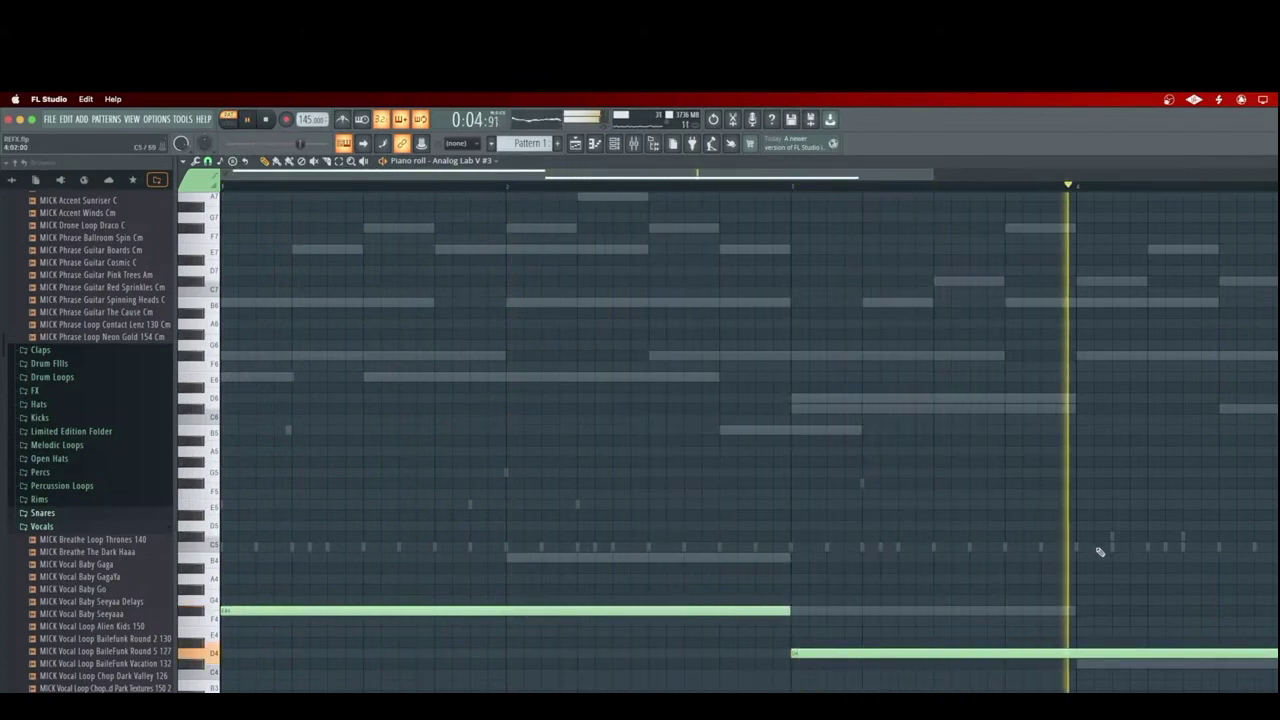
{"action": "left_click_drag", "start_coordinate": [1277, 655], "coordinate": [1081, 664]}
{"action": "left_click", "coordinate": [1083, 666]}
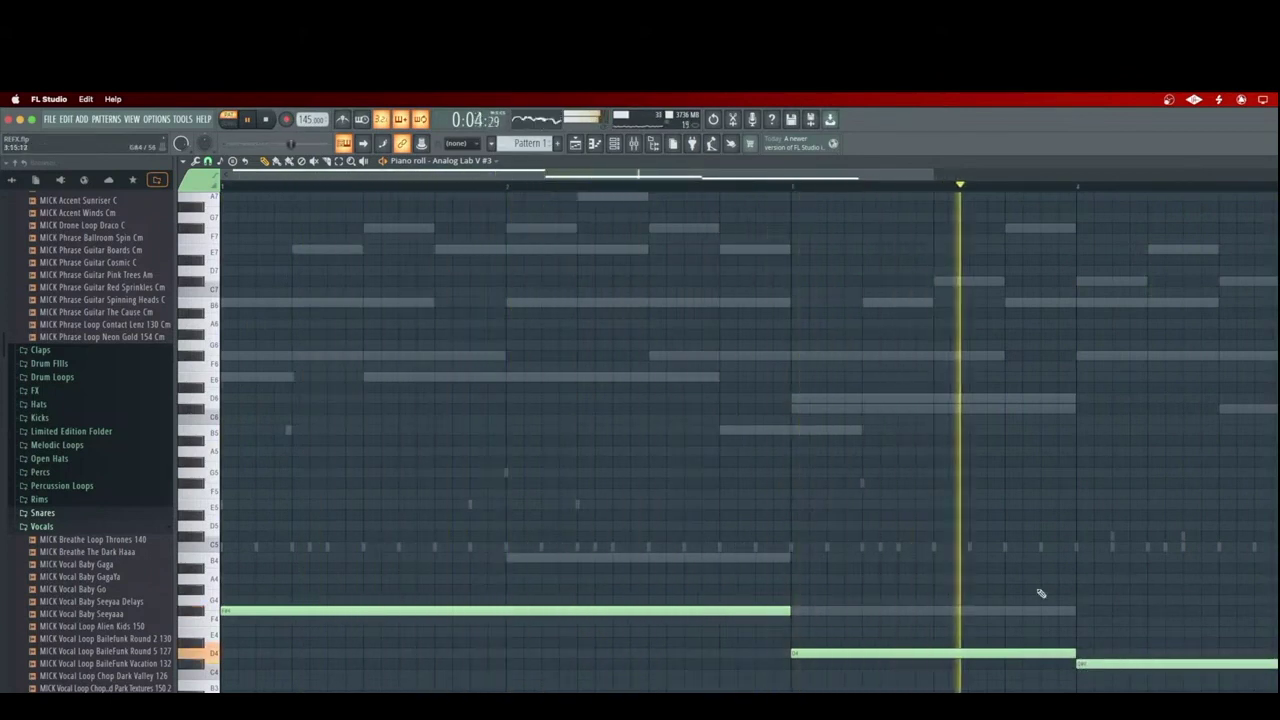
{"action": "left_click", "coordinate": [954, 590]}
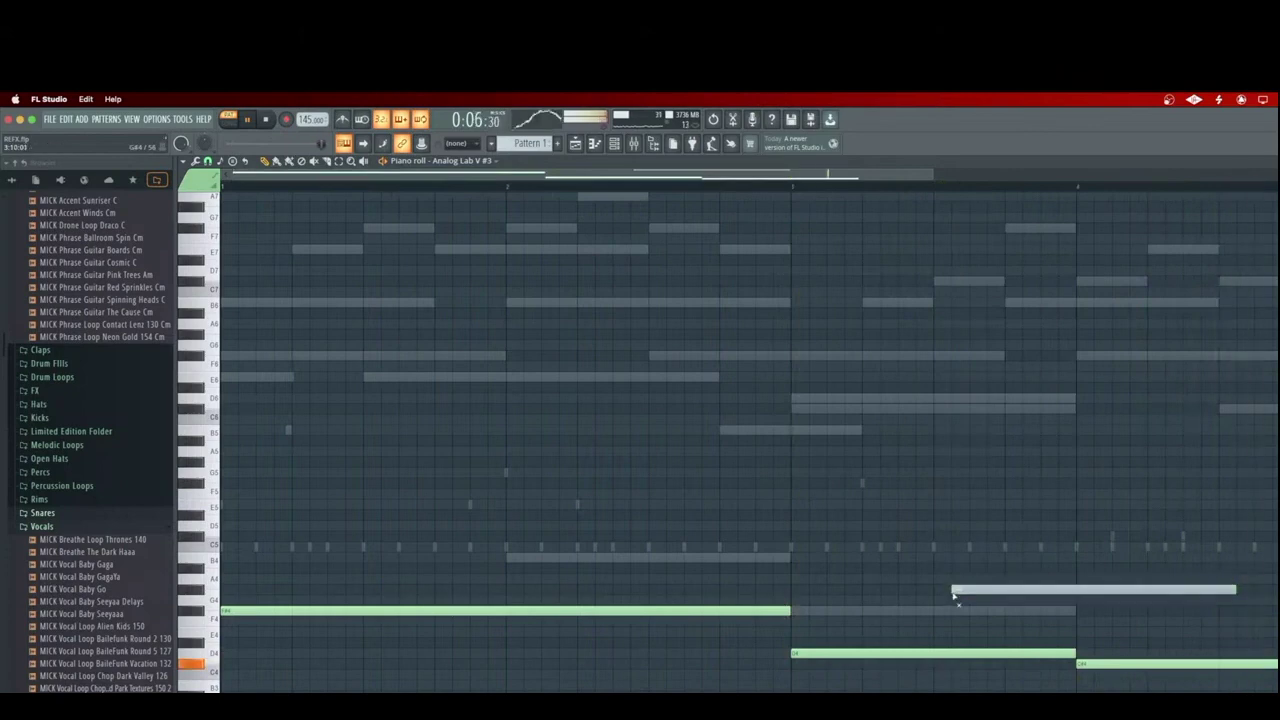
{"action": "right_click", "coordinate": [955, 591]}
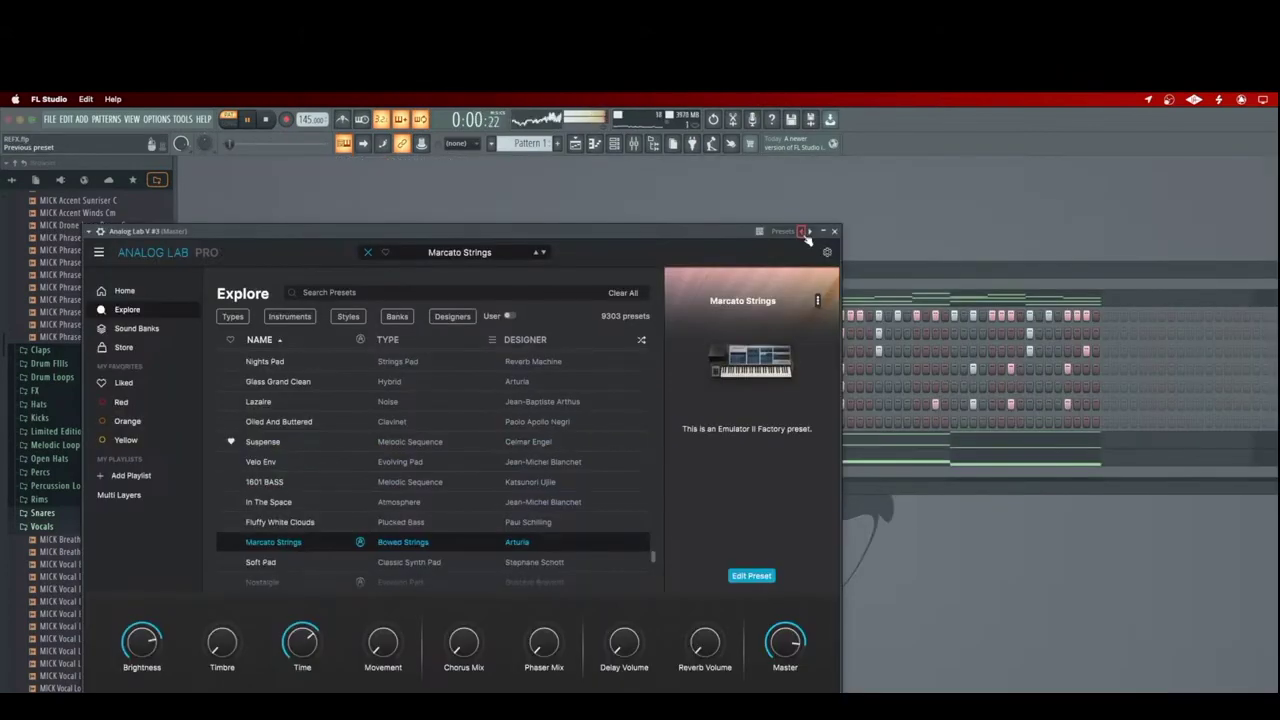
- Switch Analog Lab V #3 to the Marcato Strings preset and reopen its piano roll
{"action": "left_click", "coordinate": [834, 232]}
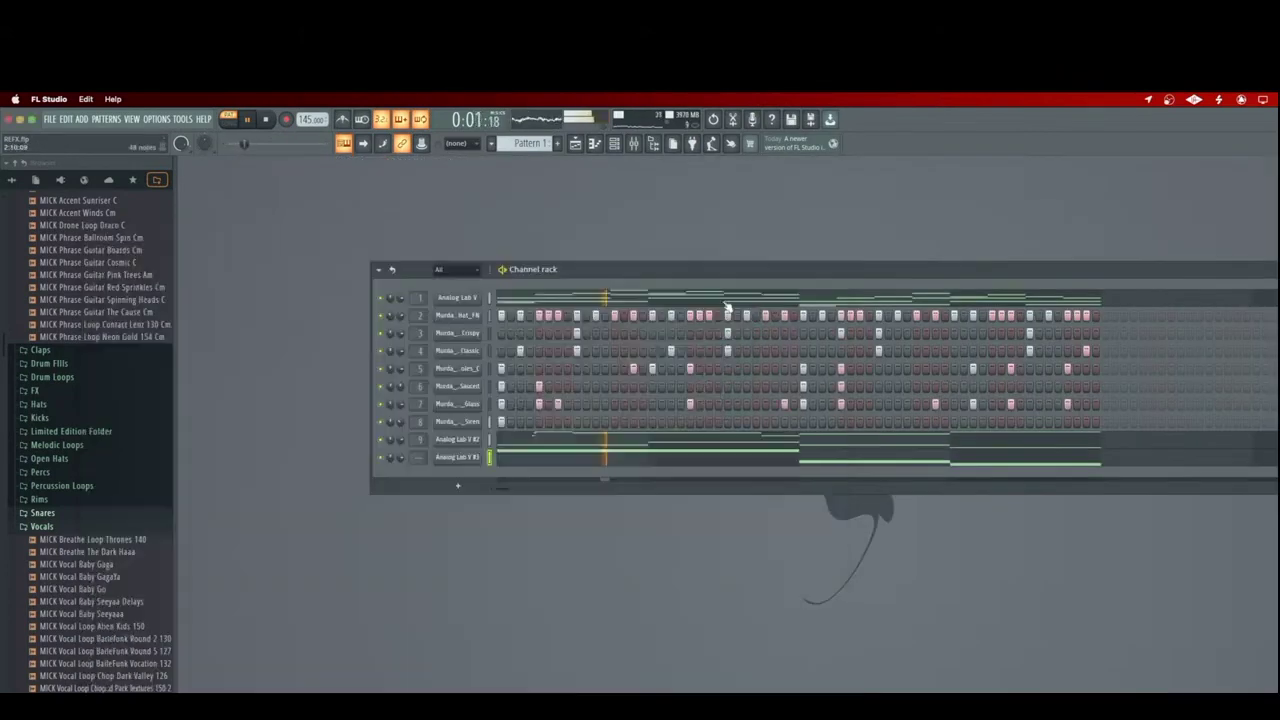
{"action": "left_click", "coordinate": [652, 463]}
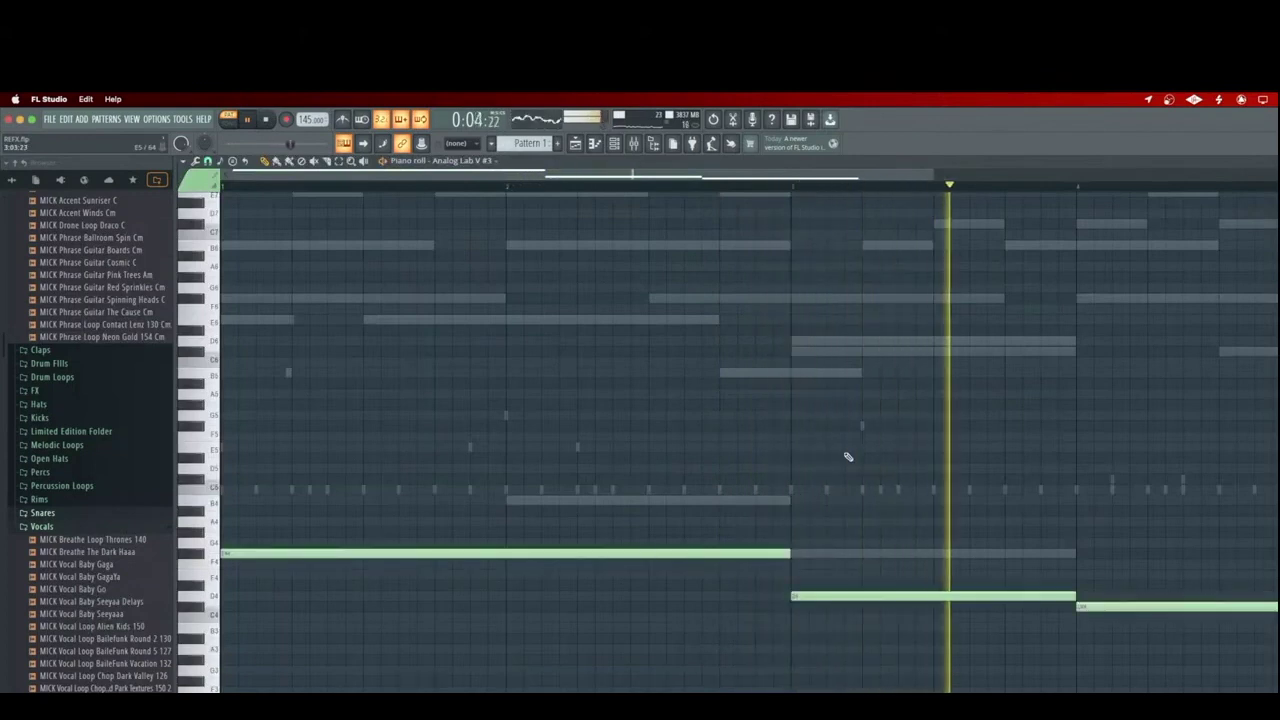
- Transpose all three sustained notes up an octave plus eleven semitones, with the first at F6, and replay the pattern
{"action": "key", "text": "ctrl+Up"}
{"action": "key", "text": "Up"}
{"action": "key", "text": "Up"}
{"action": "key", "text": "Up"}
{"action": "key", "text": "Up"}
{"action": "key", "text": "Up"}
{"action": "key", "text": "Up"}
{"action": "key", "text": "Up"}
{"action": "key", "text": "Up"}
{"action": "key", "text": "Up"}
{"action": "key", "text": "Up"}
{"action": "key", "text": "Up"}
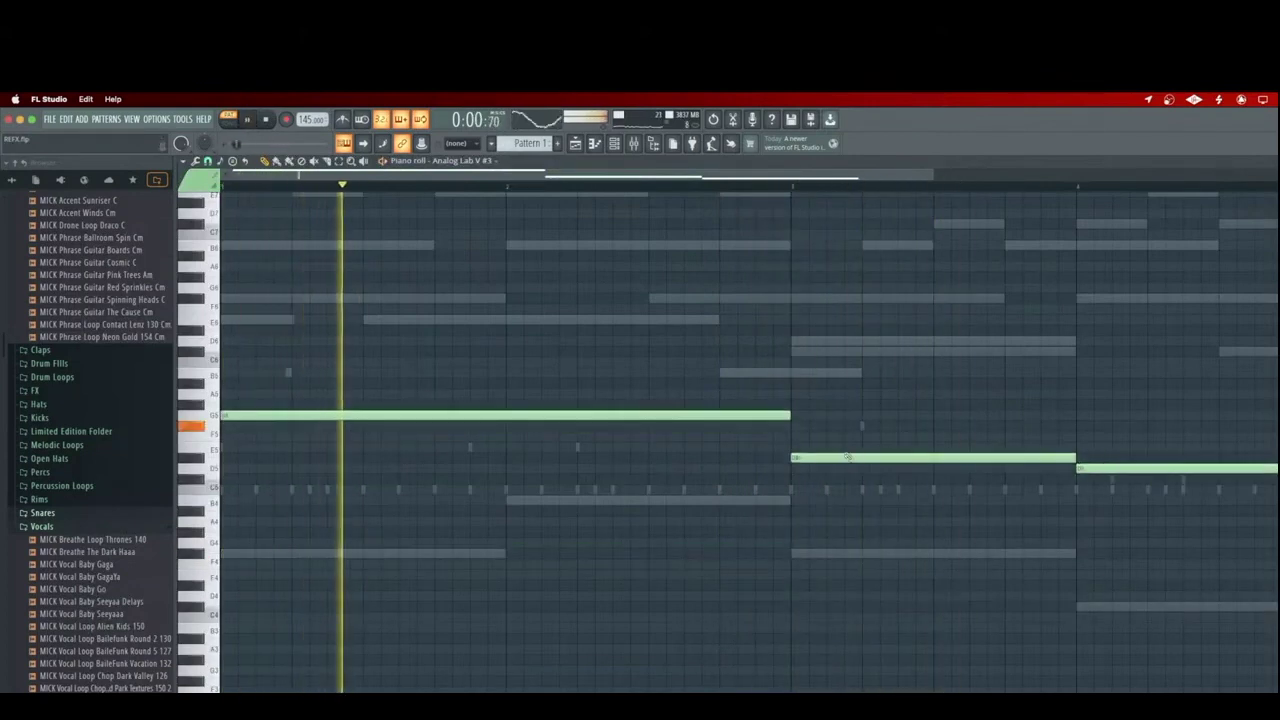
{"action": "key", "text": "space"}
{"action": "key", "text": "space"}
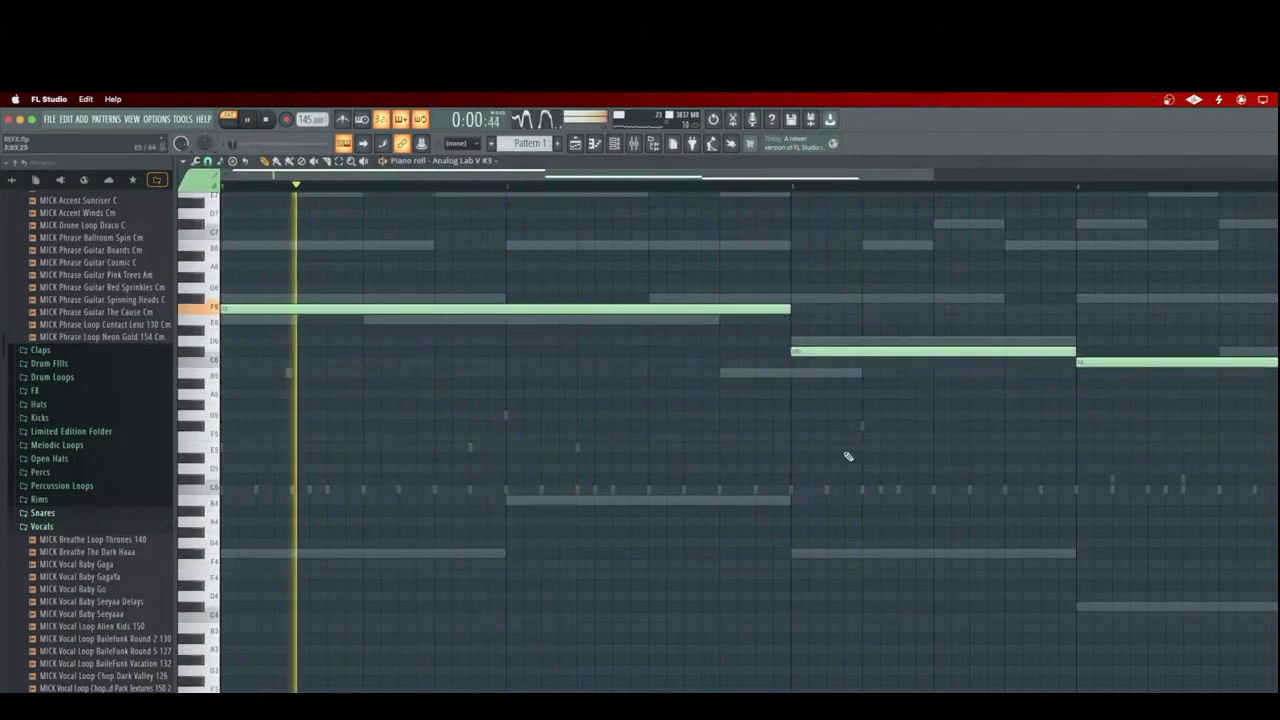
- Raise the three sustained string notes one semitone to F#6, D6 and C#6, replay the pattern and close the piano roll
{"action": "key", "text": "space"}
{"action": "key", "text": "Up"}
{"action": "key", "text": "space"}
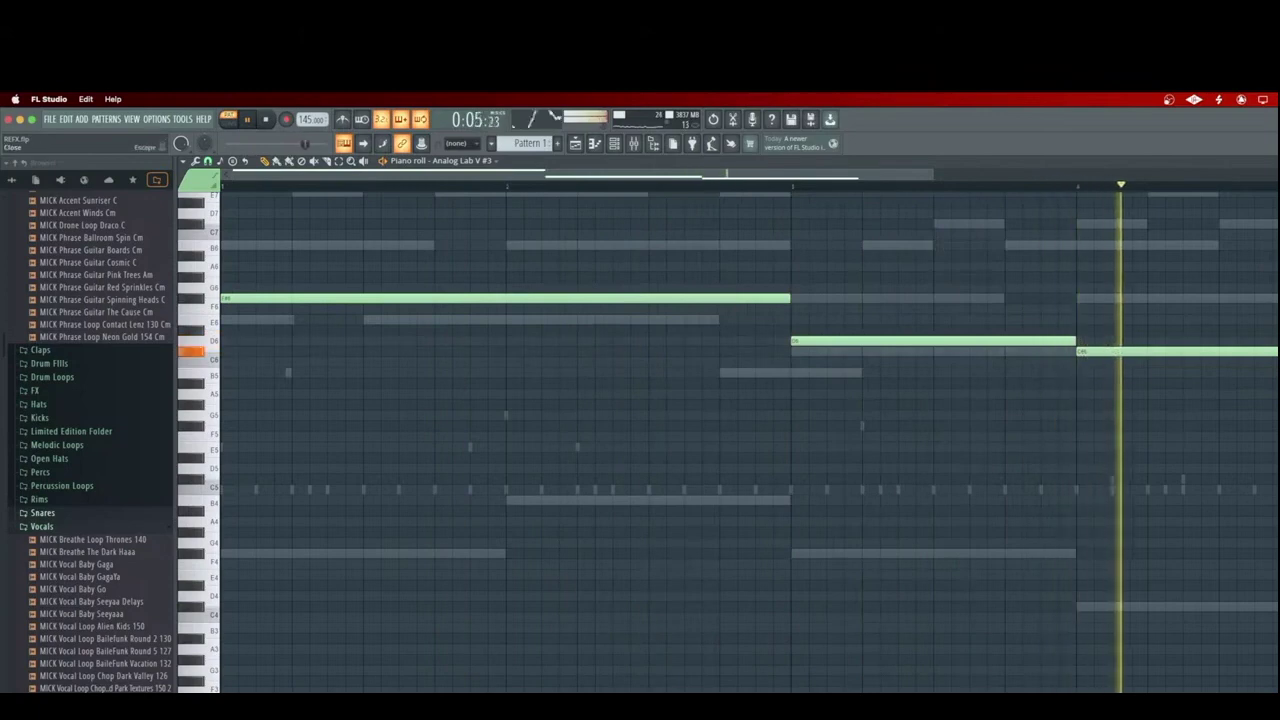
{"action": "left_click", "coordinate": [1277, 161]}
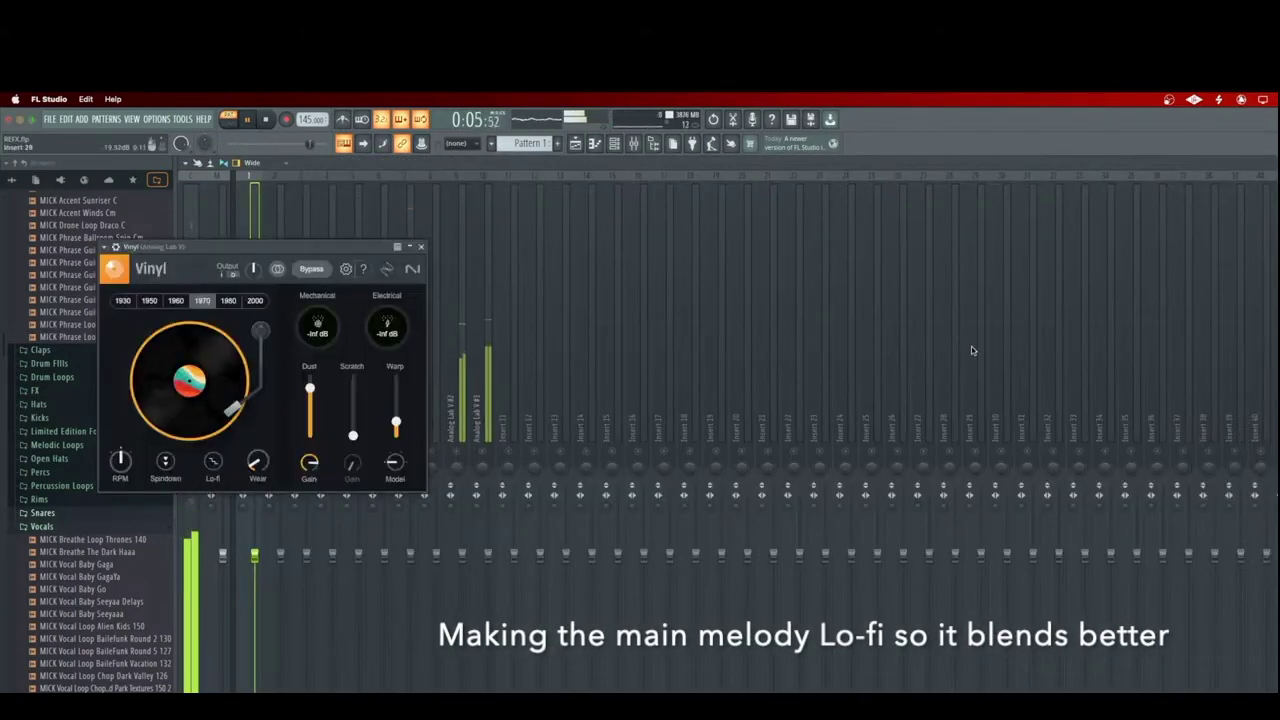
- Set the main melody's Vinyl effect to 1960, and shorten the reverb time of its Pure Plate Reverb
{"action": "left_click", "coordinate": [176, 300]}
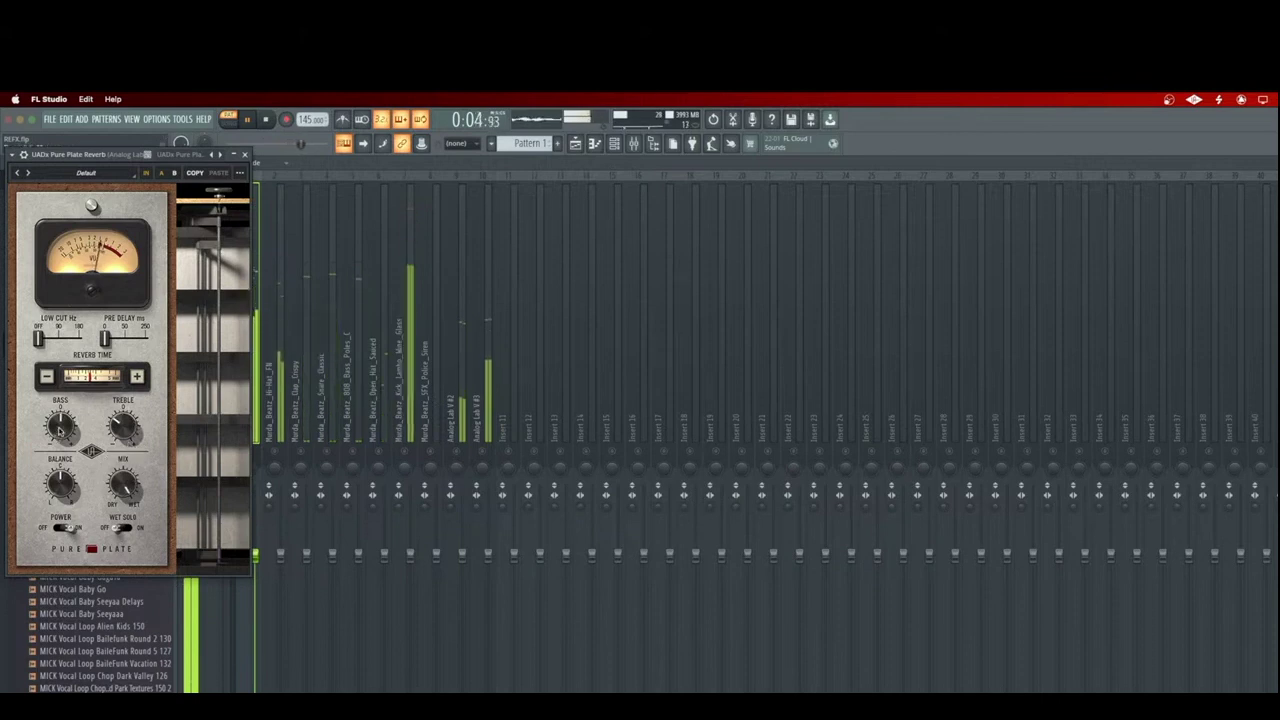
{"action": "left_click", "coordinate": [48, 379]}
{"action": "left_click", "coordinate": [48, 380]}
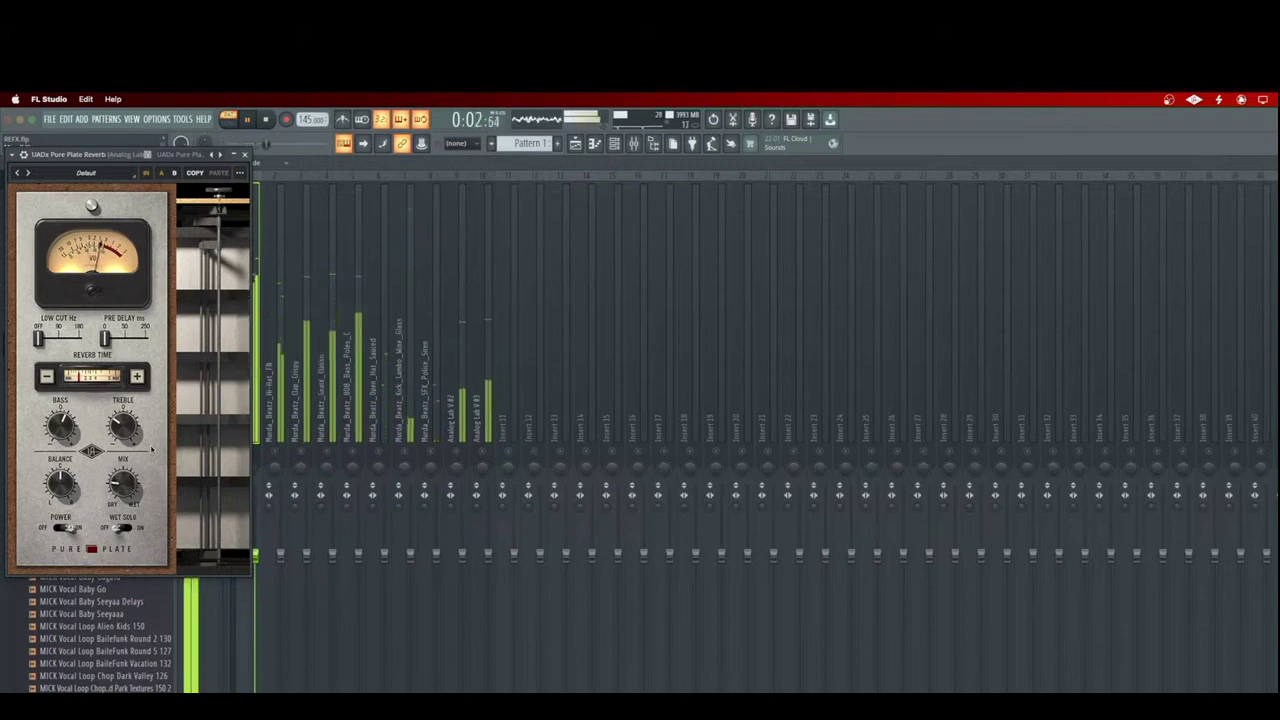
{"action": "left_click", "coordinate": [244, 154]}
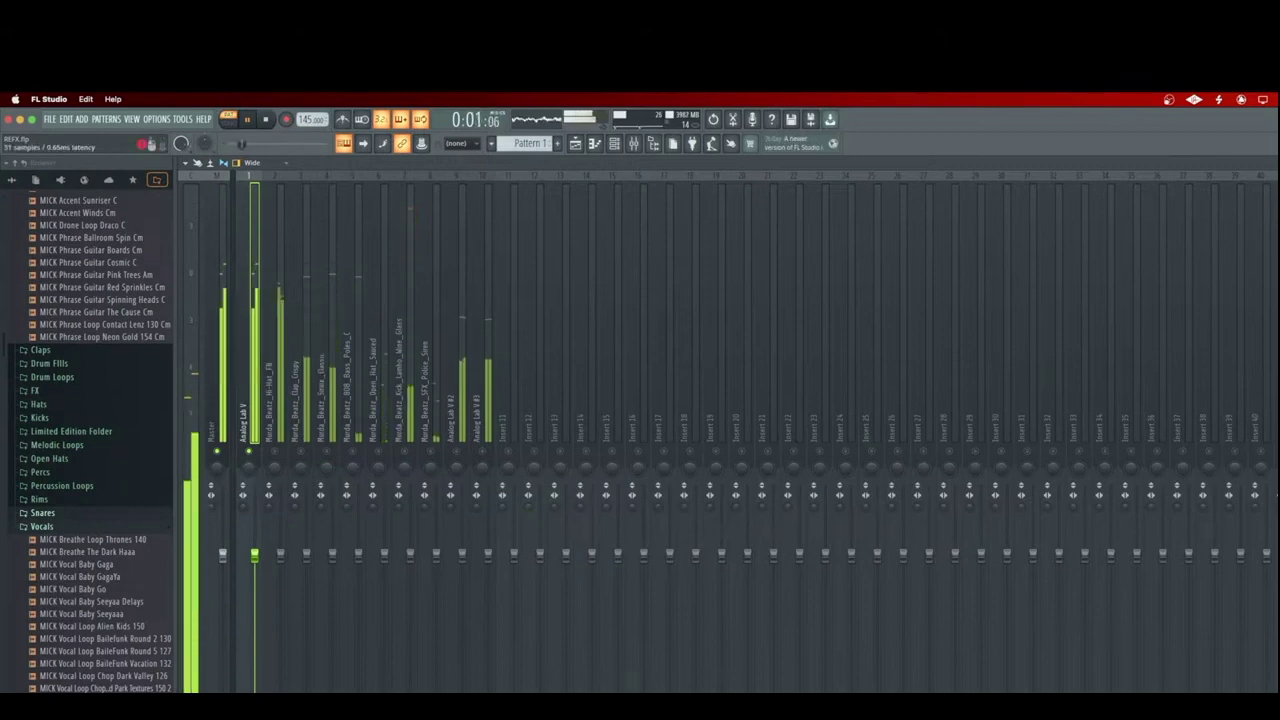
- Add ValhallaDelay to the main Analog Lab V track in PingPong style with both delays at 200 ms
{"action": "left_click", "coordinate": [1278, 300]}
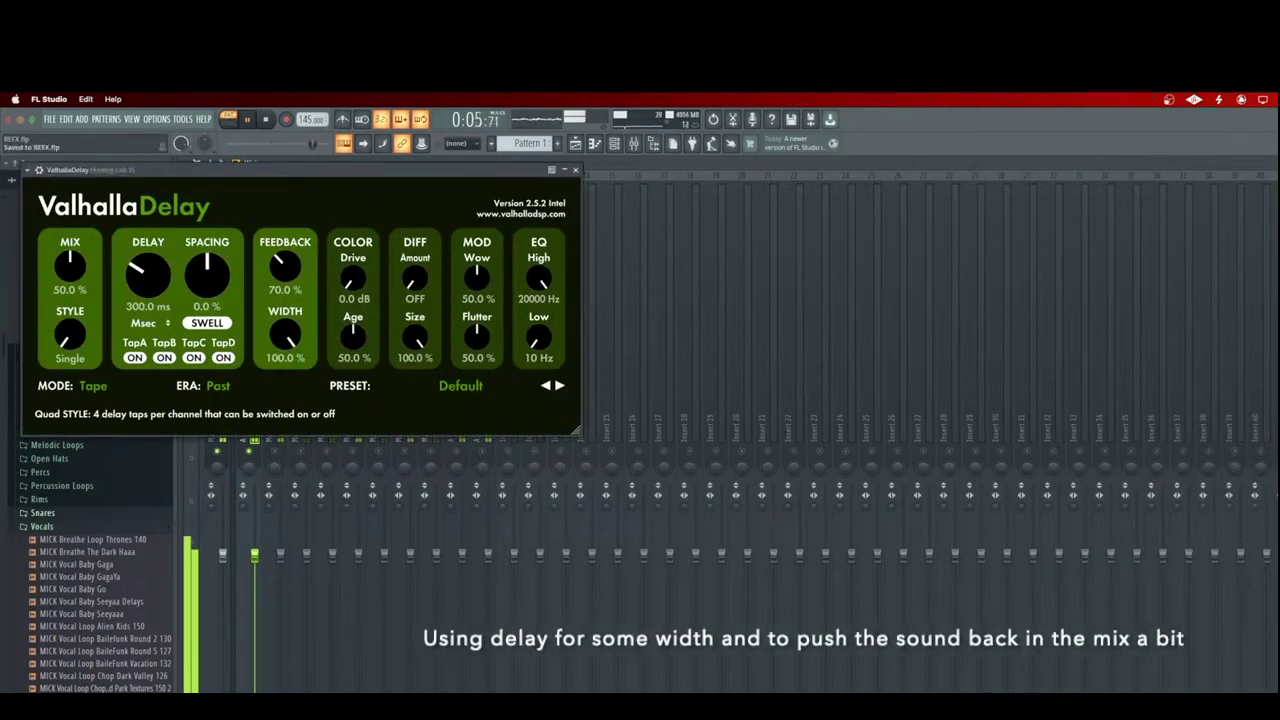
{"action": "left_click_drag", "start_coordinate": [70, 335], "coordinate": [88, 290]}
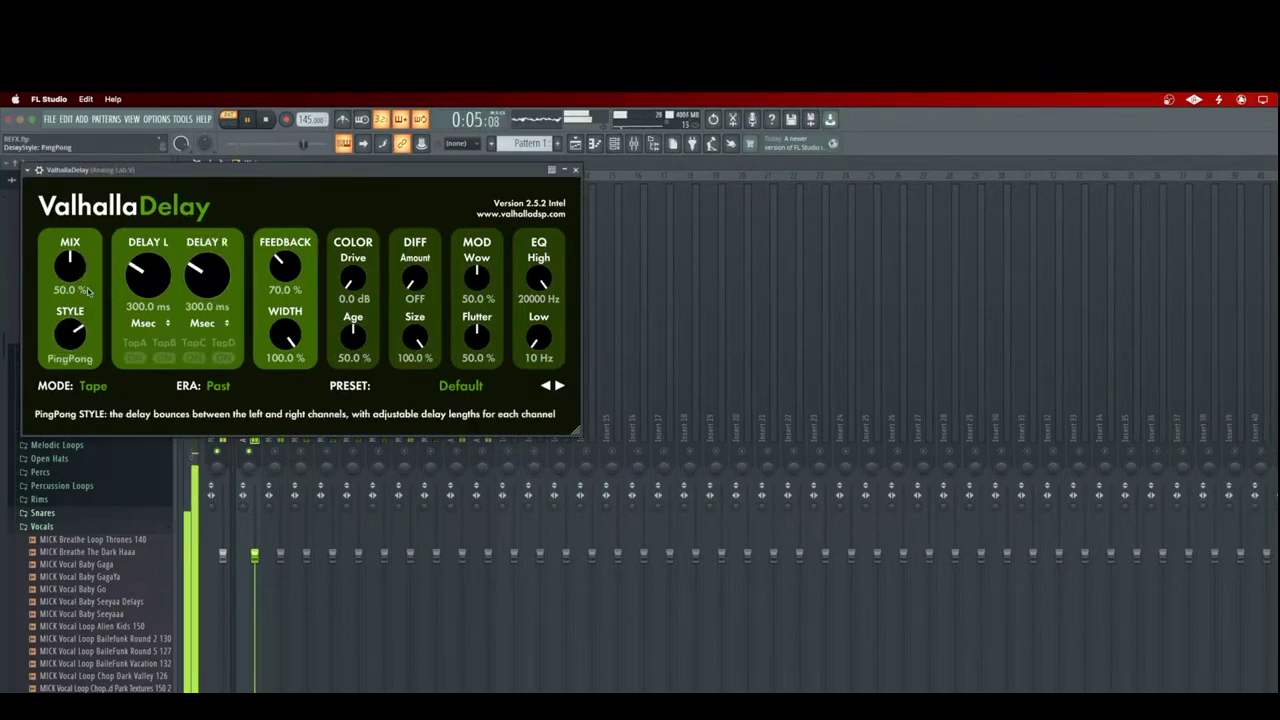
{"action": "left_click_drag", "start_coordinate": [151, 274], "coordinate": [153, 278]}
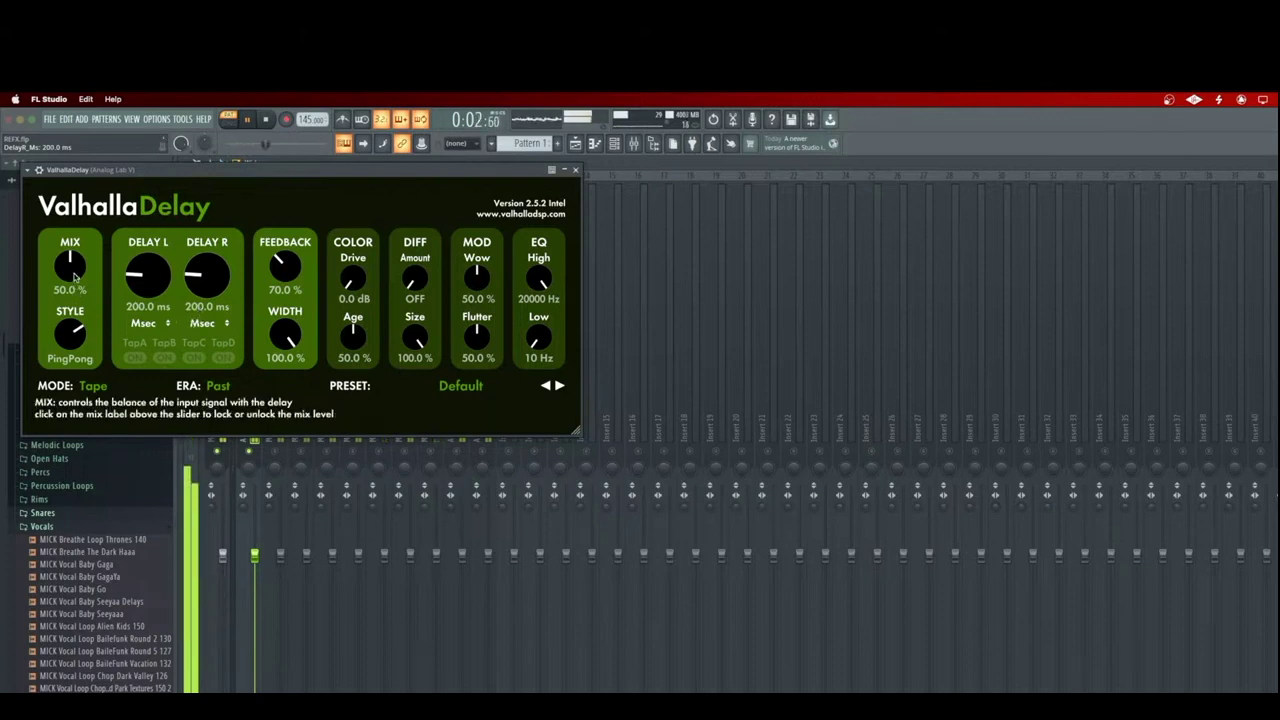
- Compare dry and fully wet delay, set the mix to 31.9 %, and filter the delay at 520 Hz low and 14400 Hz high
{"action": "left_click_drag", "start_coordinate": [77, 254], "coordinate": [75, 330]}
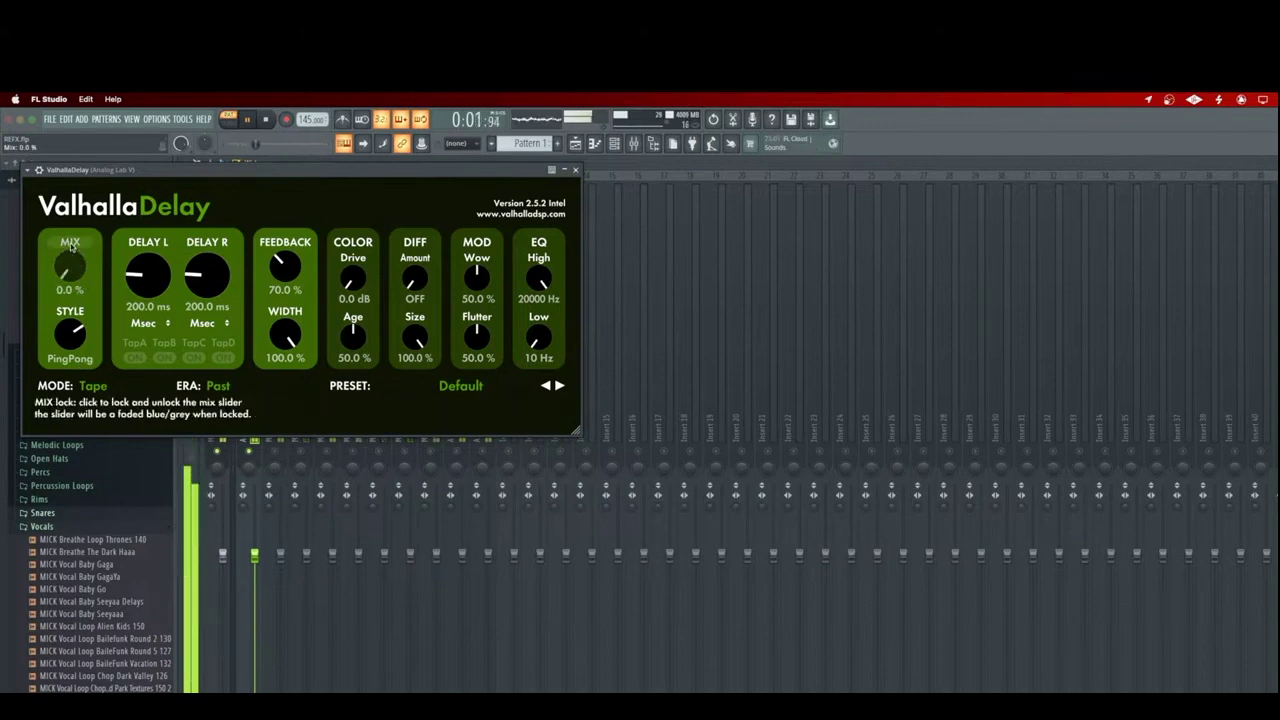
{"action": "left_click_drag", "start_coordinate": [75, 279], "coordinate": [145, 118]}
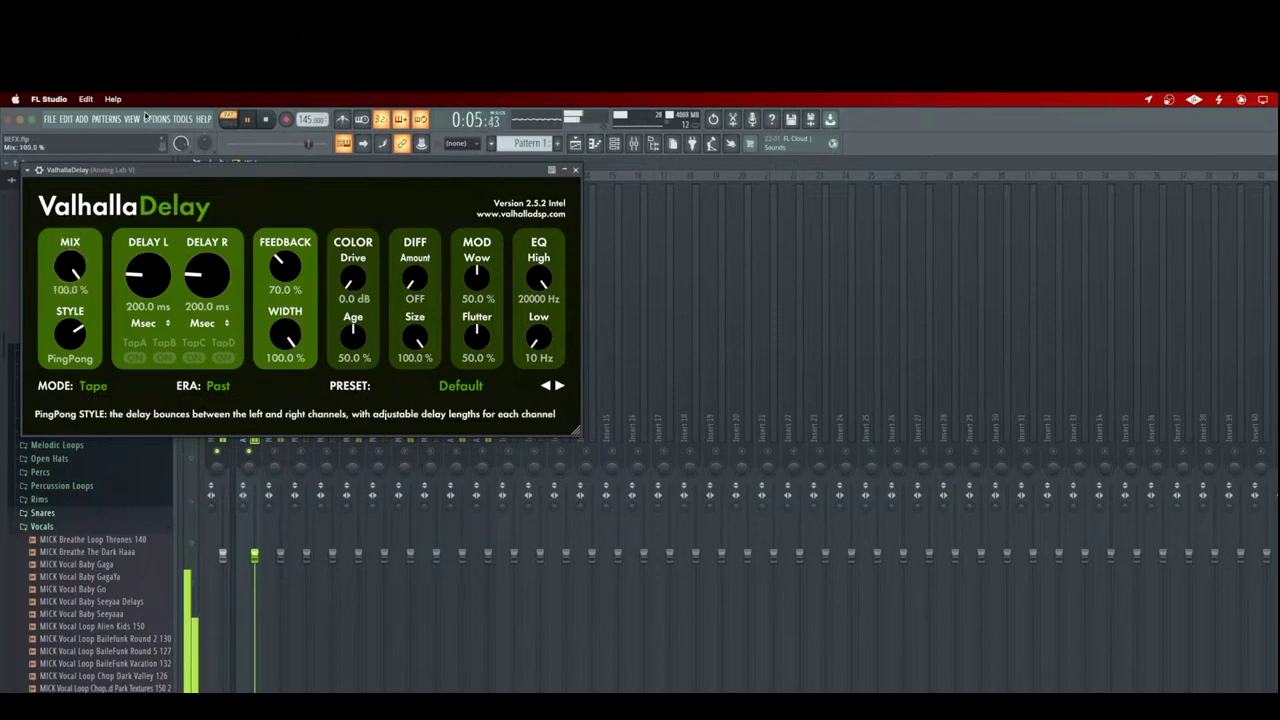
{"action": "left_click_drag", "start_coordinate": [77, 272], "coordinate": [70, 360]}
{"action": "left_click", "coordinate": [69, 244]}
{"action": "left_click_drag", "start_coordinate": [67, 271], "coordinate": [67, 275]}
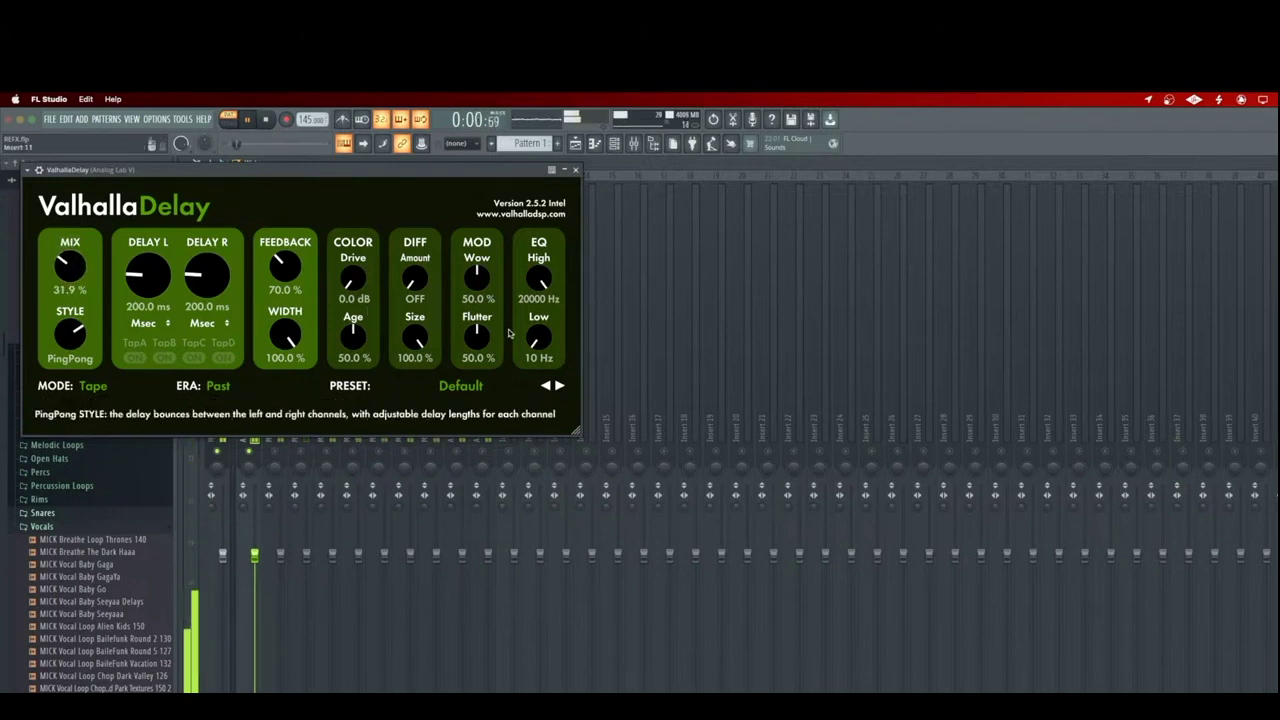
{"action": "mouse_move", "coordinate": [538, 340]}
{"action": "left_mouse_down"}
{"action": "mouse_move", "coordinate": [545, 285]}
{"action": "mouse_move", "coordinate": [539, 325]}
{"action": "left_mouse_up"}
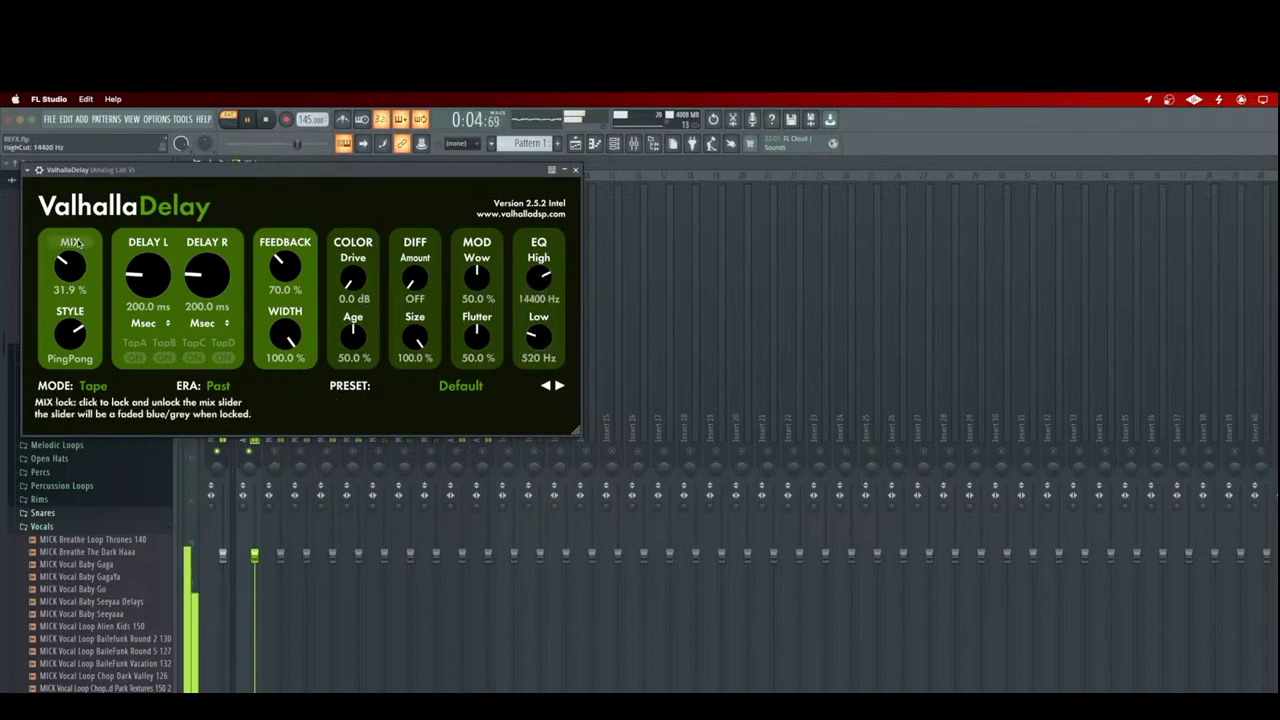
- Switch the melody's delay to Clarity mode with the mix at 39.7 % and ducking at 20.6 %, and close it
{"action": "left_click", "coordinate": [93, 385]}
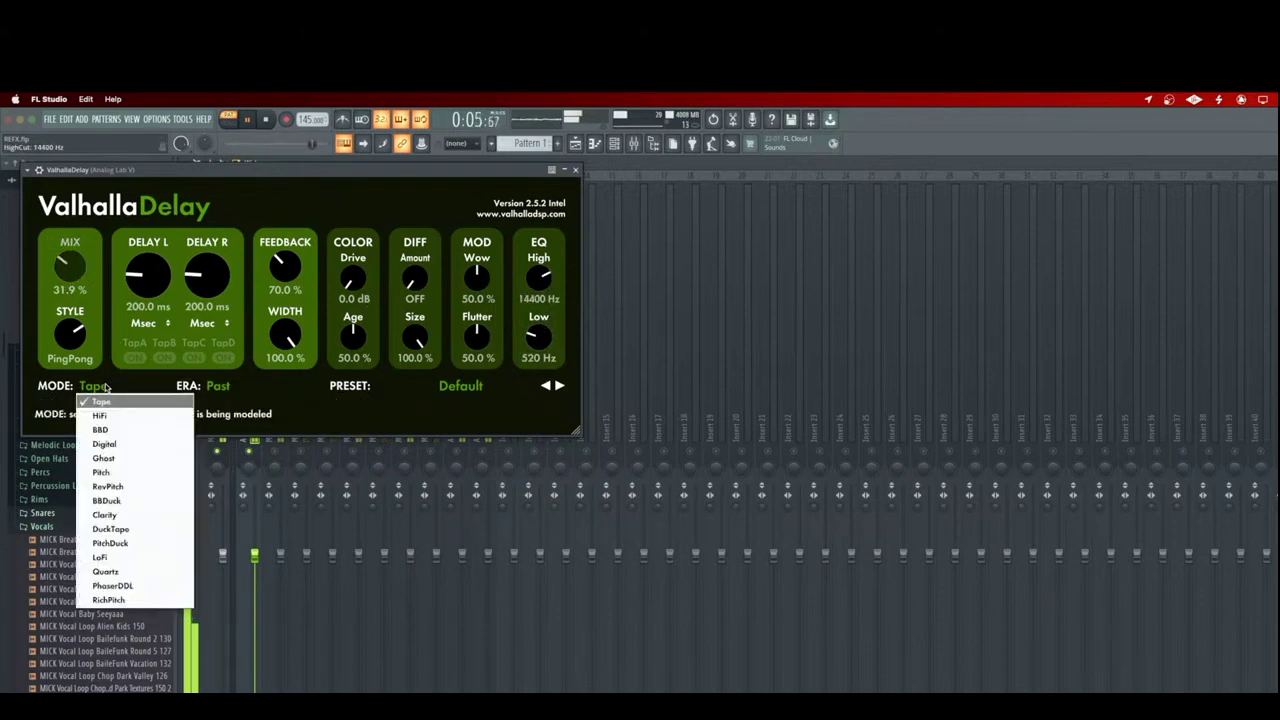
{"action": "left_click", "coordinate": [106, 514]}
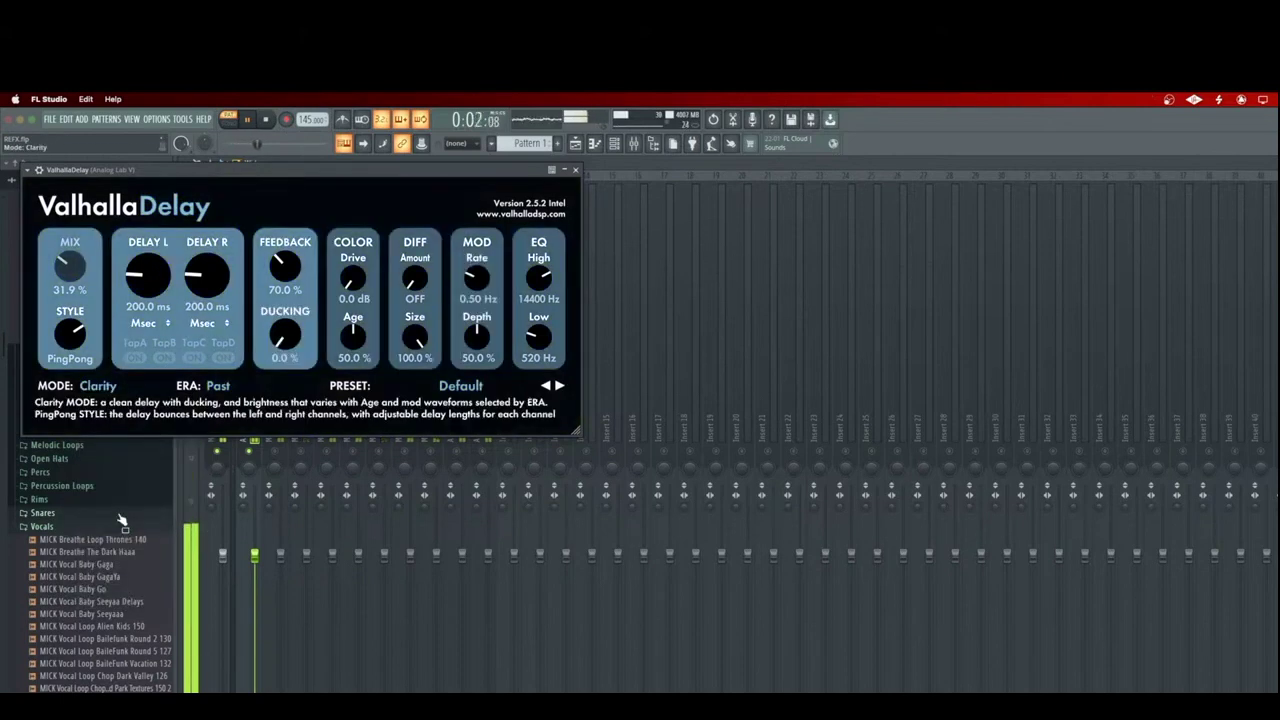
{"action": "left_click_drag", "start_coordinate": [68, 266], "coordinate": [68, 264]}
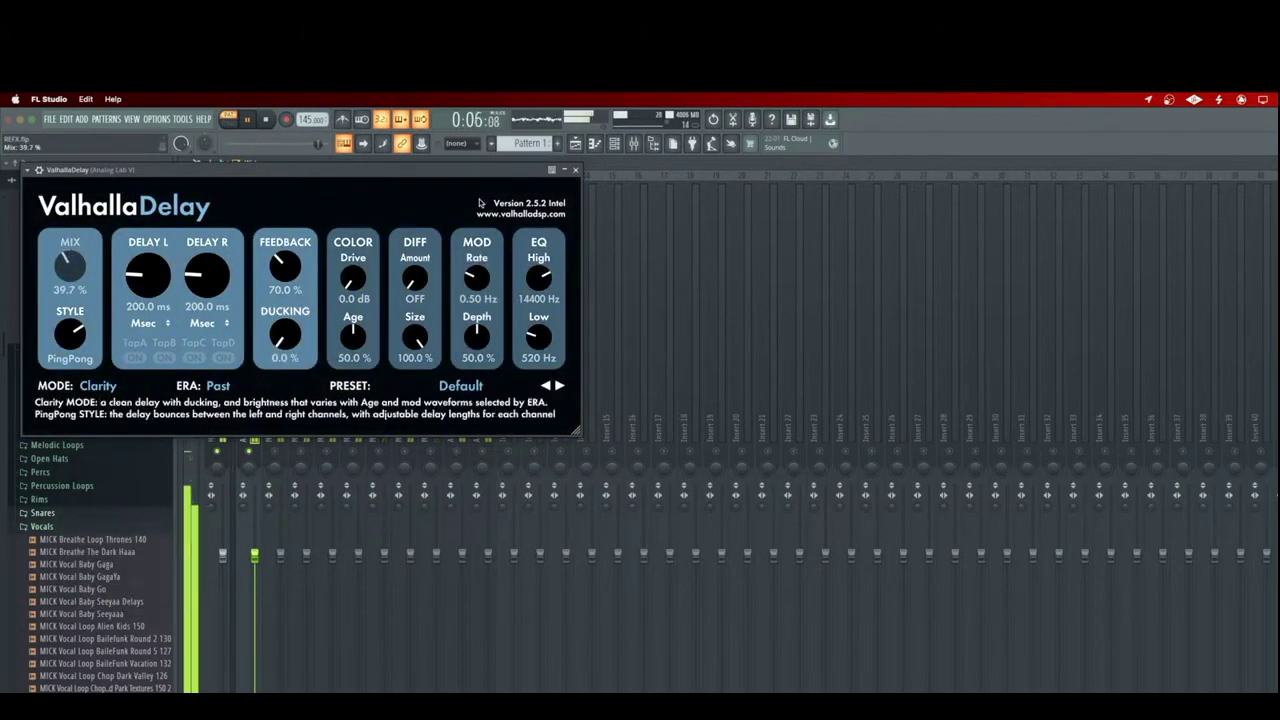
{"action": "left_click_drag", "start_coordinate": [288, 338], "coordinate": [307, 311]}
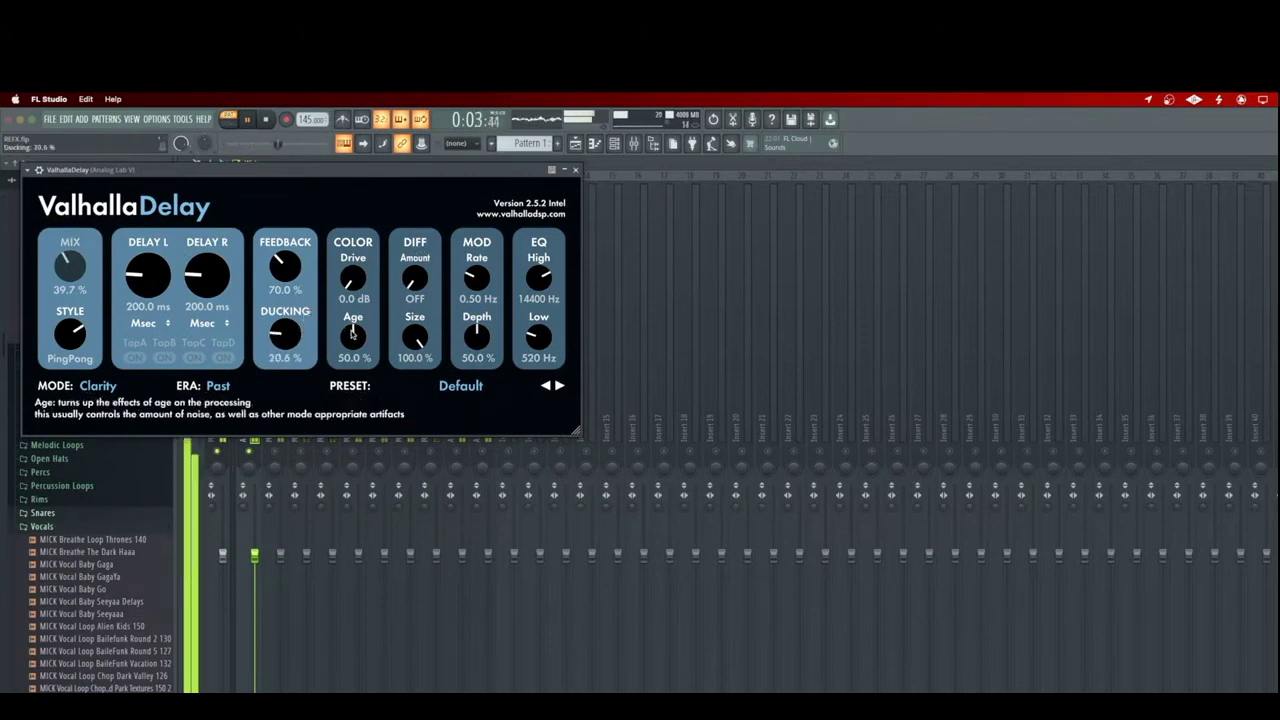
{"action": "left_click", "coordinate": [575, 170]}
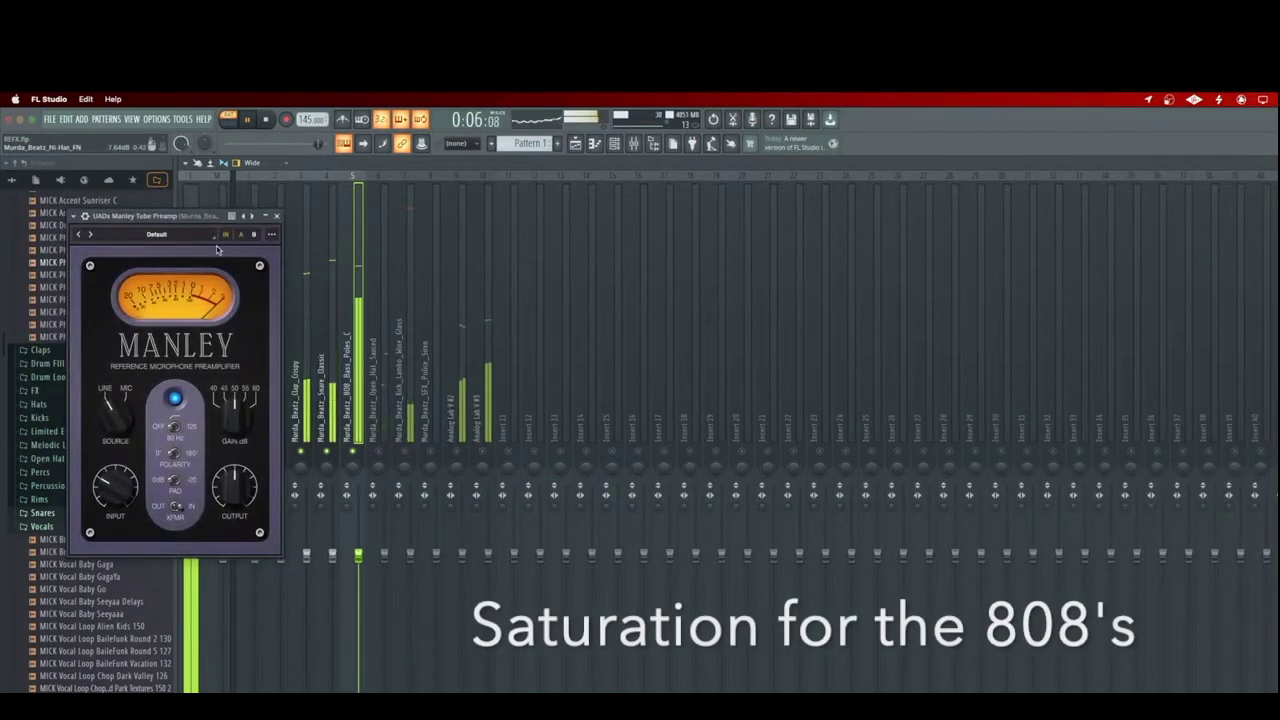
- Move the 808's Manley preamp window aside, and set the open hat's ValhallaDelay to DuckTape mode, Dual style and note-synced 1/16 delays
{"action": "left_click_drag", "start_coordinate": [210, 215], "coordinate": [826, 244]}
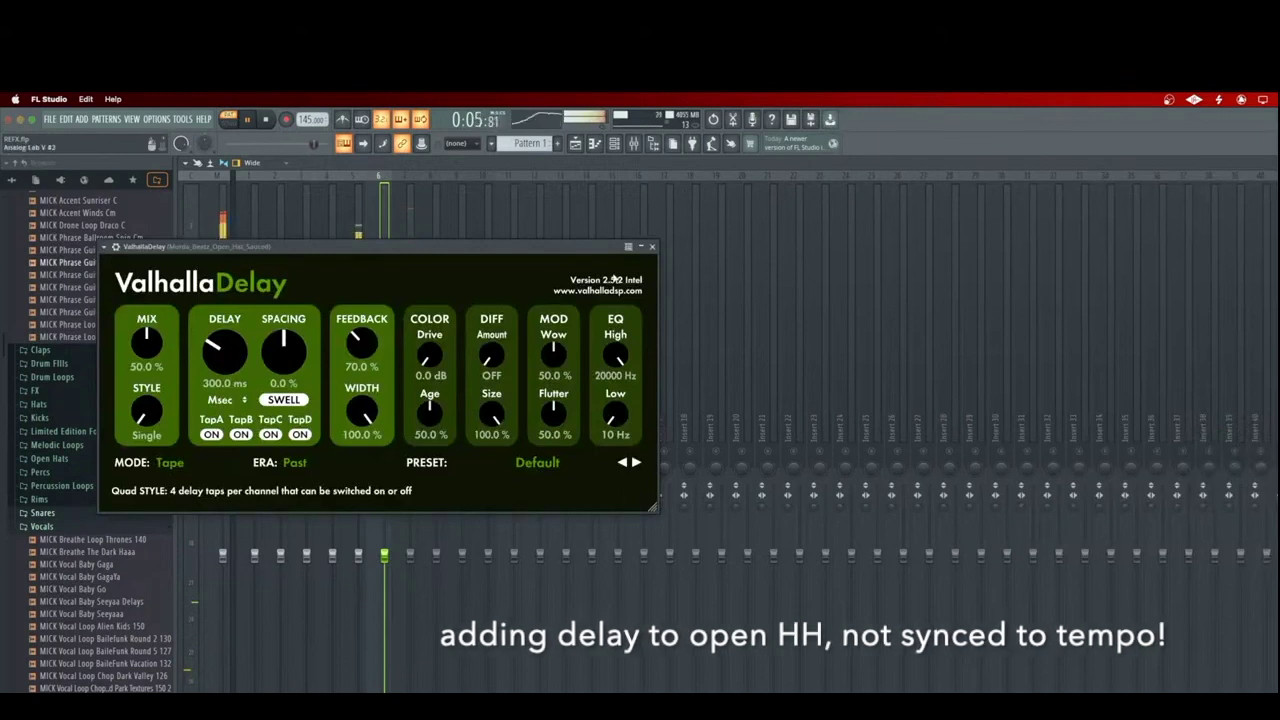
{"action": "left_click_drag", "start_coordinate": [438, 250], "coordinate": [745, 268]}
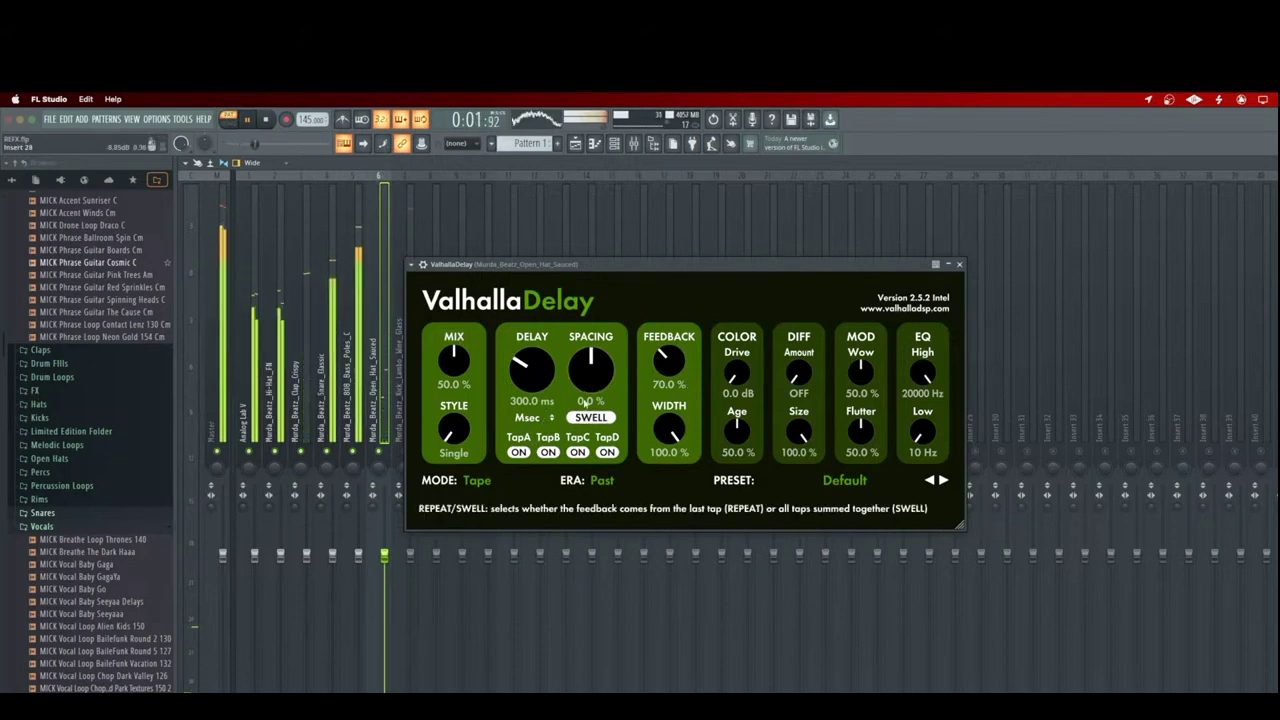
{"action": "left_click", "coordinate": [495, 484]}
{"action": "left_click", "coordinate": [514, 617]}
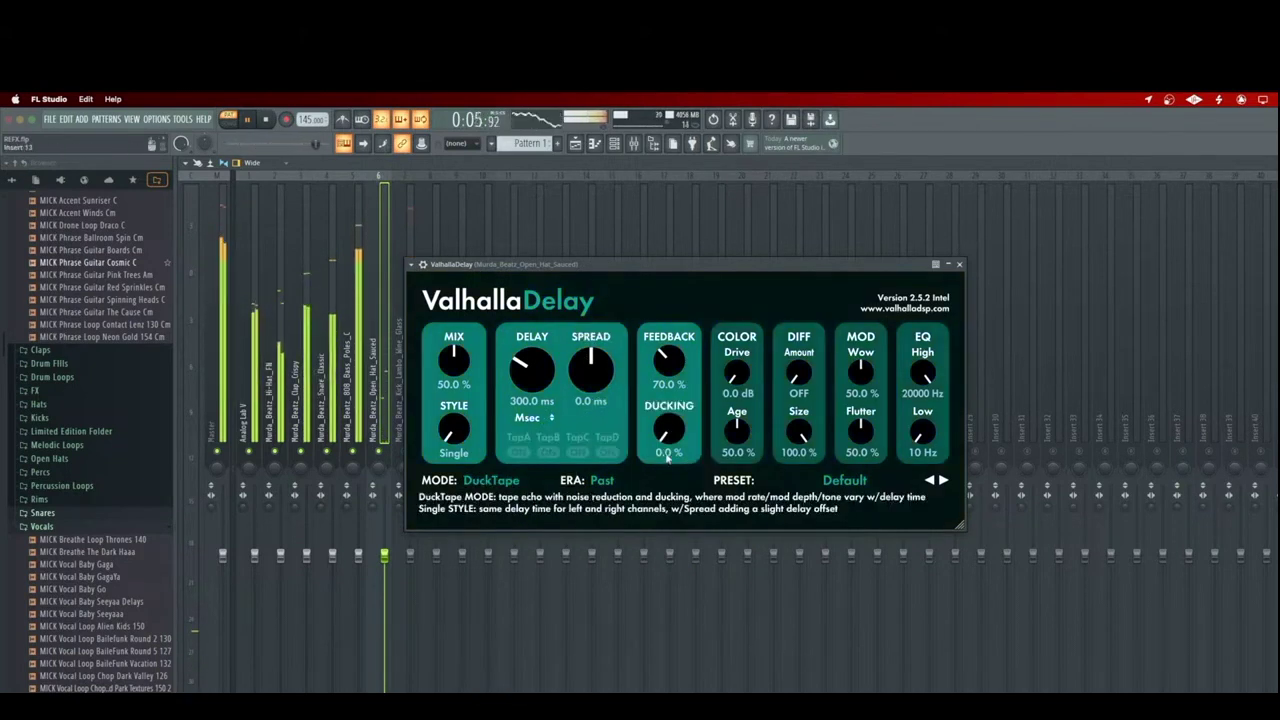
{"action": "left_click", "coordinate": [531, 418]}
{"action": "left_click", "coordinate": [545, 446]}
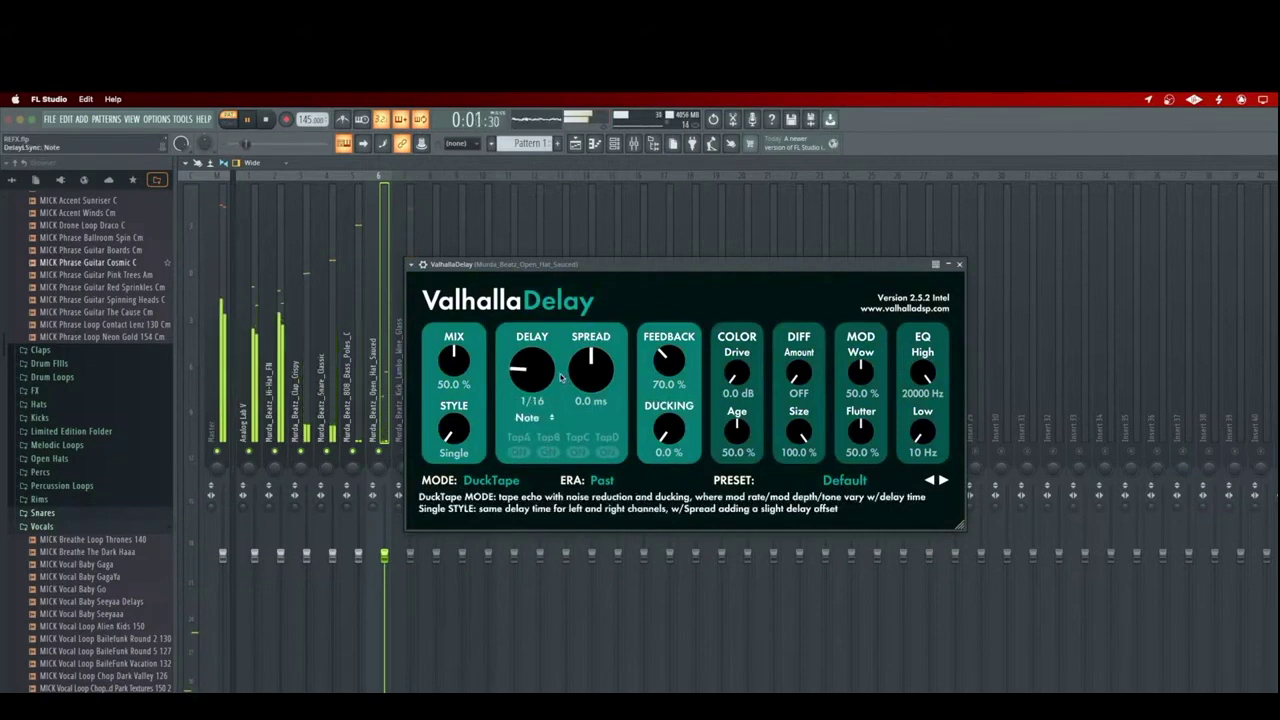
{"action": "left_click_drag", "start_coordinate": [464, 420], "coordinate": [493, 379]}
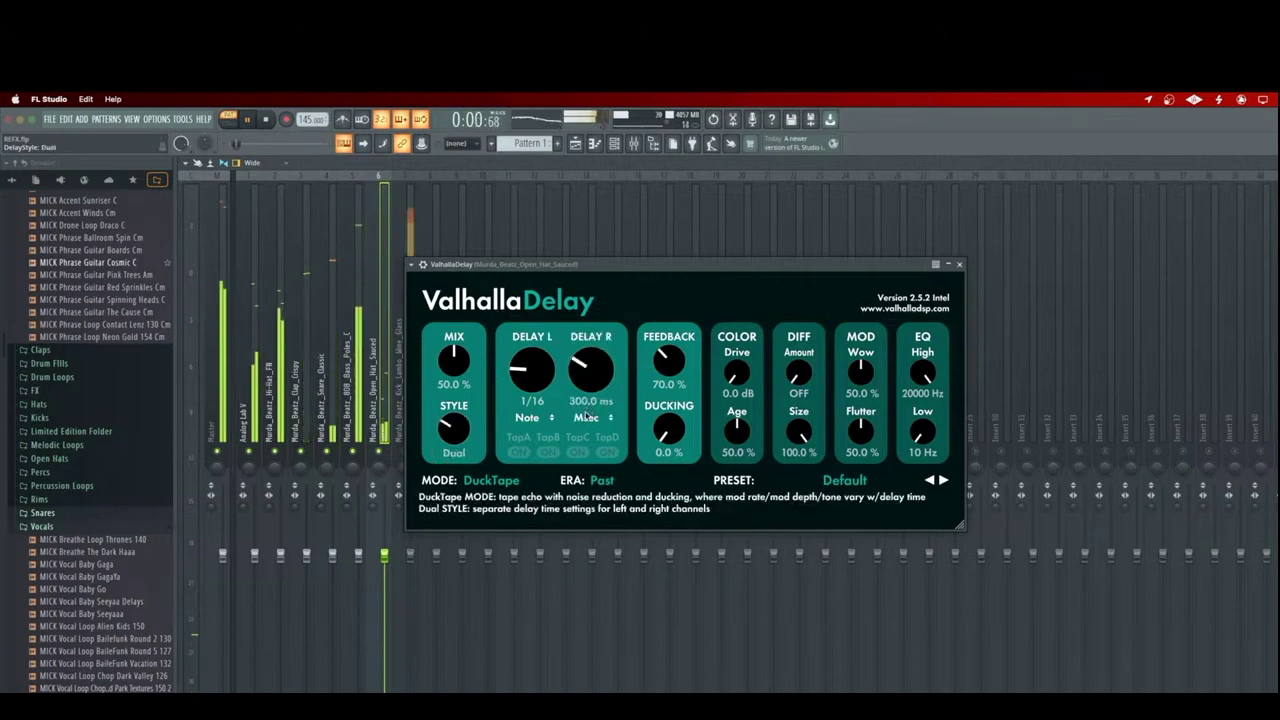
{"action": "left_click", "coordinate": [589, 418]}
{"action": "left_click", "coordinate": [586, 442]}
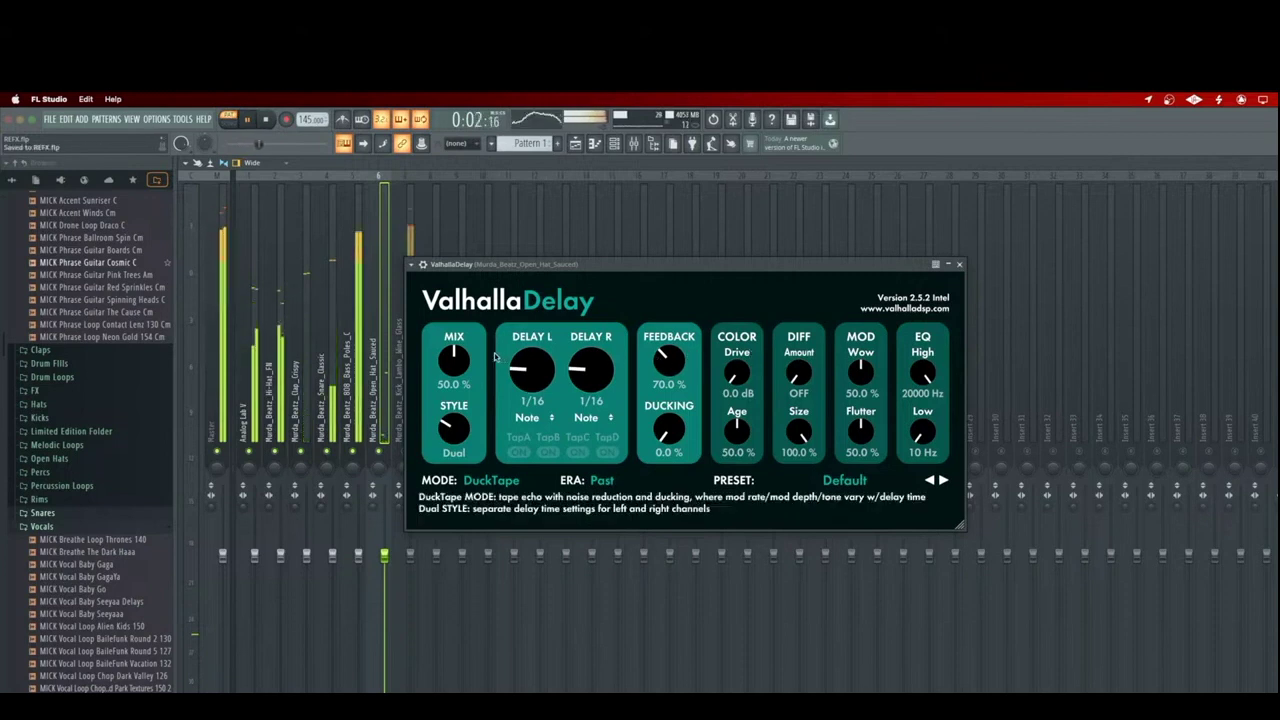
- Set the open hat delay's mix to 20 %, high cut to 14300 Hz, wow and flutter to 0 %, and close it
{"action": "mouse_move", "coordinate": [463, 358]}
{"action": "left_mouse_down"}
{"action": "mouse_move", "coordinate": [463, 408]}
{"action": "mouse_move", "coordinate": [455, 352]}
{"action": "left_mouse_up"}
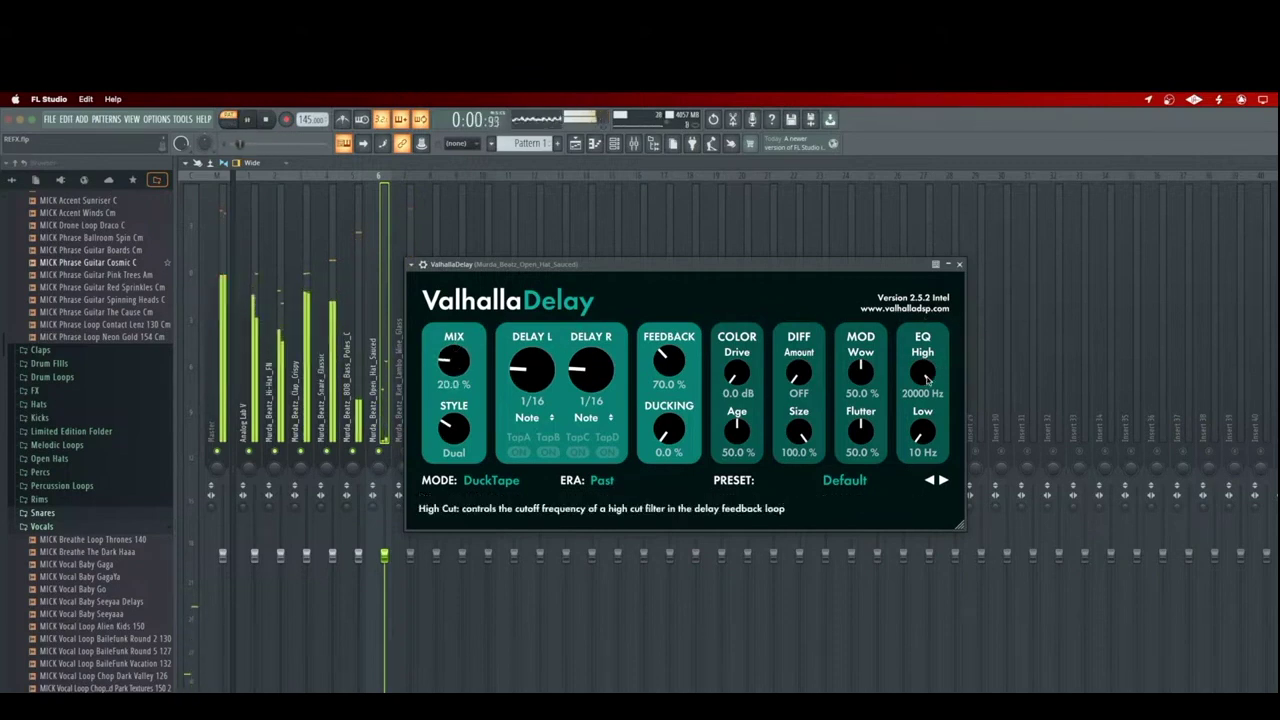
{"action": "left_click_drag", "start_coordinate": [932, 374], "coordinate": [865, 486]}
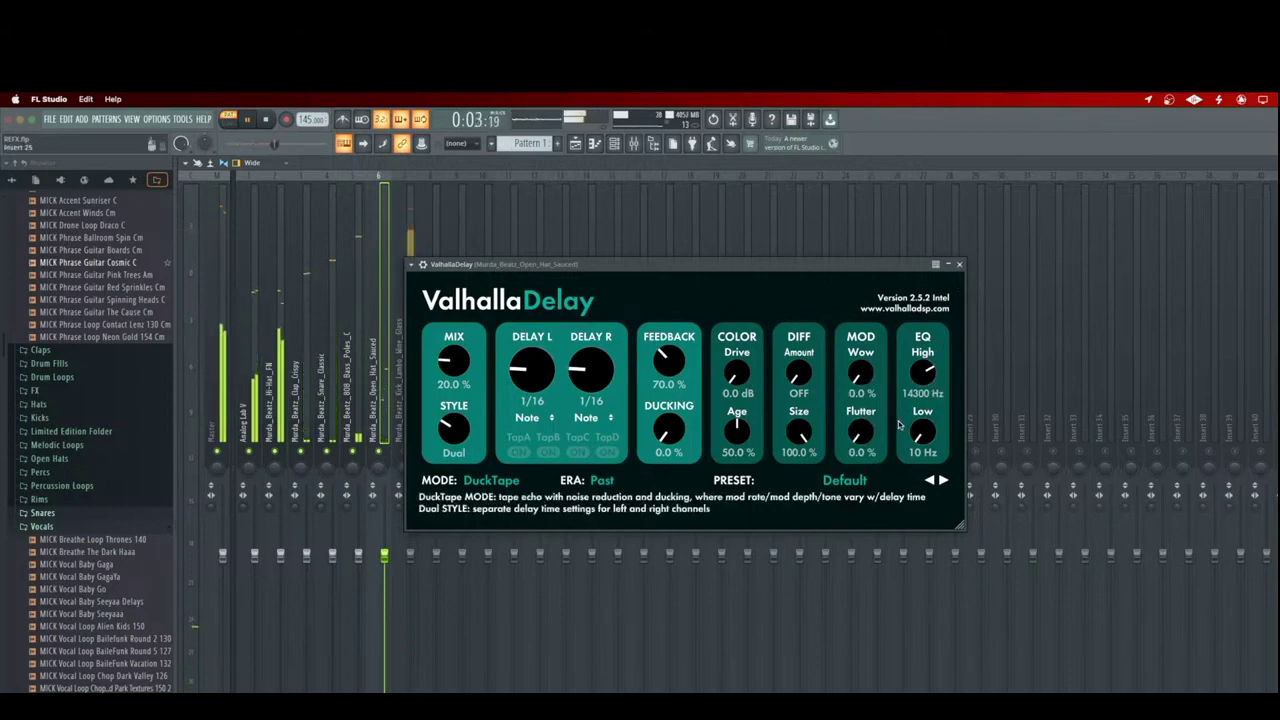
{"action": "left_click", "coordinate": [959, 265]}
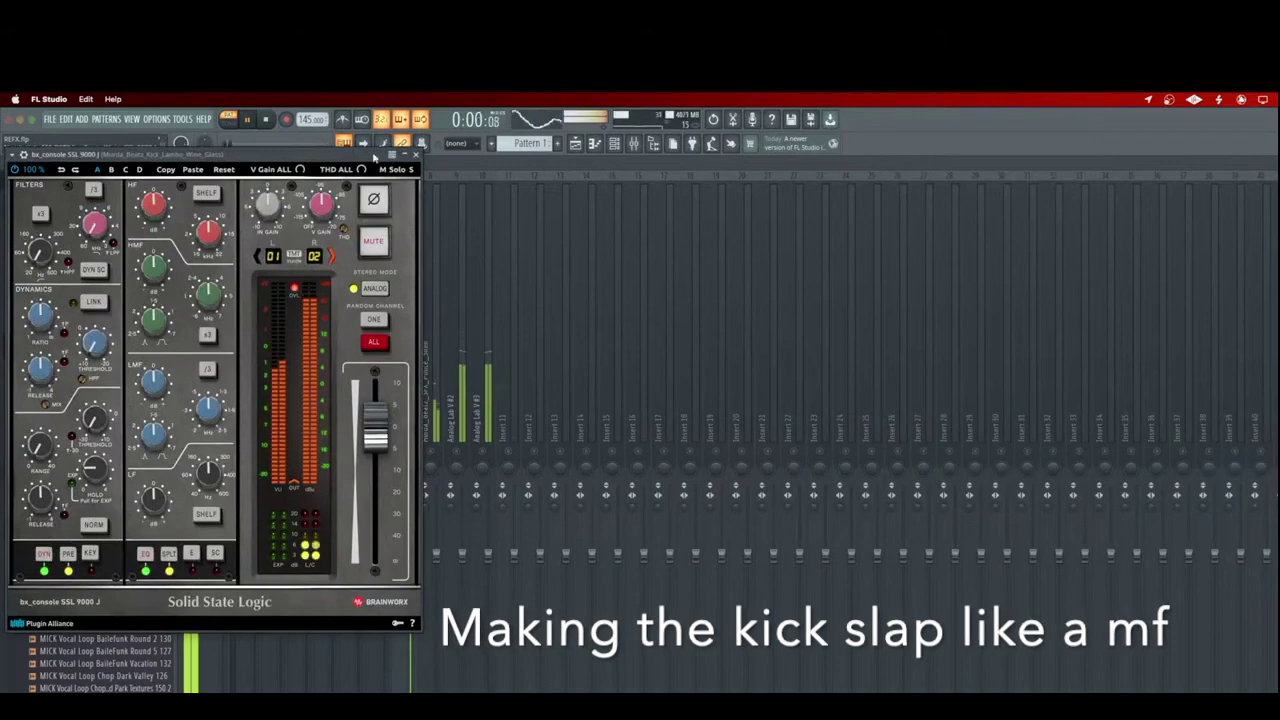
- On the kick's bx_console SSL 9000 J, turn on the sidechain link and boost the low EQ gain to +15.7 dB
{"action": "left_click_drag", "start_coordinate": [375, 157], "coordinate": [1134, 206]}
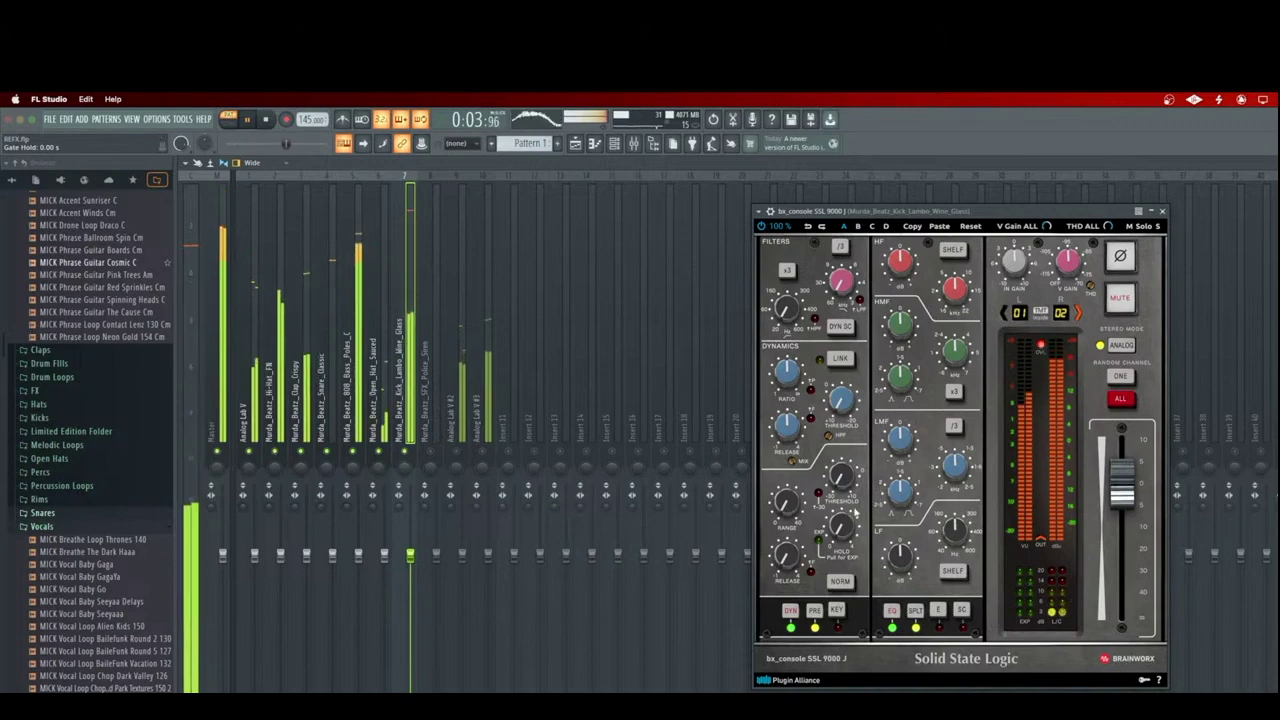
{"action": "left_click", "coordinate": [841, 359]}
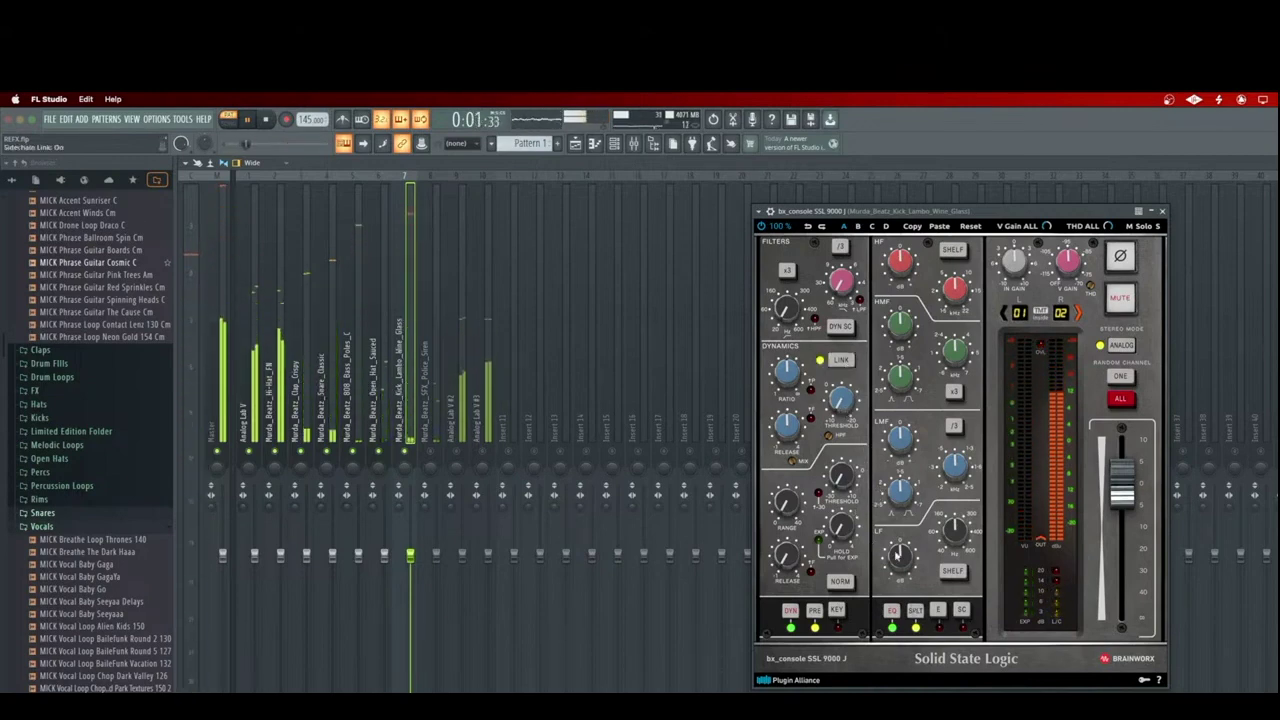
{"action": "left_click_drag", "start_coordinate": [903, 558], "coordinate": [915, 518]}
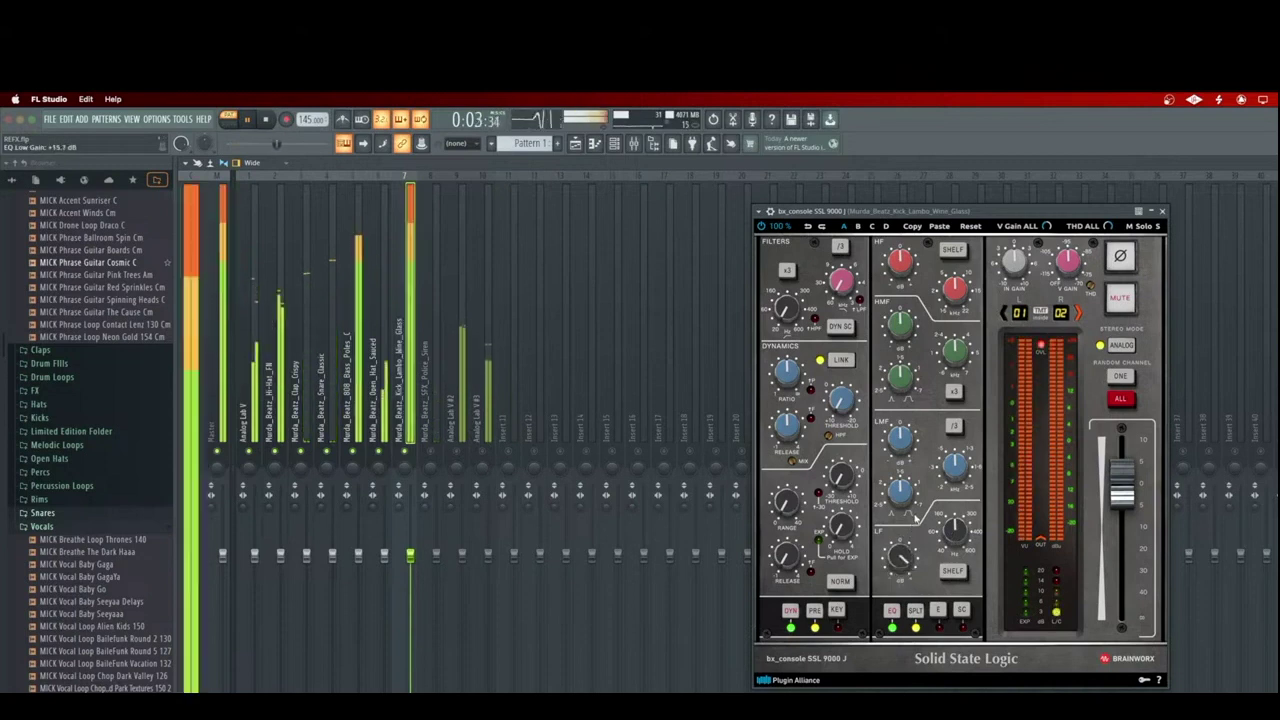
- Replay the pattern repeatedly while sweeping the kick's low EQ frequency, bringing it to about 119 Hz
{"action": "key", "text": "space"}
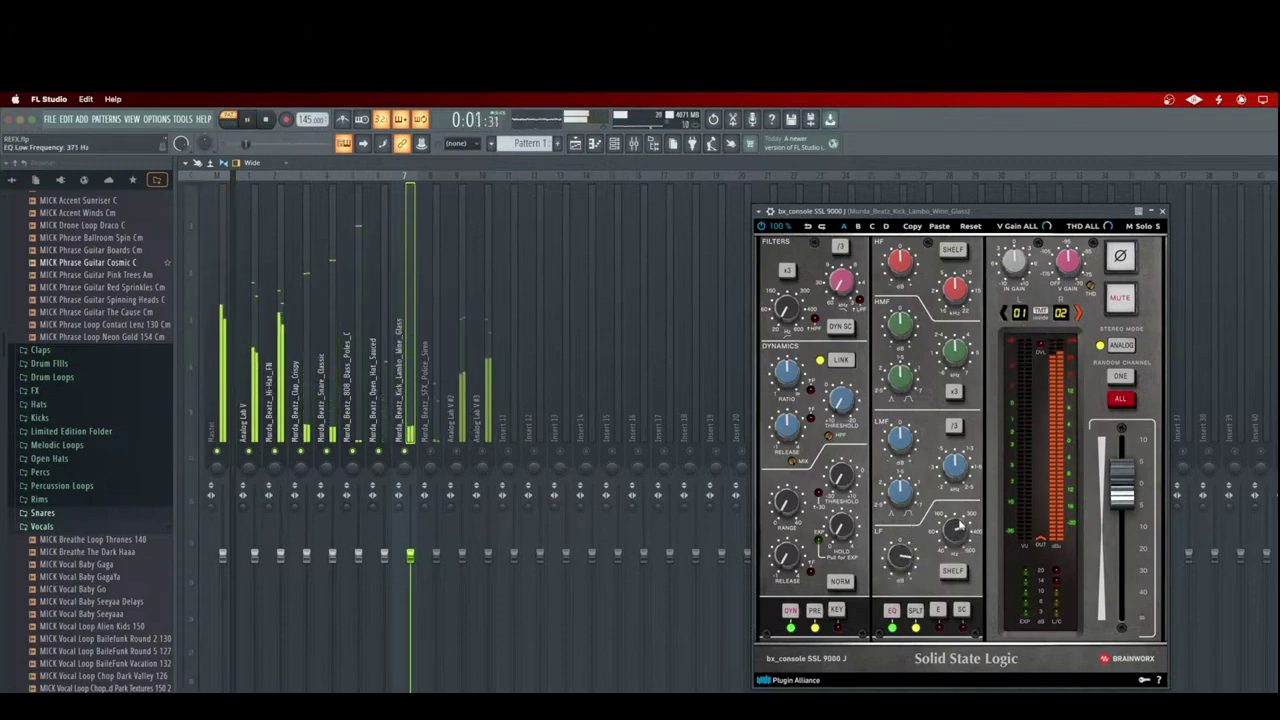
{"action": "key", "text": "space"}
{"action": "key", "text": "space"}
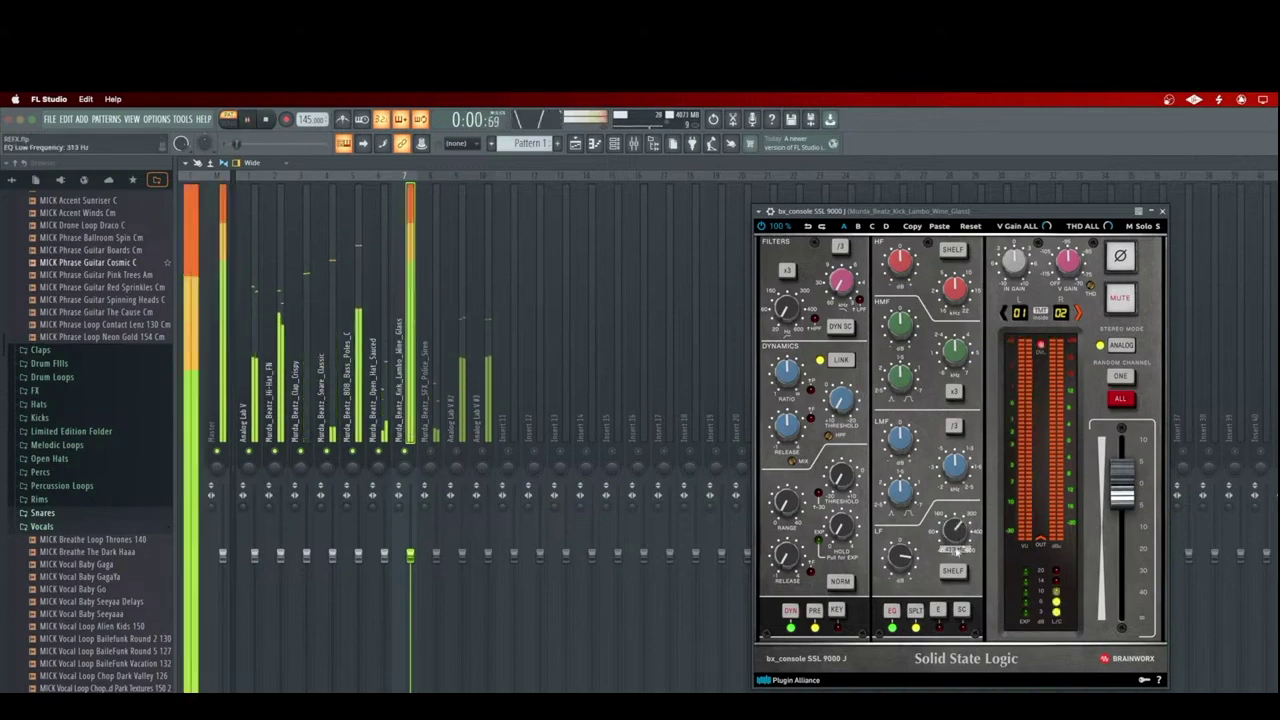
{"action": "key", "text": "space"}
{"action": "key", "text": "space"}
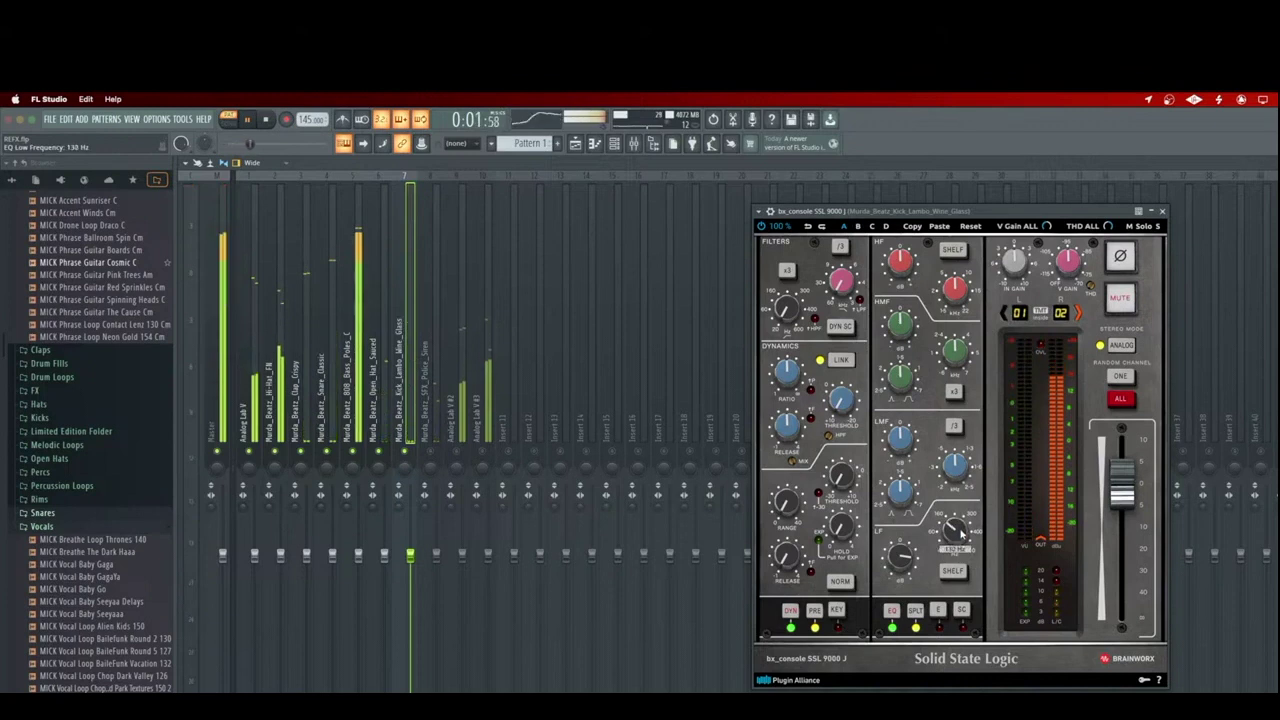
{"action": "mouse_move", "coordinate": [960, 535]}
{"action": "left_mouse_down"}
{"action": "mouse_move", "coordinate": [957, 550]}
{"action": "mouse_move", "coordinate": [958, 537]}
{"action": "left_mouse_up"}
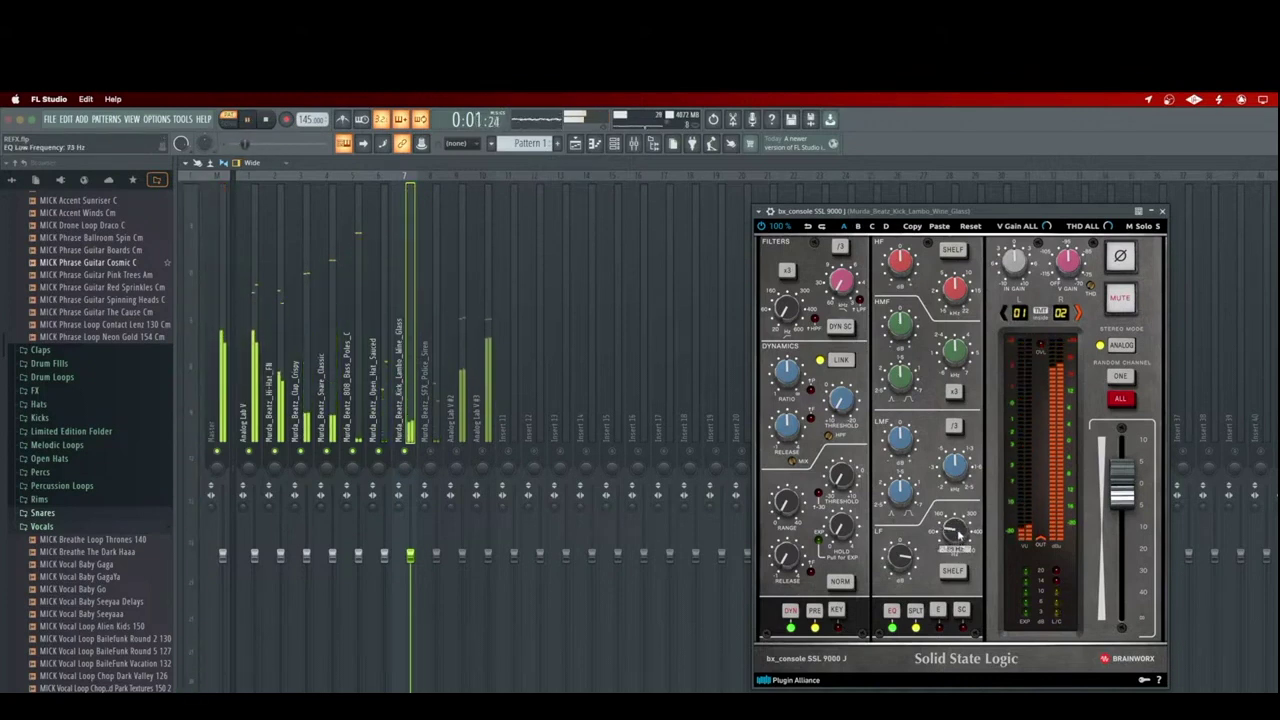
{"action": "key", "text": "space"}
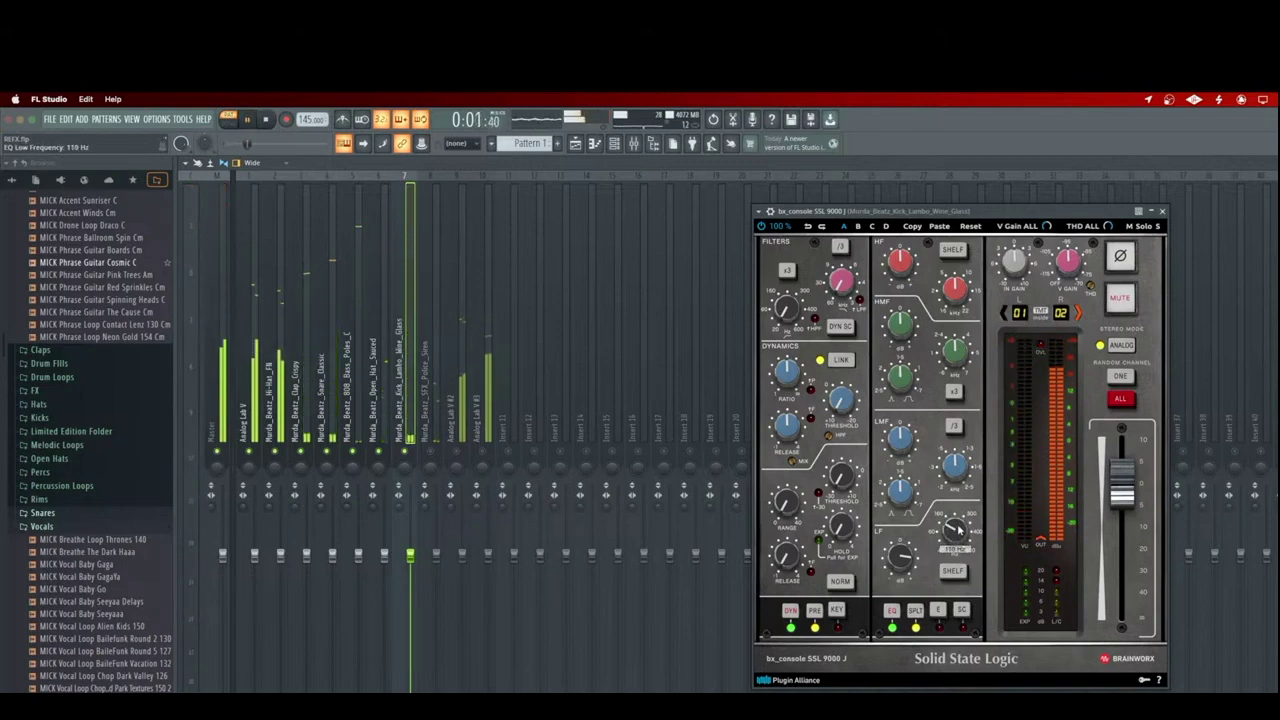
{"action": "left_click_drag", "start_coordinate": [958, 533], "coordinate": [958, 533]}
{"action": "key", "text": "space"}
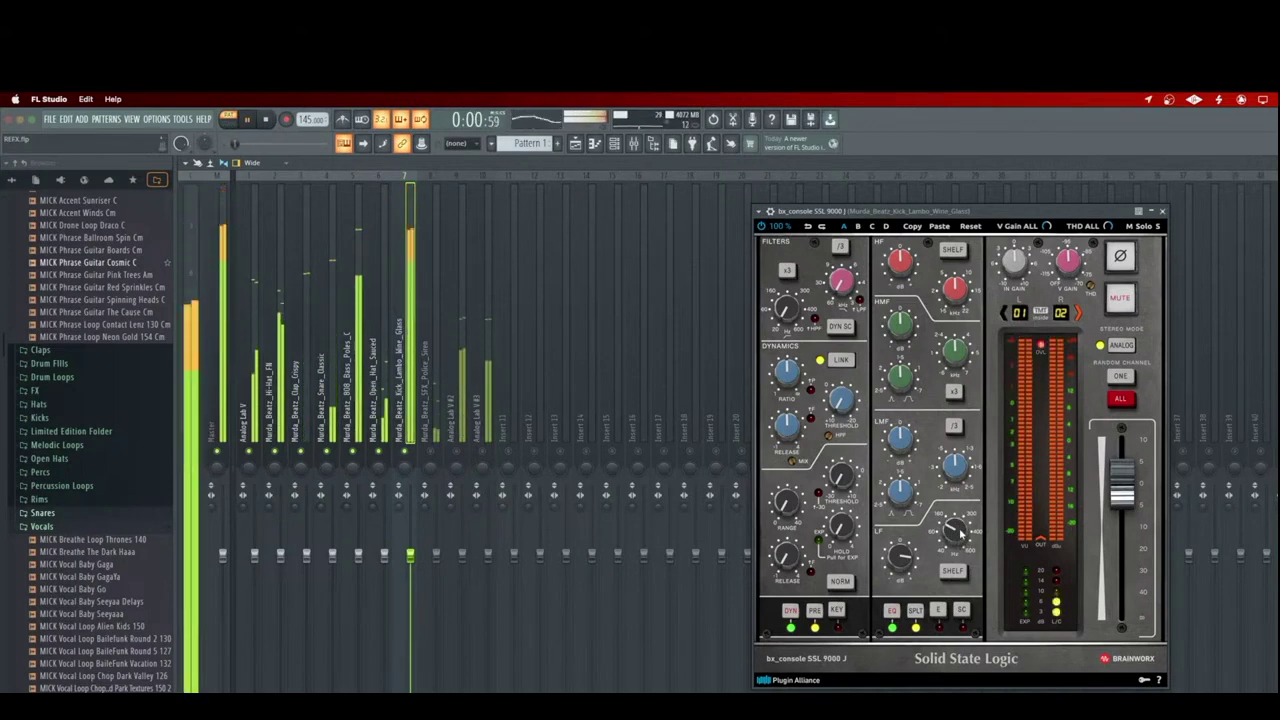
- Set the kick's low EQ gain to +9.0 dB and boost its low-mid gain to +5.3 dB during playback
{"action": "left_click_drag", "start_coordinate": [900, 555], "coordinate": [898, 557]}
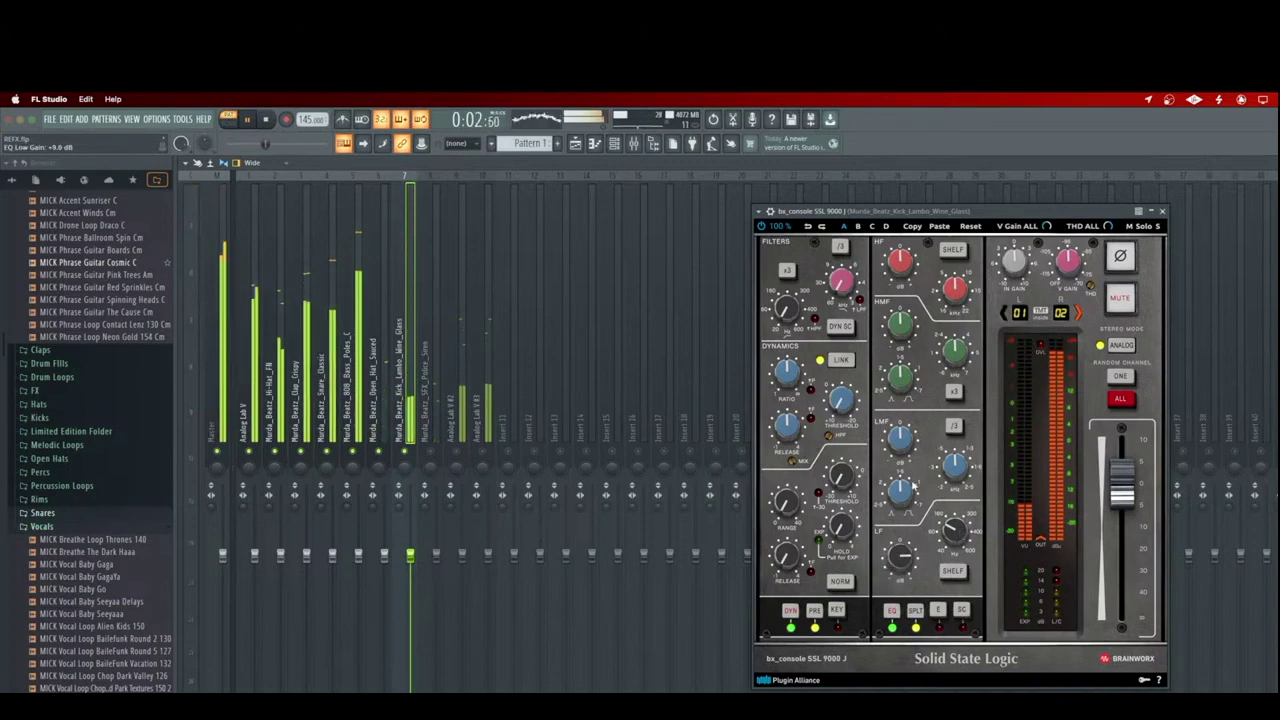
{"action": "key", "text": "space"}
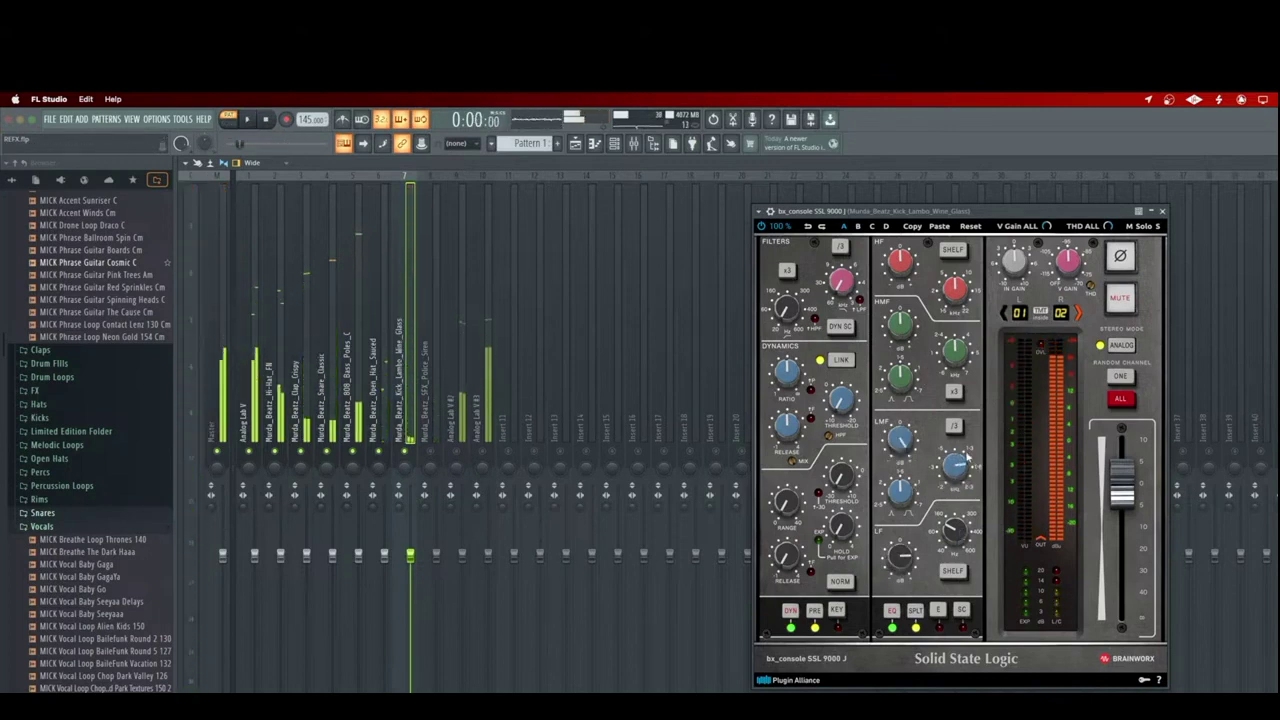
{"action": "key", "text": "space"}
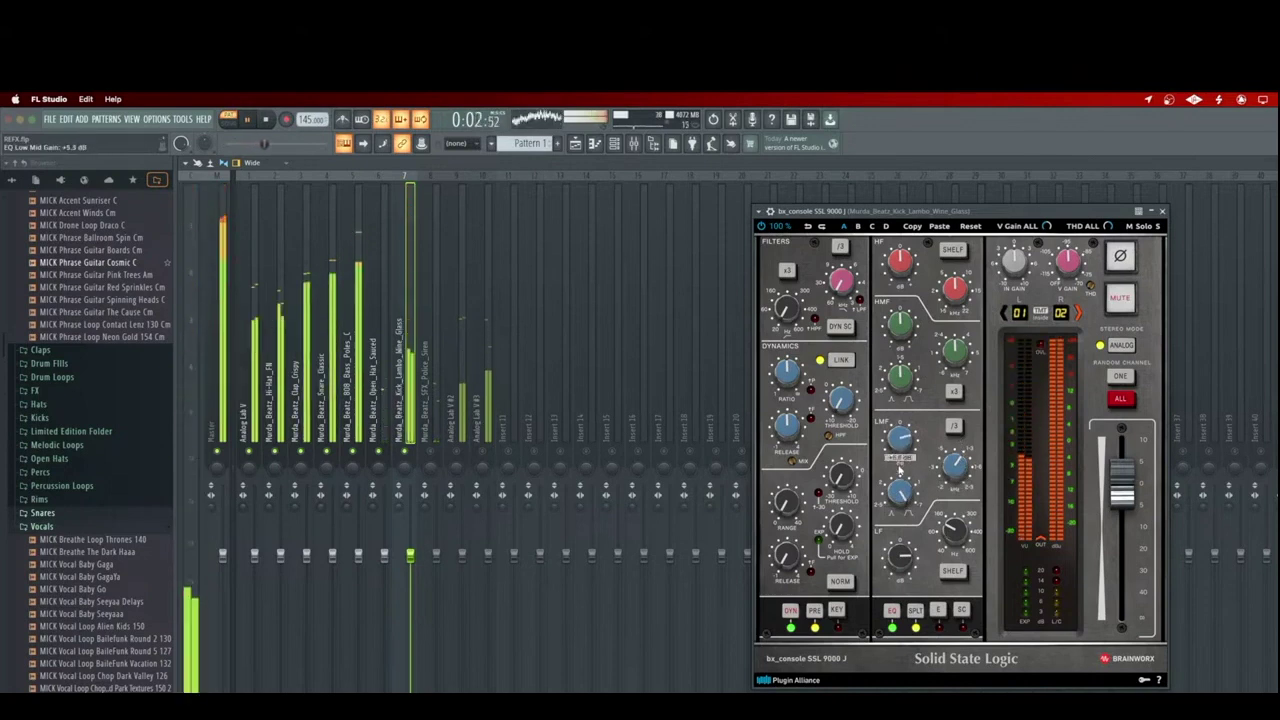
- Replay the pattern repeatedly while adjusting the kick compressor's release around 0.12 s, and set its ratio to 4.0:1
{"action": "left_click", "coordinate": [811, 419]}
{"action": "key", "text": "space"}
{"action": "left_click_drag", "start_coordinate": [792, 434], "coordinate": [793, 475]}
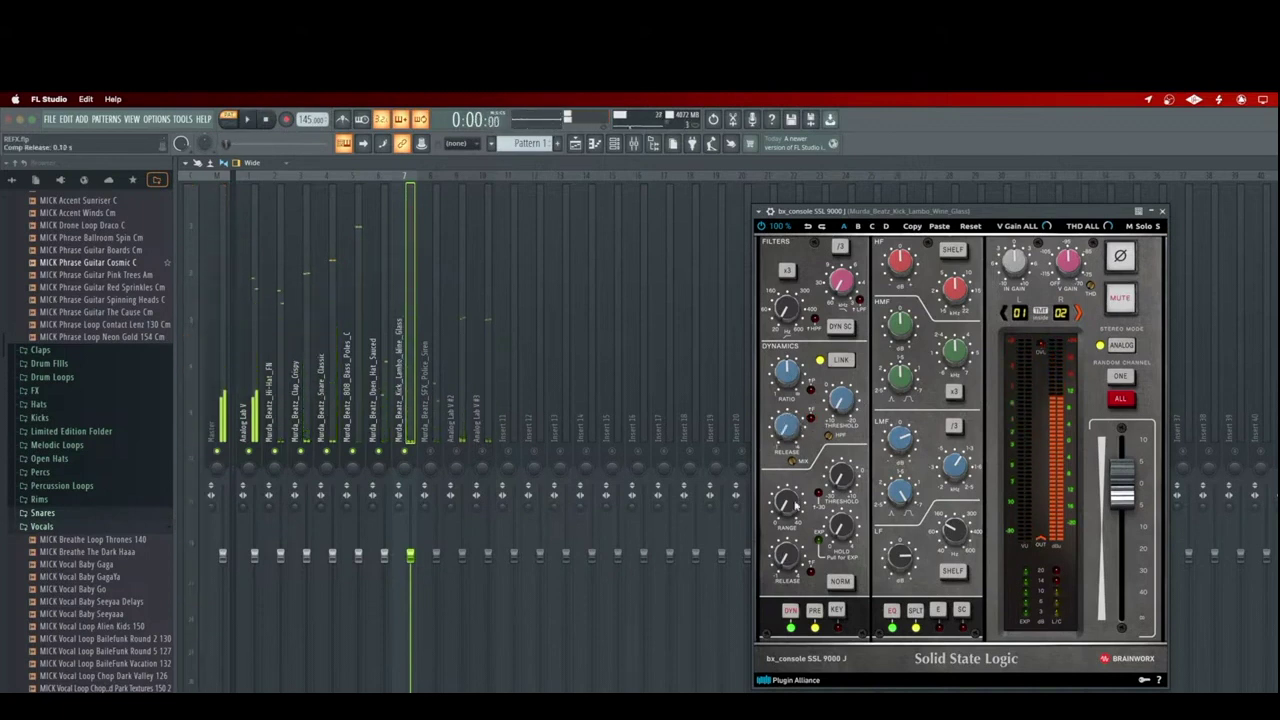
{"action": "key", "text": "space"}
{"action": "key", "text": "space"}
{"action": "key", "text": "space"}
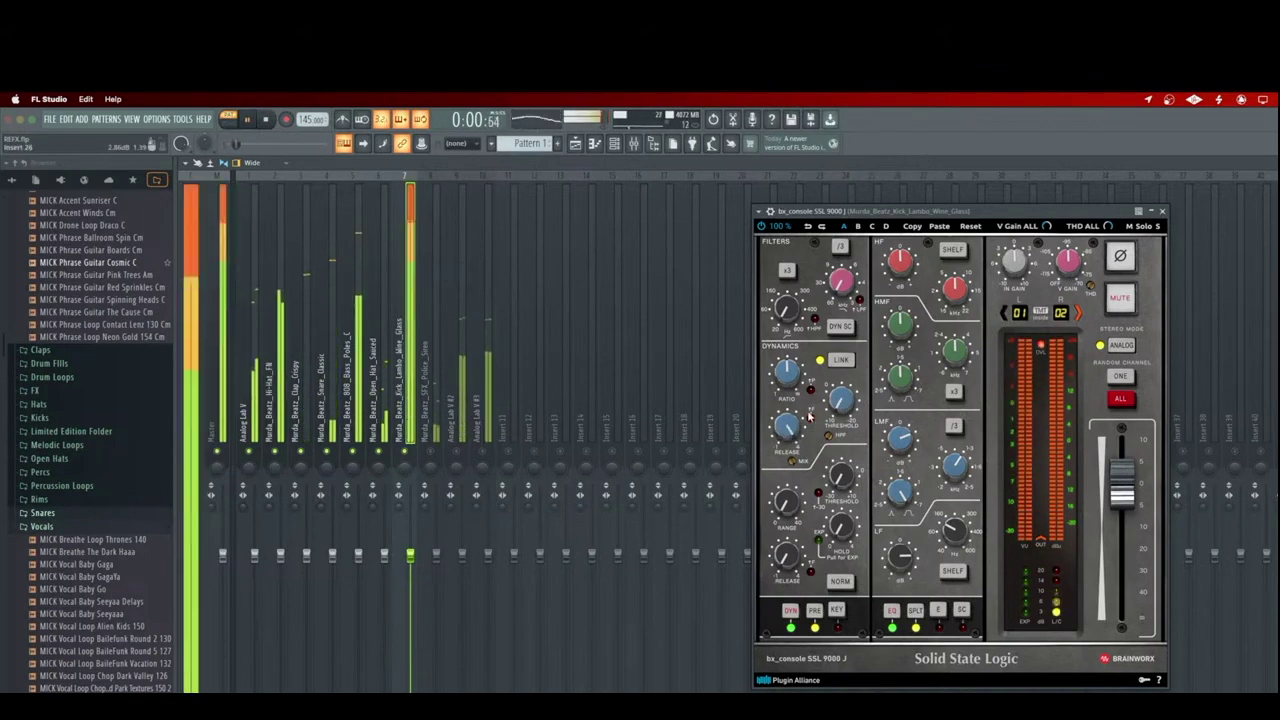
{"action": "key", "text": "space"}
{"action": "key", "text": "space"}
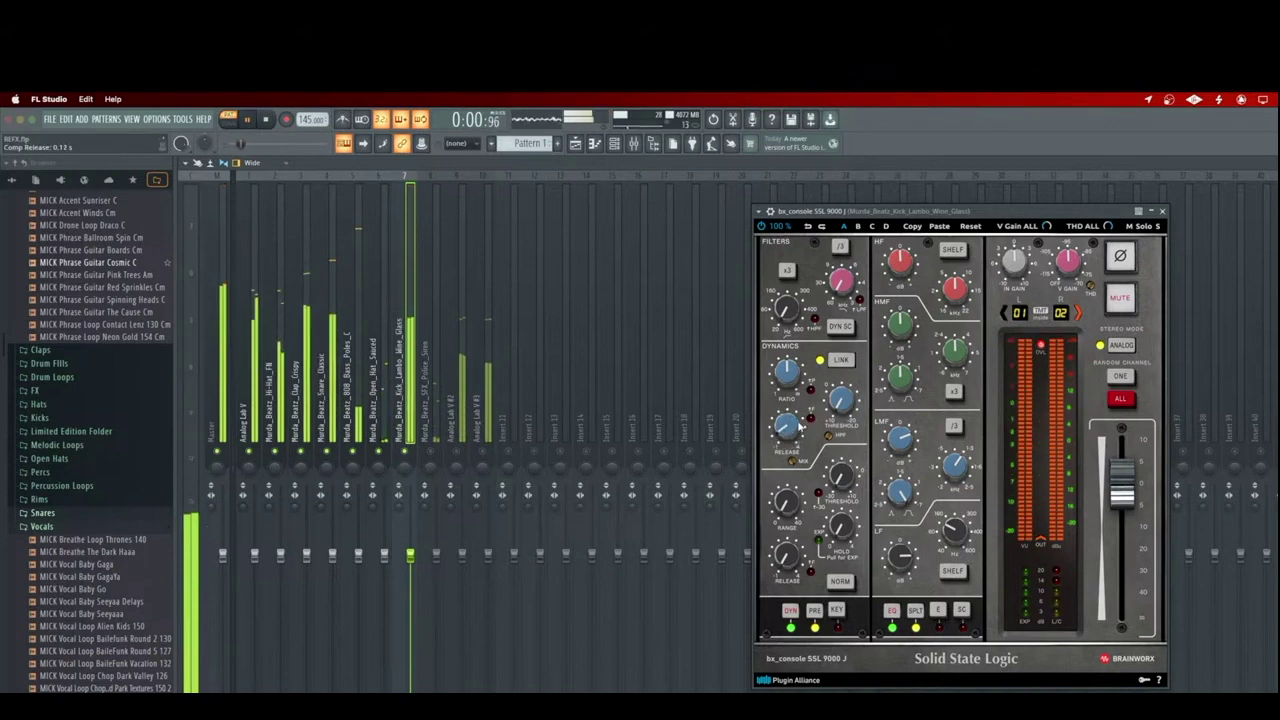
{"action": "key", "text": "space"}
{"action": "key", "text": "space"}
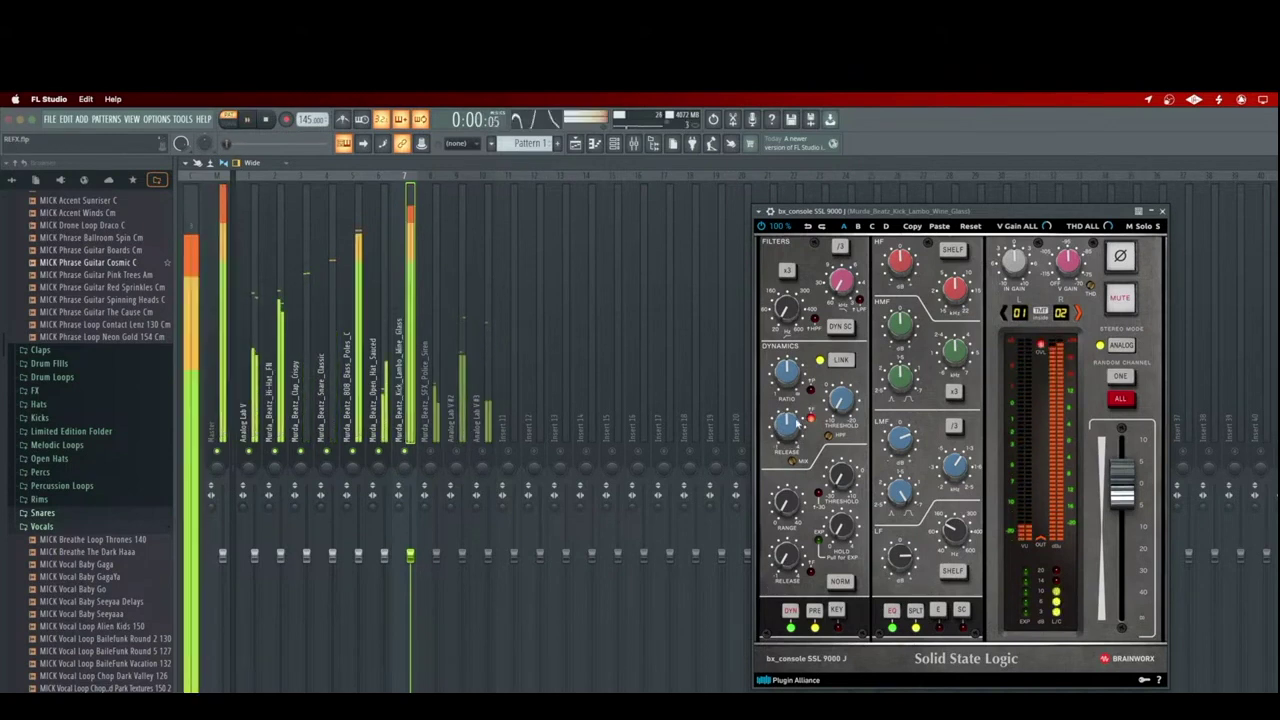
{"action": "left_click_drag", "start_coordinate": [793, 377], "coordinate": [794, 370]}
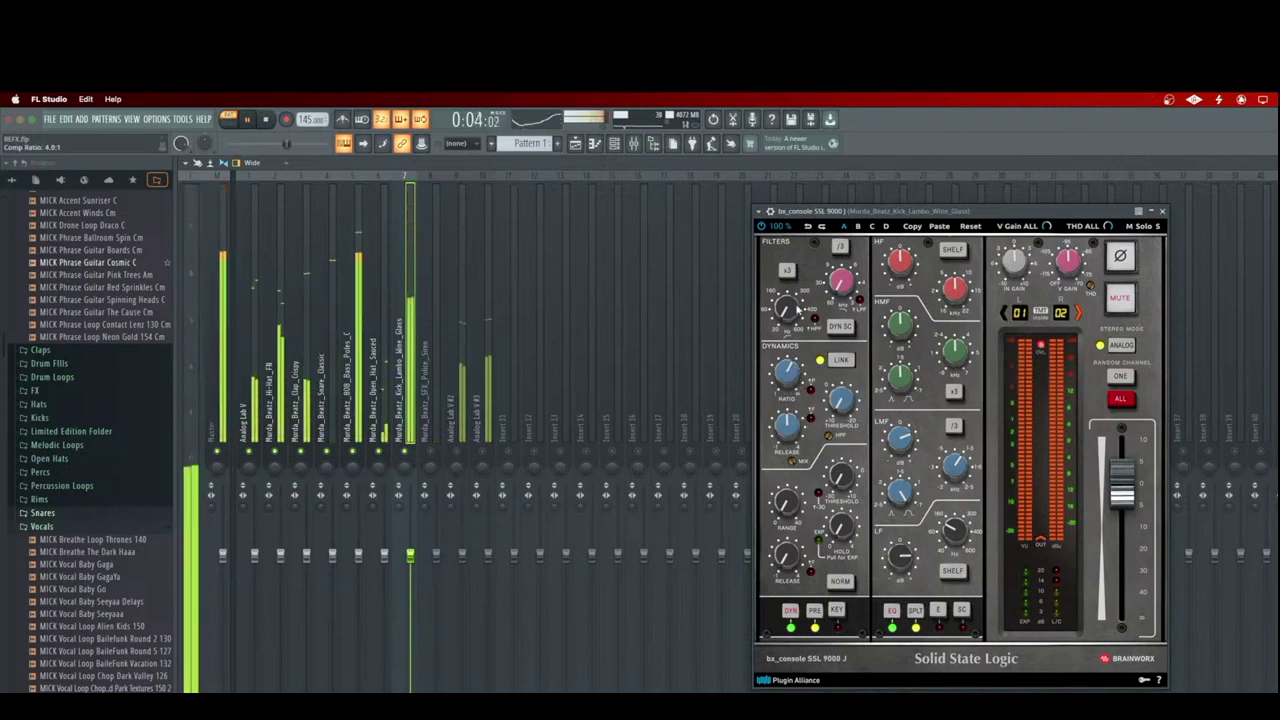
- Set the kick's high-pass filter to 50 Hz and boost its high-mid EQ by 10.8 dB at about 5.8 kHz
{"action": "left_click_drag", "start_coordinate": [794, 309], "coordinate": [795, 295]}
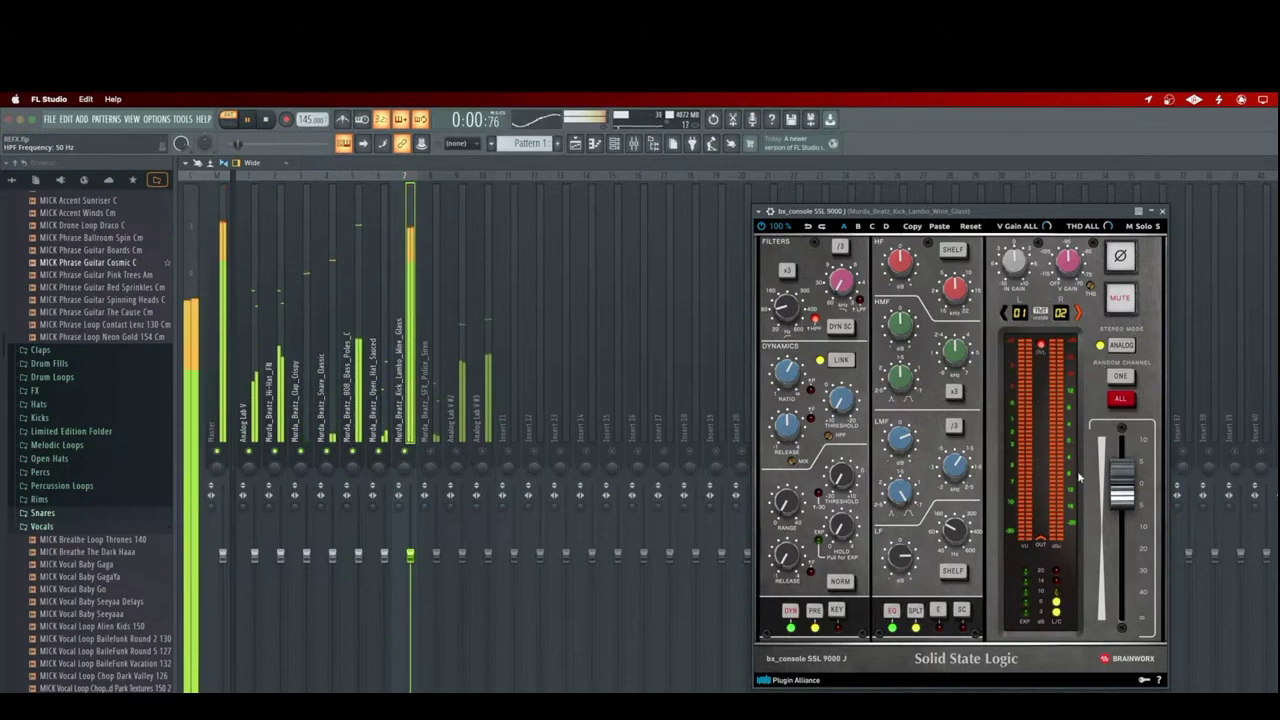
{"action": "left_click_drag", "start_coordinate": [901, 379], "coordinate": [916, 272]}
{"action": "left_click_drag", "start_coordinate": [953, 347], "coordinate": [962, 356]}
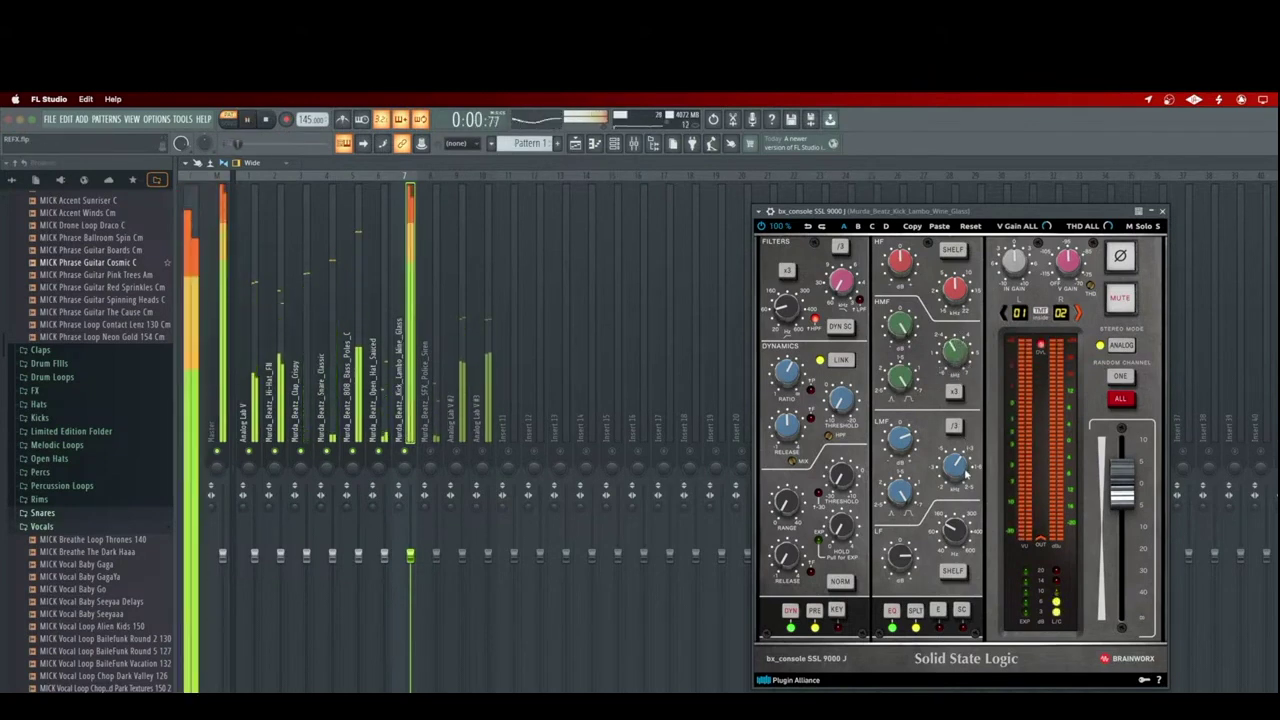
{"action": "left_click_drag", "start_coordinate": [966, 474], "coordinate": [966, 475]}
{"action": "left_click_drag", "start_coordinate": [959, 374], "coordinate": [963, 357]}
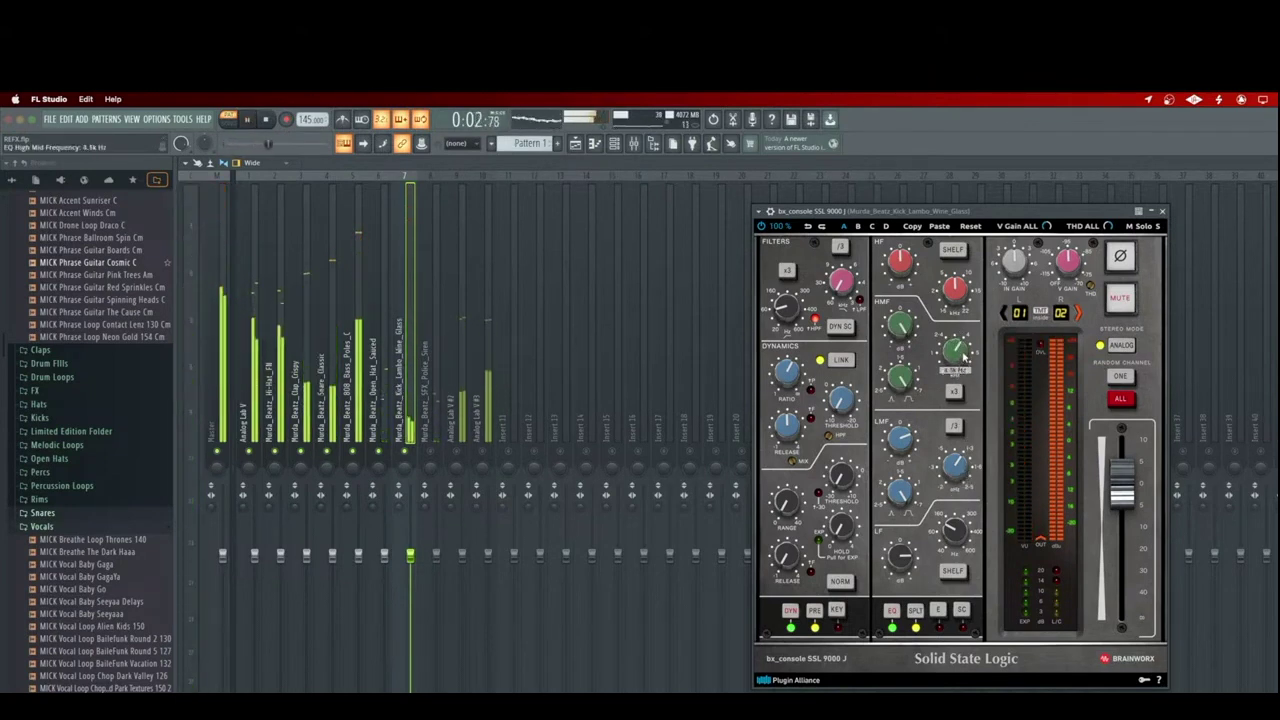
{"action": "key", "text": "space"}
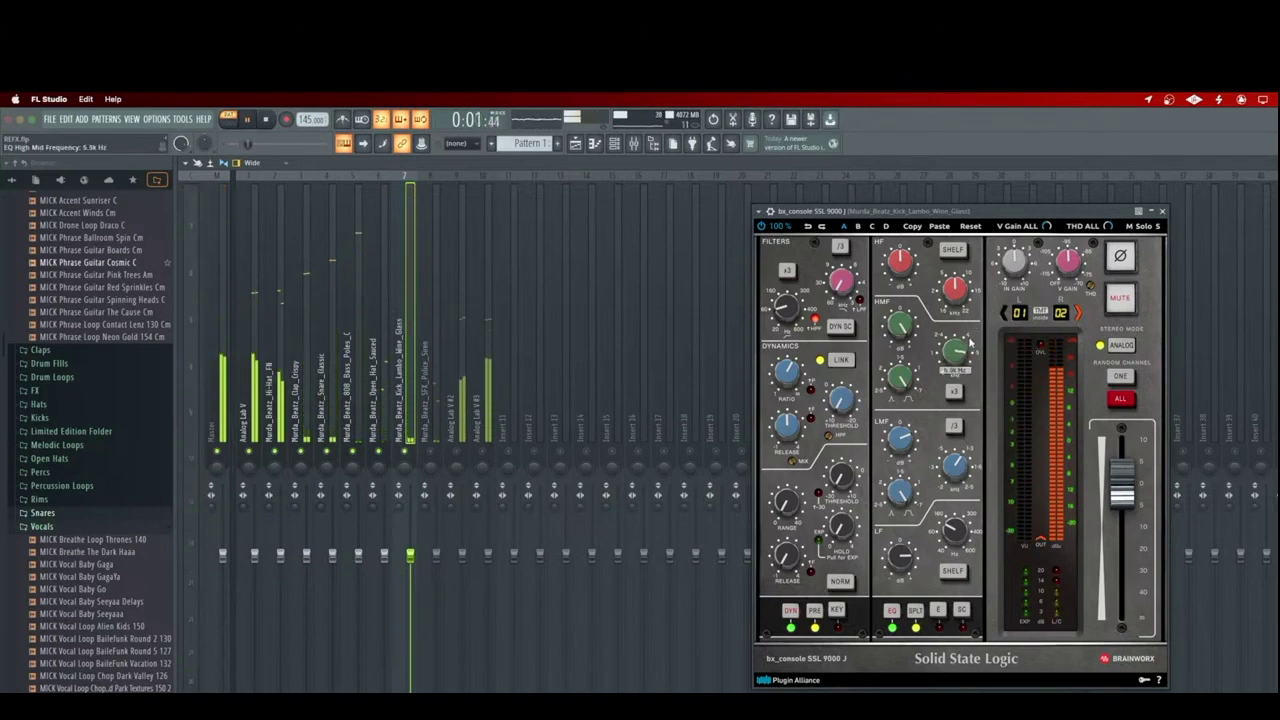
{"action": "left_click_drag", "start_coordinate": [901, 330], "coordinate": [904, 347]}
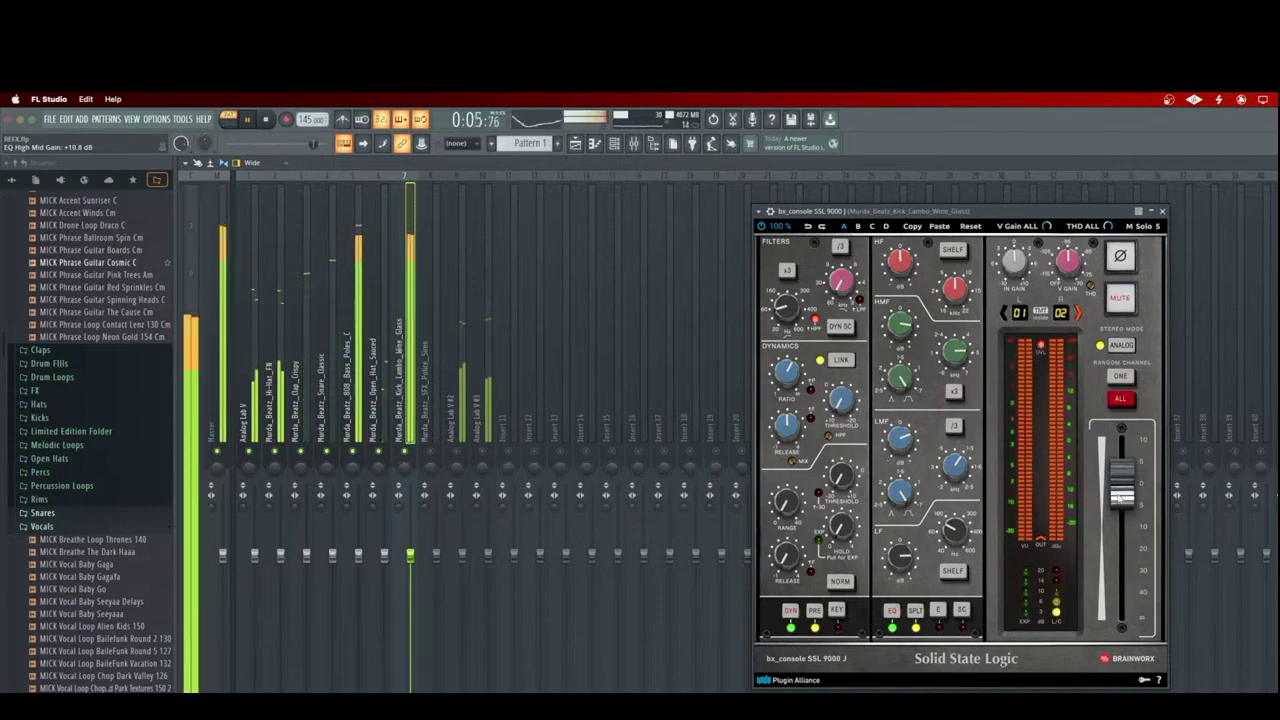
- Lower the output gain of the kick's bx_console to -4.3 dB and further down, and bring its window back up over the Distressor
{"action": "mouse_move", "coordinate": [1122, 500]}
{"action": "left_mouse_down"}
{"action": "mouse_move", "coordinate": [1122, 540]}
{"action": "mouse_move", "coordinate": [1122, 515]}
{"action": "left_mouse_up"}
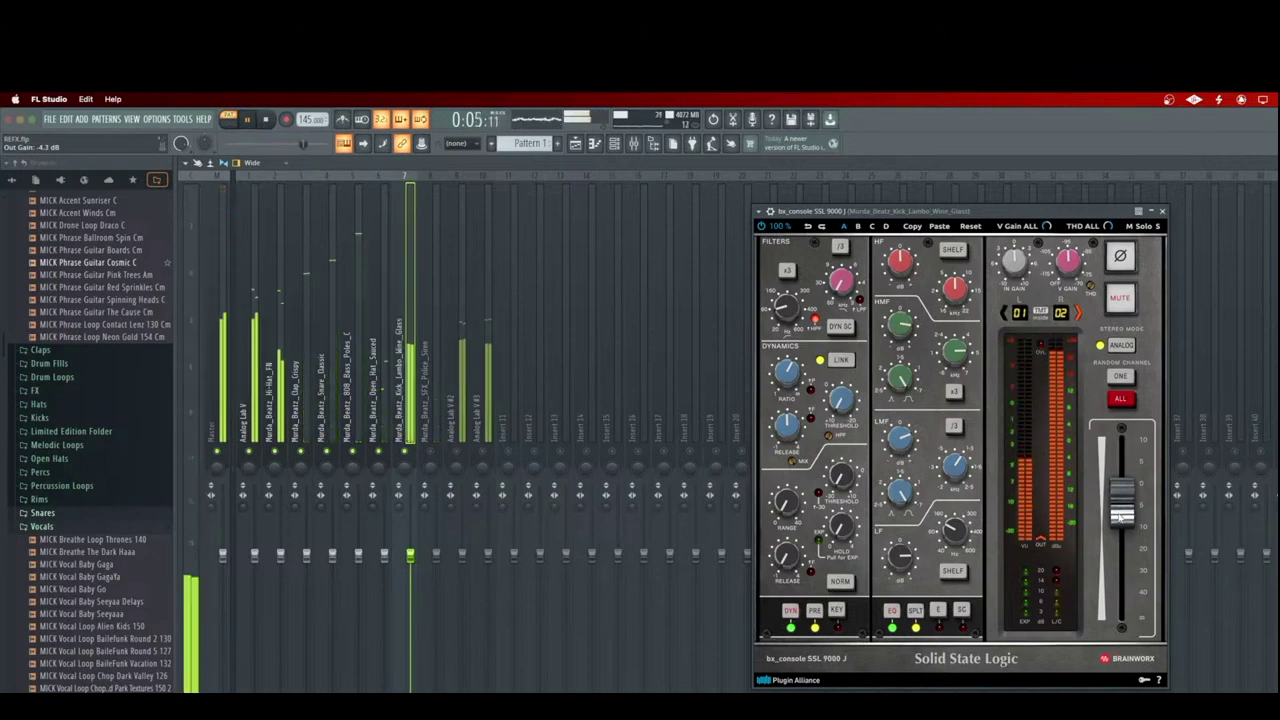
{"action": "mouse_move", "coordinate": [1122, 512]}
{"action": "left_mouse_down"}
{"action": "mouse_move", "coordinate": [1122, 546]}
{"action": "mouse_move", "coordinate": [1122, 535]}
{"action": "left_mouse_up"}
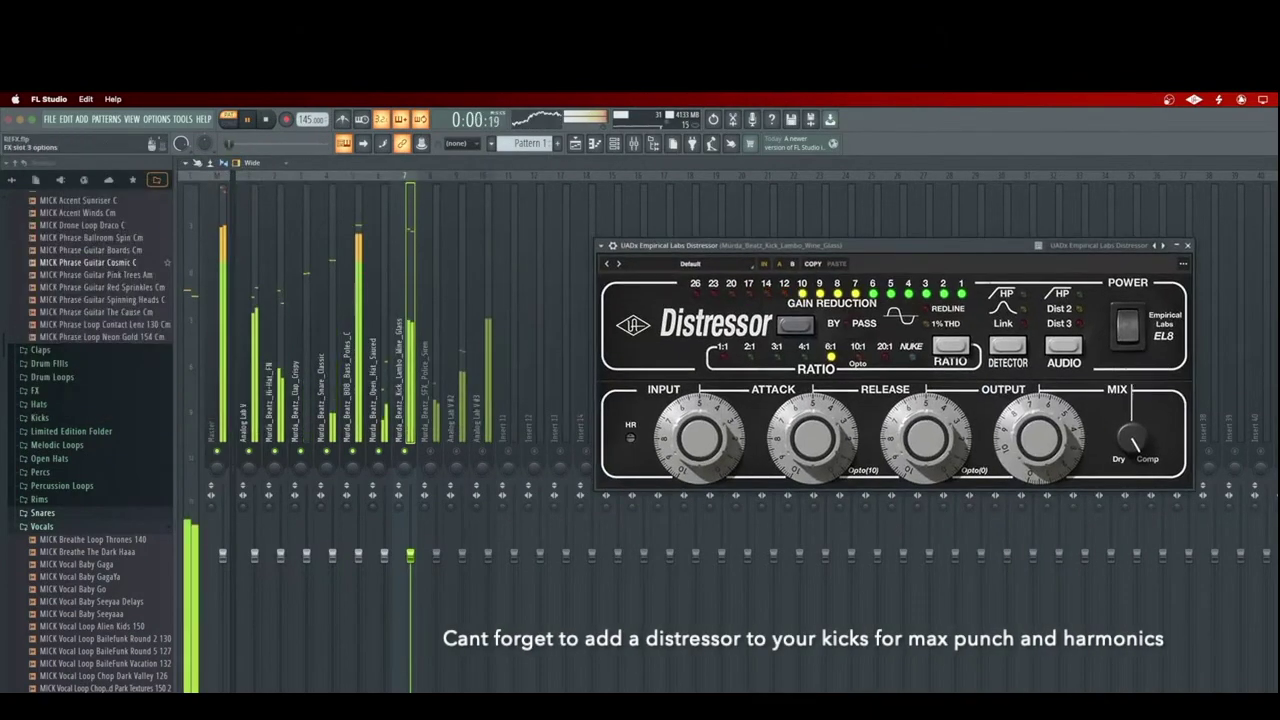
{"action": "left_click", "coordinate": [1278, 230]}
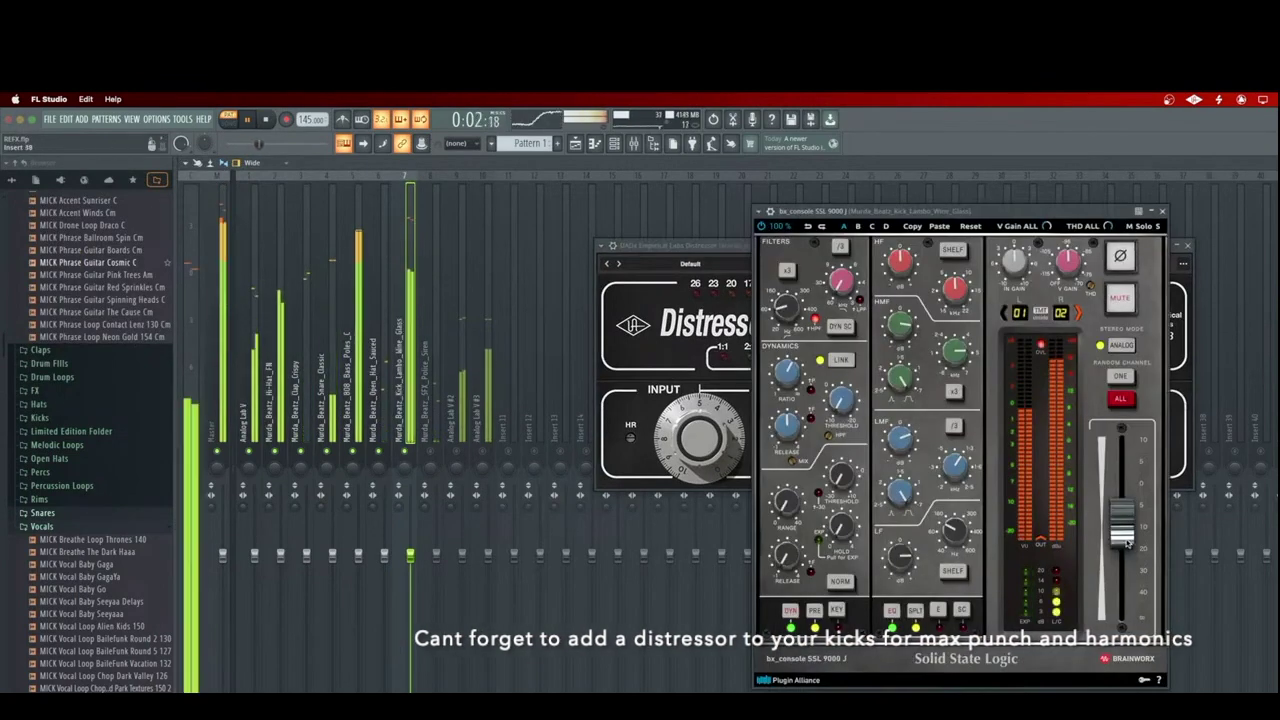
- On the kick's Distressor, set a 4:1 ratio and the Emp+Link detector, and cycle the audio mode through Dist 2
{"action": "left_click", "coordinate": [745, 283]}
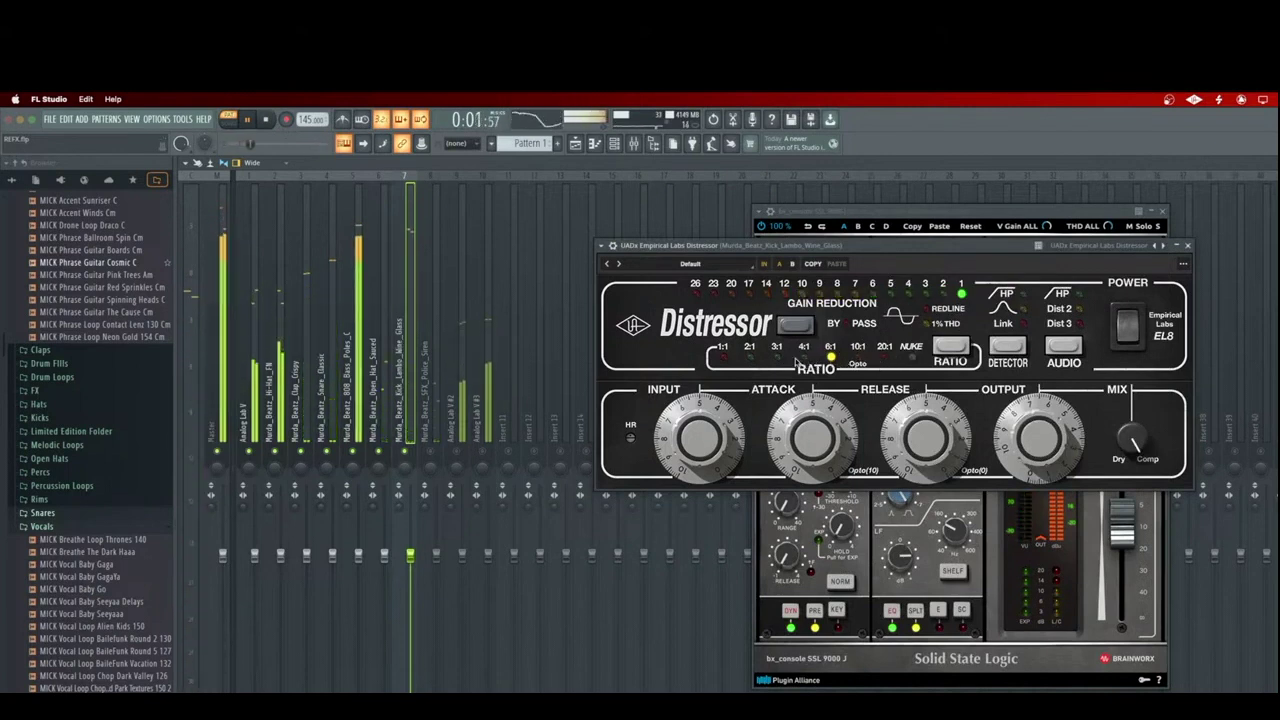
{"action": "left_click", "coordinate": [803, 357]}
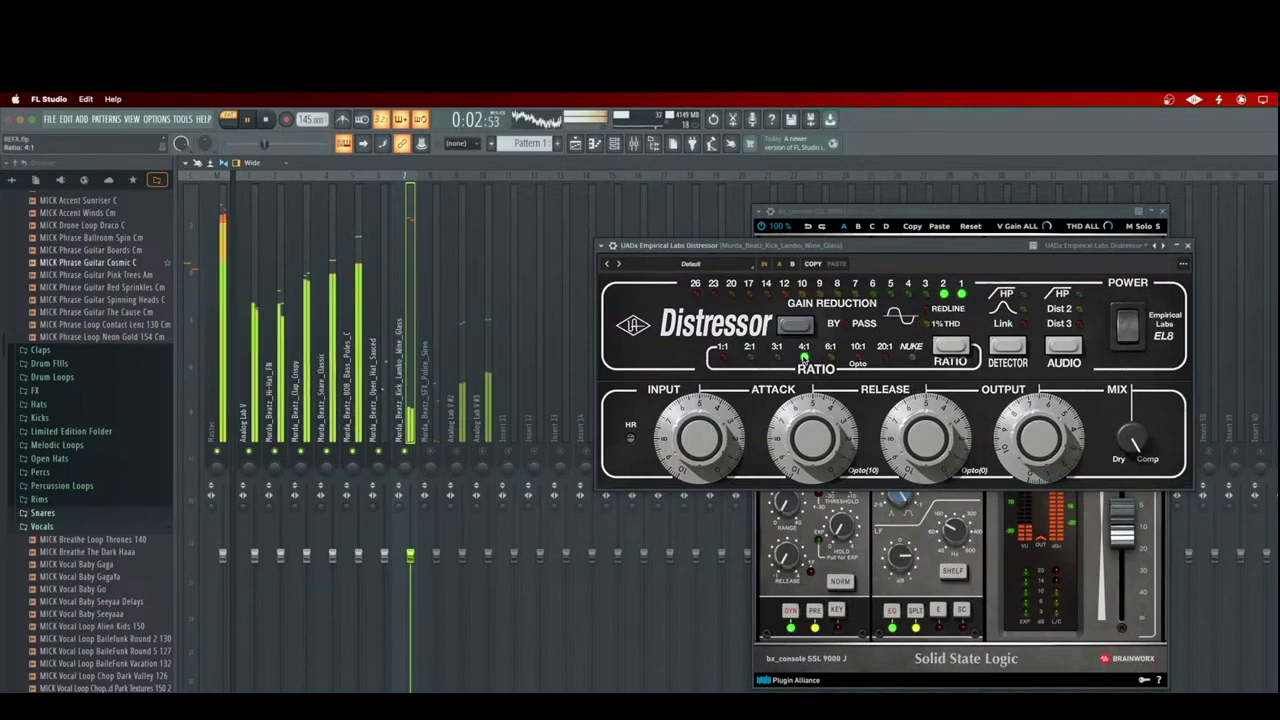
{"action": "left_click", "coordinate": [1008, 348]}
{"action": "left_click", "coordinate": [1008, 348]}
{"action": "left_click", "coordinate": [1022, 350]}
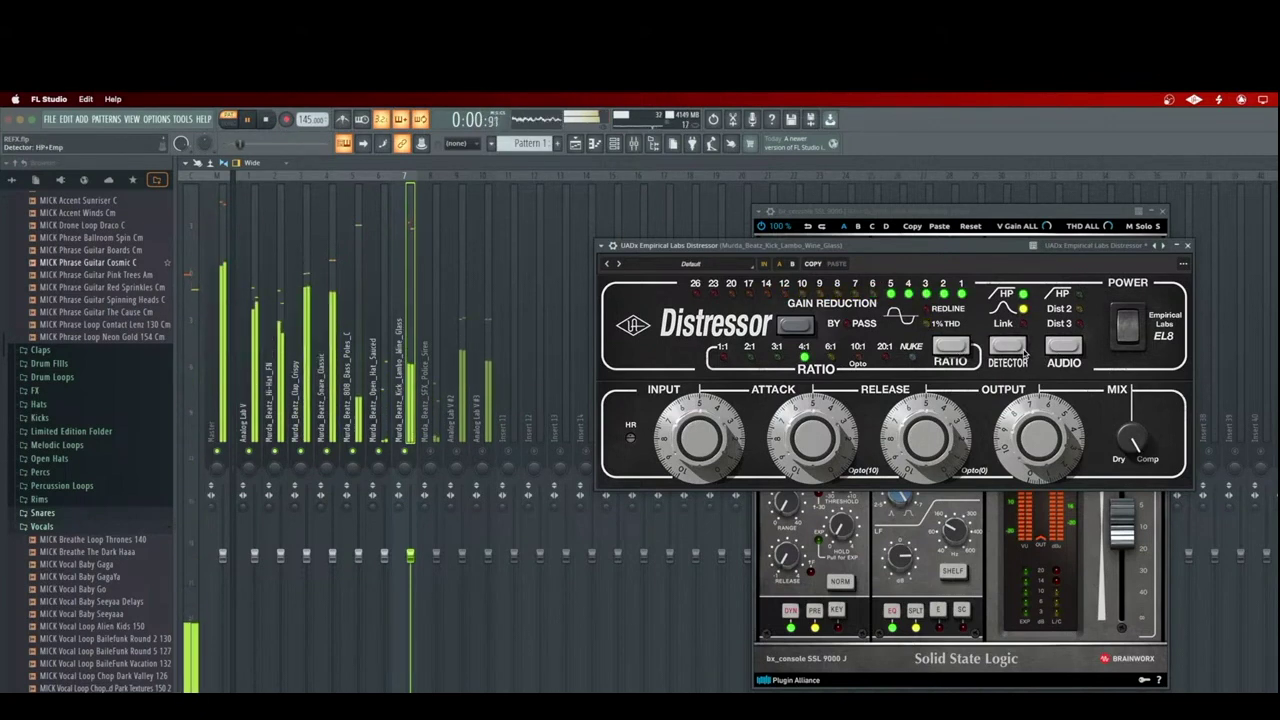
{"action": "left_click", "coordinate": [1024, 352]}
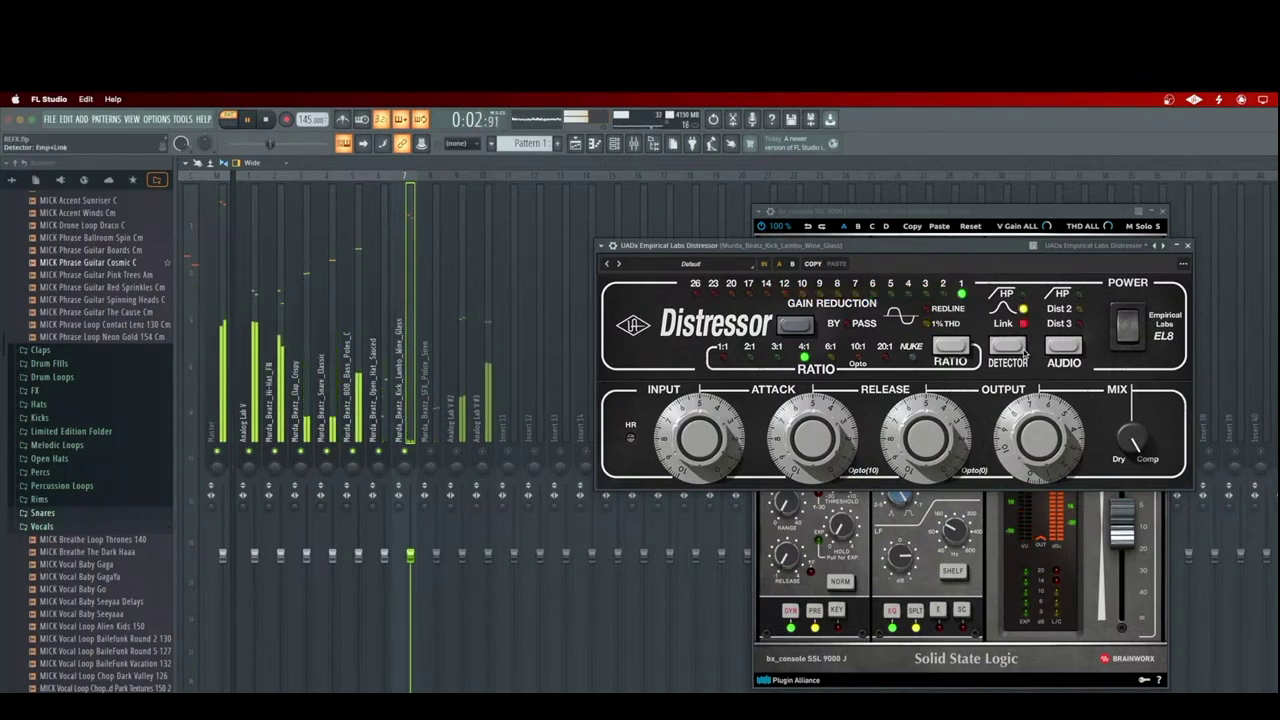
{"action": "left_click", "coordinate": [1072, 350]}
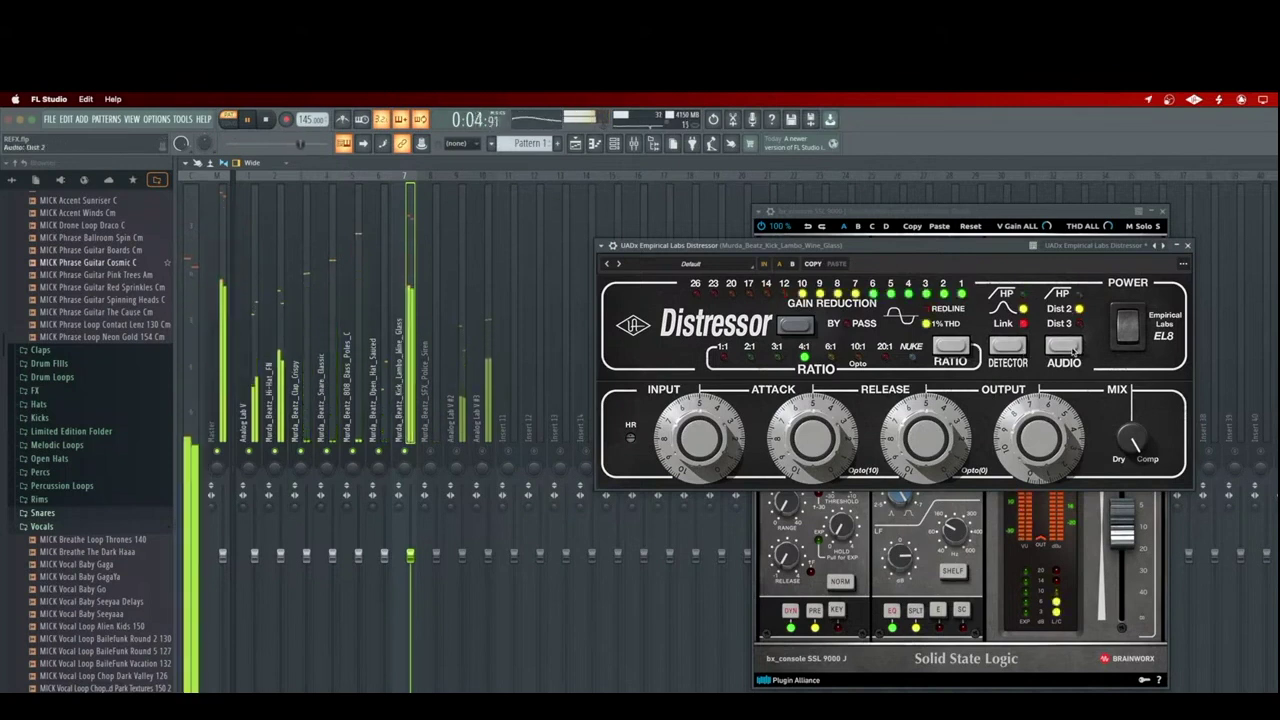
{"action": "left_click", "coordinate": [1072, 350]}
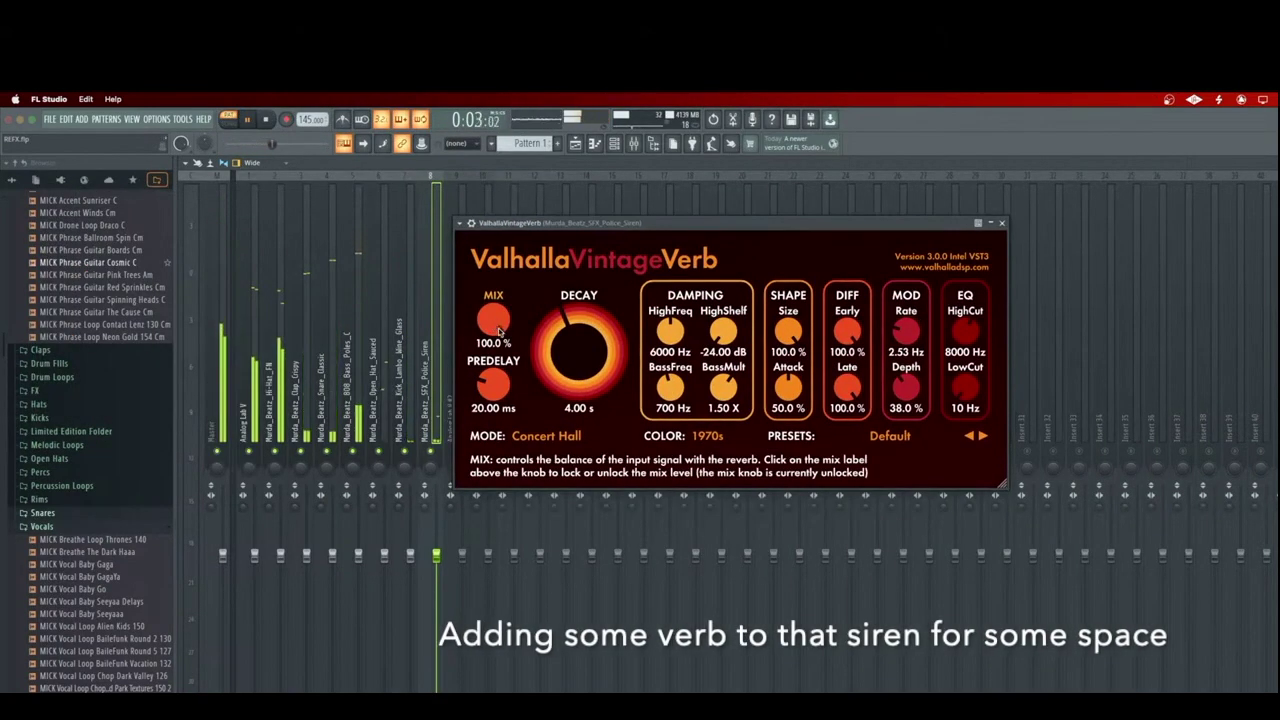
- Lower the police siren's ValhallaVintageVerb mix to 50.1 % and further down, restarting playback to compare
{"action": "left_click_drag", "start_coordinate": [493, 318], "coordinate": [494, 346]}
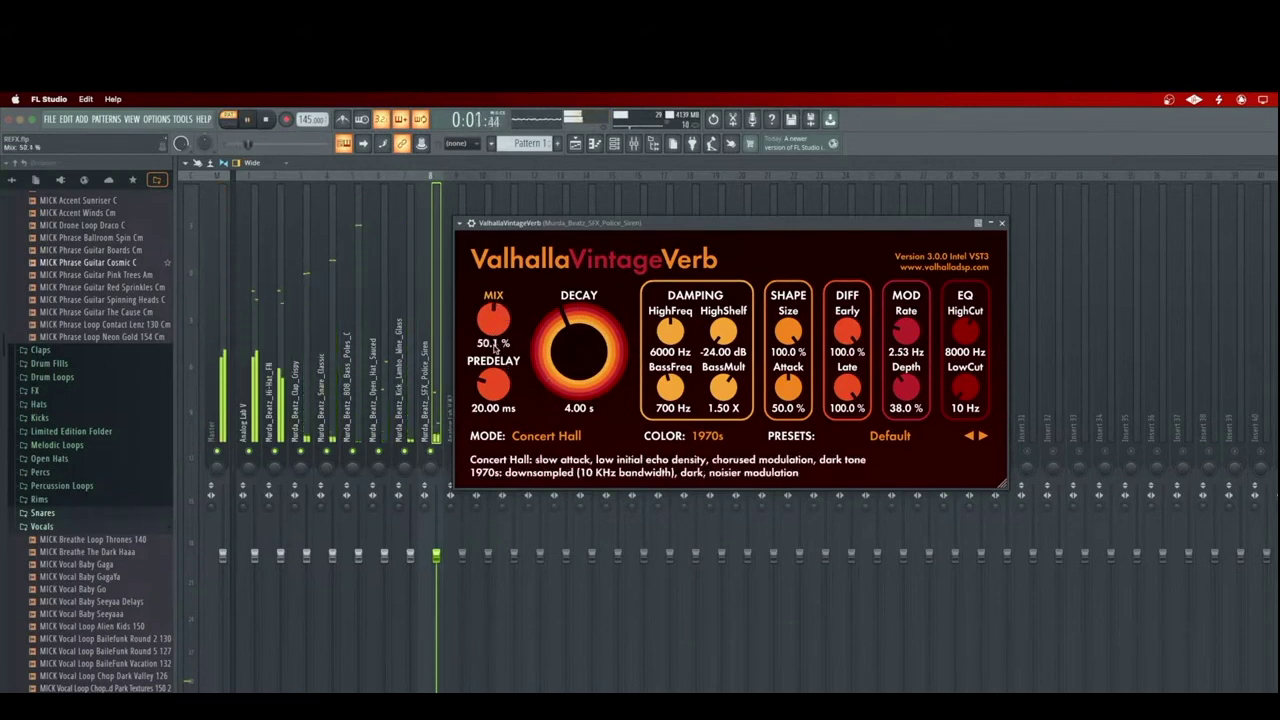
{"action": "key", "text": "space"}
{"action": "left_click_drag", "start_coordinate": [496, 332], "coordinate": [500, 356]}
{"action": "key", "text": "space"}
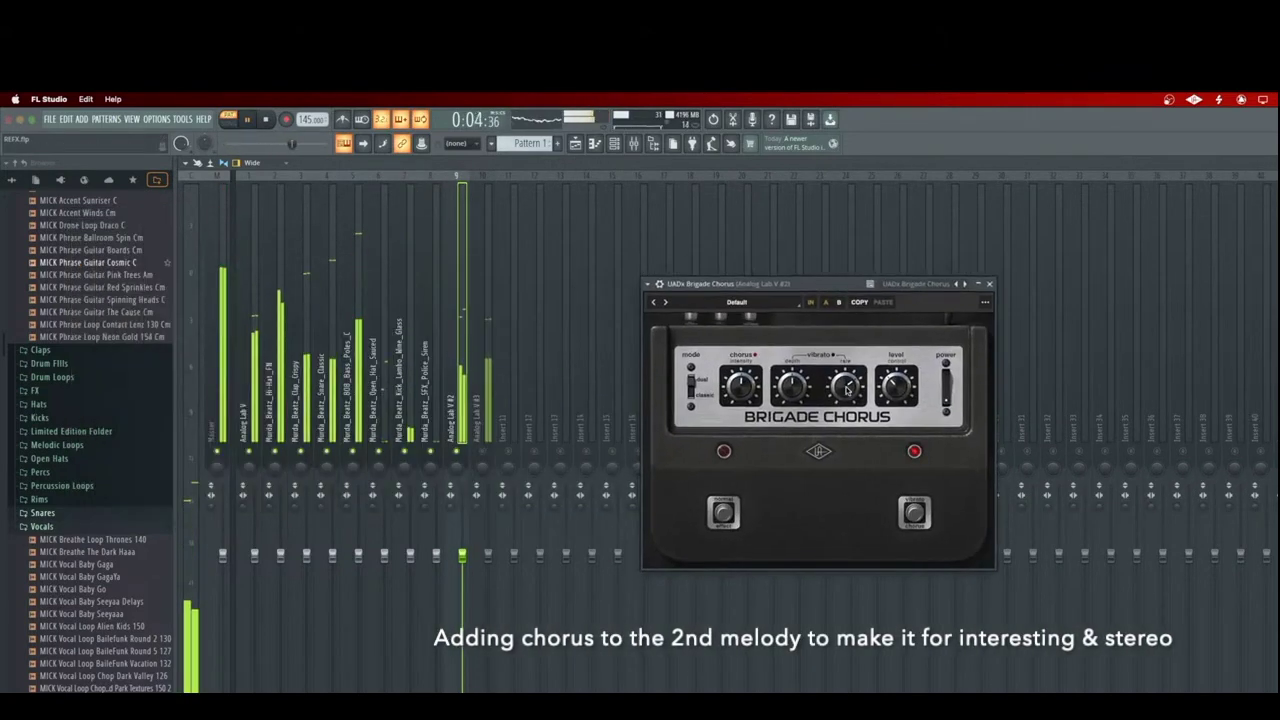
- Audition the Brigade Chorus presets on the second Analog Lab V melody, load Lil' Bit Sick, and close the plugin
{"action": "left_click", "coordinate": [666, 302]}
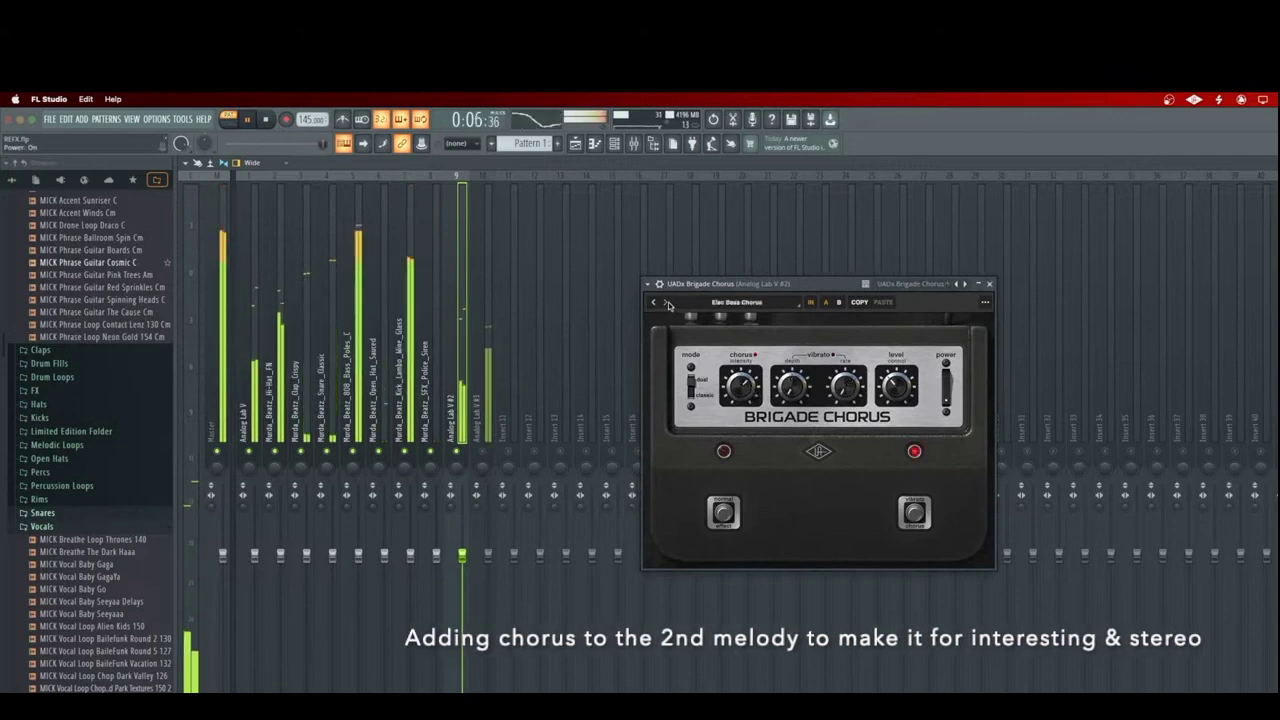
{"action": "left_click", "coordinate": [666, 302]}
{"action": "left_click", "coordinate": [667, 302]}
{"action": "left_click", "coordinate": [667, 302]}
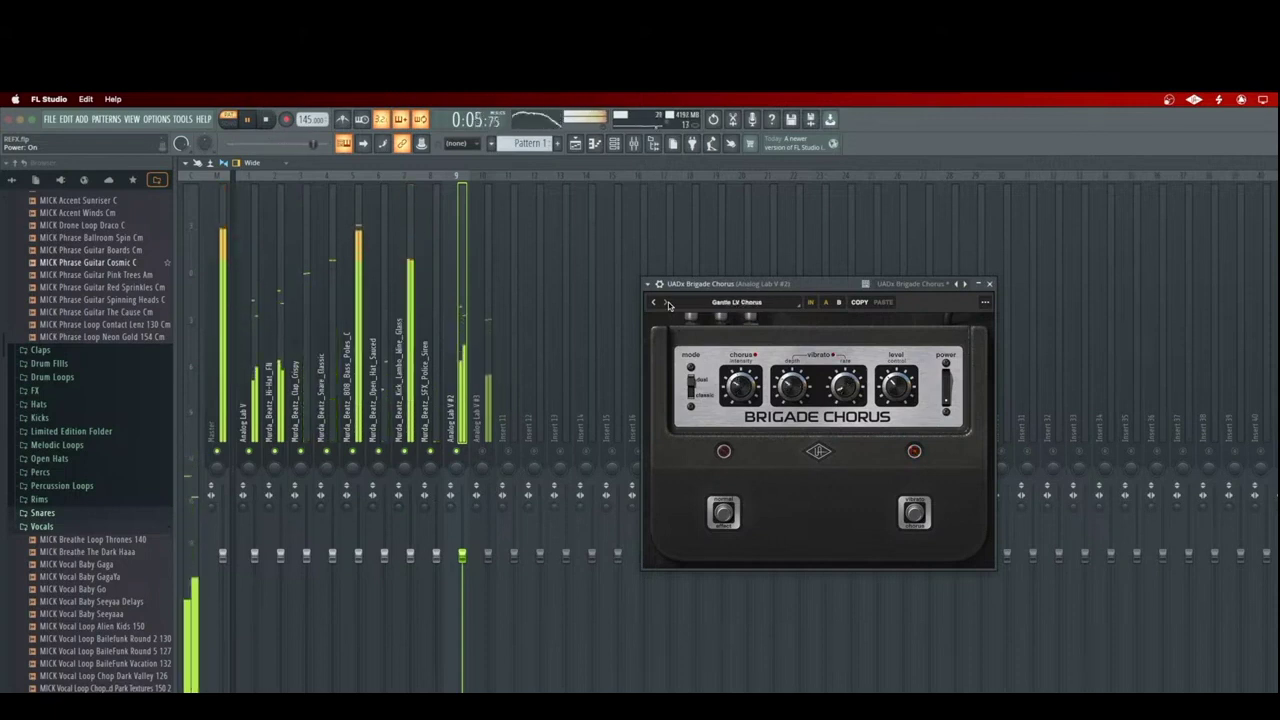
{"action": "left_click", "coordinate": [667, 302]}
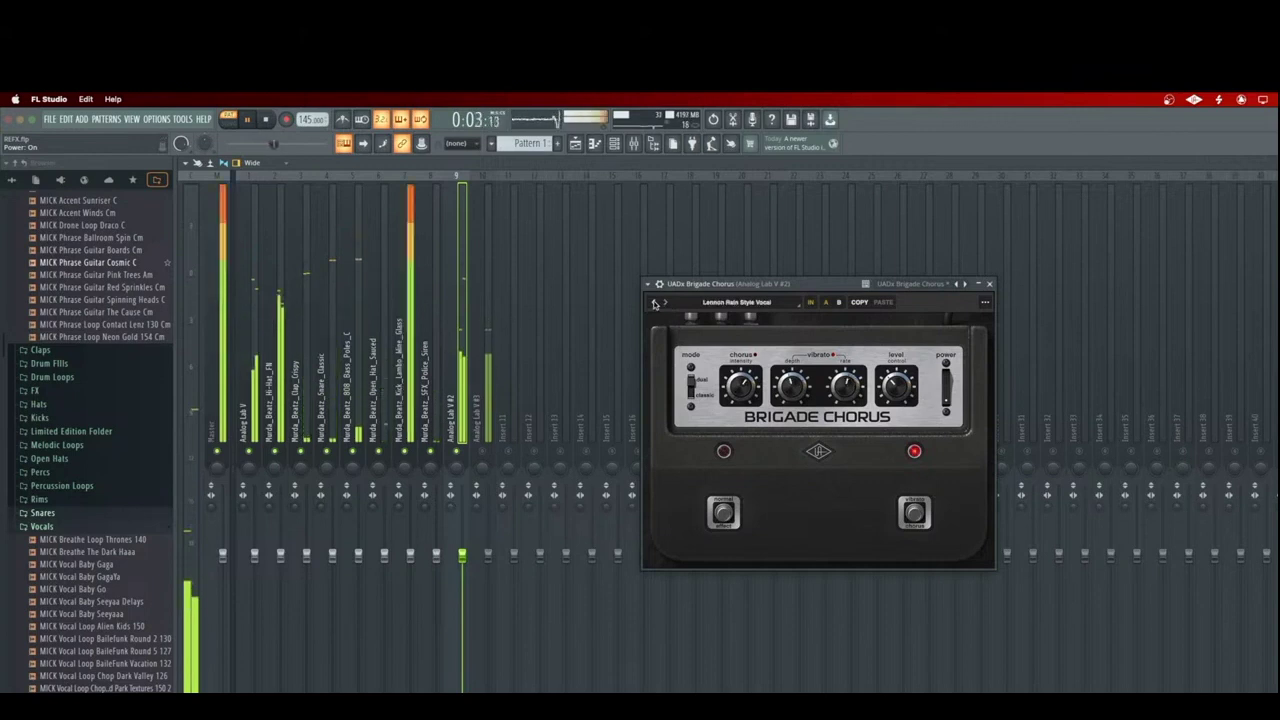
{"action": "left_click", "coordinate": [664, 303]}
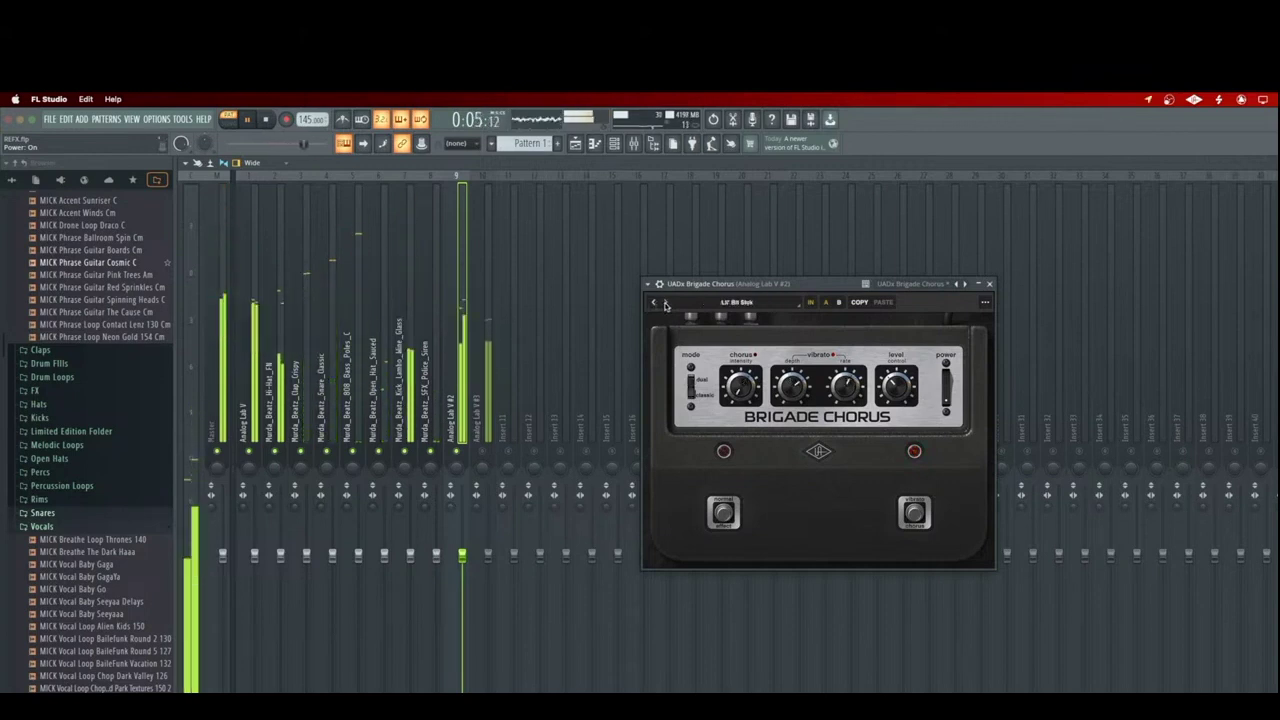
{"action": "left_click", "coordinate": [989, 285]}
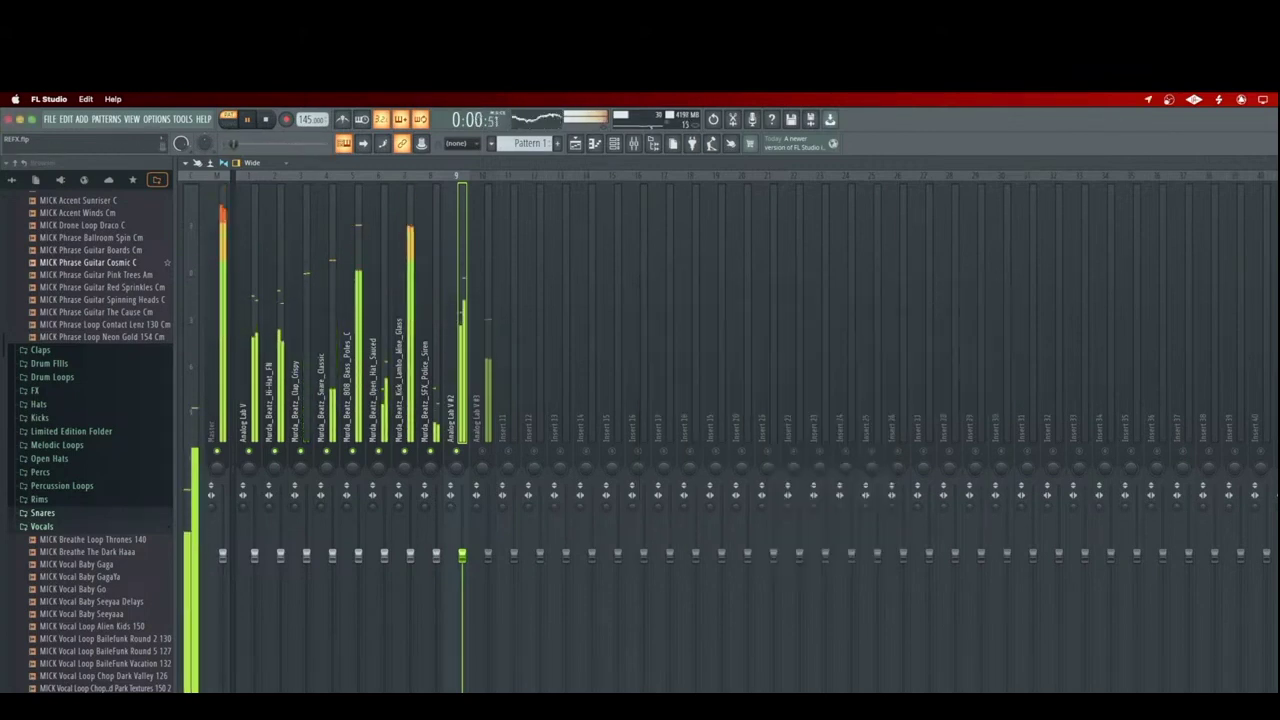
- Reopen the second melody's Brigade Chorus, set it to Classic mode, adjust its vibrato rate and depth, and close it
{"action": "left_click", "coordinate": [1276, 250]}
{"action": "left_click", "coordinate": [1276, 250]}
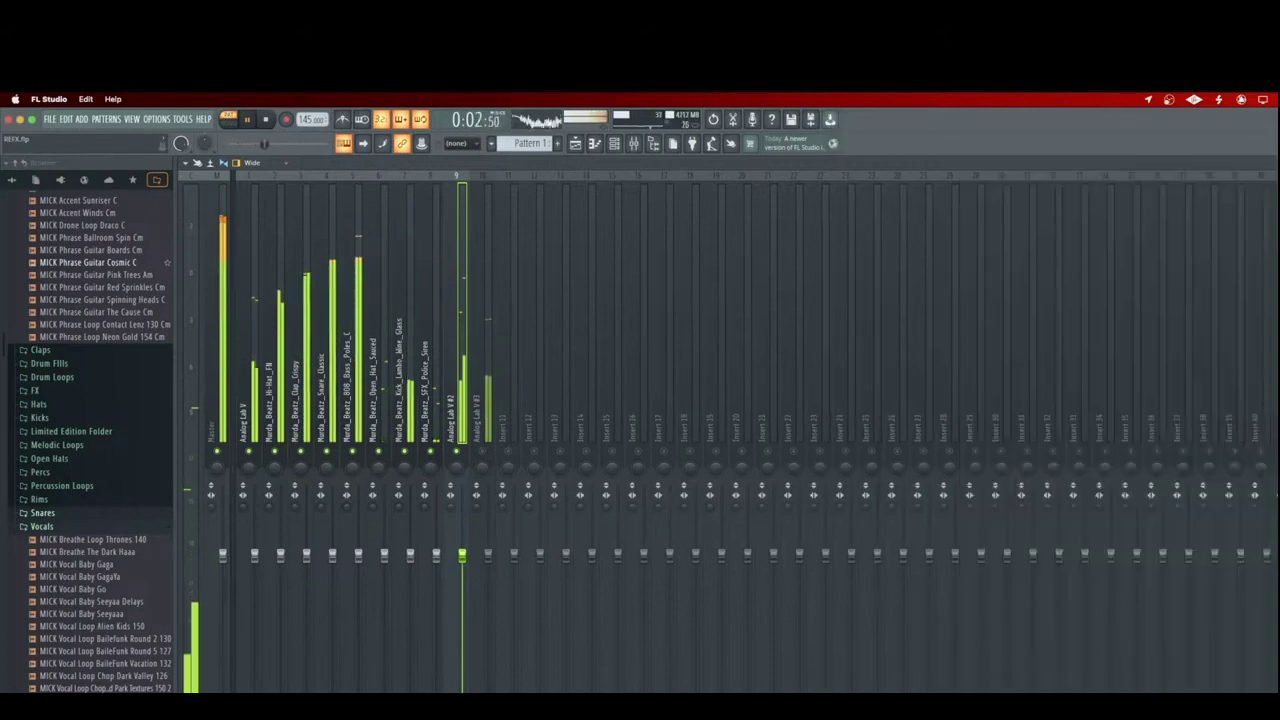
{"action": "left_click", "coordinate": [1276, 250]}
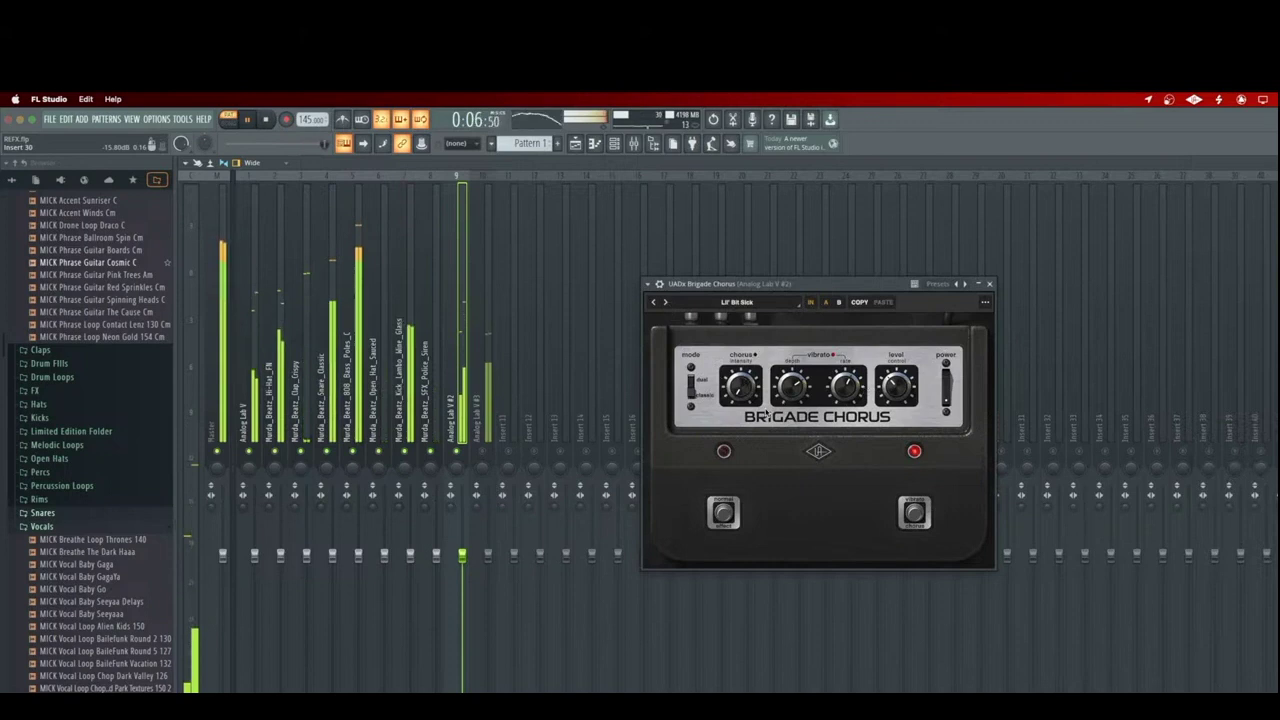
{"action": "left_click", "coordinate": [692, 390]}
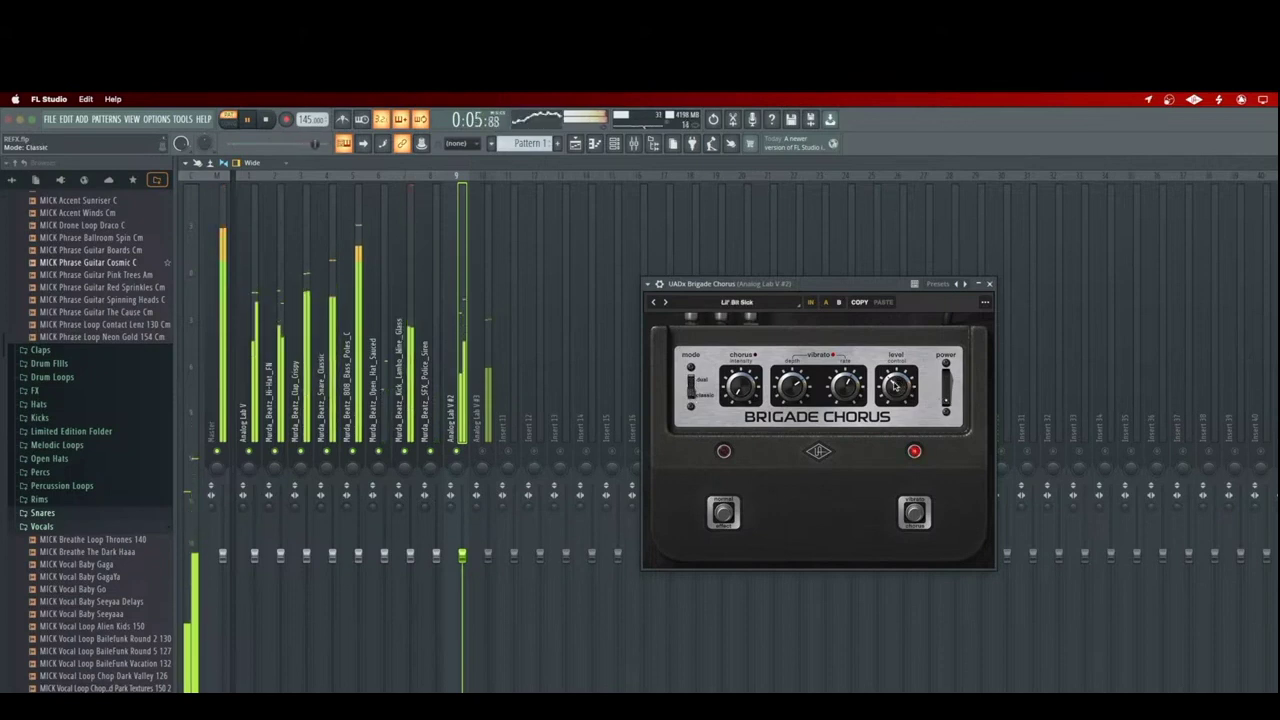
{"action": "left_click_drag", "start_coordinate": [845, 386], "coordinate": [848, 414]}
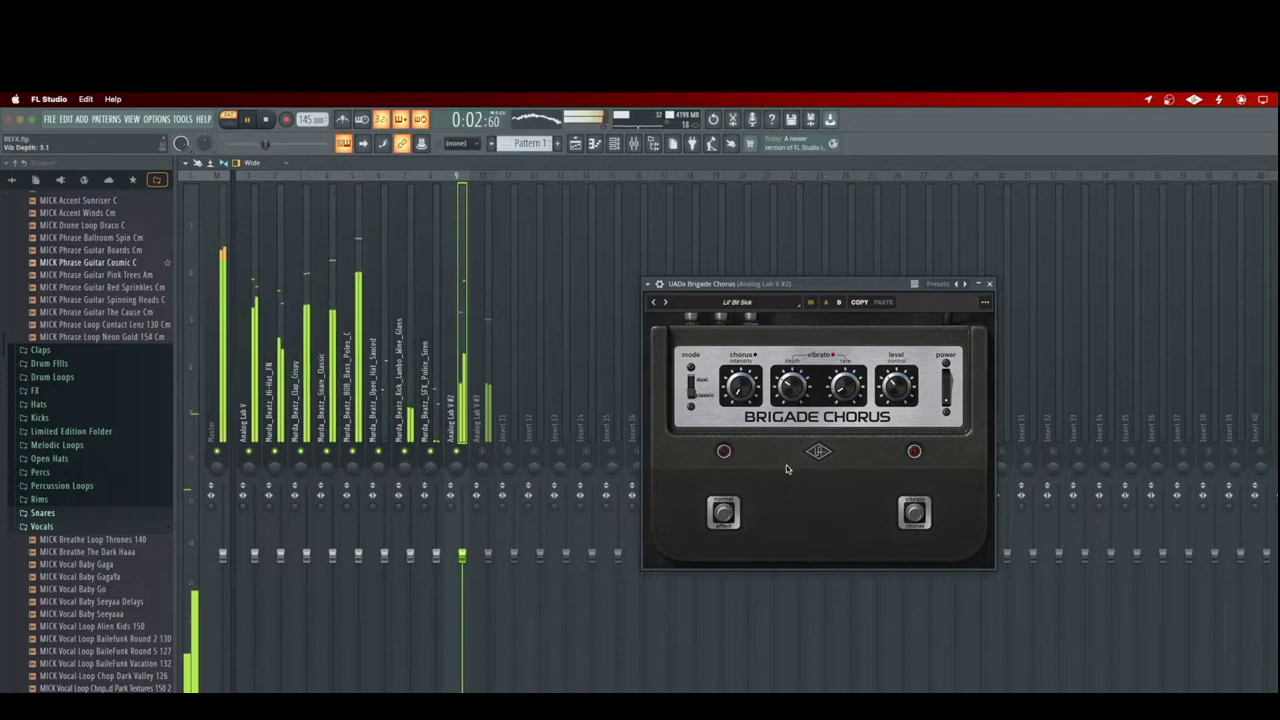
{"action": "left_click", "coordinate": [989, 284]}
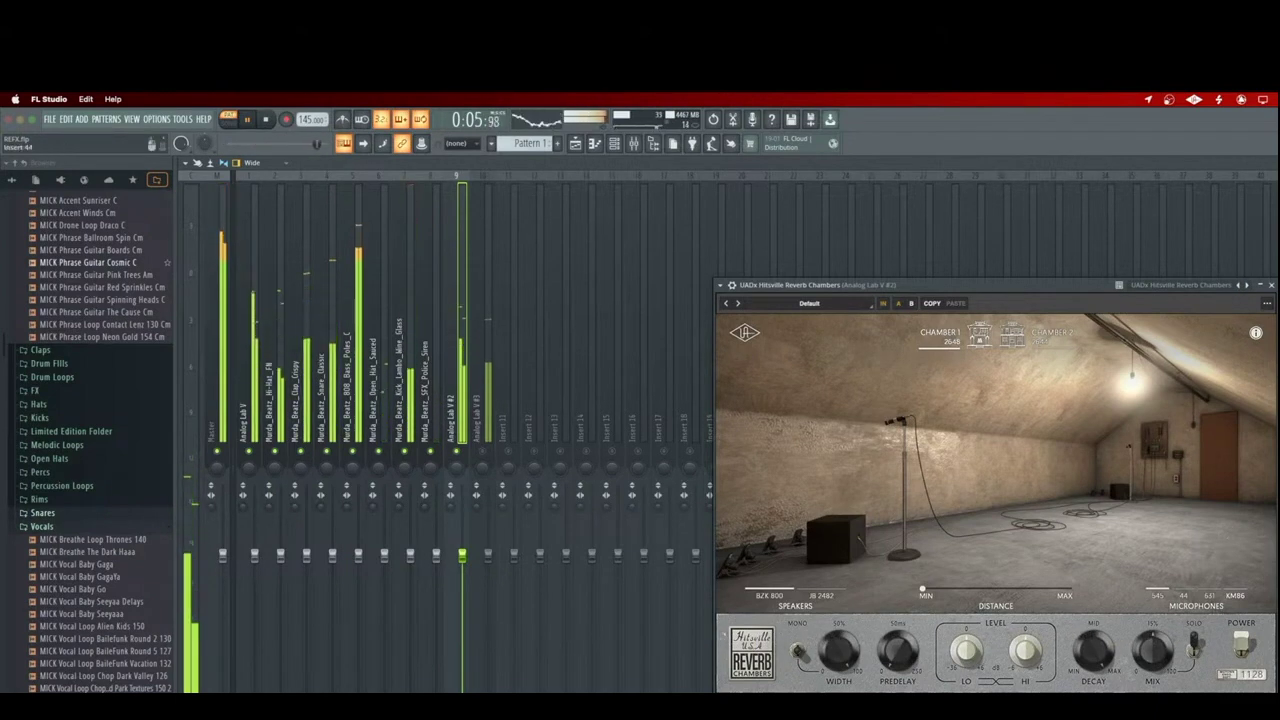
- On the second melody's Hitsville Reverb Chambers, toggle the mono switch, turn wet solo off, and adjust the mix around 16 %
{"action": "left_click_drag", "start_coordinate": [1009, 286], "coordinate": [837, 308]}
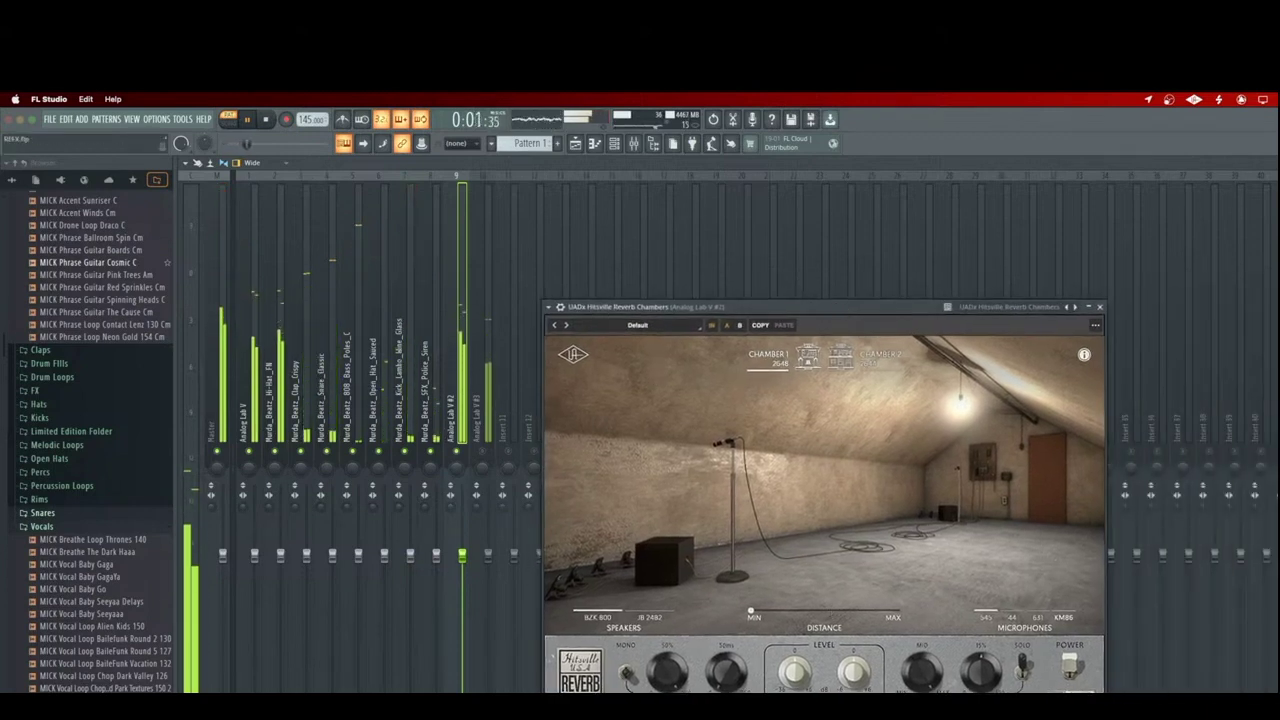
{"action": "left_click", "coordinate": [626, 674]}
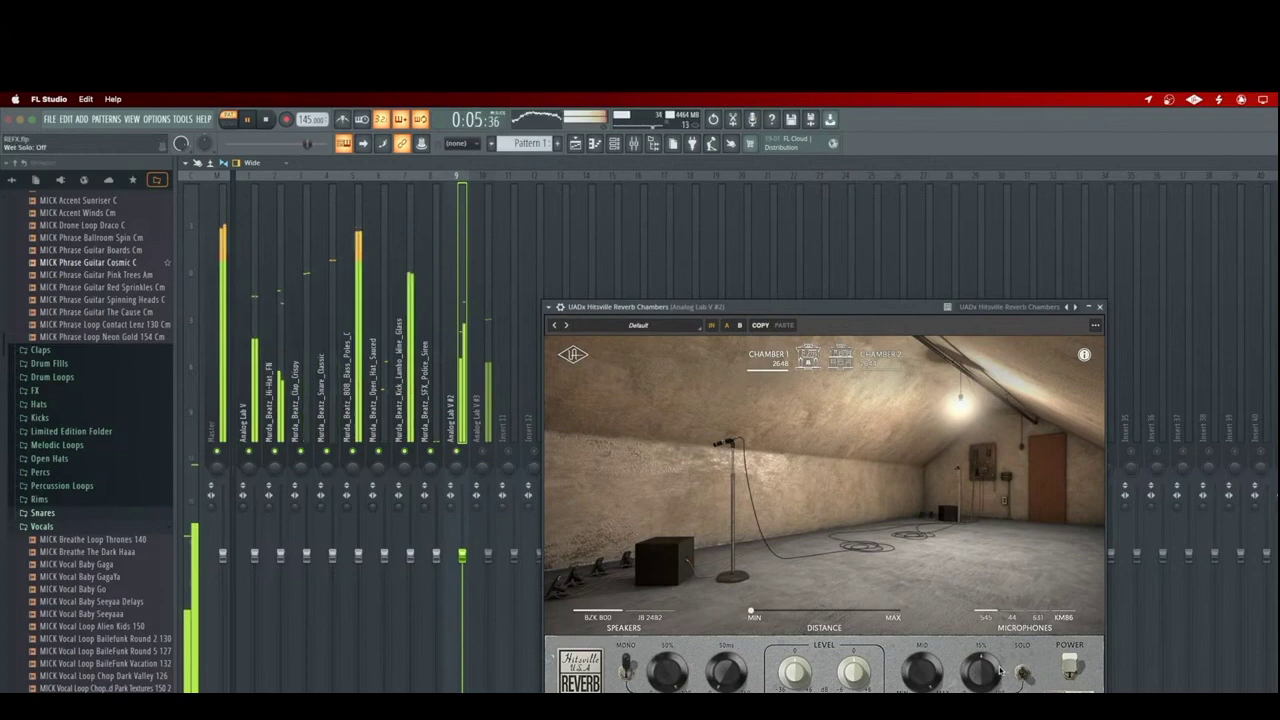
{"action": "left_click_drag", "start_coordinate": [994, 676], "coordinate": [990, 686]}
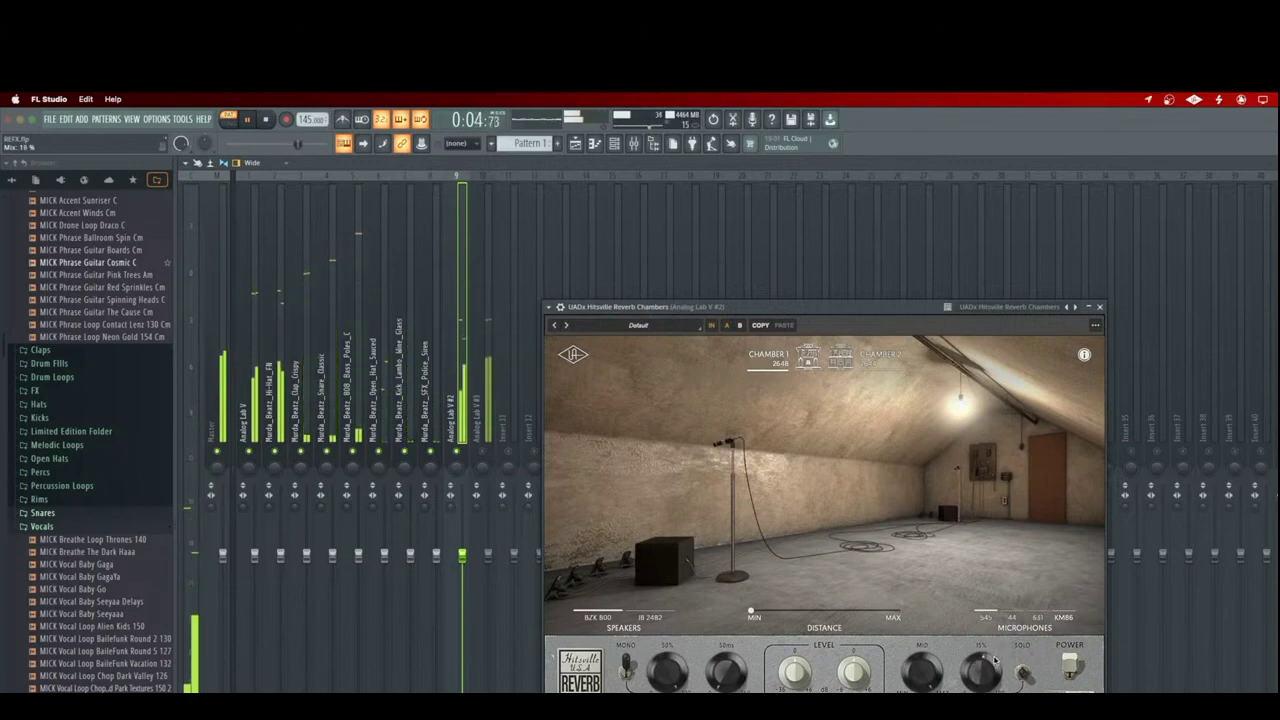
{"action": "left_click_drag", "start_coordinate": [995, 660], "coordinate": [995, 663]}
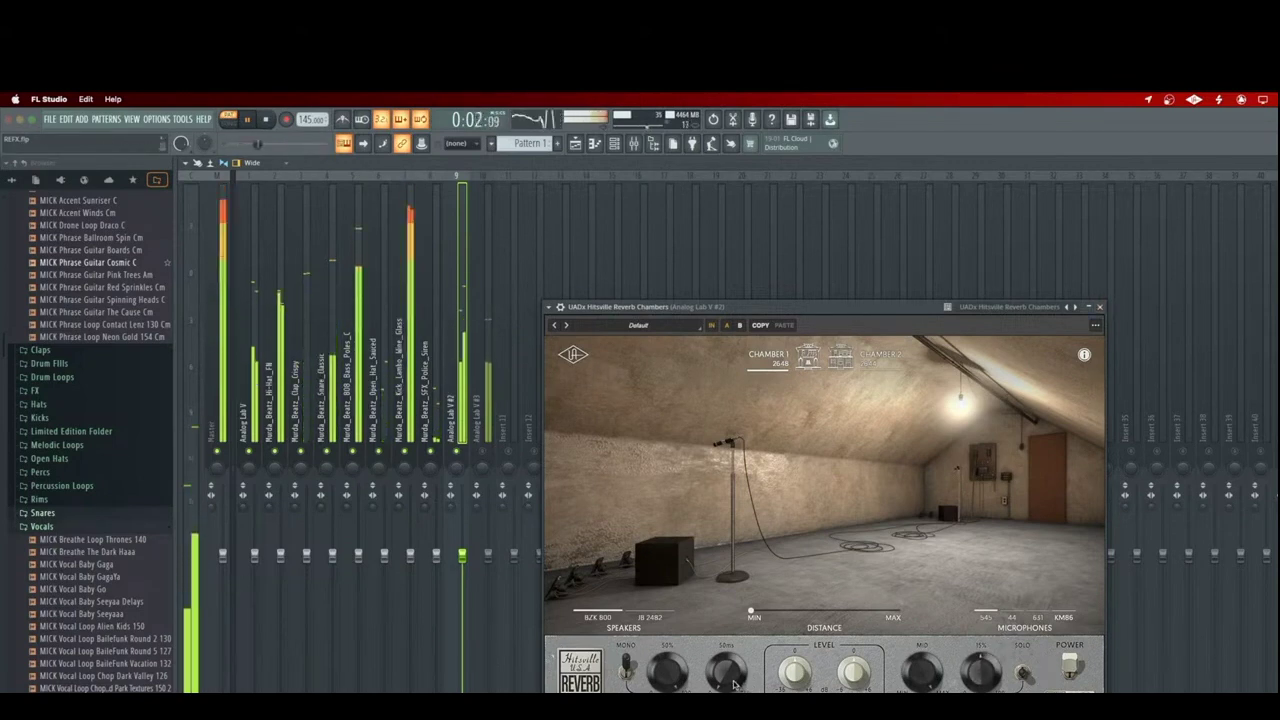
- Set the Hitsville reverb's predelay to 13 ms, high level to about -2.9 dB, and mix to 39 %
{"action": "left_click_drag", "start_coordinate": [735, 680], "coordinate": [740, 665]}
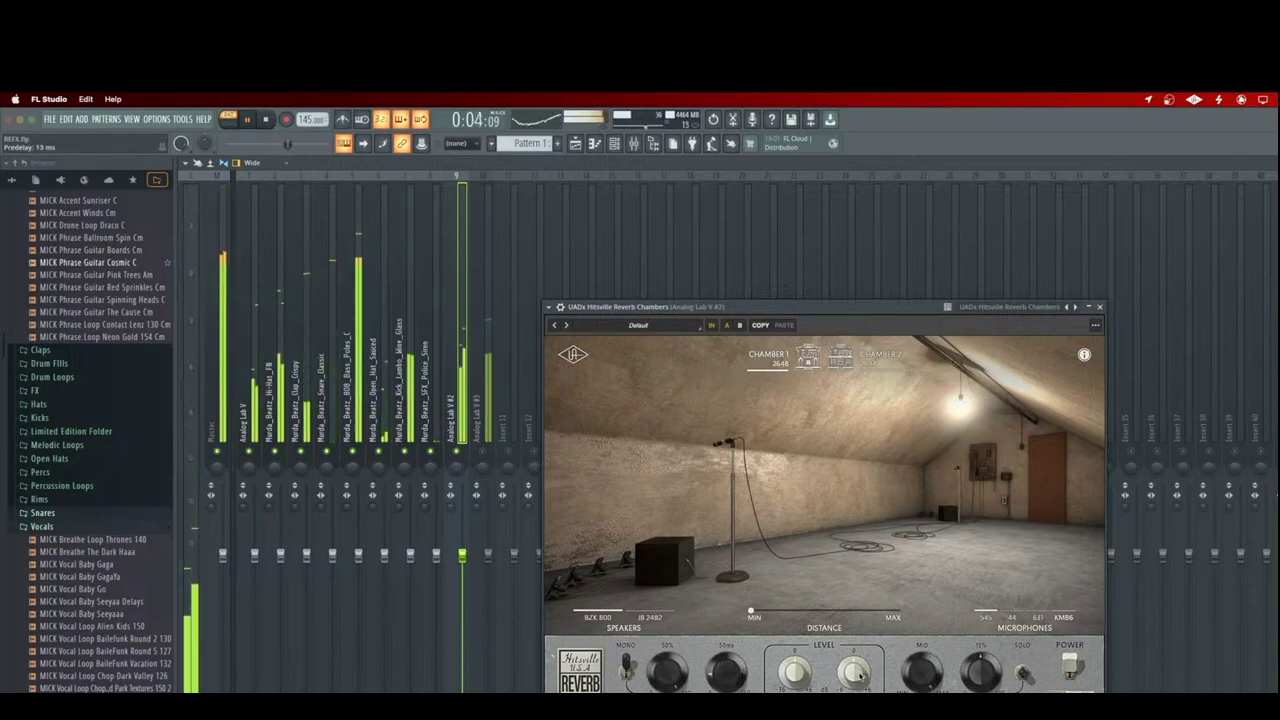
{"action": "left_click_drag", "start_coordinate": [855, 690], "coordinate": [855, 698]}
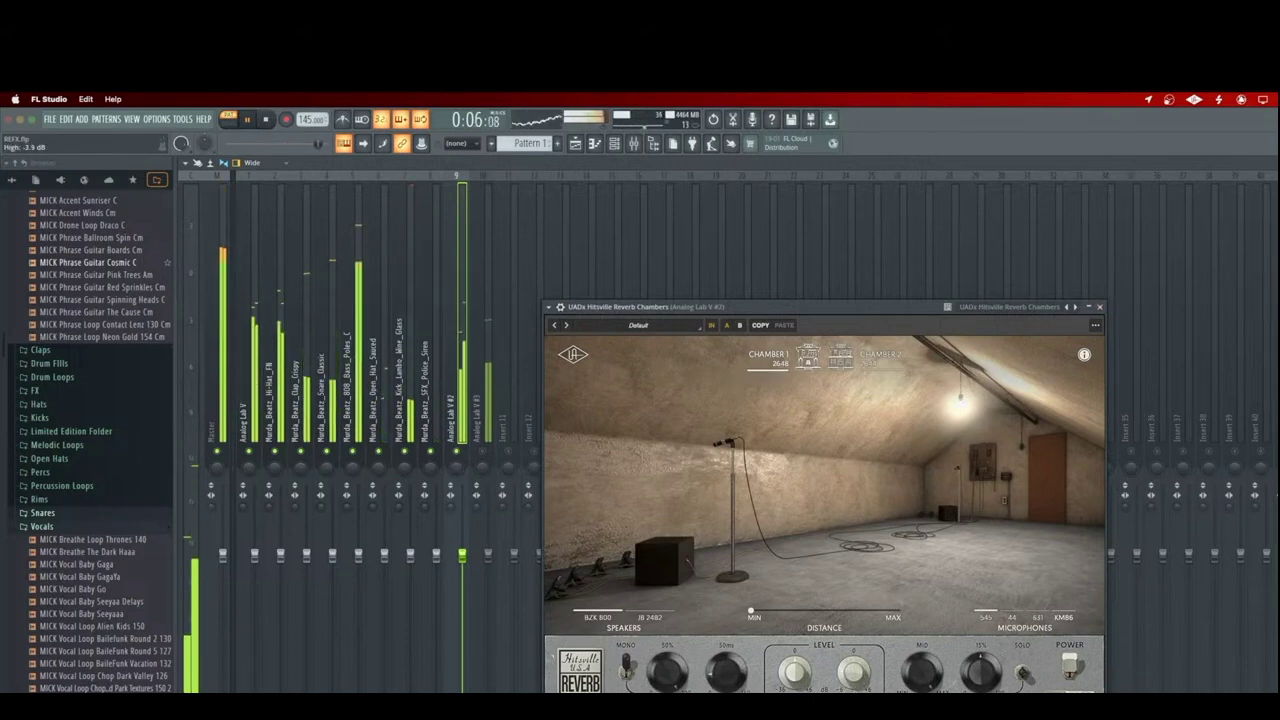
{"action": "left_click_drag", "start_coordinate": [966, 676], "coordinate": [975, 655]}
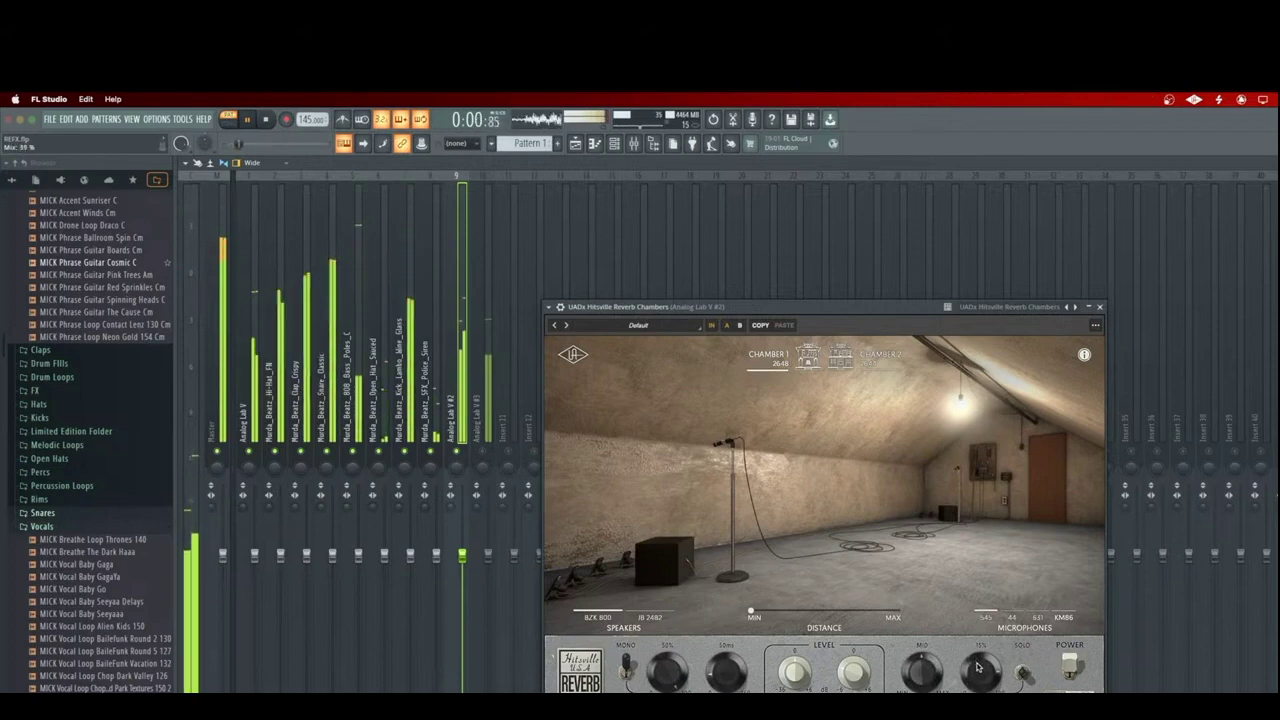
- Move the Hitsville reverb's microphone distance to maximum, toggle the second melody's mixer track mute, and close the reverb
{"action": "left_click_drag", "start_coordinate": [755, 612], "coordinate": [868, 614]}
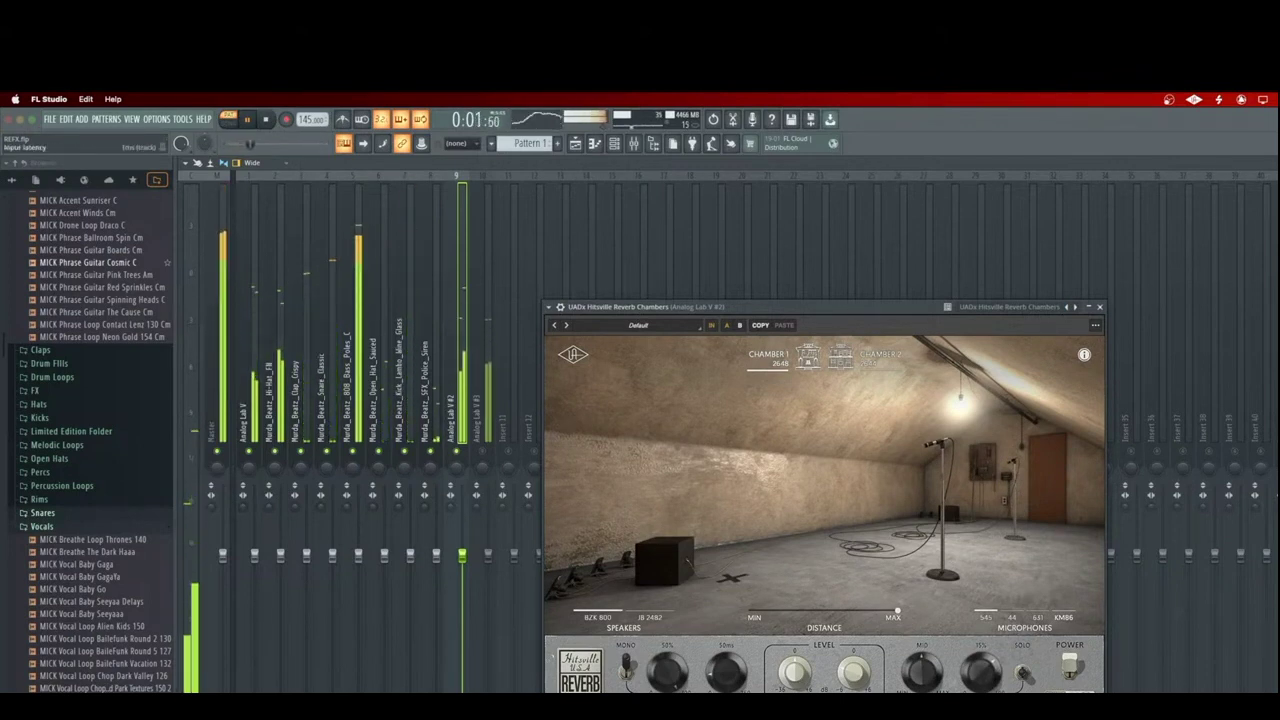
{"action": "left_click", "coordinate": [457, 451]}
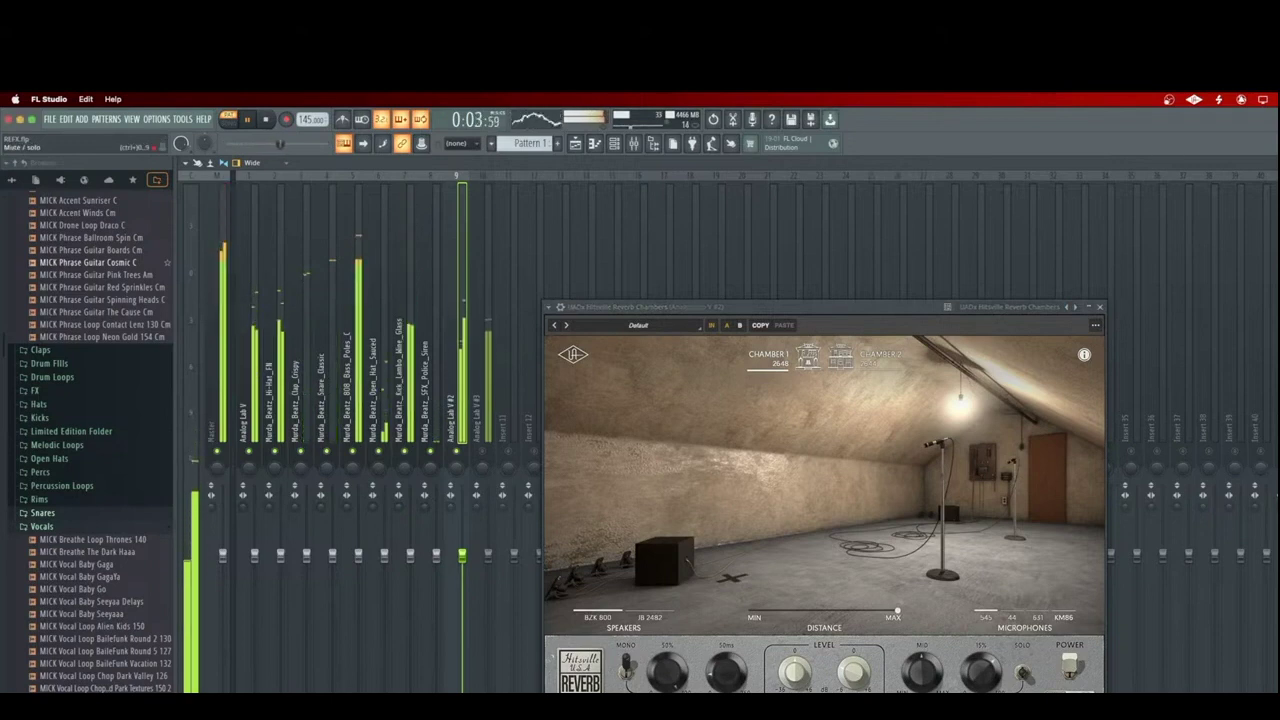
{"action": "left_click", "coordinate": [1105, 309]}
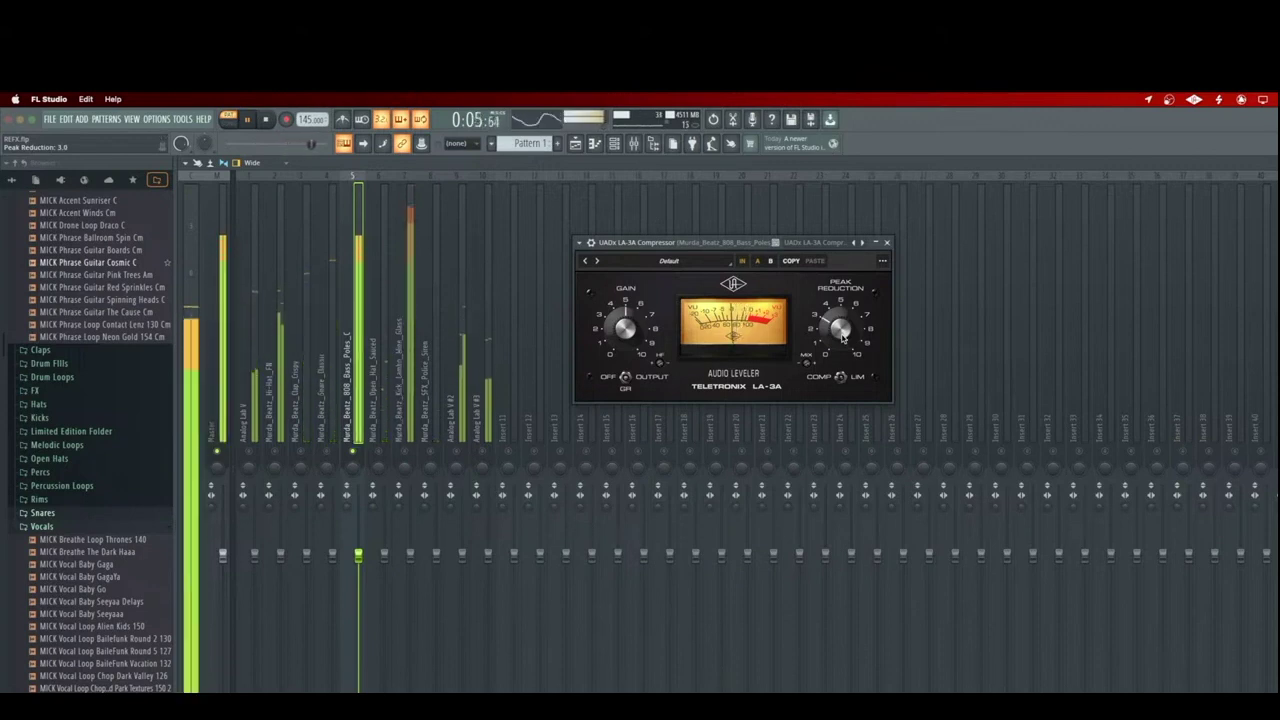
- Close the 808 bass's LA-3A compressor and lower the 808's mixer fader
{"action": "left_click", "coordinate": [886, 242]}
{"action": "left_click_drag", "start_coordinate": [358, 553], "coordinate": [358, 650]}
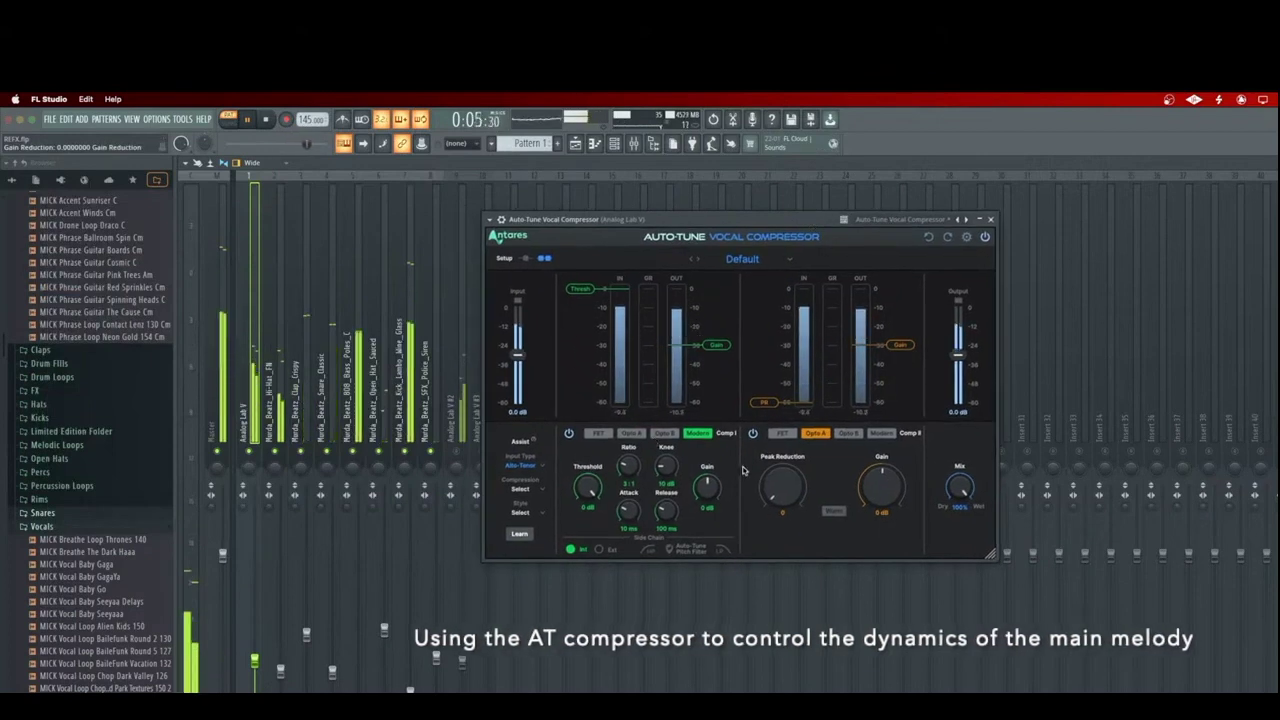
- Switch the main melody's Auto-Tune Vocal Compressor to the single-compressor setup and lower its threshold to about -14 dB
{"action": "left_click", "coordinate": [753, 434]}
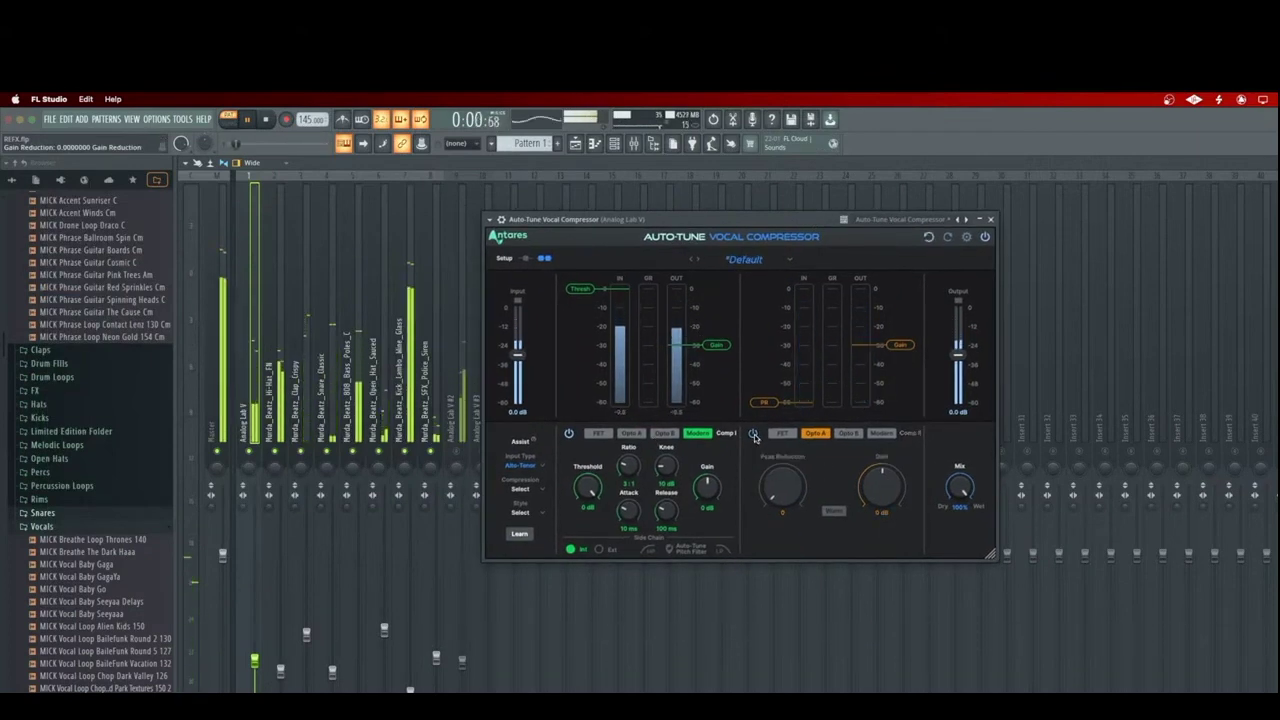
{"action": "left_click", "coordinate": [527, 260]}
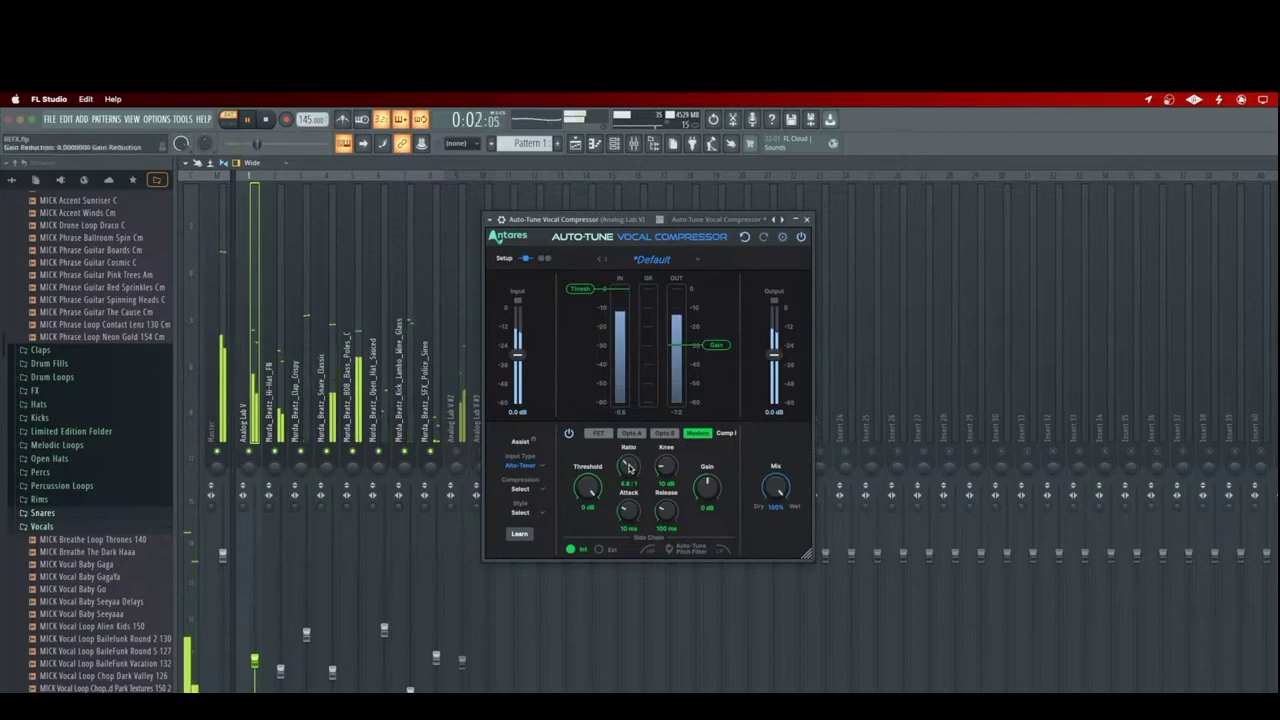
{"action": "left_click_drag", "start_coordinate": [590, 290], "coordinate": [589, 318]}
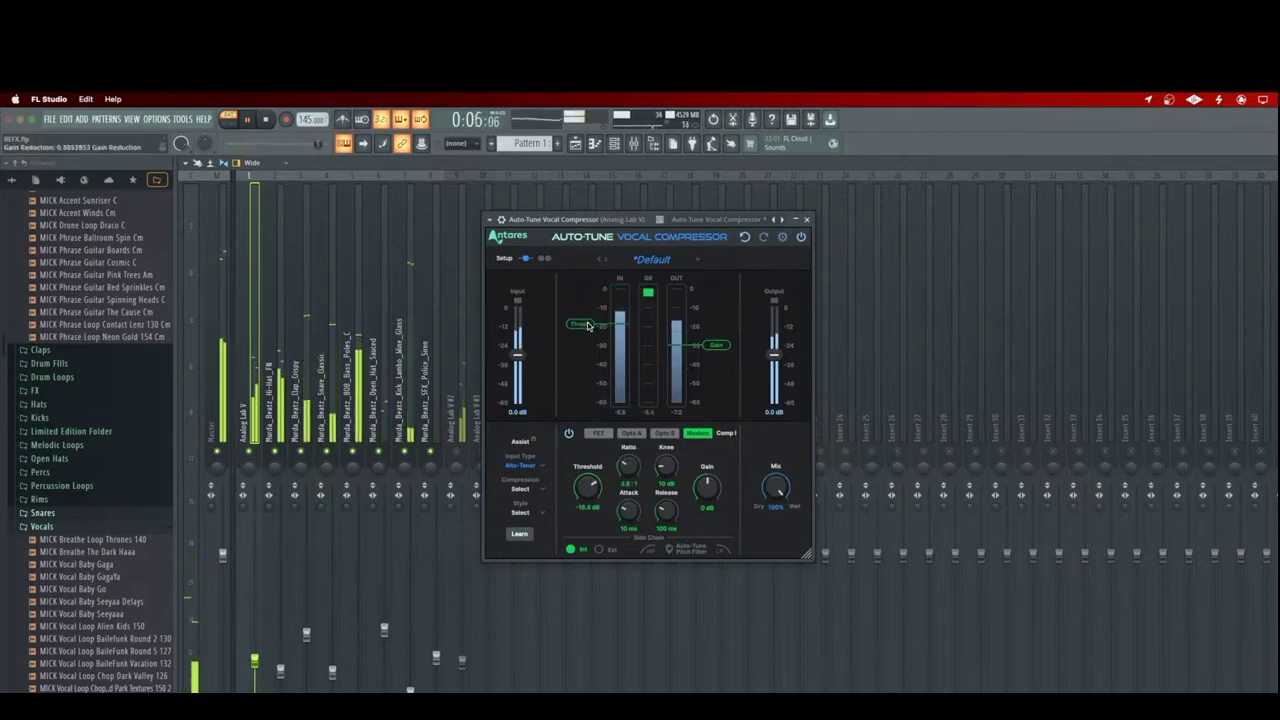
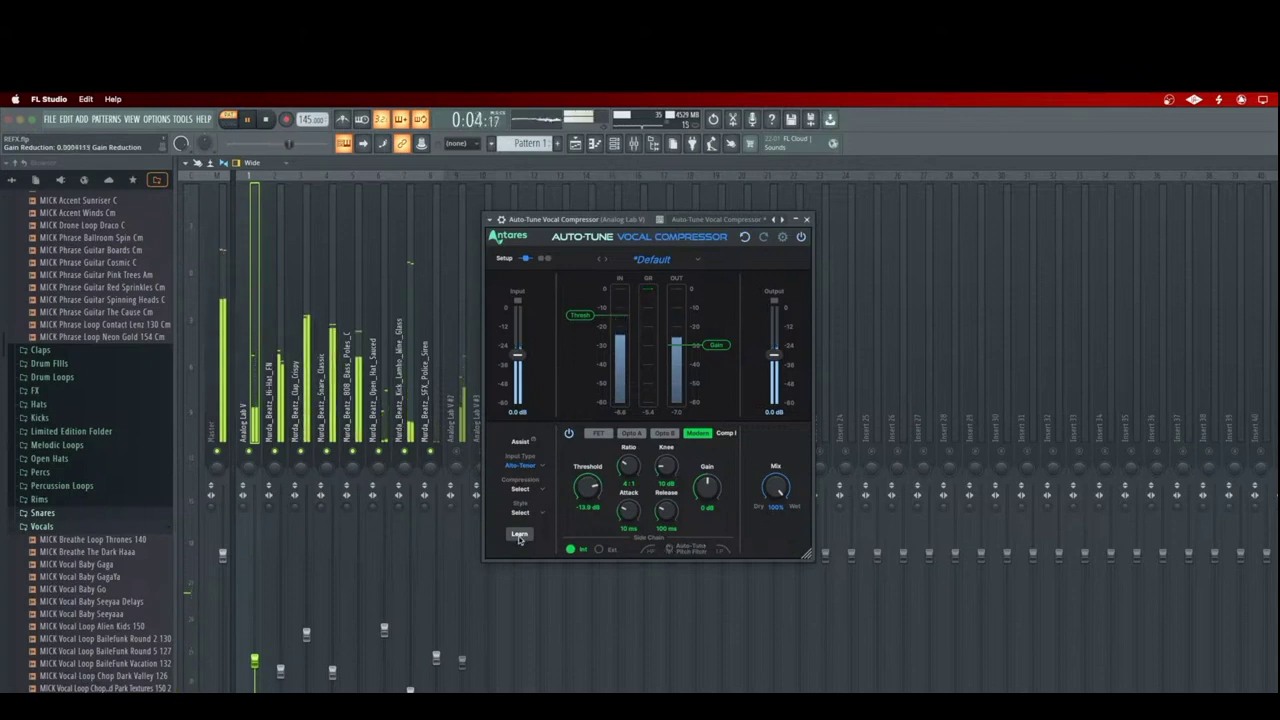
- Compare the FET, Opto A and Opto B compressor types on the main melody, return to Modern, and lower the threshold slightly
{"action": "left_click", "coordinate": [597, 433]}
{"action": "left_click", "coordinate": [697, 433]}
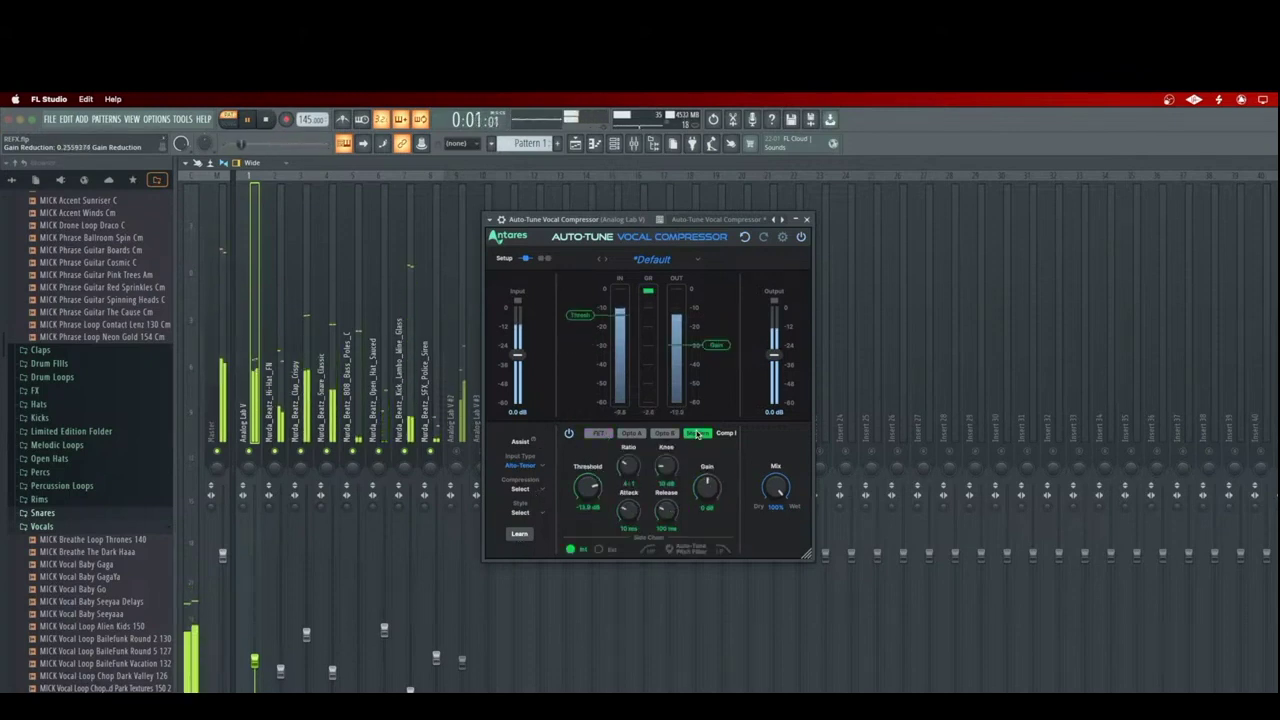
{"action": "left_click", "coordinate": [600, 434]}
{"action": "left_click", "coordinate": [630, 434]}
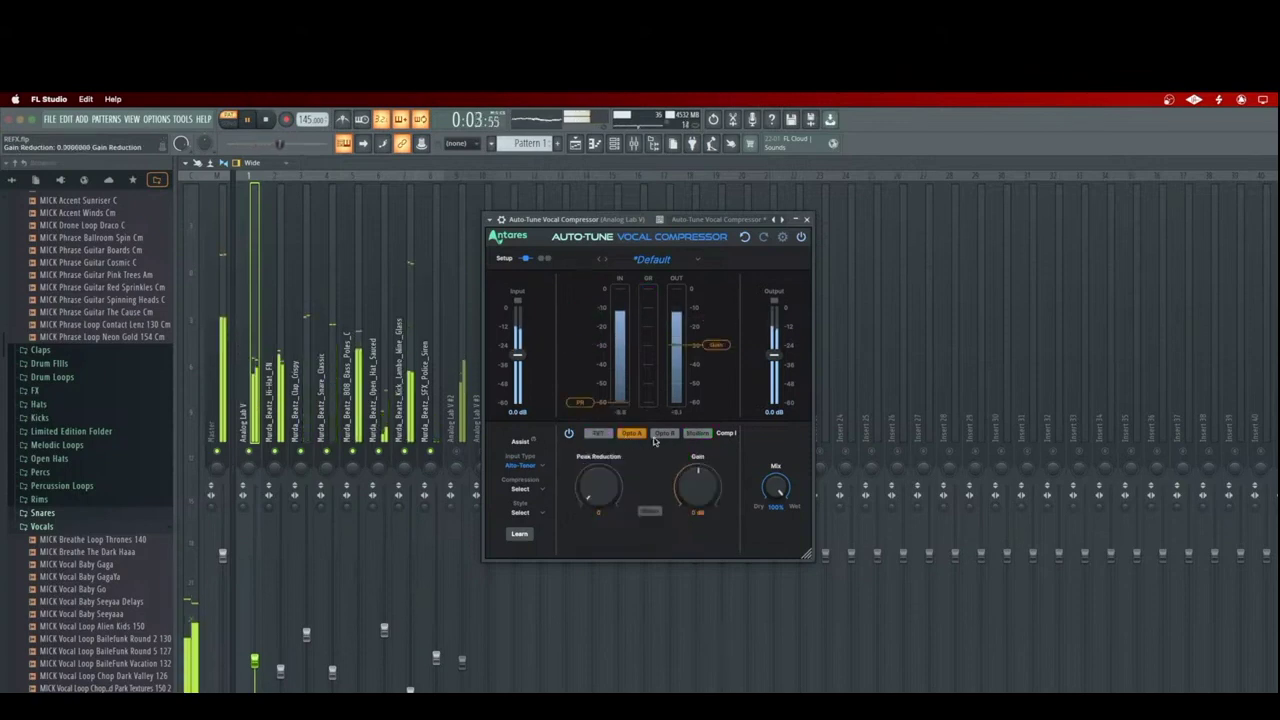
{"action": "left_click", "coordinate": [662, 435]}
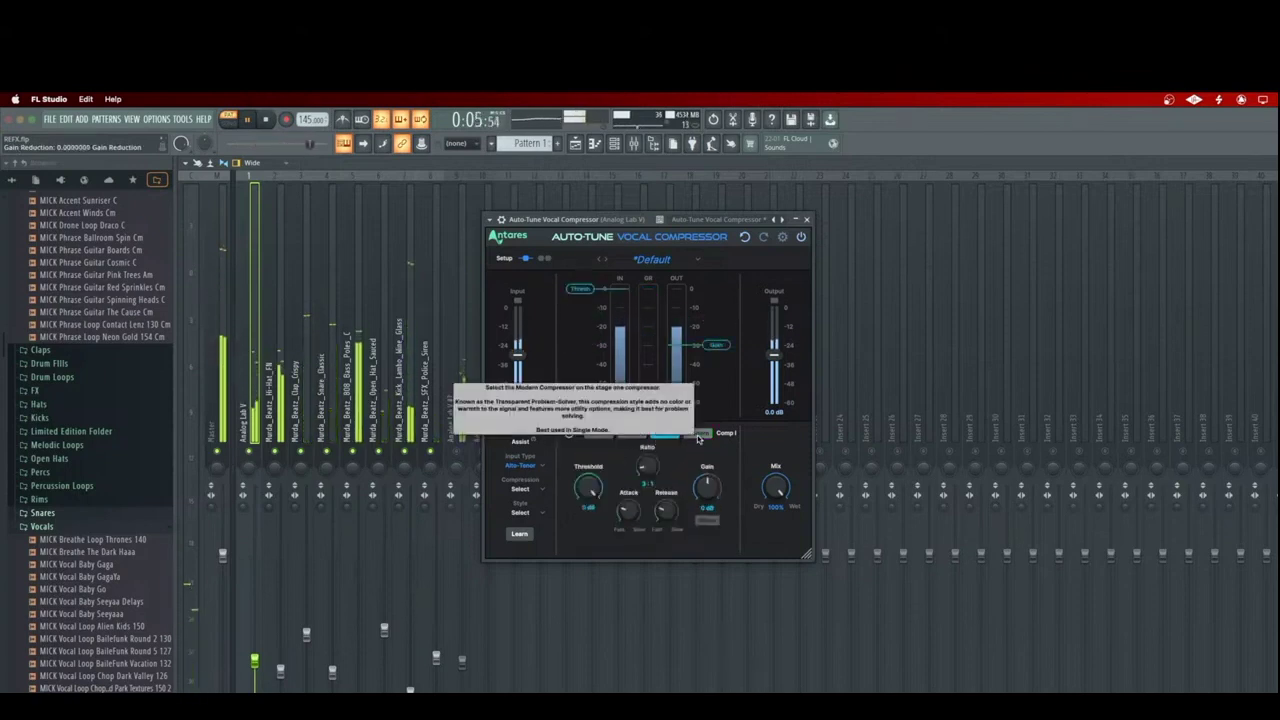
{"action": "left_click", "coordinate": [699, 434]}
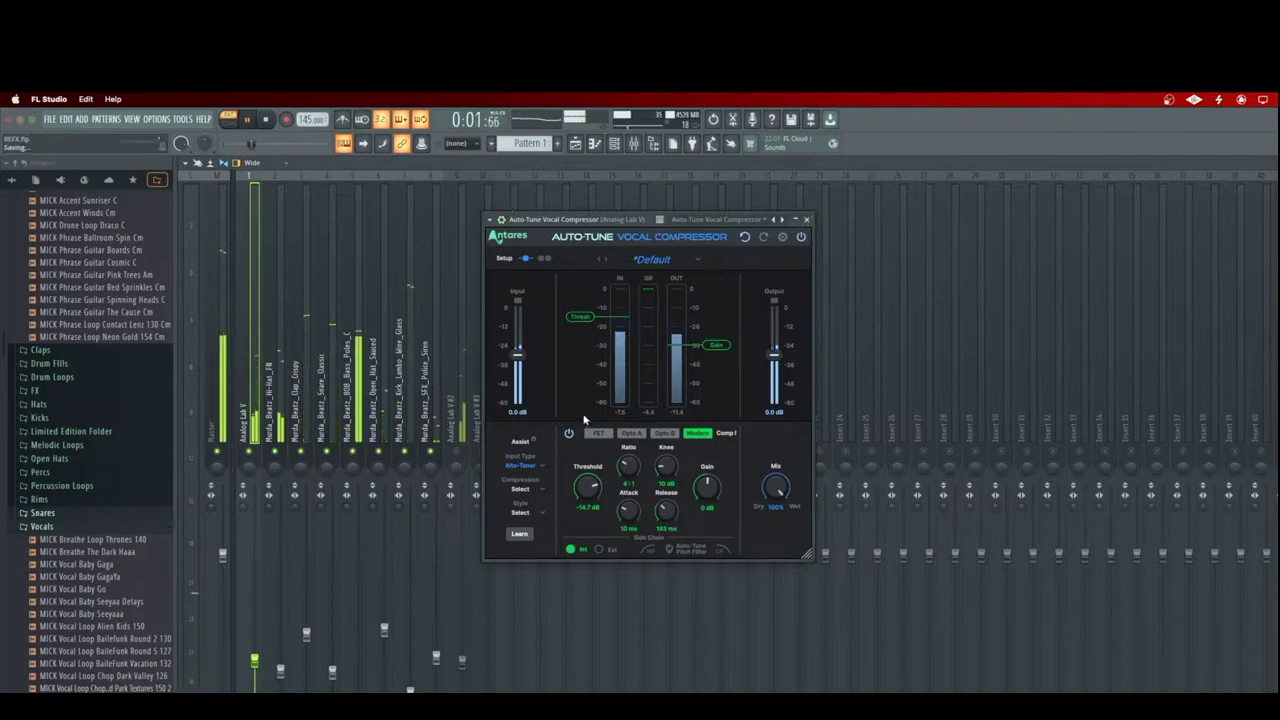
{"action": "left_click_drag", "start_coordinate": [577, 316], "coordinate": [577, 322]}
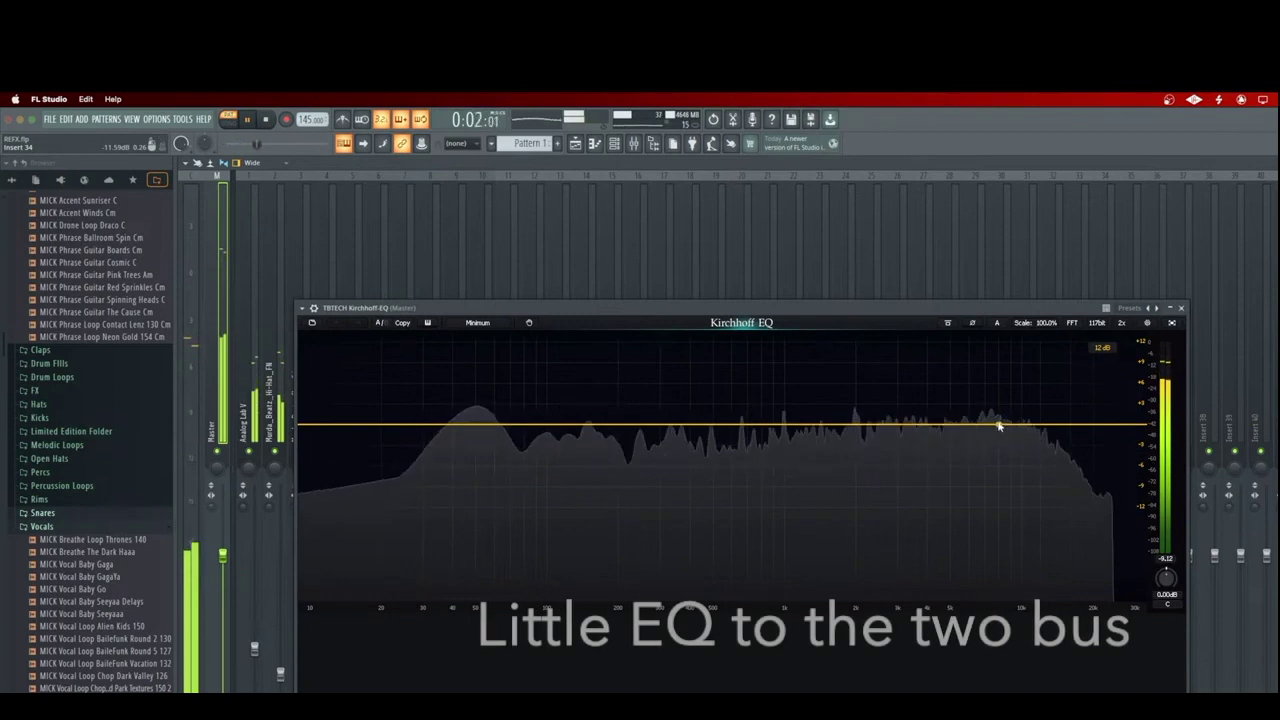
- Add a -0.51 dB bell at 7672.8 Hz on the master's Kirchhoff-EQ, with a 30 dB range and 117-bit processing
{"action": "mouse_move", "coordinate": [994, 426]}
{"action": "left_mouse_down"}
{"action": "mouse_move", "coordinate": [994, 406]}
{"action": "mouse_move", "coordinate": [994, 428]}
{"action": "left_mouse_up"}
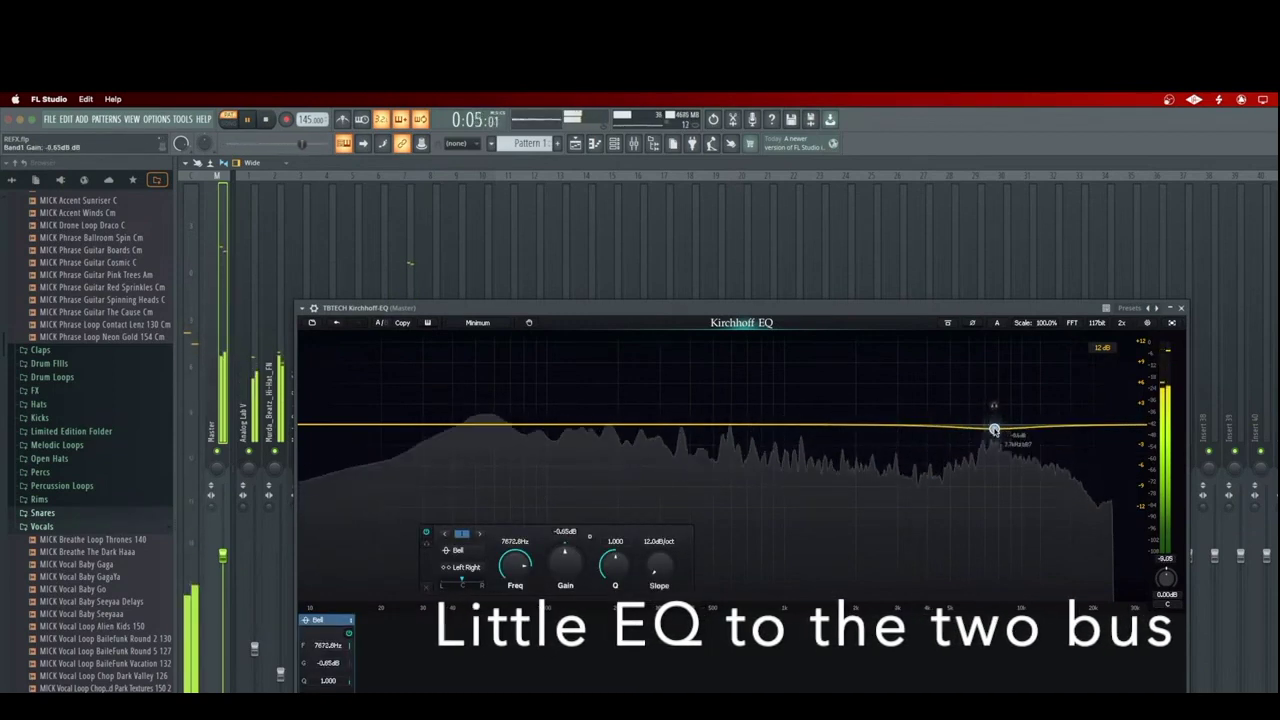
{"action": "left_click", "coordinate": [1102, 347]}
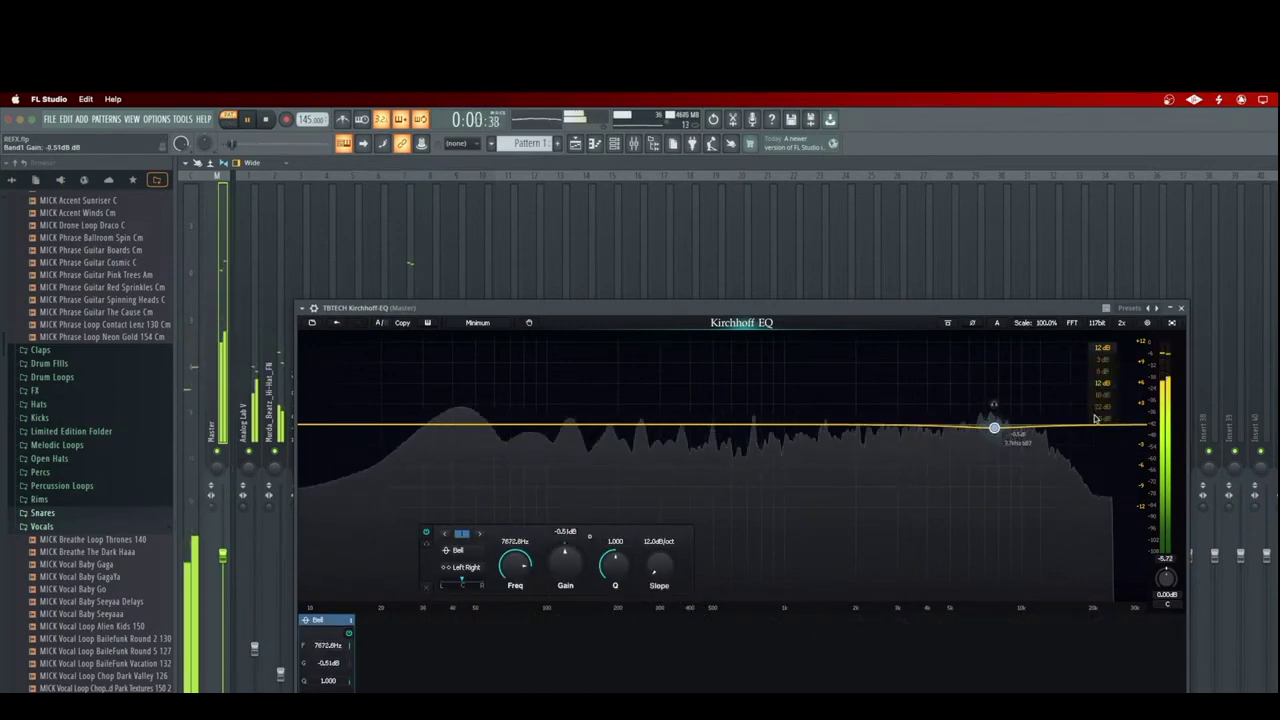
{"action": "left_click", "coordinate": [1102, 356]}
{"action": "left_click", "coordinate": [1097, 323]}
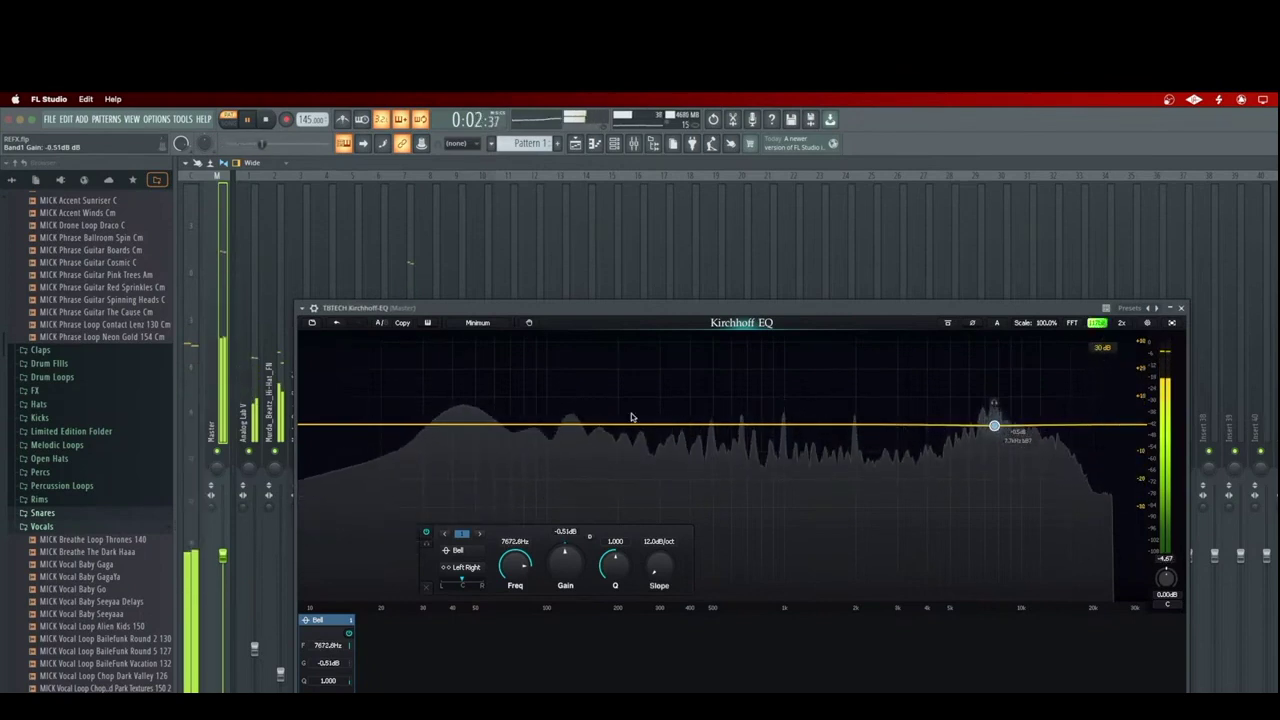
- Add a -0.91 dB bell at 148.28 Hz on the master EQ, compare it bypassed, and fine-tune both bands
{"action": "mouse_move", "coordinate": [607, 428]}
{"action": "left_mouse_down"}
{"action": "mouse_move", "coordinate": [594, 400]}
{"action": "mouse_move", "coordinate": [587, 428]}
{"action": "left_mouse_up"}
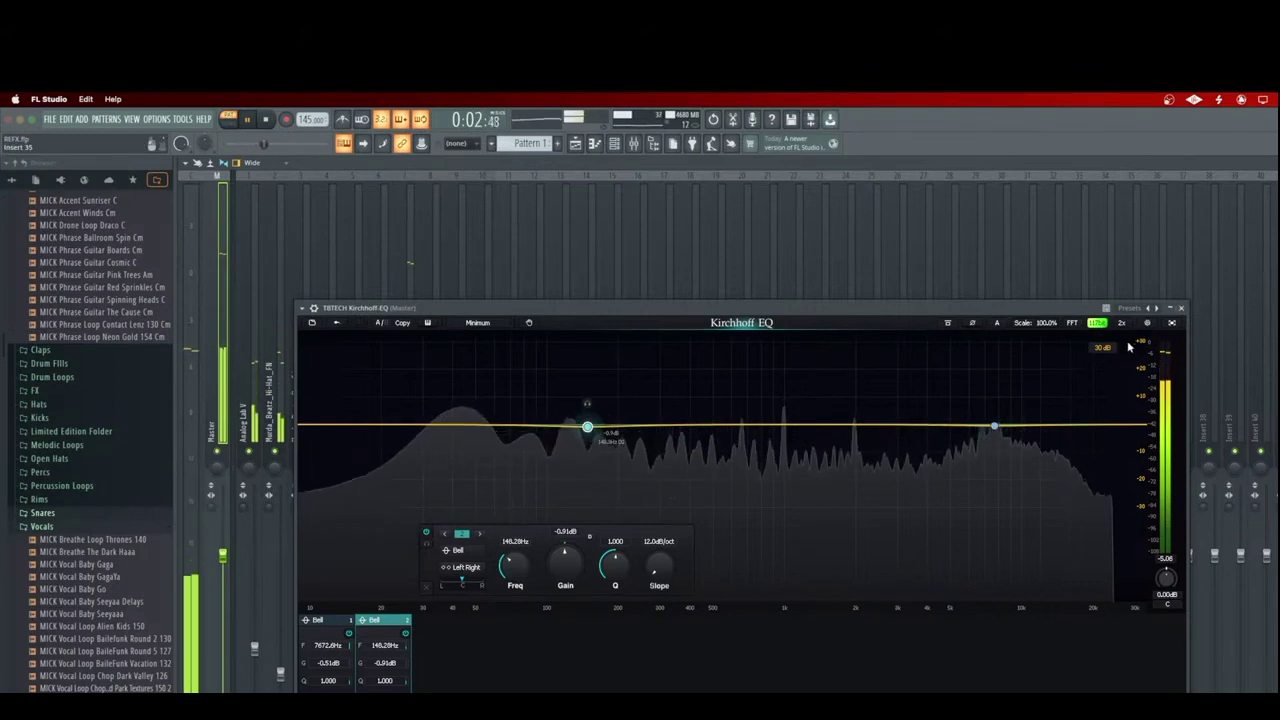
{"action": "left_click", "coordinate": [1279, 280]}
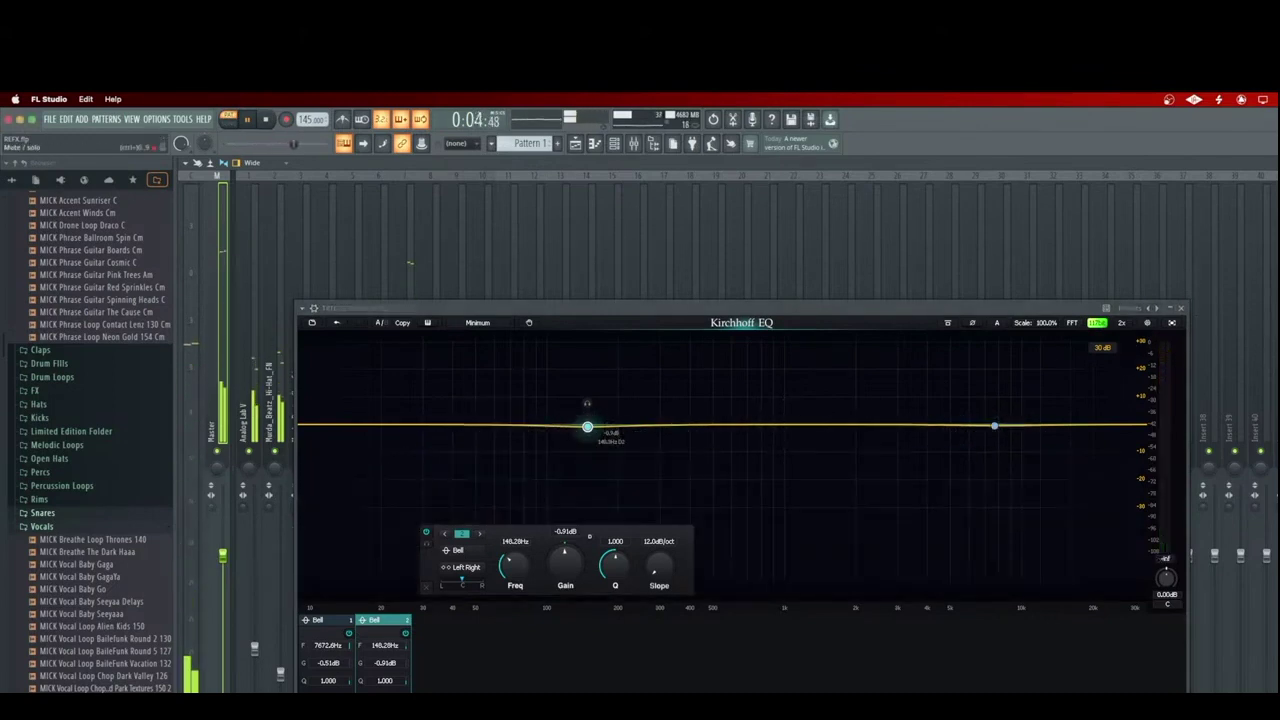
{"action": "left_click", "coordinate": [1279, 280]}
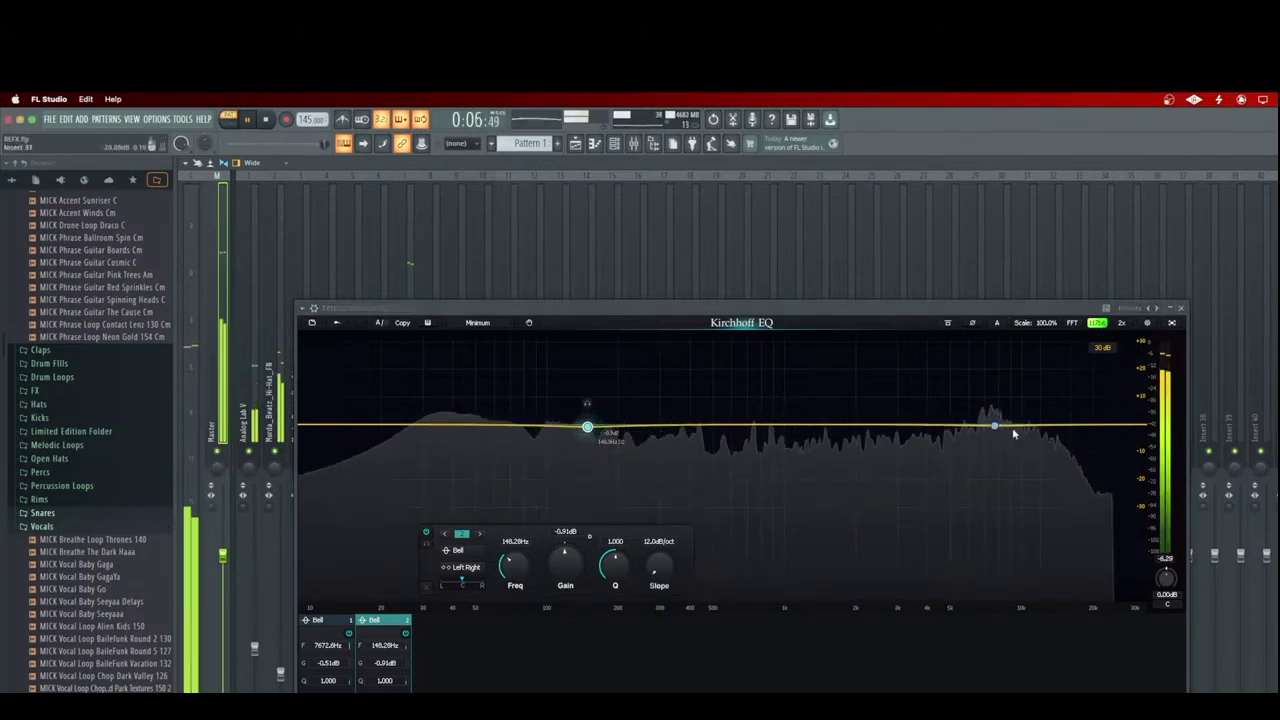
{"action": "left_click_drag", "start_coordinate": [995, 427], "coordinate": [995, 429]}
{"action": "left_click_drag", "start_coordinate": [587, 433], "coordinate": [660, 434]}
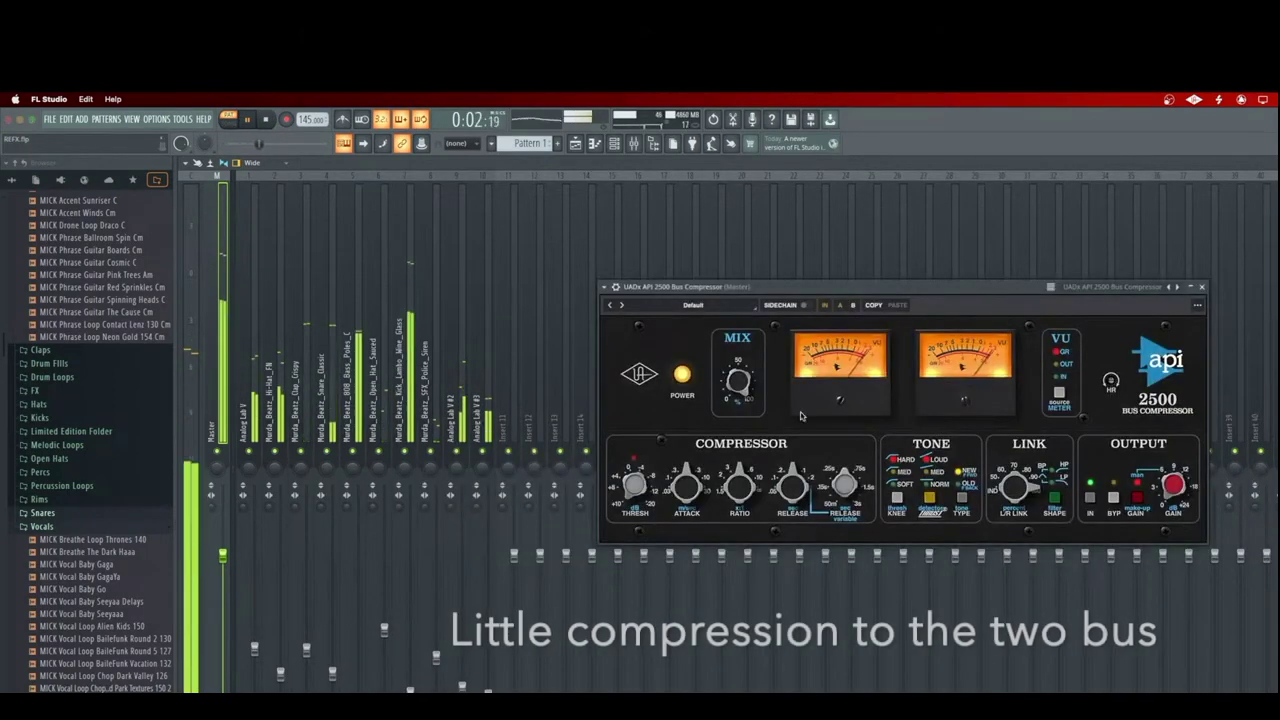
- Load the Mix Bus user preset in the master's API 2500 Bus Compressor and adjust its threshold
{"action": "left_click", "coordinate": [693, 305]}
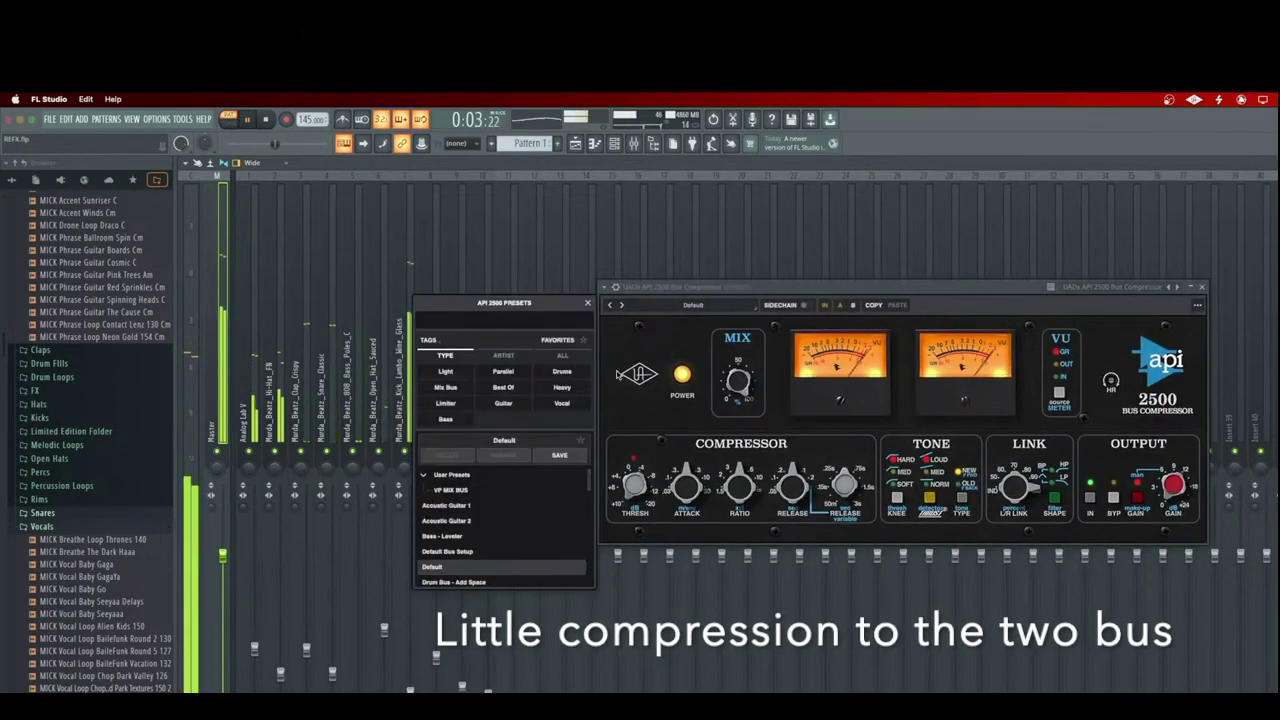
{"action": "left_click", "coordinate": [468, 490]}
{"action": "left_click", "coordinate": [587, 302]}
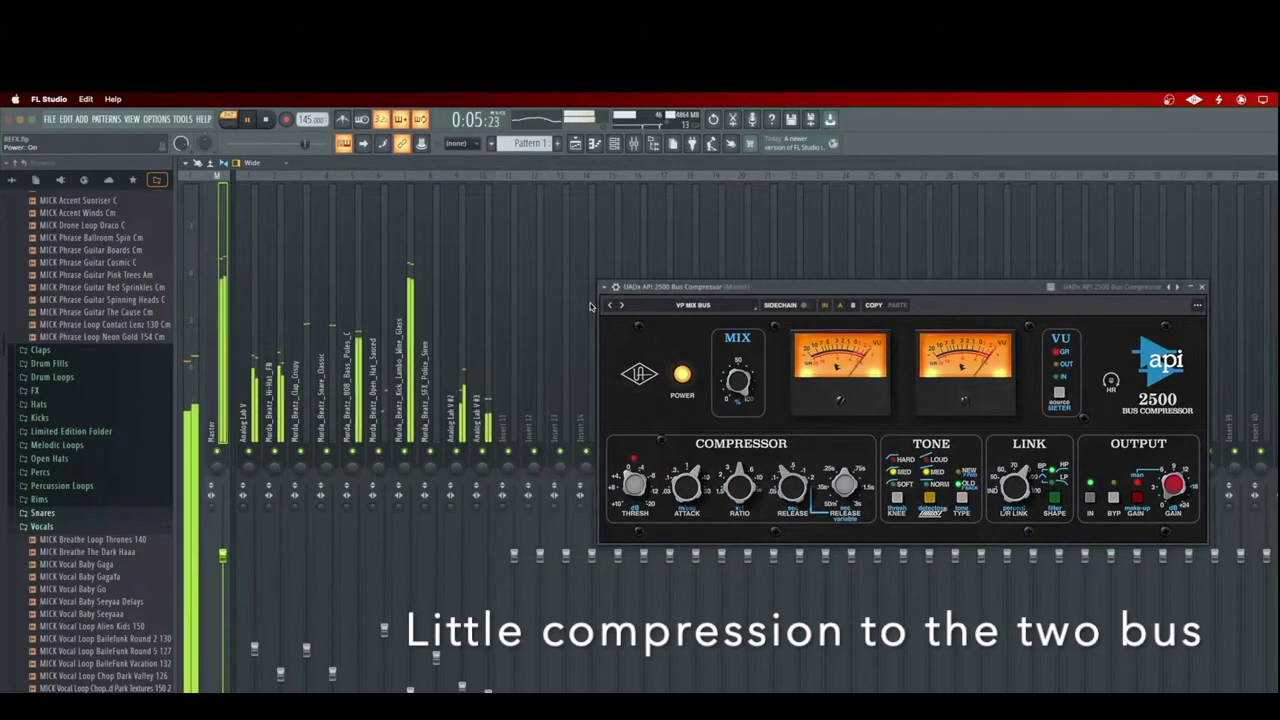
{"action": "left_click_drag", "start_coordinate": [632, 499], "coordinate": [633, 502]}
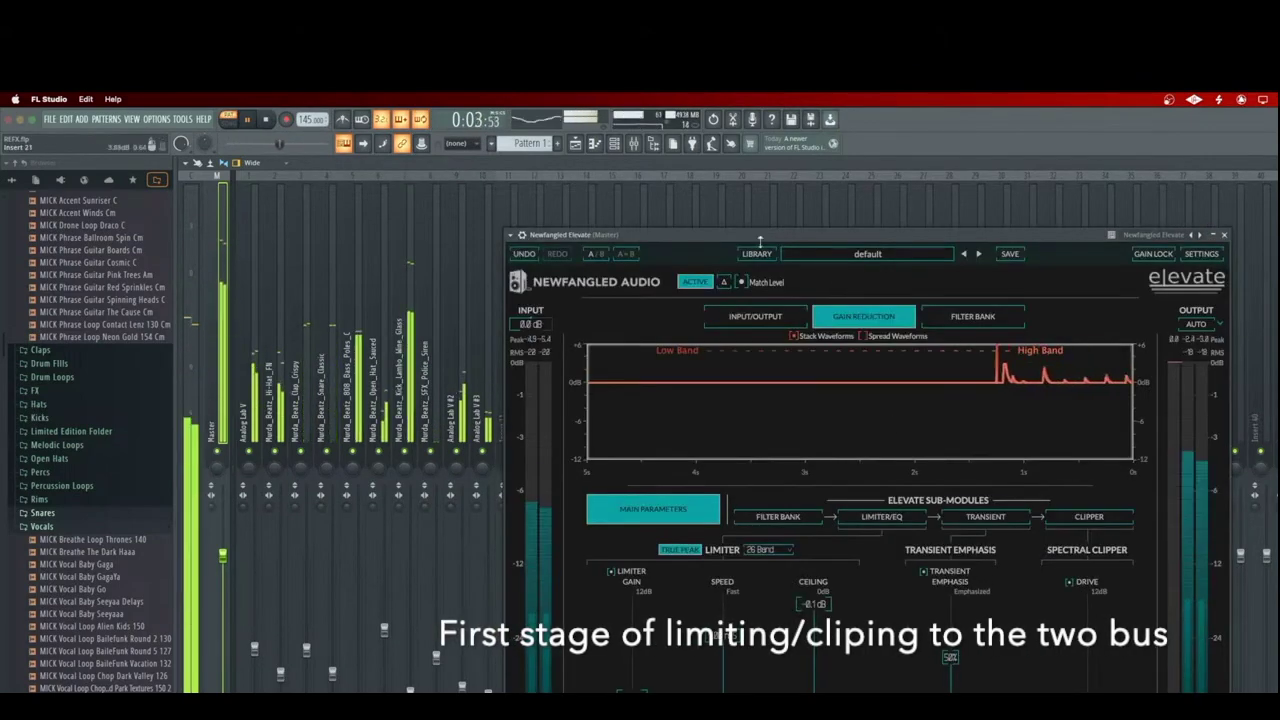
- Reposition the master's Newfangled Elevate window and switch its output level compensation to Manual
{"action": "left_click_drag", "start_coordinate": [752, 231], "coordinate": [706, 231]}
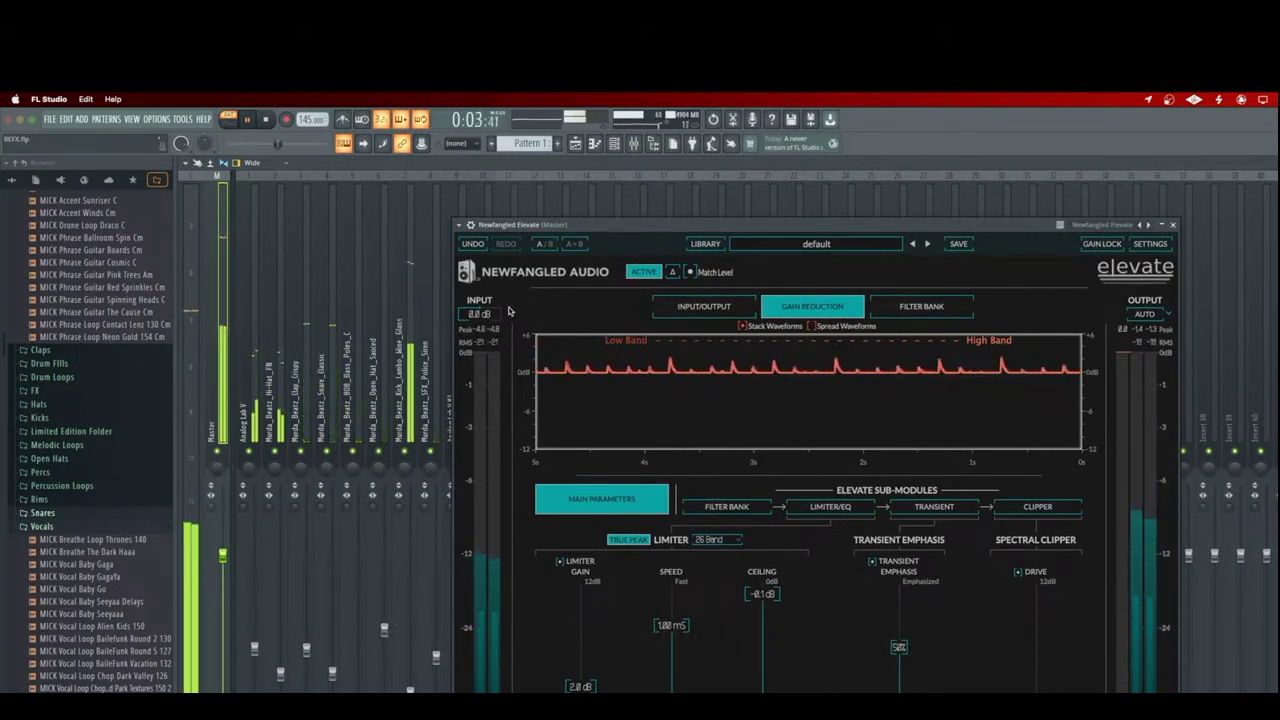
{"action": "left_click", "coordinate": [1156, 314]}
{"action": "left_click", "coordinate": [1157, 315]}
{"action": "left_click", "coordinate": [1167, 314]}
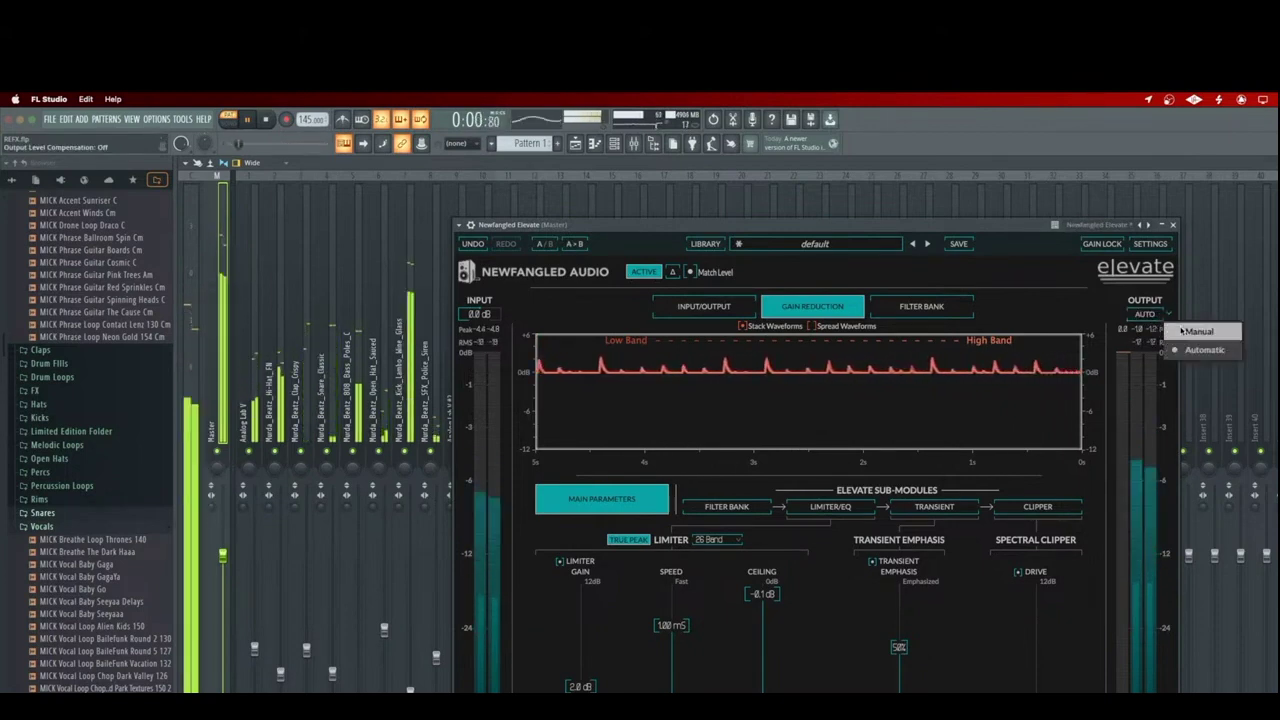
{"action": "left_click", "coordinate": [1181, 330]}
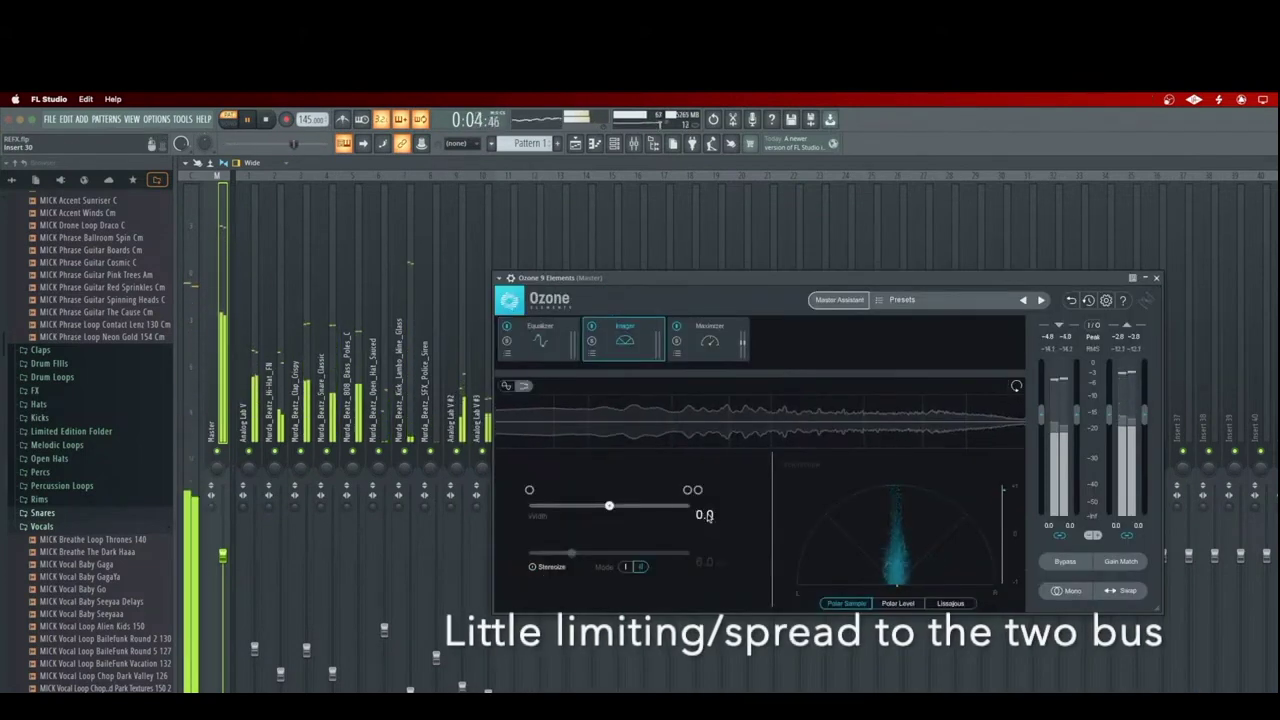
- Set the Imager width to 3.0 in the master's Ozone 9 Elements, and try Stereoize before turning it back off
{"action": "left_click", "coordinate": [705, 515]}
{"action": "type", "text": "3"}
{"action": "key", "text": "Return"}
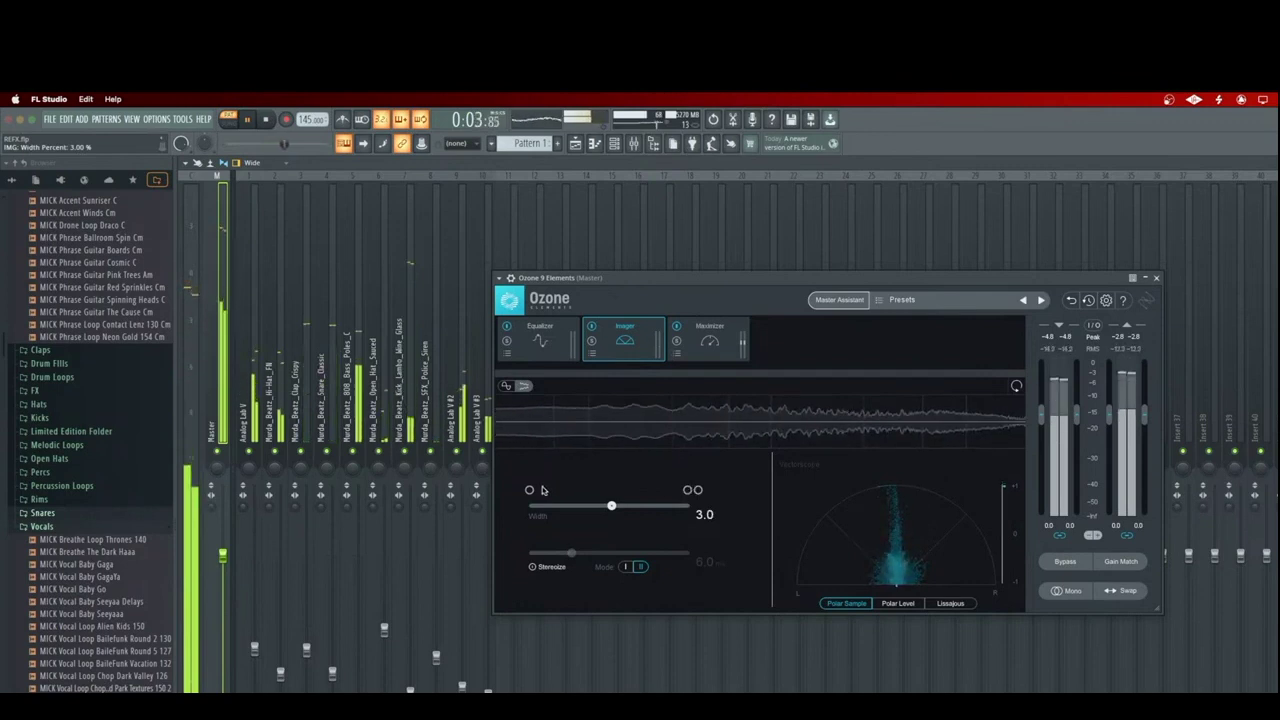
{"action": "left_click", "coordinate": [531, 568]}
{"action": "left_click", "coordinate": [532, 569]}
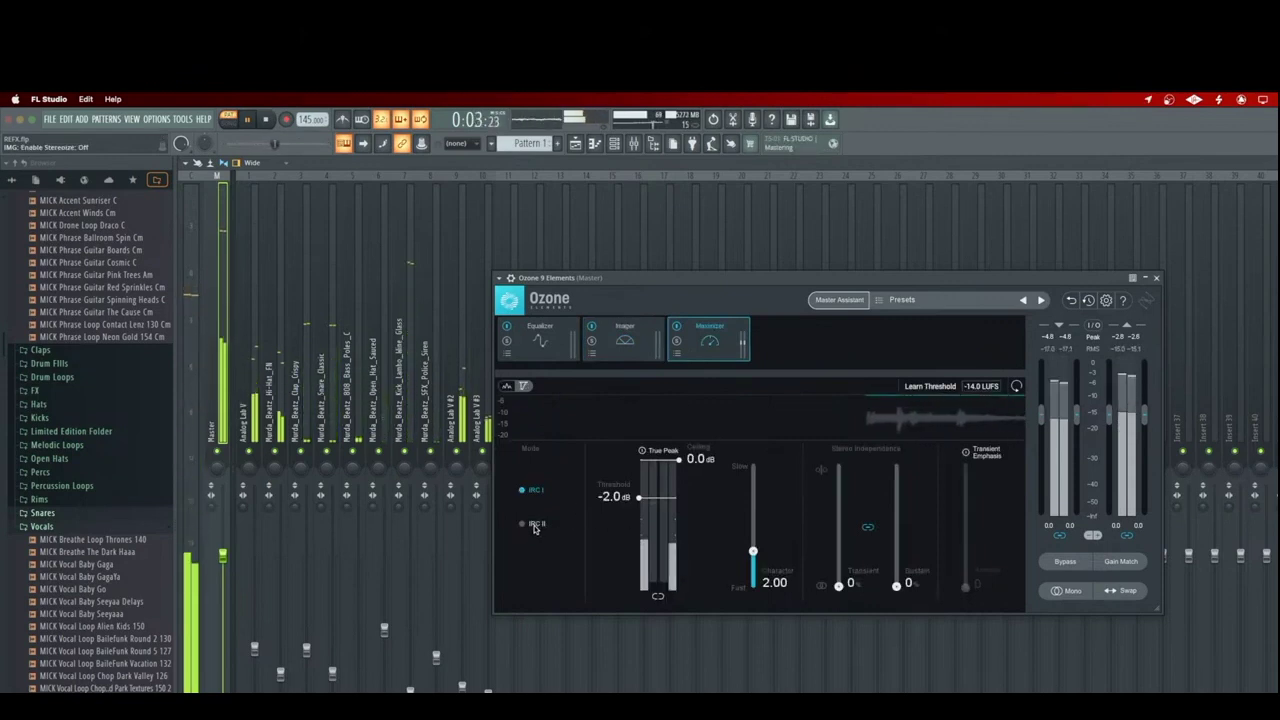
- Switch the master's Ozone 9 Maximizer to IRC II, save the project, and lower the Maximizer threshold during playback
{"action": "left_click", "coordinate": [535, 523]}
{"action": "key", "text": "space"}
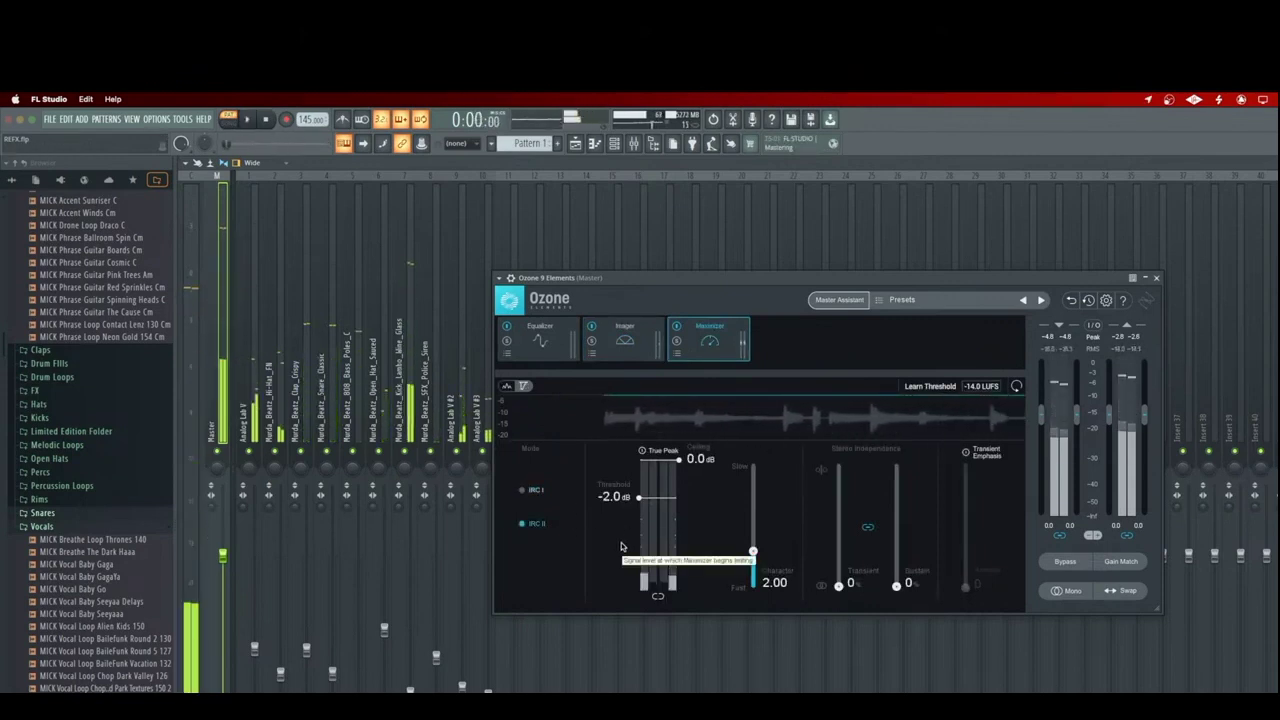
{"action": "key", "text": "super+s"}
{"action": "key", "text": "space"}
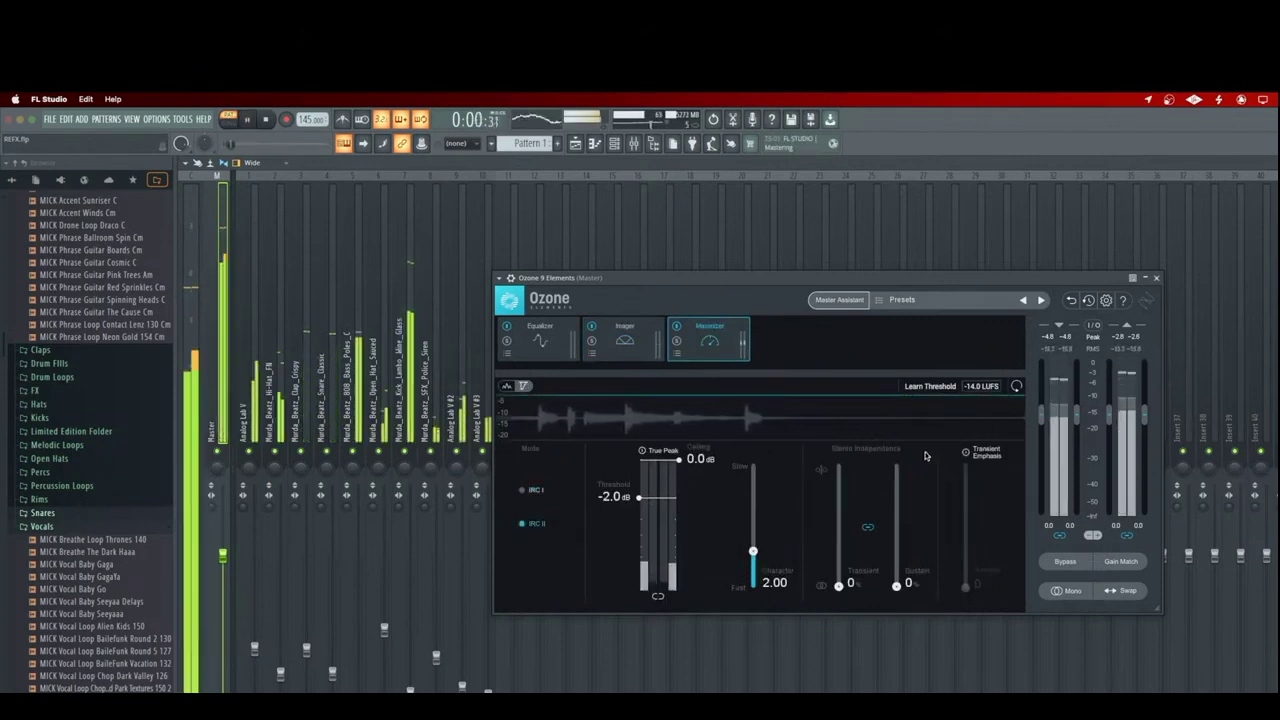
{"action": "left_click_drag", "start_coordinate": [640, 501], "coordinate": [640, 513]}
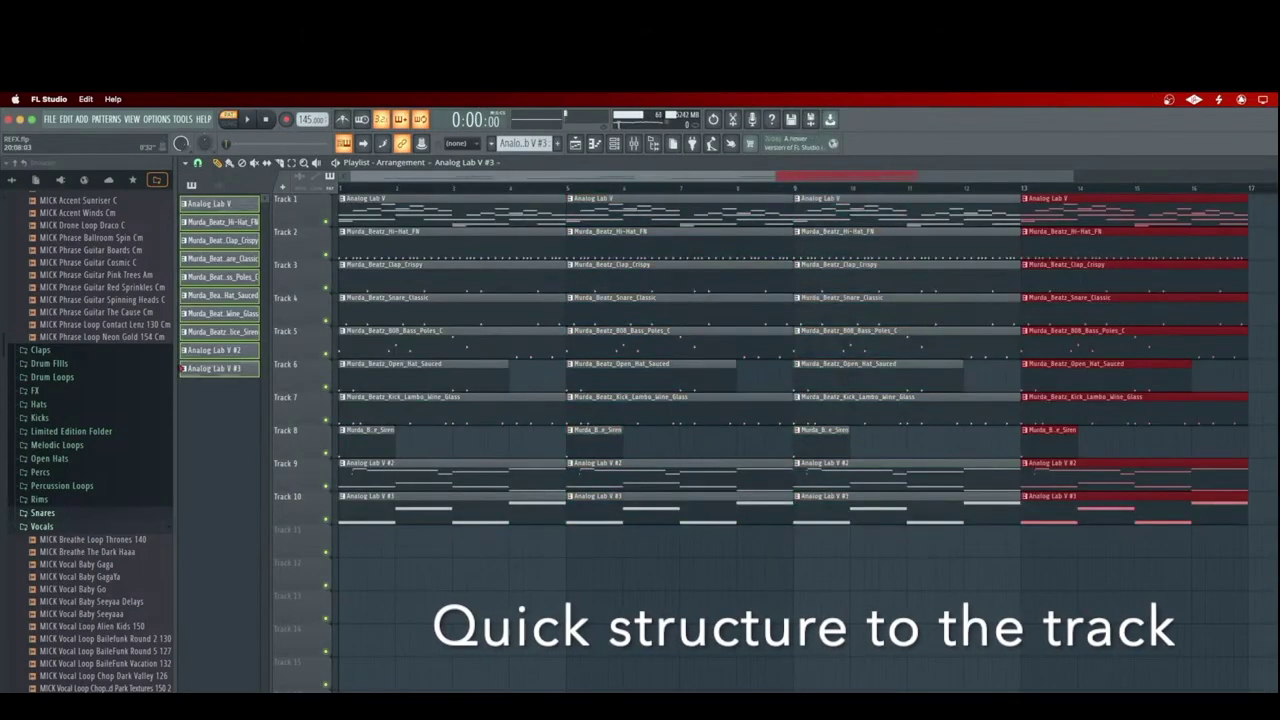
- Repeat the four-bar block of all ten tracks along the playlist up to bar 33, and select all clips
{"action": "left_click_drag", "start_coordinate": [1076, 173], "coordinate": [1279, 183]}
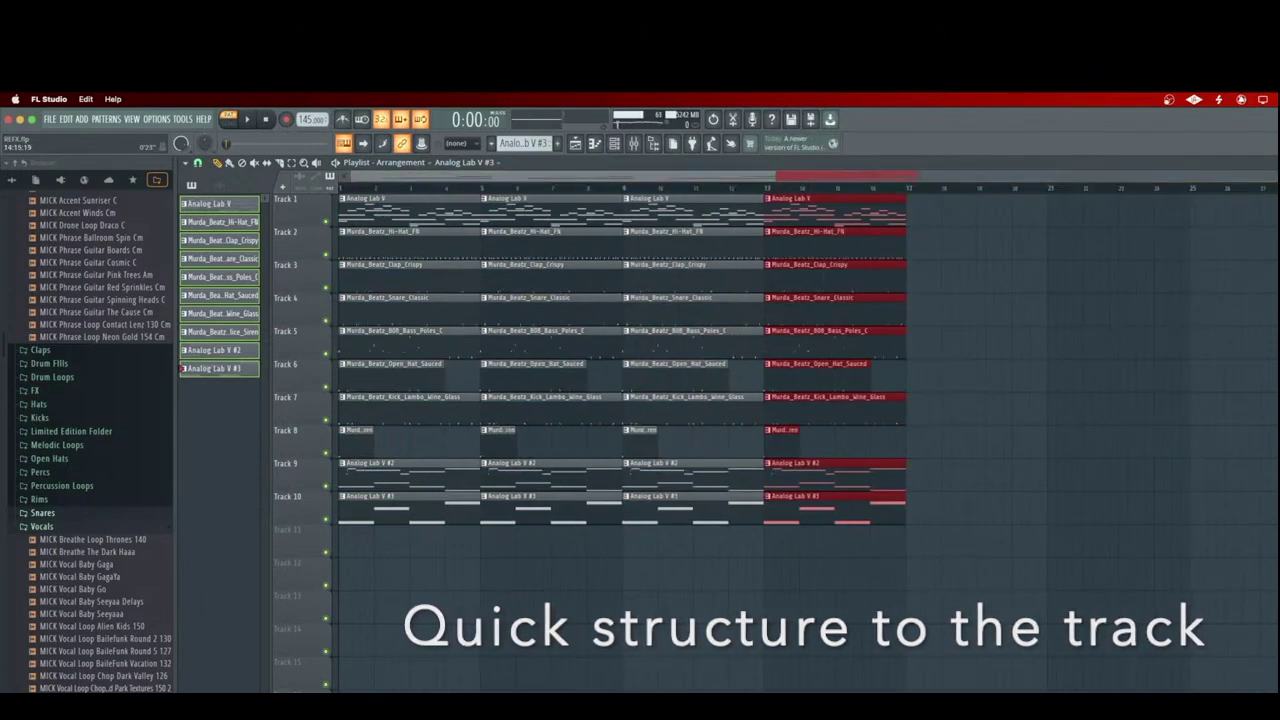
{"action": "key", "text": "super+b"}
{"action": "key", "text": "super+b"}
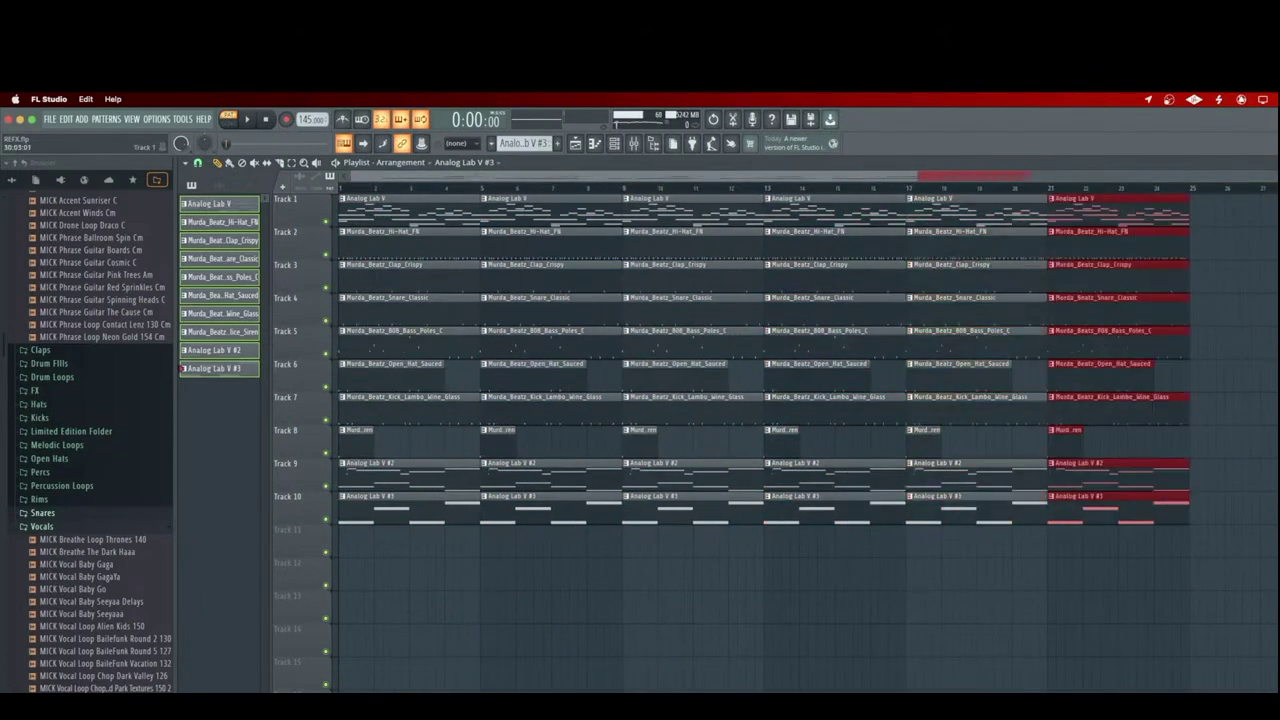
{"action": "key", "text": "super+b"}
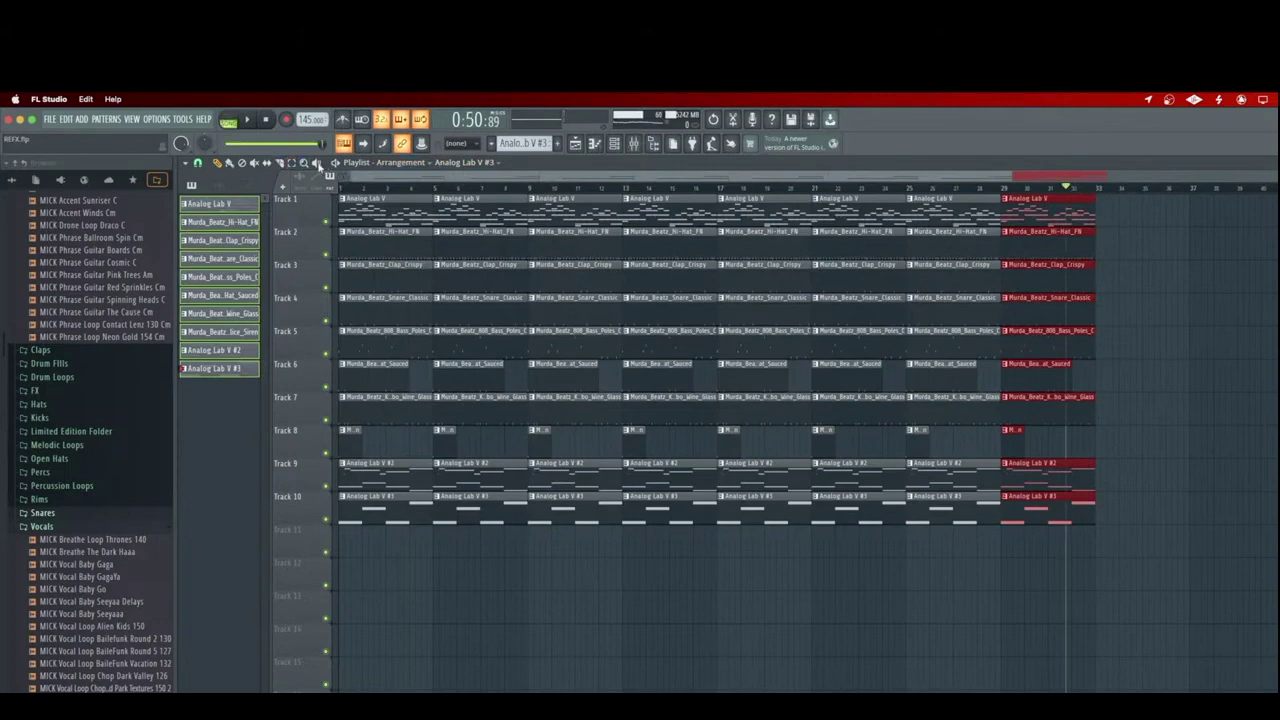
{"action": "left_click_drag", "start_coordinate": [1135, 193], "coordinate": [318, 523]}
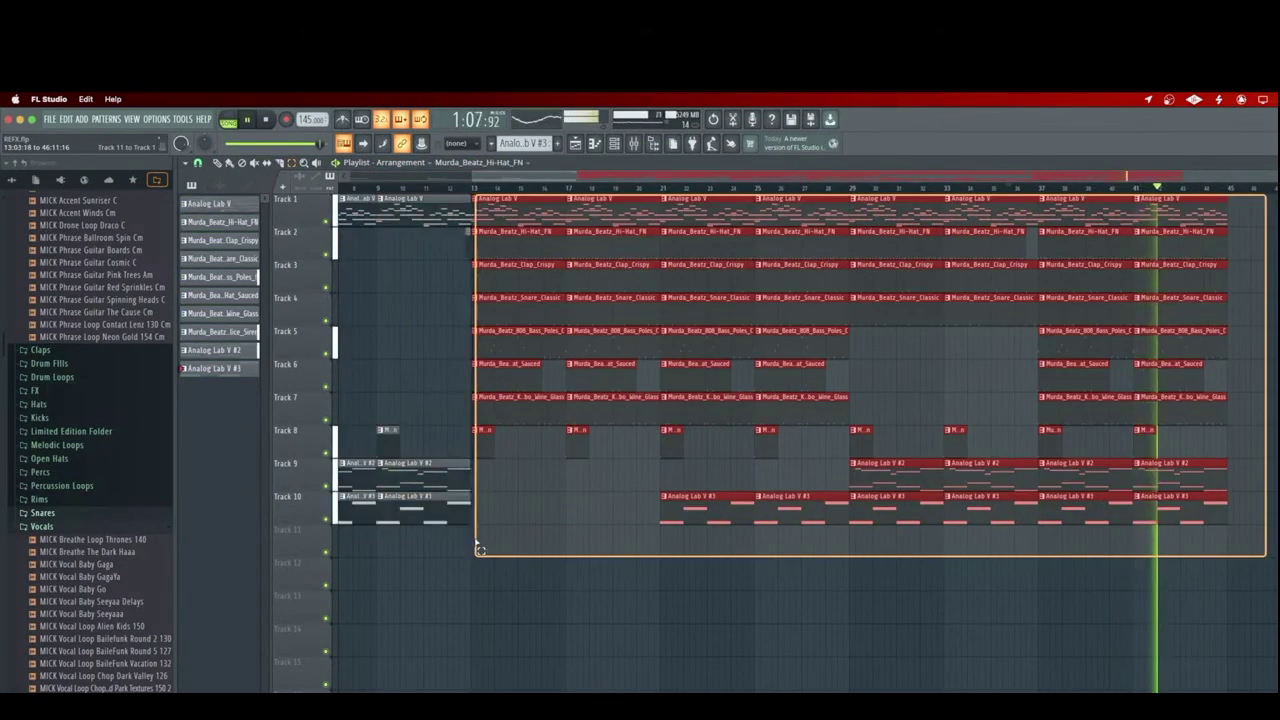
- Duplicate the playlist clips from bars 13 to 44 directly after themselves, and audition the end of the copied section
{"action": "left_click_drag", "start_coordinate": [471, 551], "coordinate": [474, 536]}
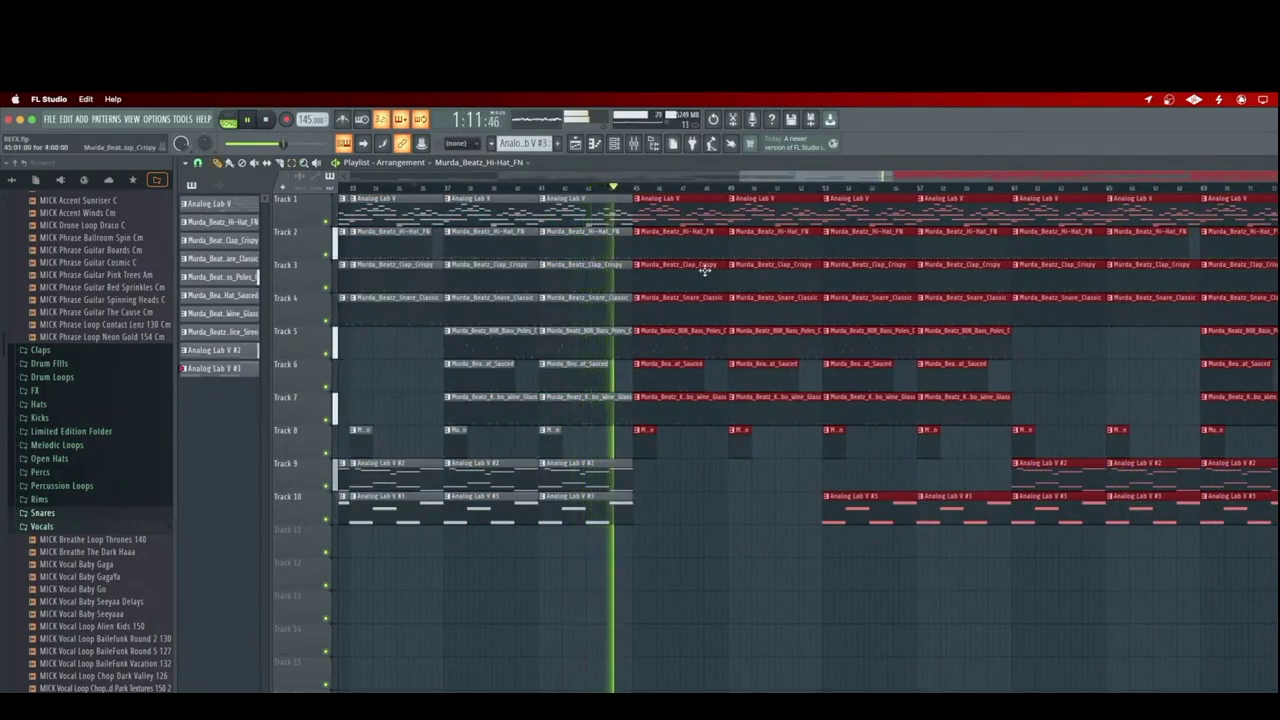
{"action": "left_click_drag", "start_coordinate": [918, 181], "coordinate": [455, 179]}
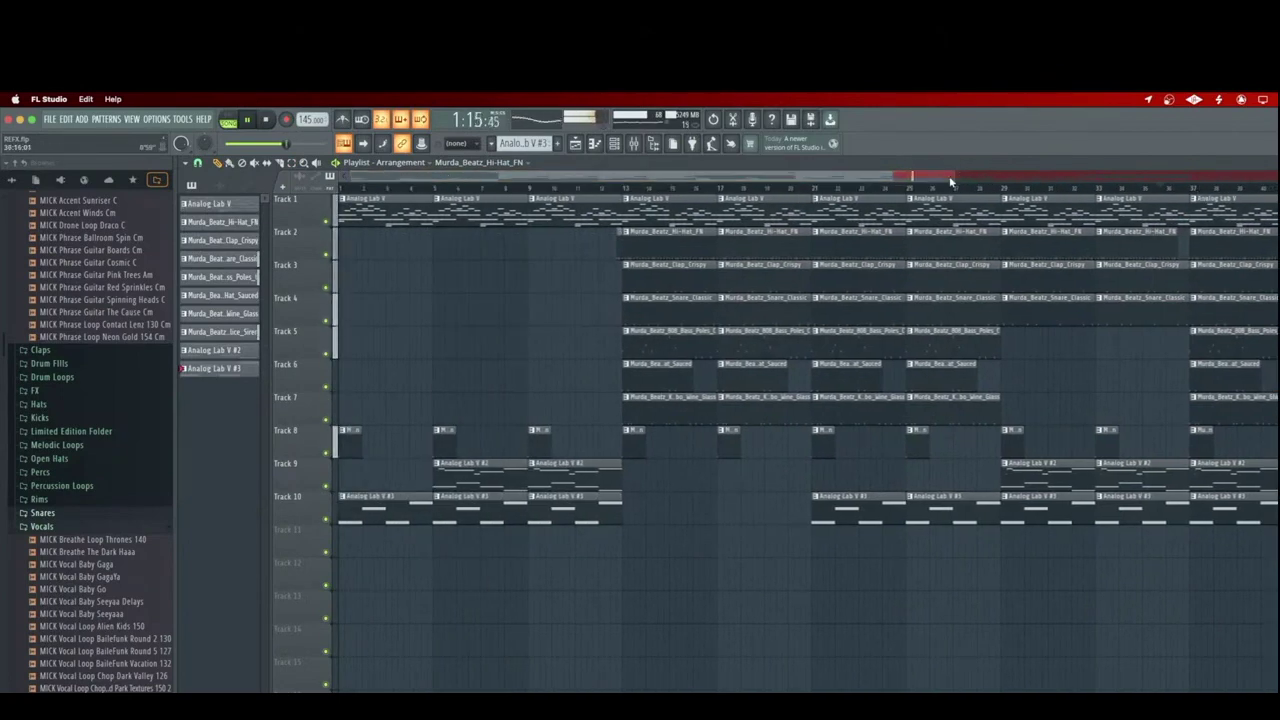
{"action": "left_click_drag", "start_coordinate": [959, 181], "coordinate": [1278, 182]}
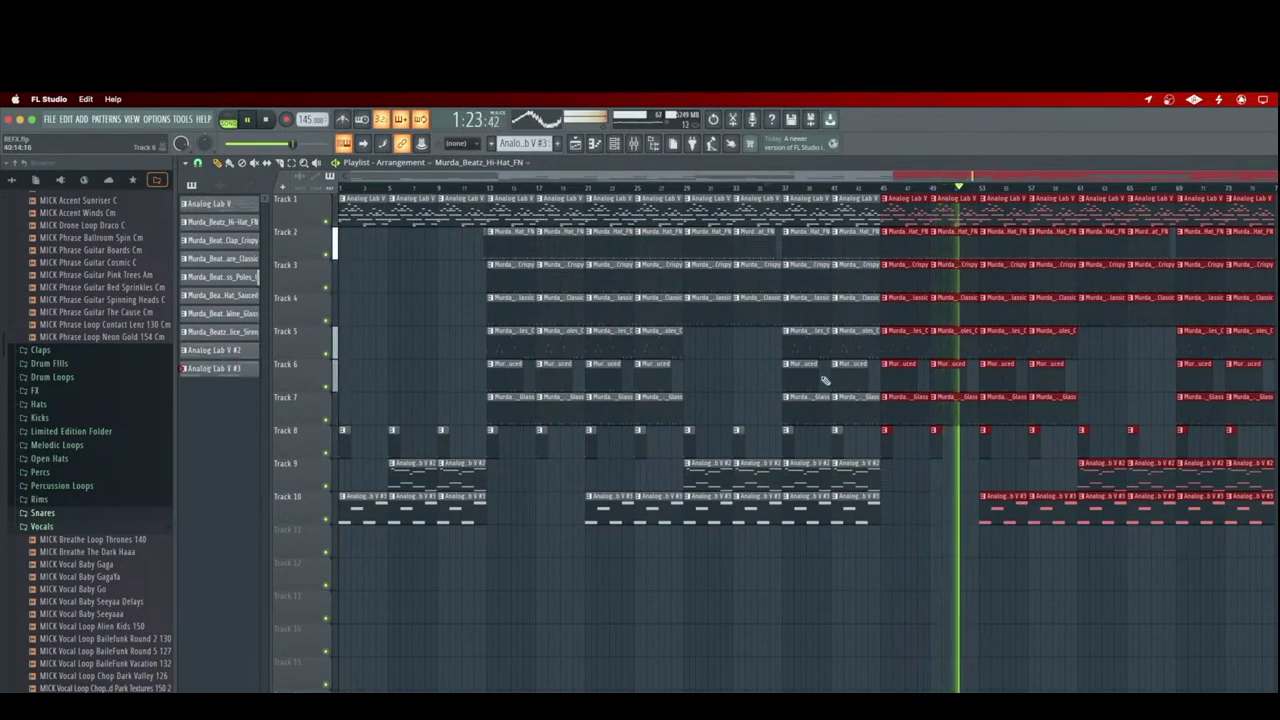
{"action": "left_click", "coordinate": [1213, 188]}
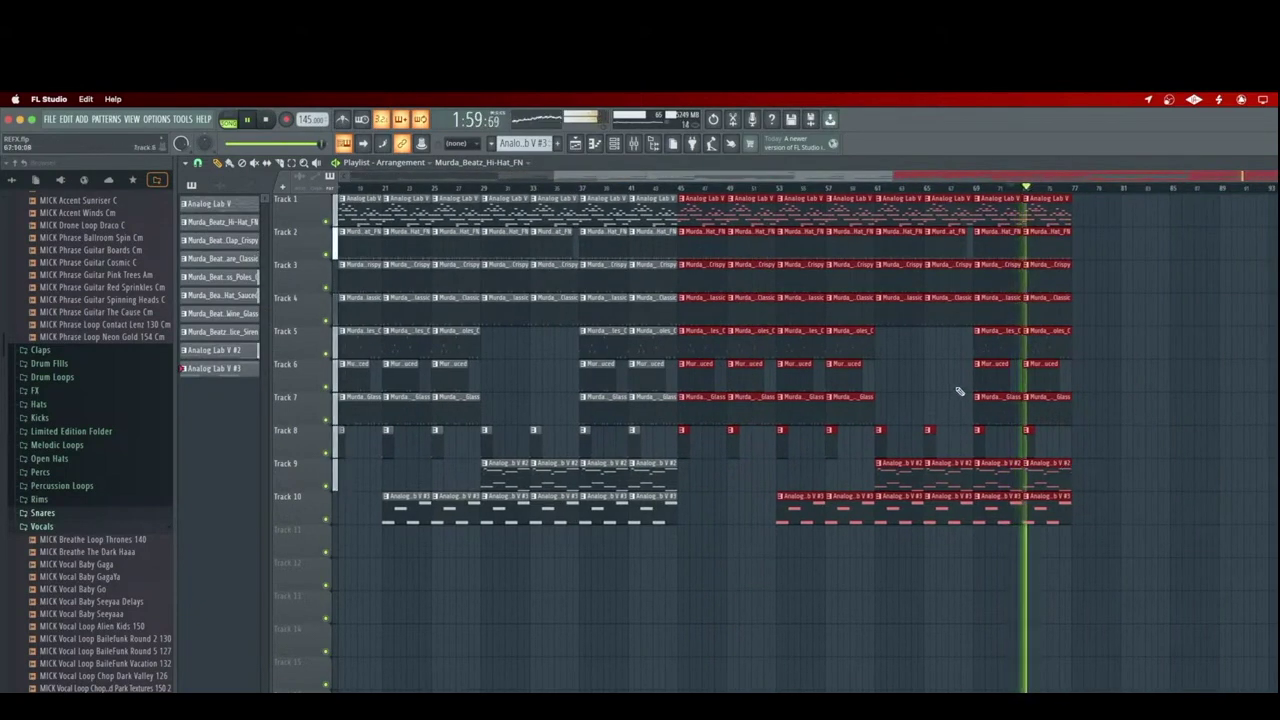
{"action": "left_click", "coordinate": [977, 188]}
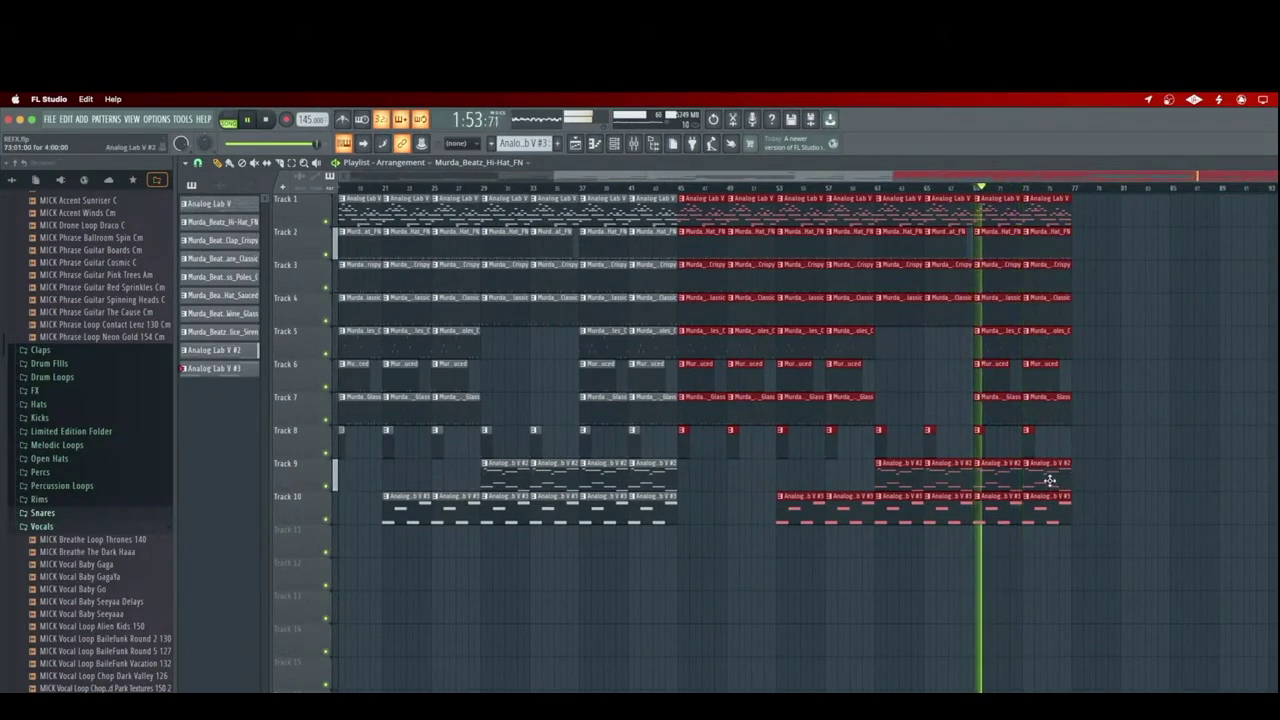
{"action": "left_click", "coordinate": [953, 188]}
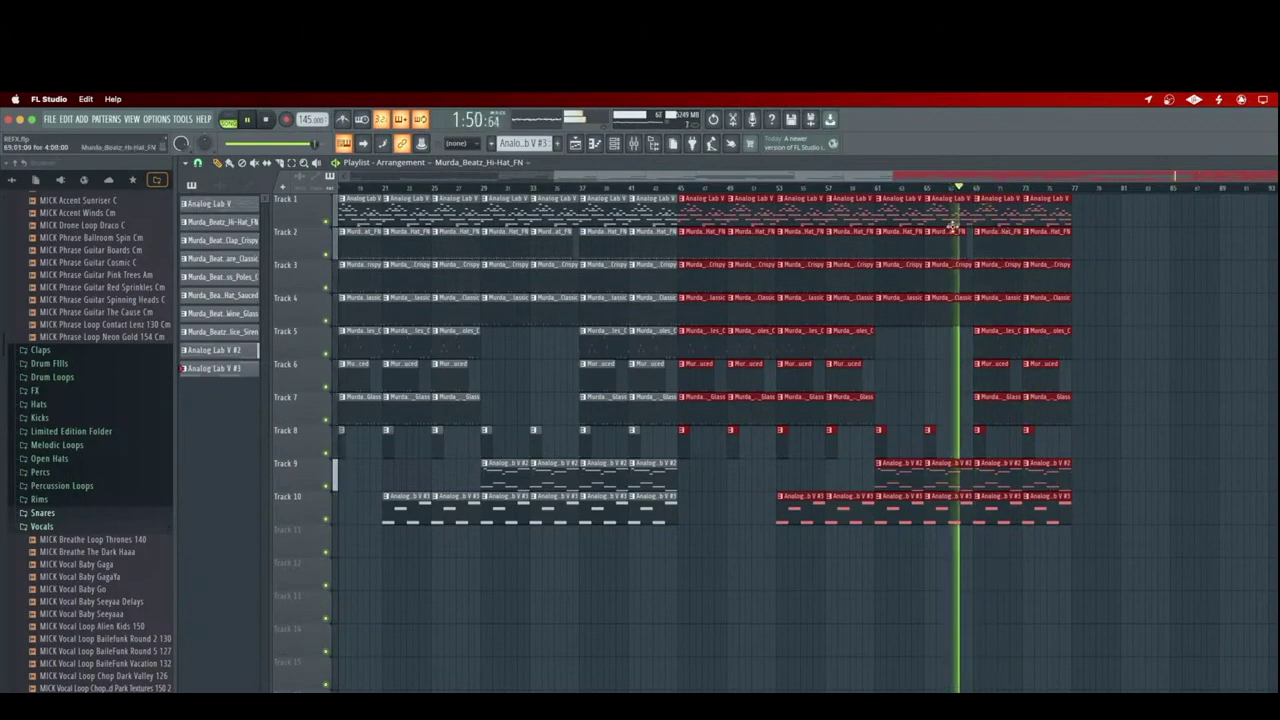
- Place Analog Lab V, Analog Lab V #2 and Analog Lab V #3 clips at bars 77 and 81 on their tracks
{"action": "left_click", "coordinate": [1077, 487]}
{"action": "left_click", "coordinate": [1067, 506]}
{"action": "left_click", "coordinate": [1081, 506]}
{"action": "right_click", "coordinate": [1082, 482]}
{"action": "left_click", "coordinate": [1080, 464]}
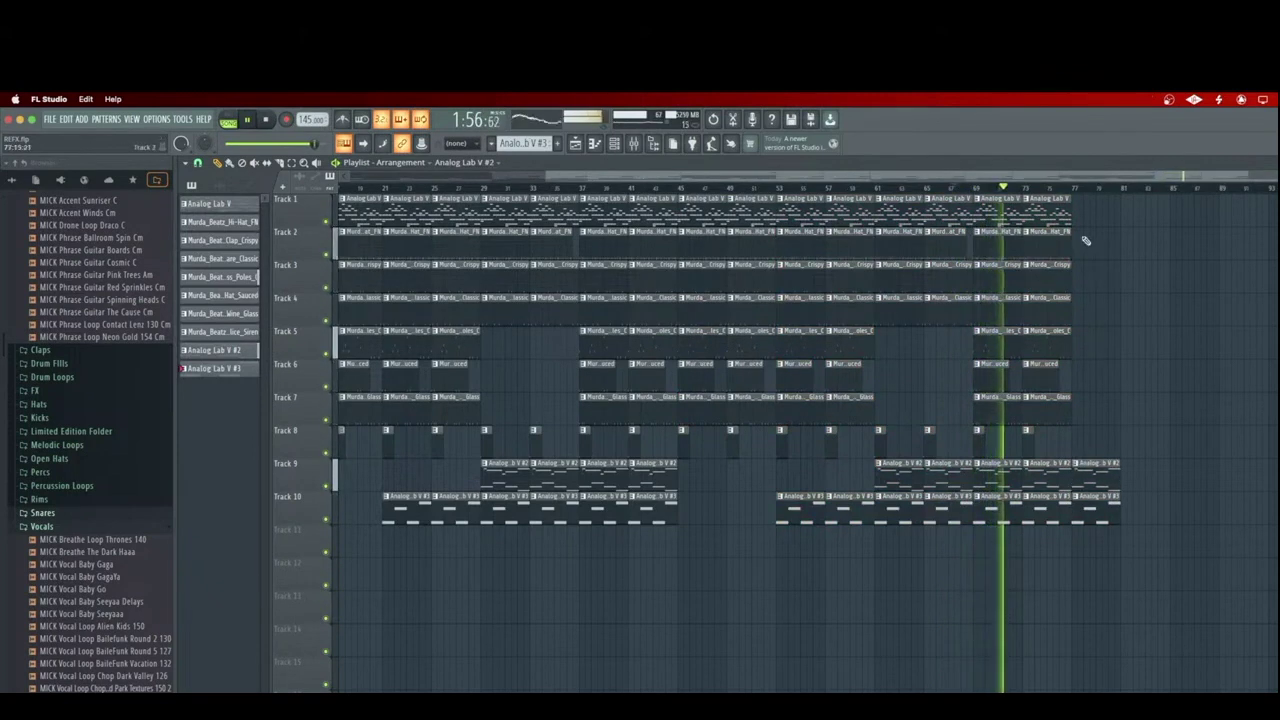
{"action": "left_click", "coordinate": [1074, 221]}
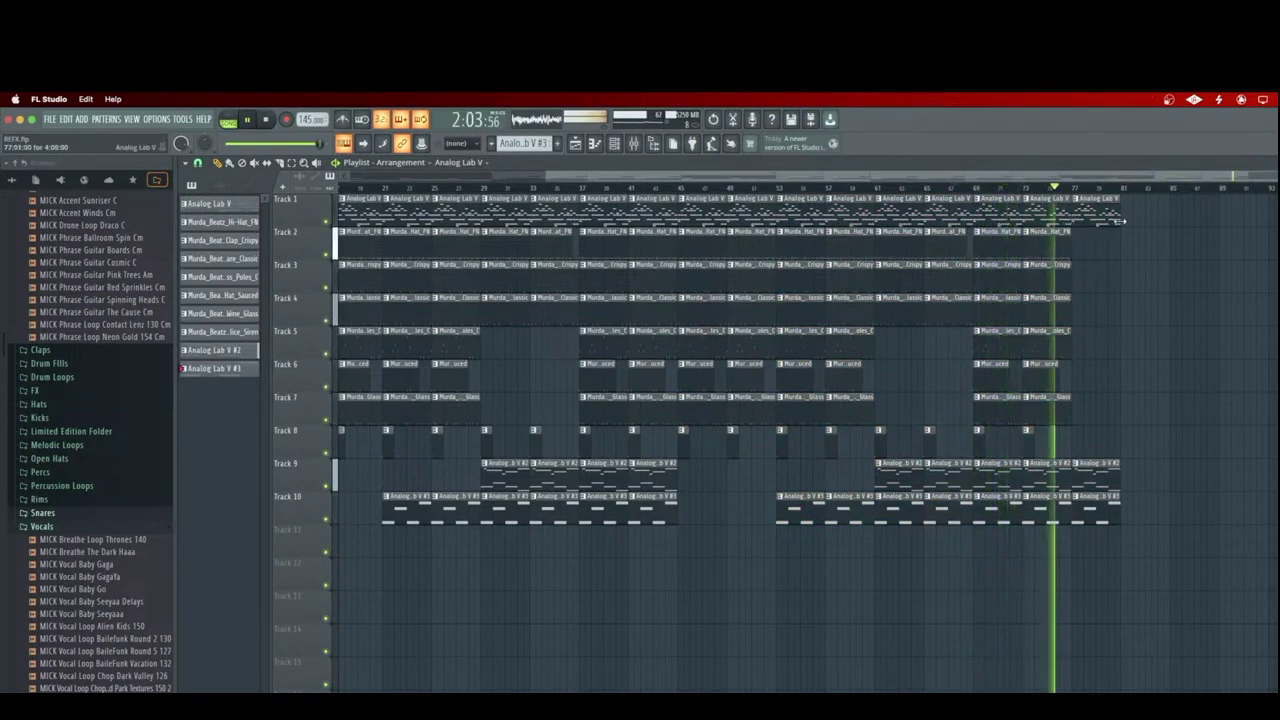
{"action": "left_click", "coordinate": [1123, 482]}
{"action": "left_click", "coordinate": [1125, 518]}
{"action": "left_click", "coordinate": [1113, 223]}
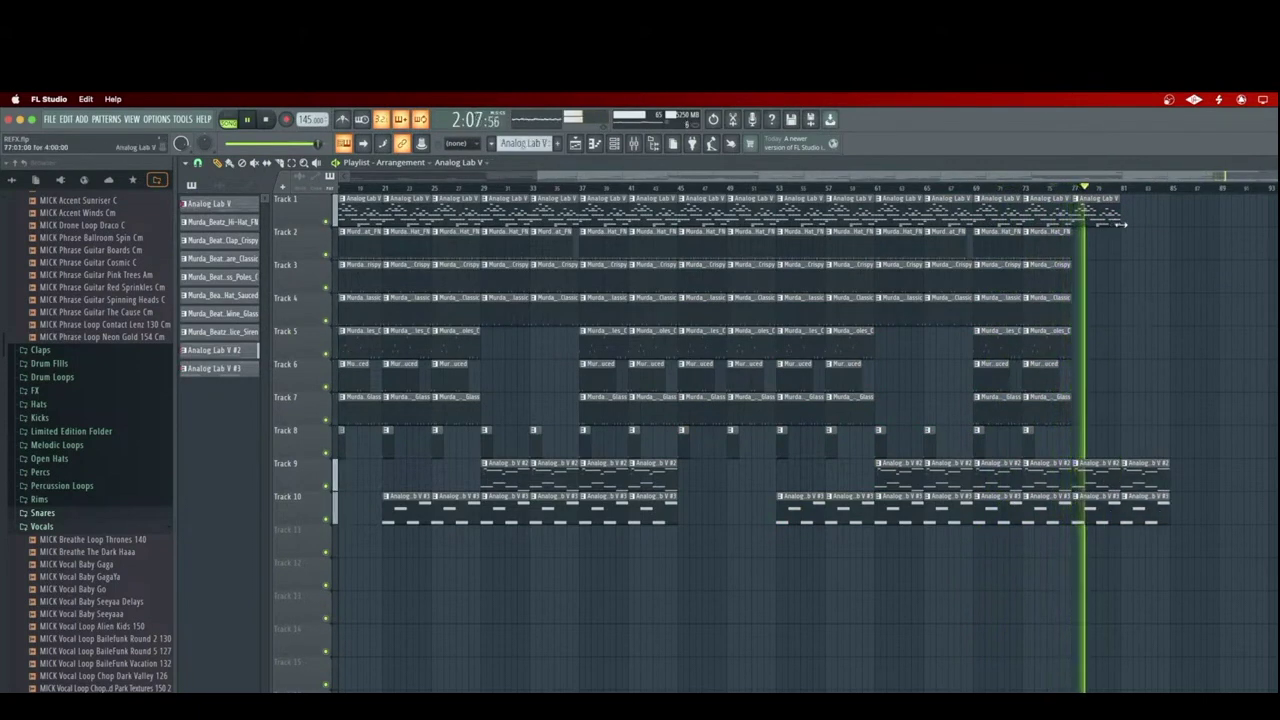
{"action": "left_click", "coordinate": [1126, 222]}
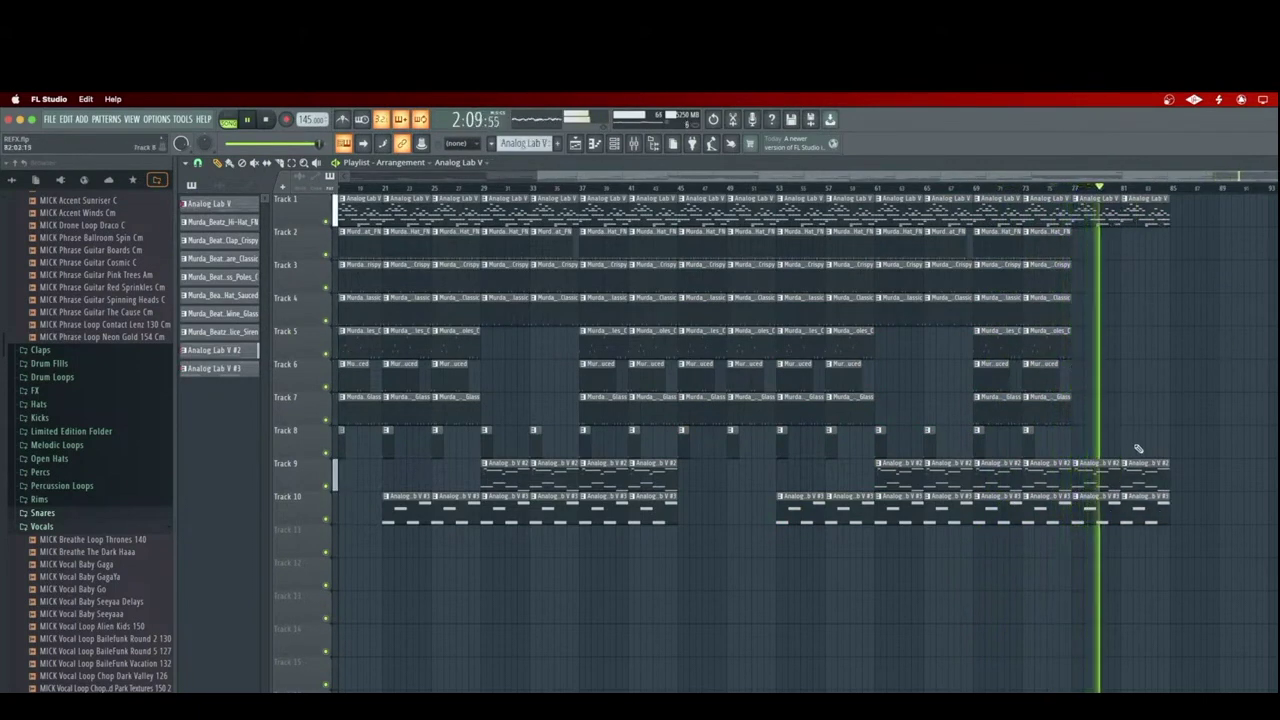
- Place Murda_Beatz_SFX_Police_Siren clips on Track 8 at bars 77 and 81
{"action": "left_click", "coordinate": [1031, 444]}
{"action": "left_click", "coordinate": [1077, 447]}
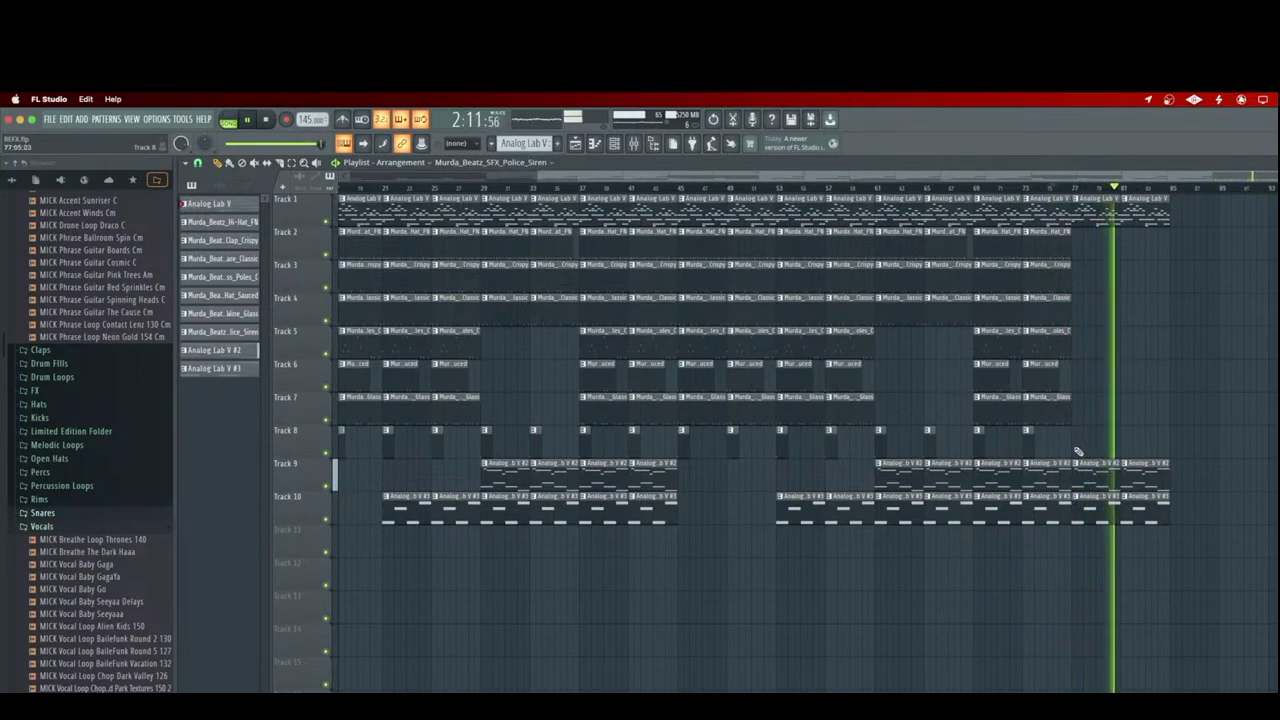
{"action": "left_click", "coordinate": [1123, 447]}
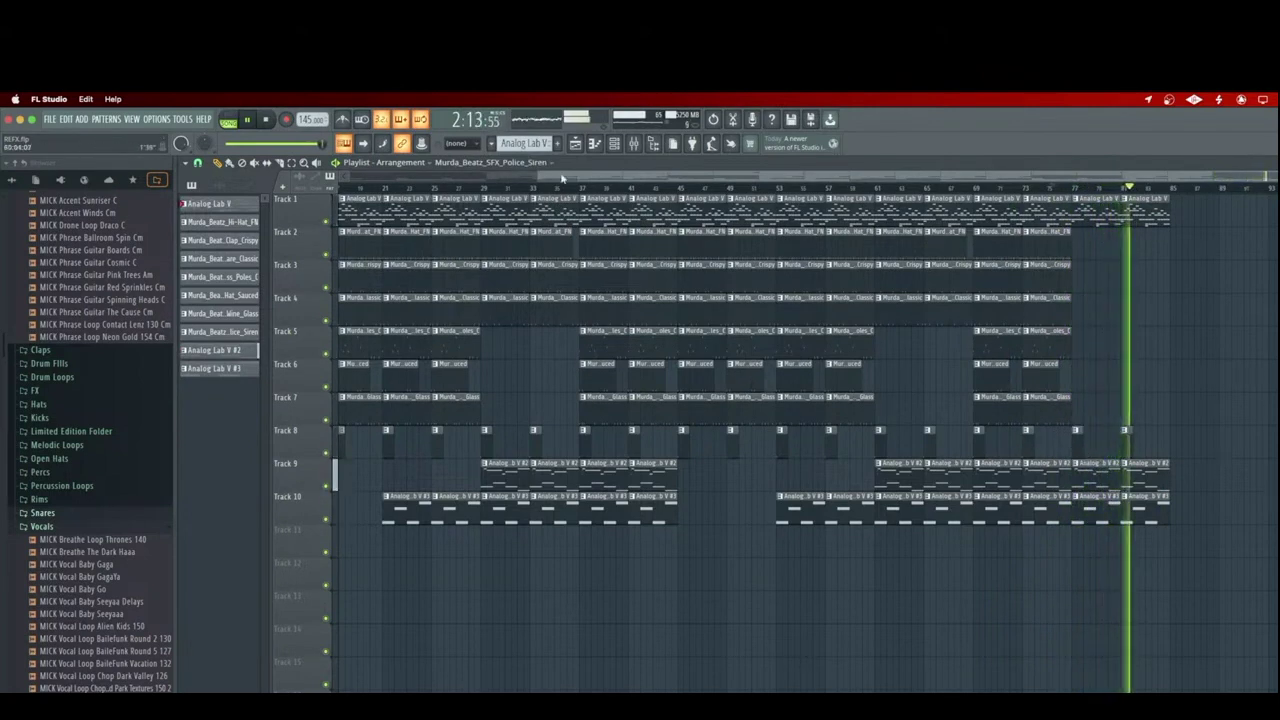
- Select all clips from bars 69 to 84 and duplicate them directly after bar 84
{"action": "left_click", "coordinate": [297, 163]}
{"action": "left_click_drag", "start_coordinate": [1220, 195], "coordinate": [986, 528]}
{"action": "key", "text": "ctrl+b"}
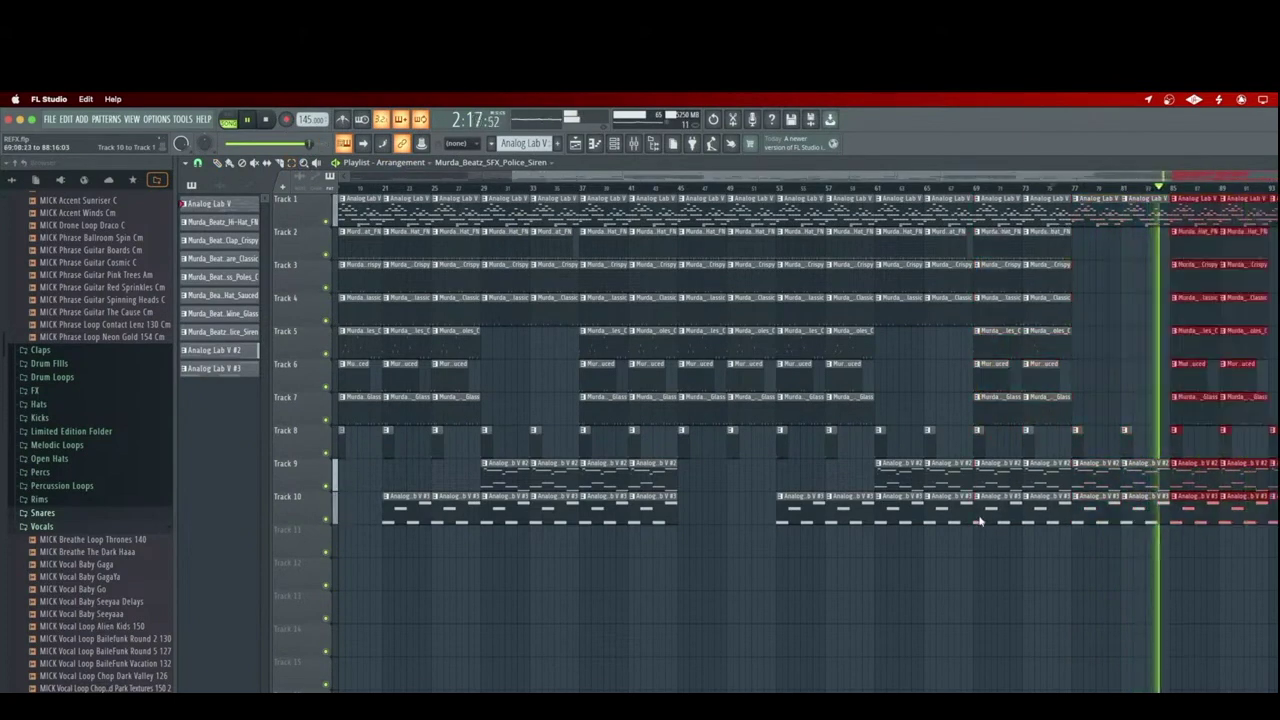
- Delete the copied clips from bar 93 onward and duplicate the clips of bars 85 to 92 in their place
{"action": "left_click_drag", "start_coordinate": [1279, 202], "coordinate": [1279, 515]}
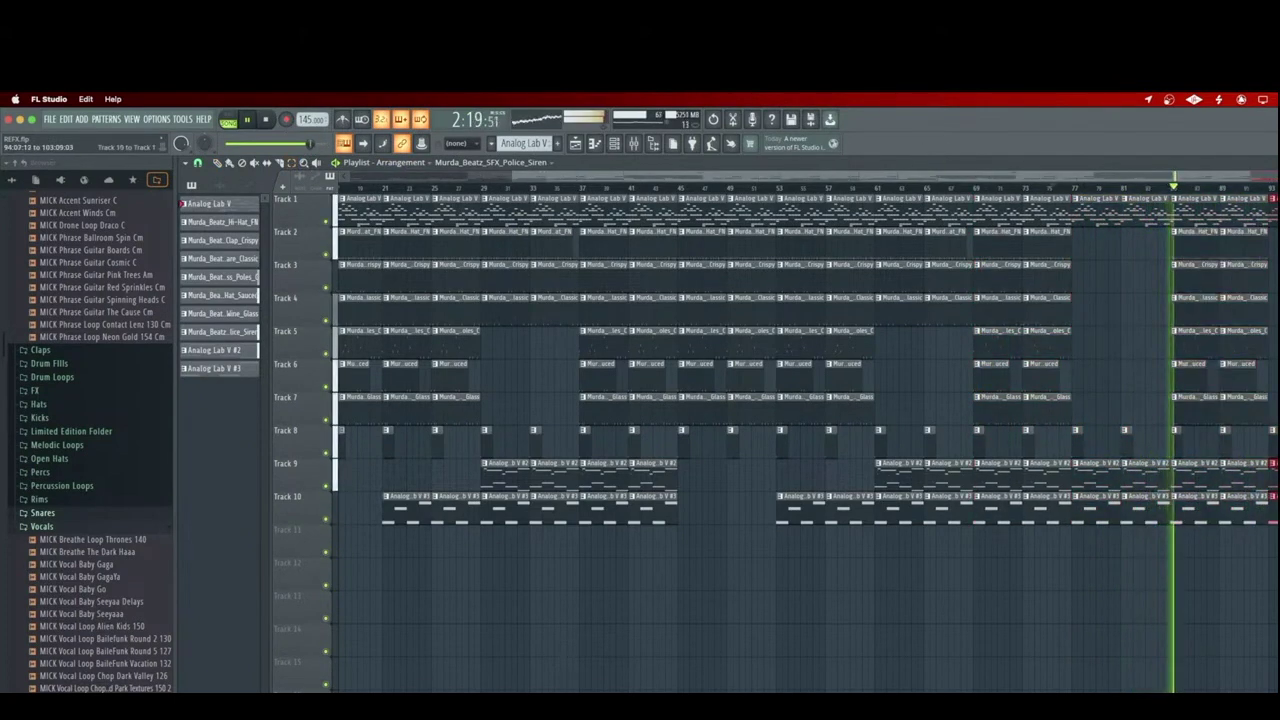
{"action": "key", "text": "Delete"}
{"action": "left_click_drag", "start_coordinate": [1279, 198], "coordinate": [1178, 513]}
{"action": "key", "text": "ctrl+b"}
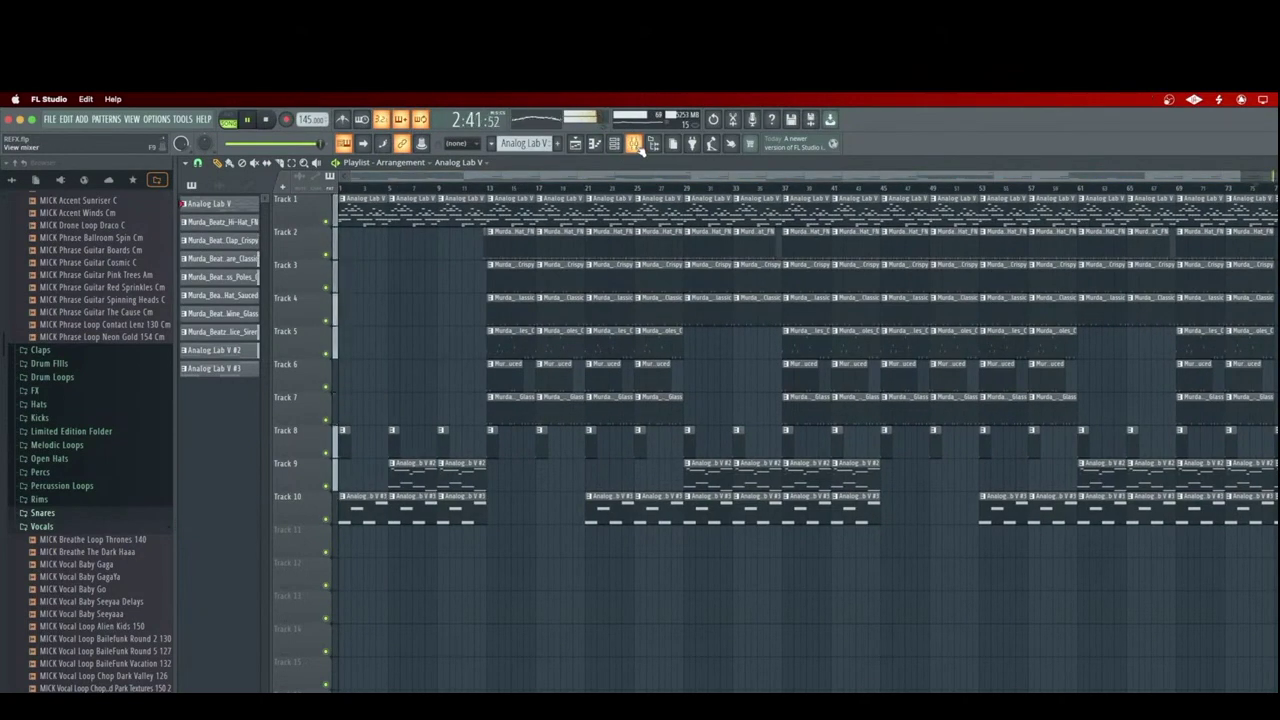
{"action": "left_click_drag", "start_coordinate": [1238, 176], "coordinate": [1274, 178]}
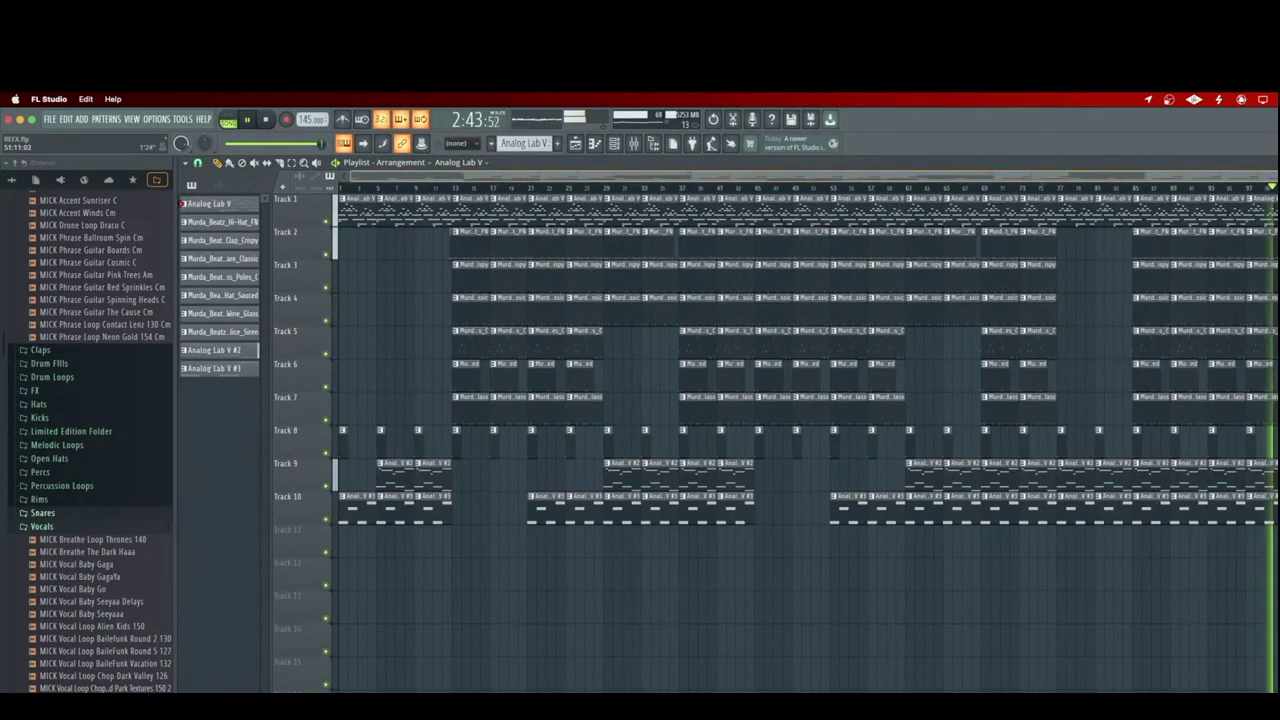